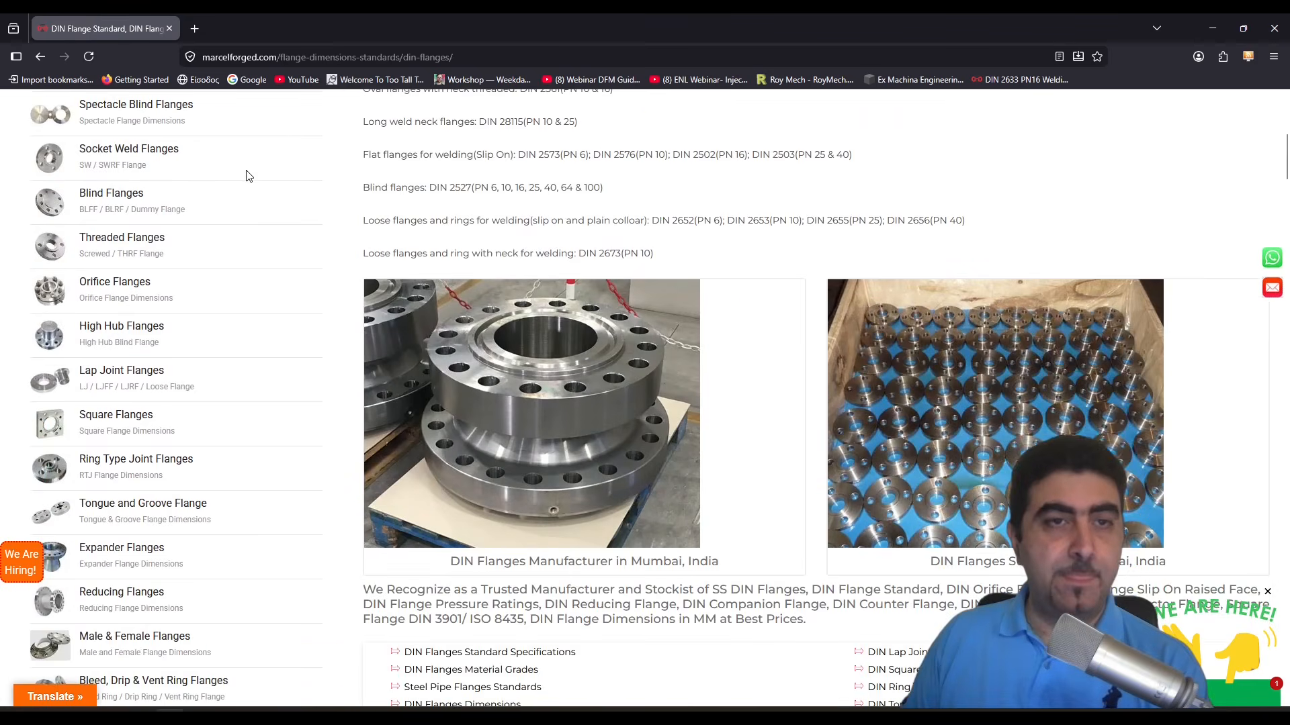
- Open the DIN 2633 PN16 welding neck flange dimensions page from the DIN flange dimensions and weight chart
scroll(248, 172, "up", 6)
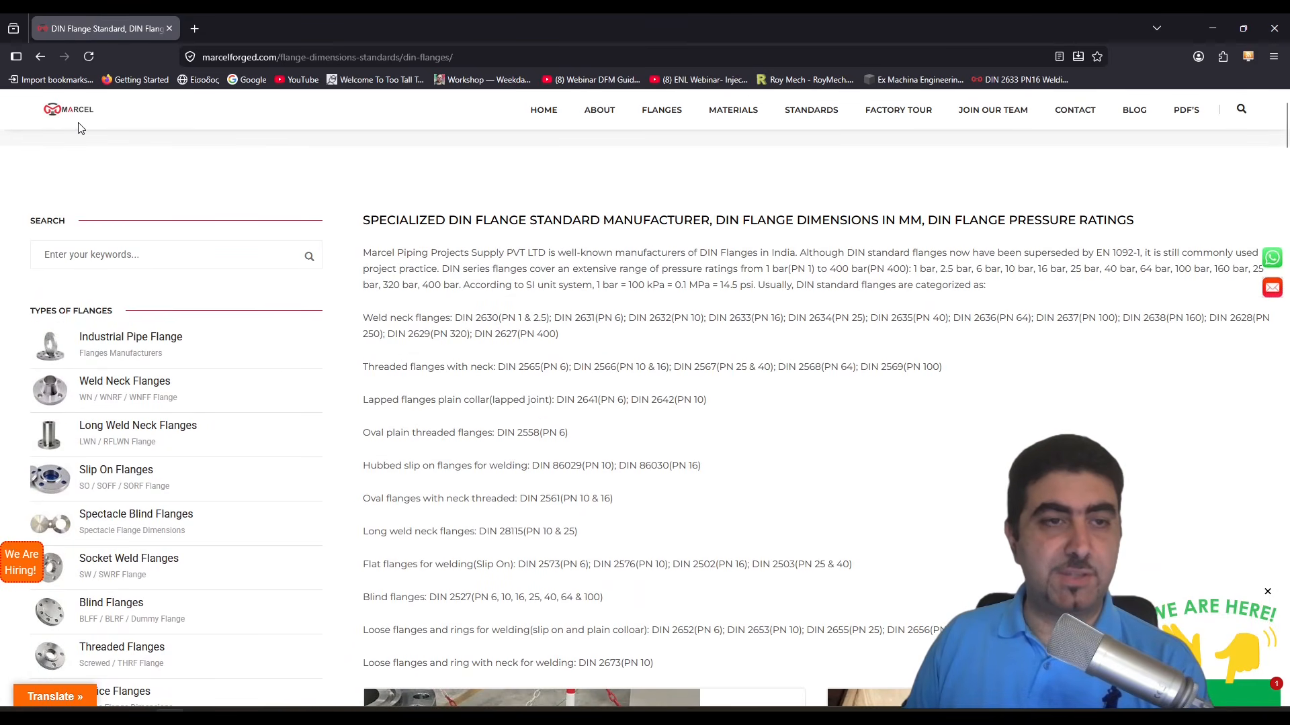
scroll(579, 438, "down", 5)
scroll(579, 438, "down", 7)
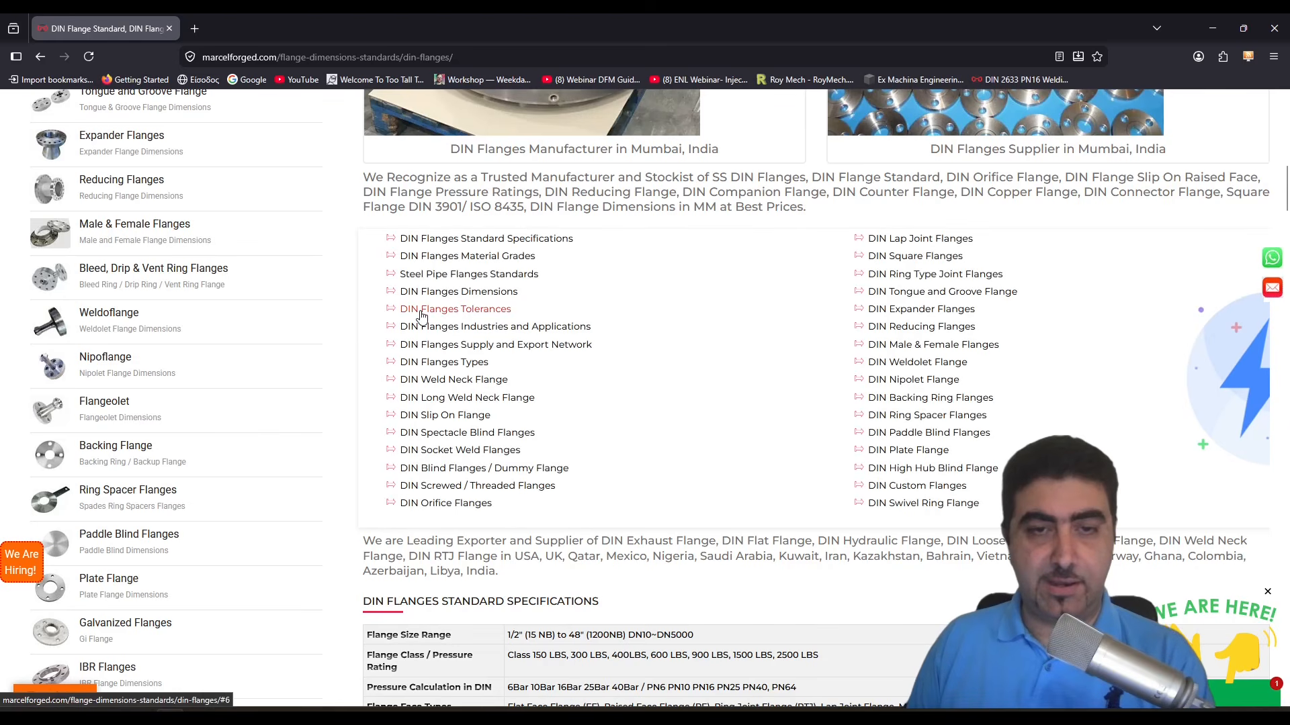
left_click(471, 295)
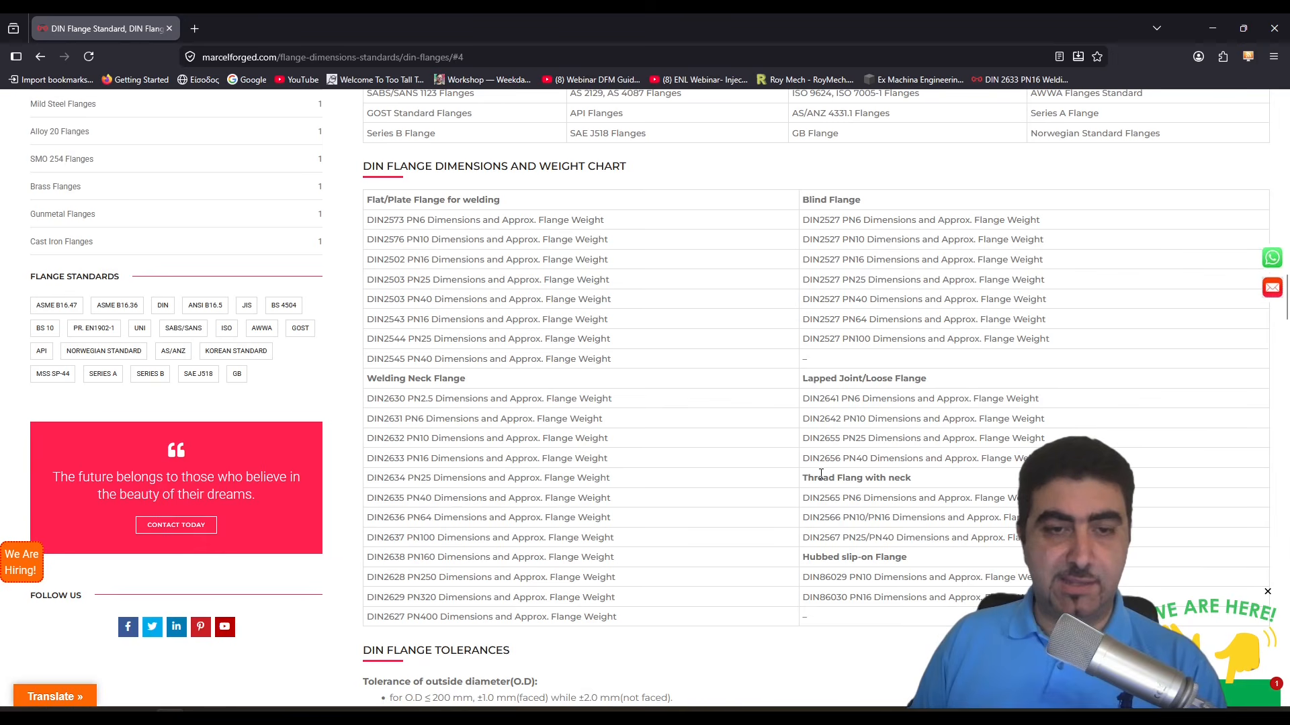
left_click(399, 463)
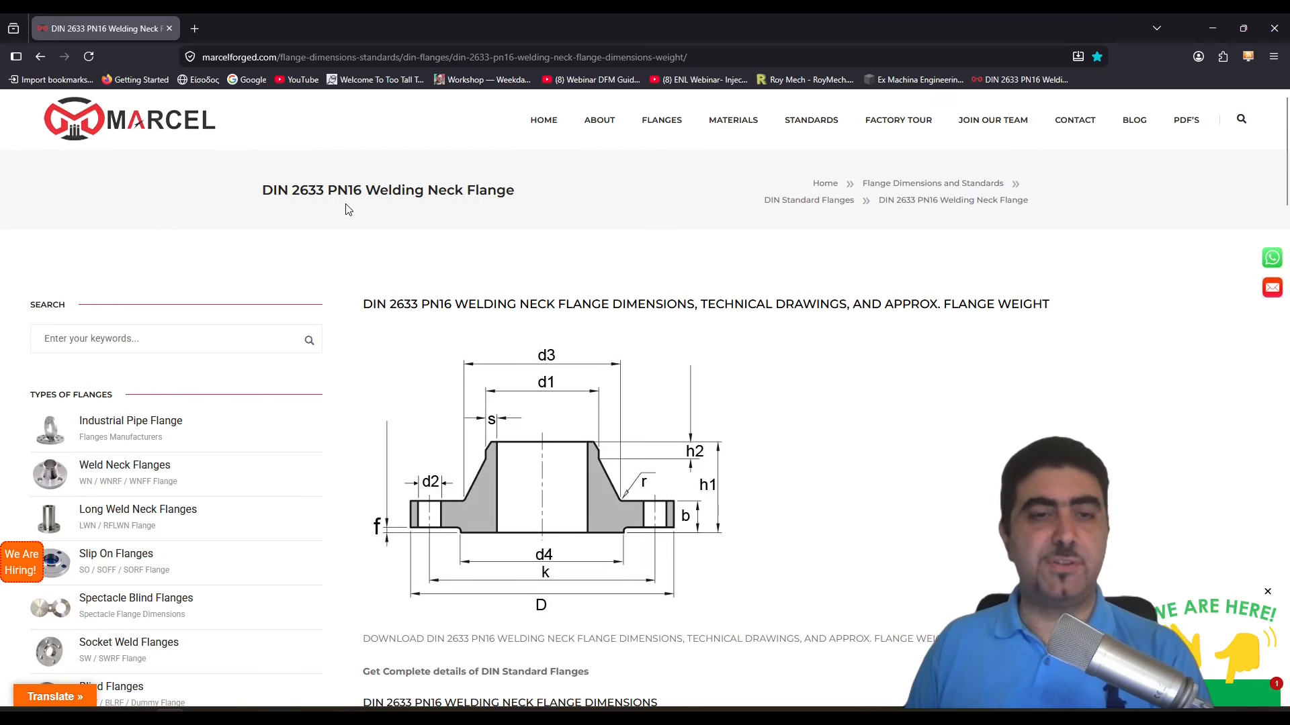
- Review the DIN 2633 PN16 welding neck flange drawing and the layout of its dimensions table
scroll(864, 391, "down", 7)
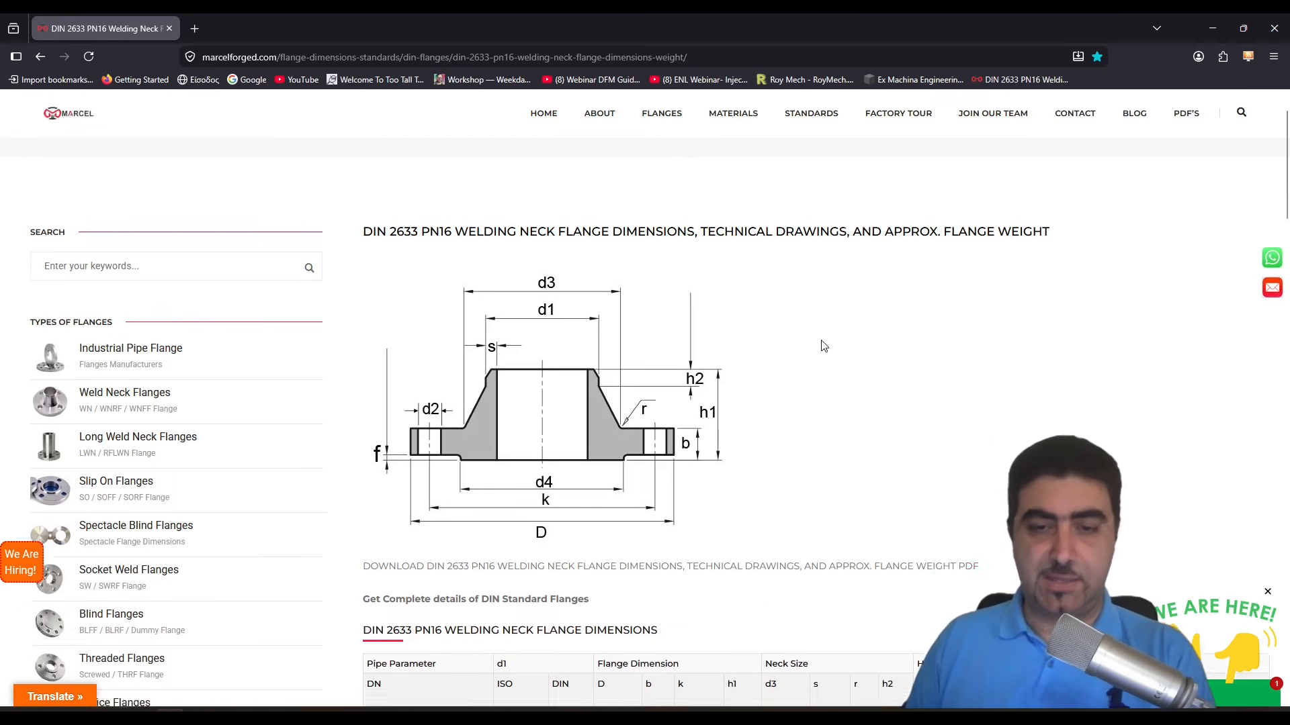
scroll(842, 334, "down", 2)
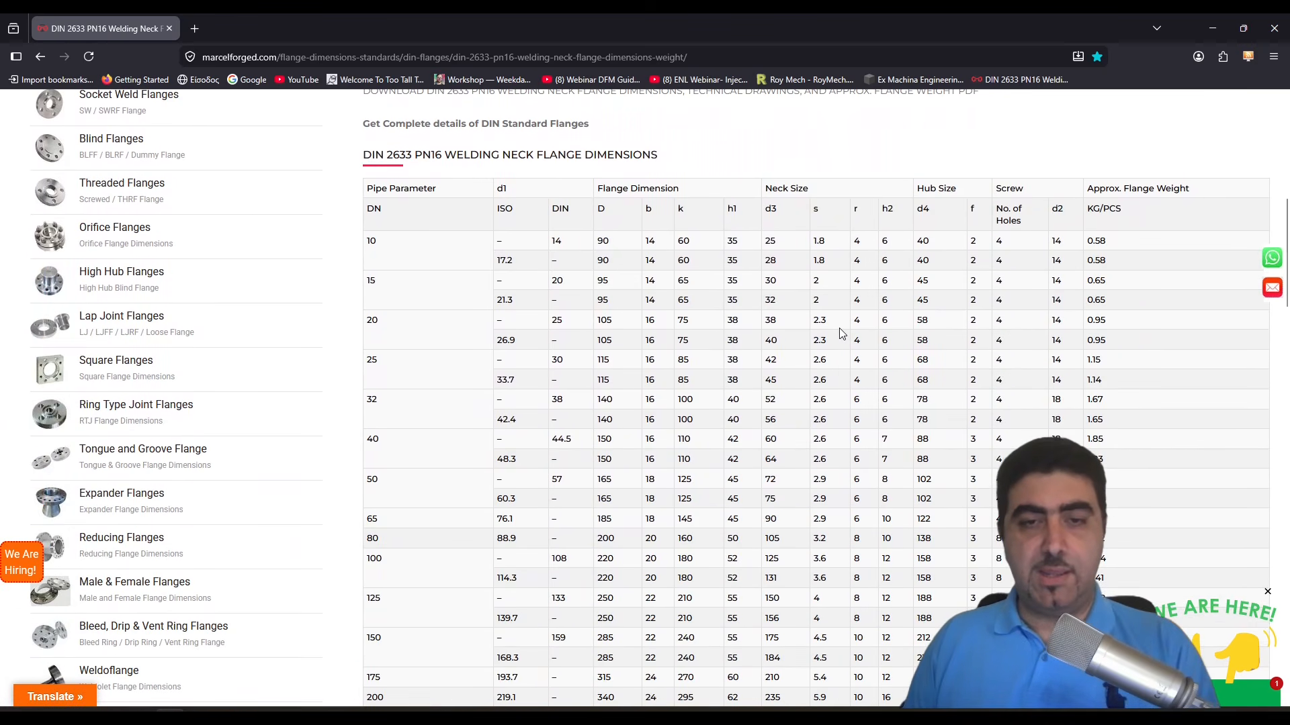
scroll(935, 361, "up", 1)
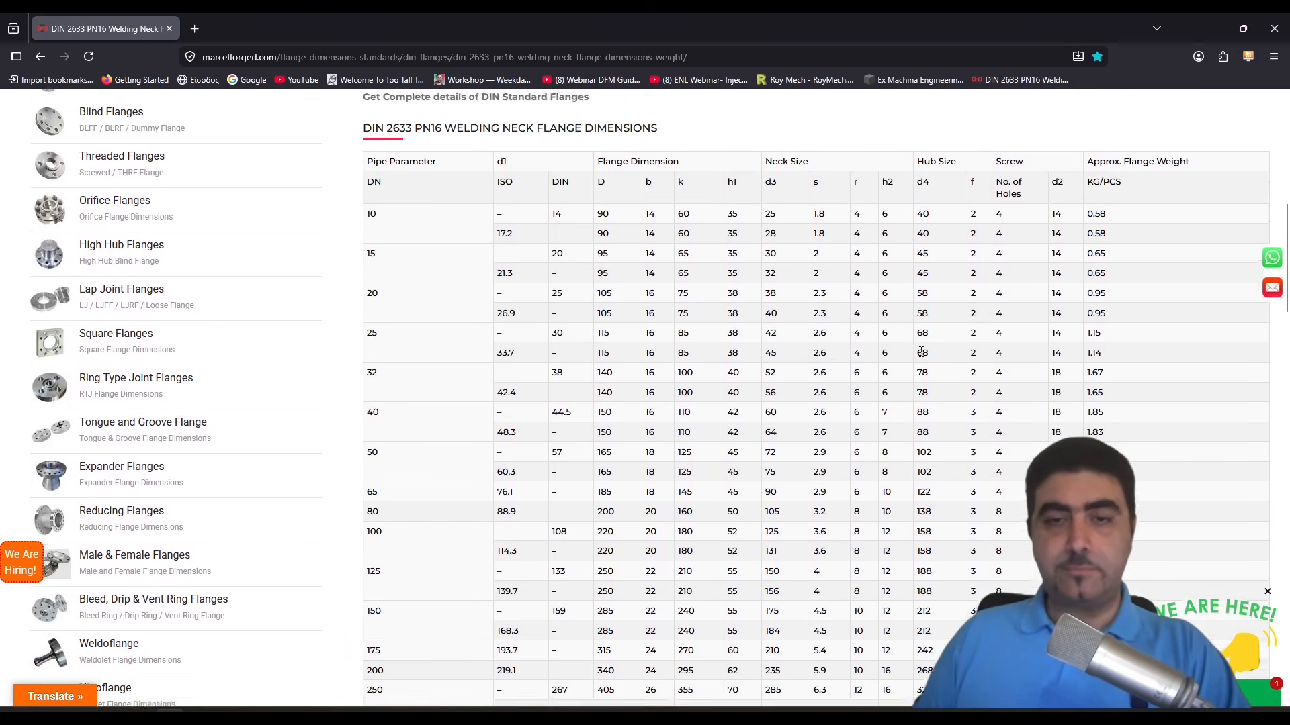
scroll(770, 241, "down", 1)
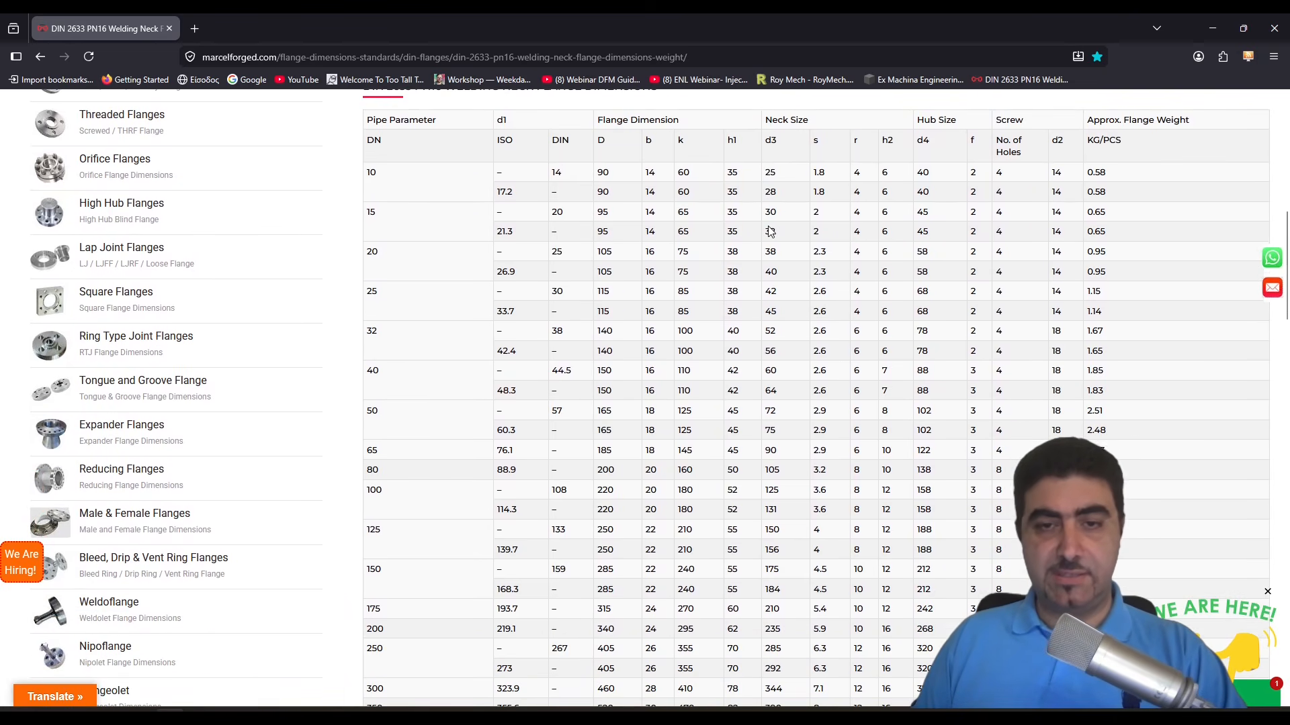
scroll(770, 231, "down", 1)
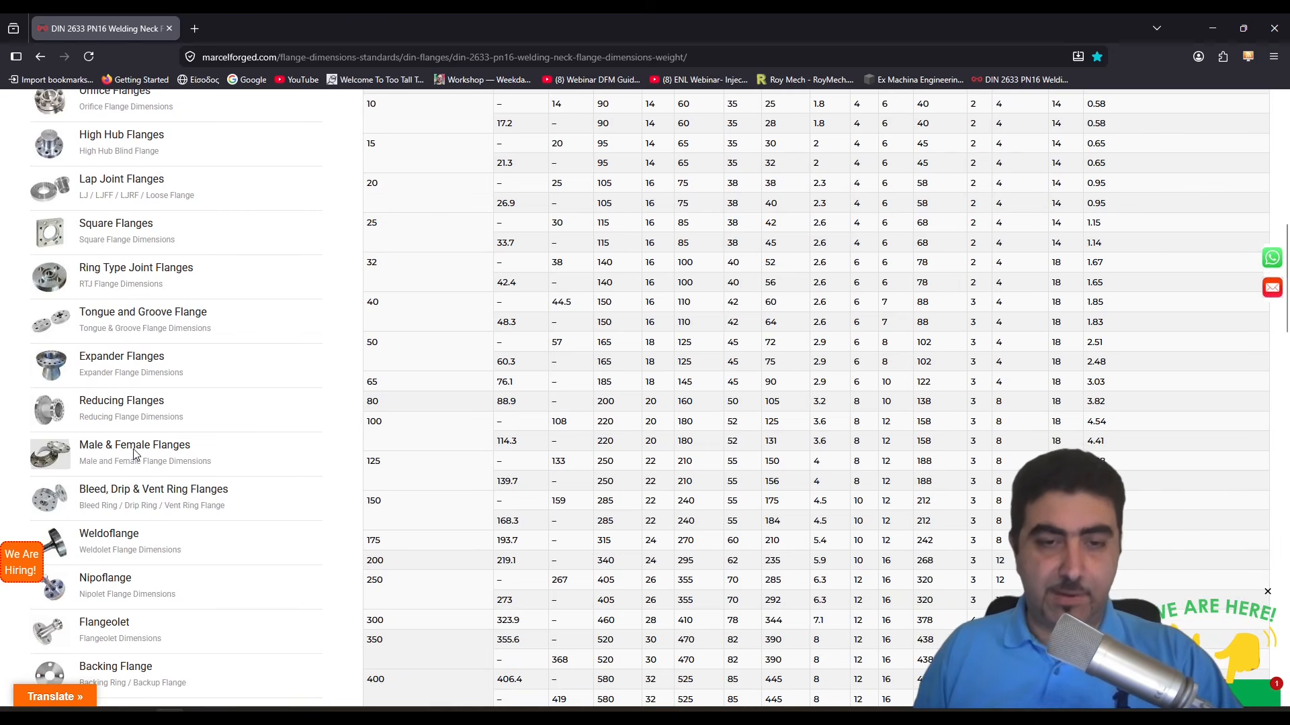
scroll(530, 273, "up", 3)
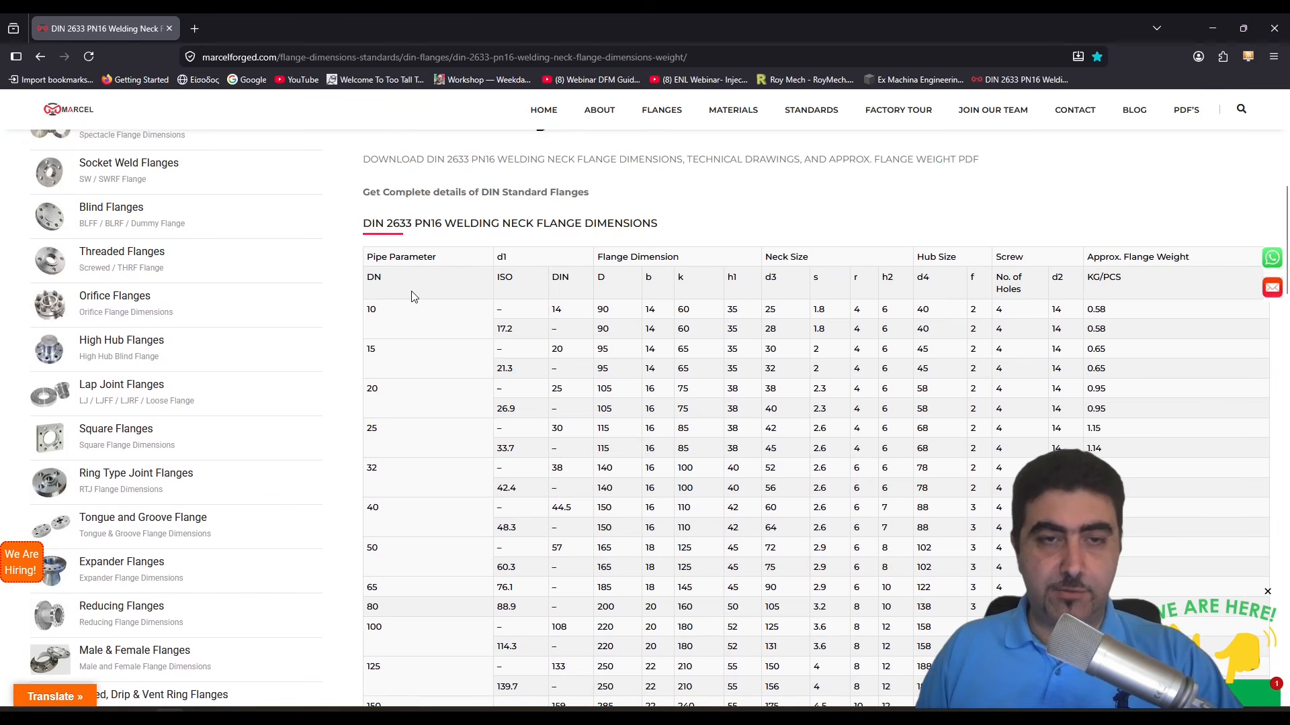
- Examine the DN 150 row's ISO and DIN pipe diameters and flange dimensions, comparing the columns with the drawing
scroll(413, 297, "down", 1)
scroll(436, 337, "down", 5)
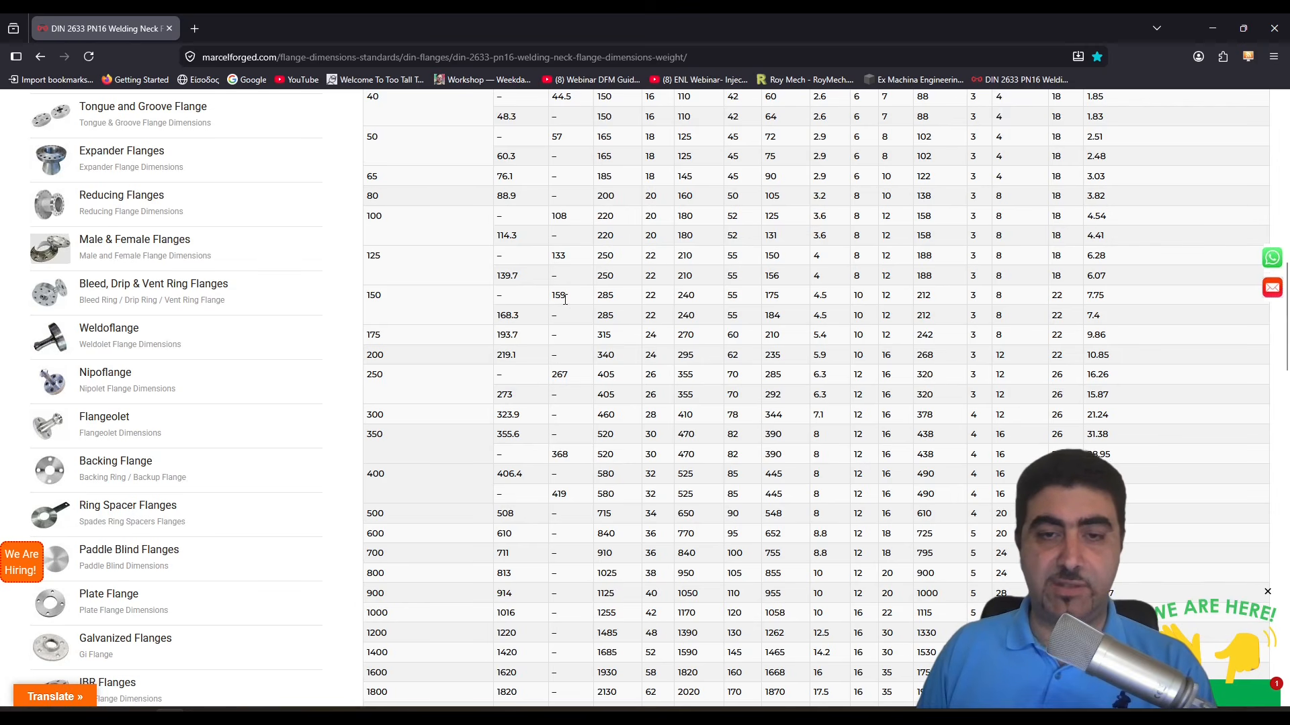
scroll(564, 306, "up", 6)
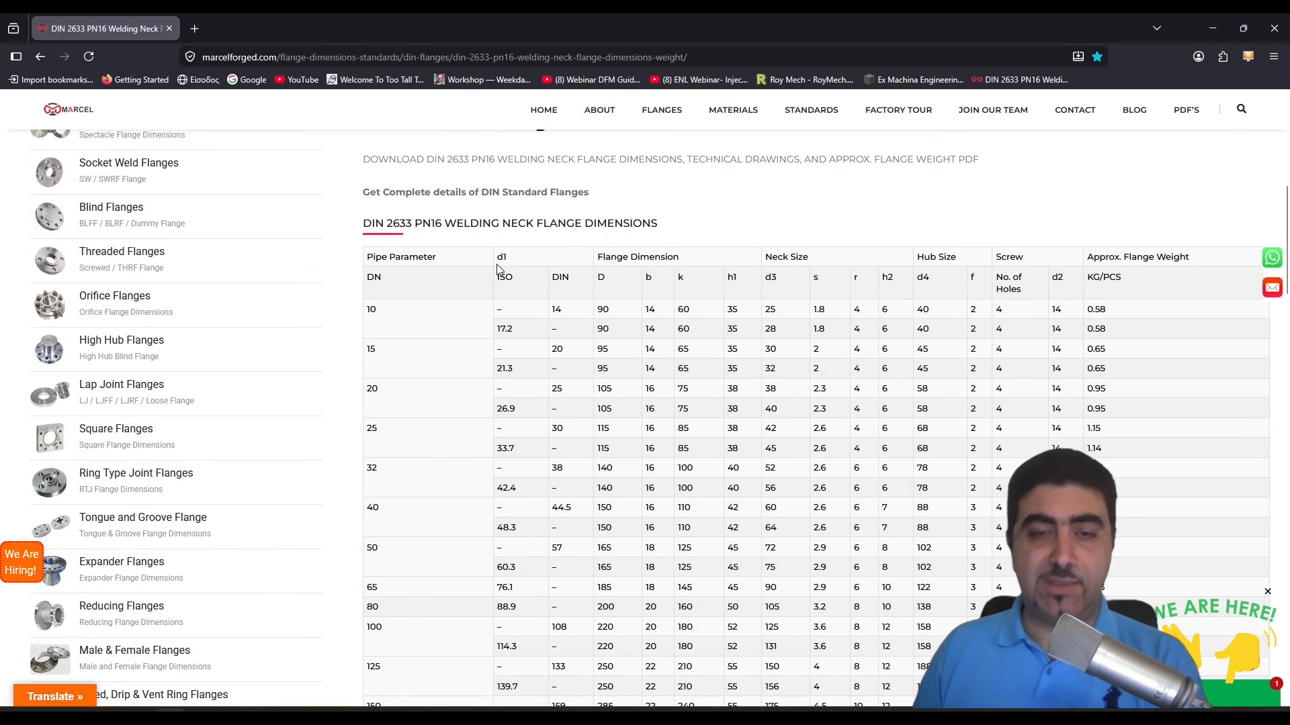
scroll(505, 293, "up", 3)
scroll(549, 365, "up", 1)
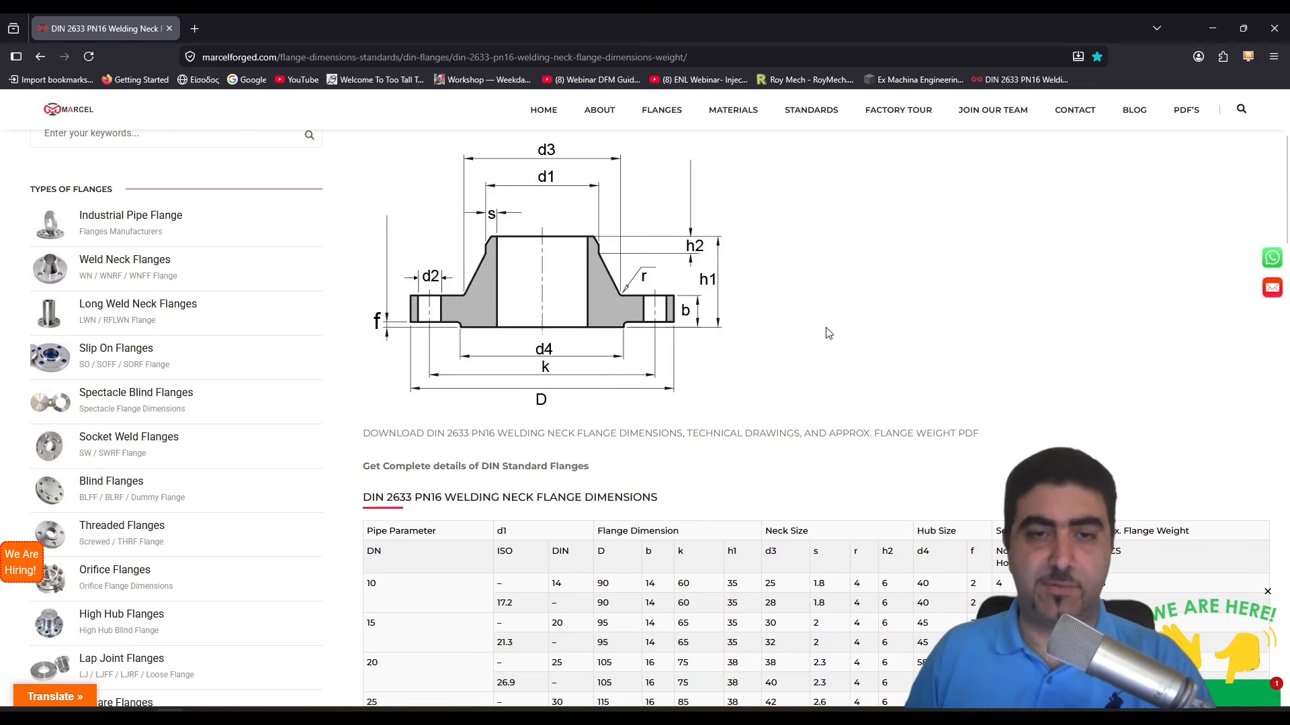
scroll(678, 269, "down", 5)
scroll(526, 571, "down", 3)
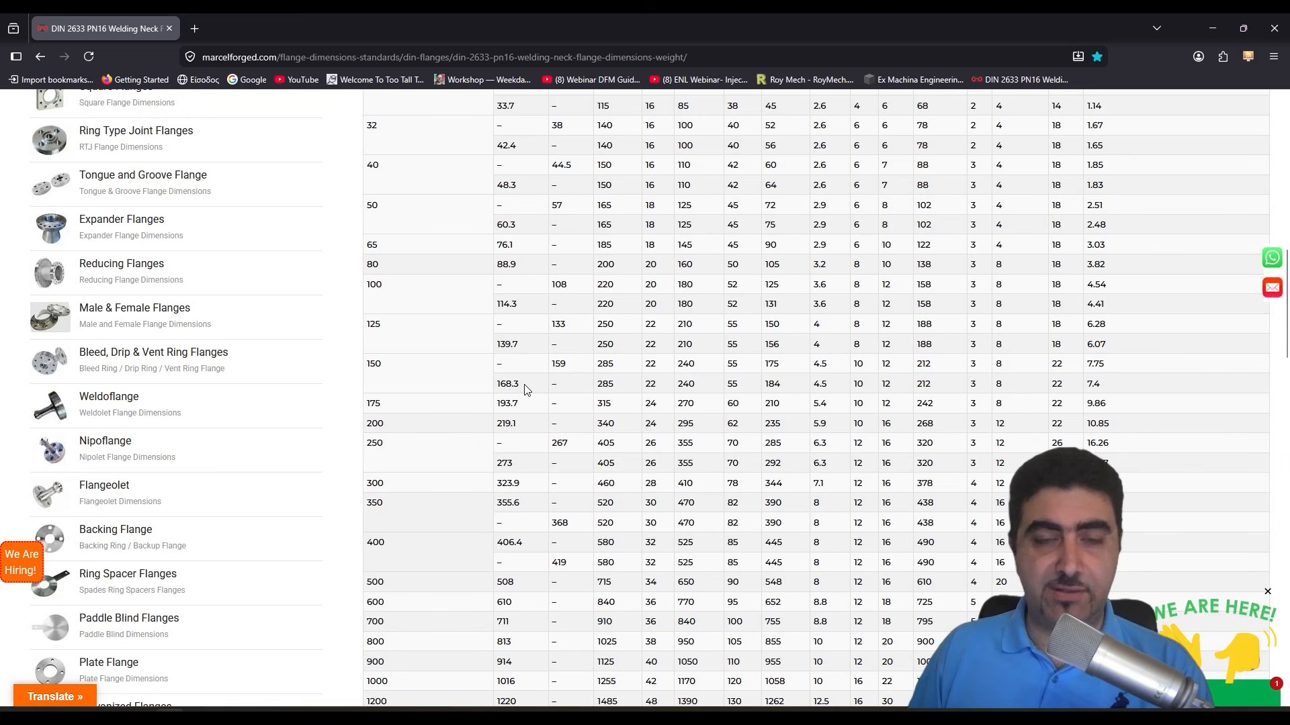
scroll(526, 395, "up", 5)
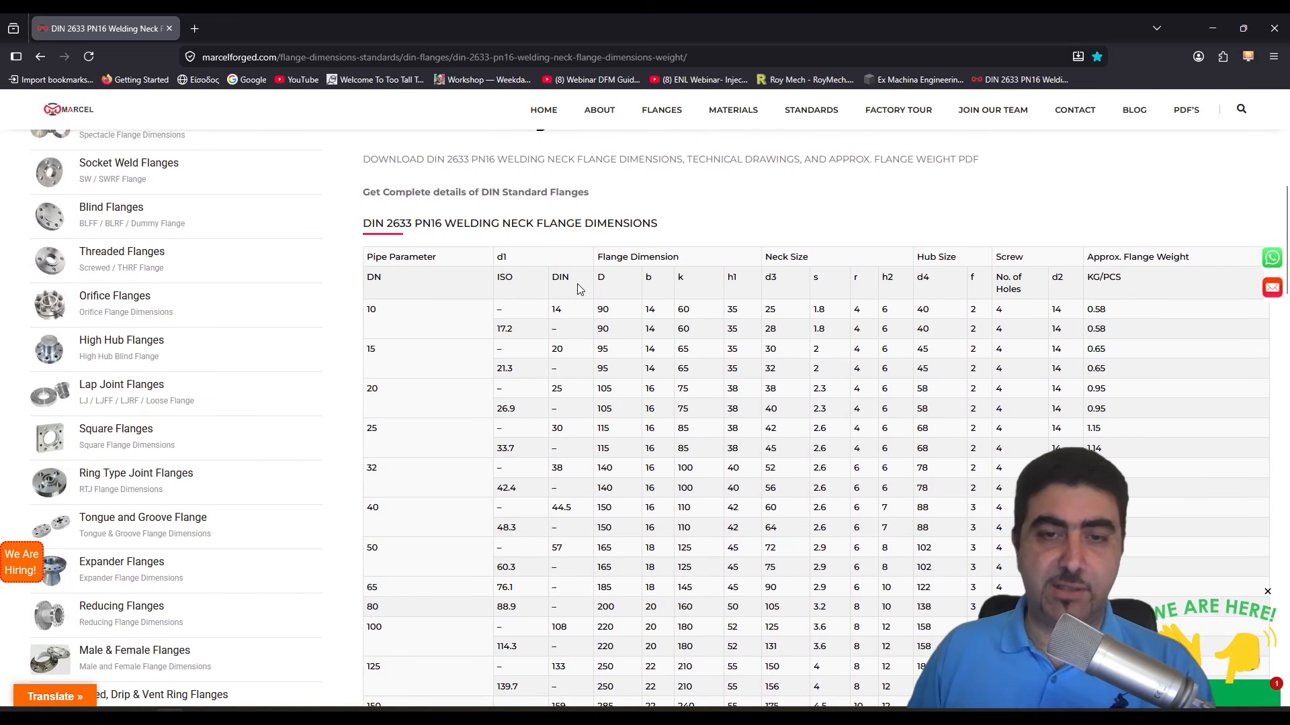
scroll(602, 349, "down", 4)
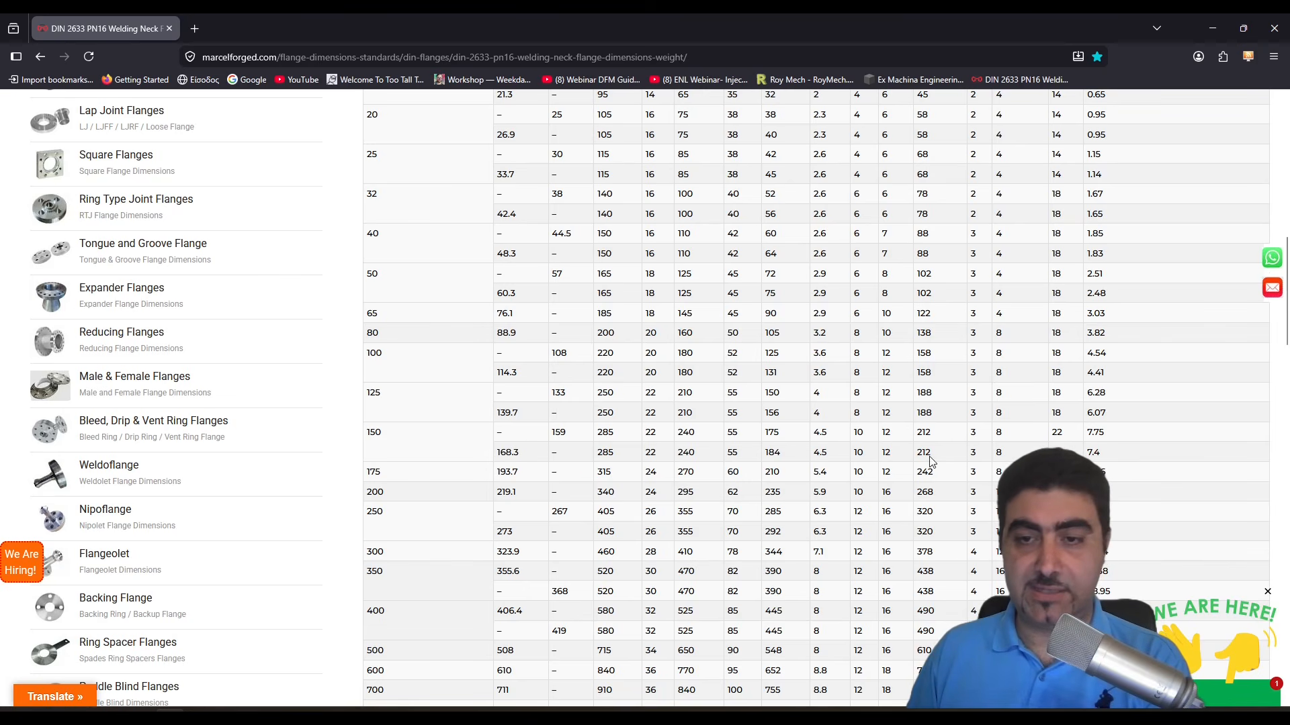
scroll(438, 458, "down", 1)
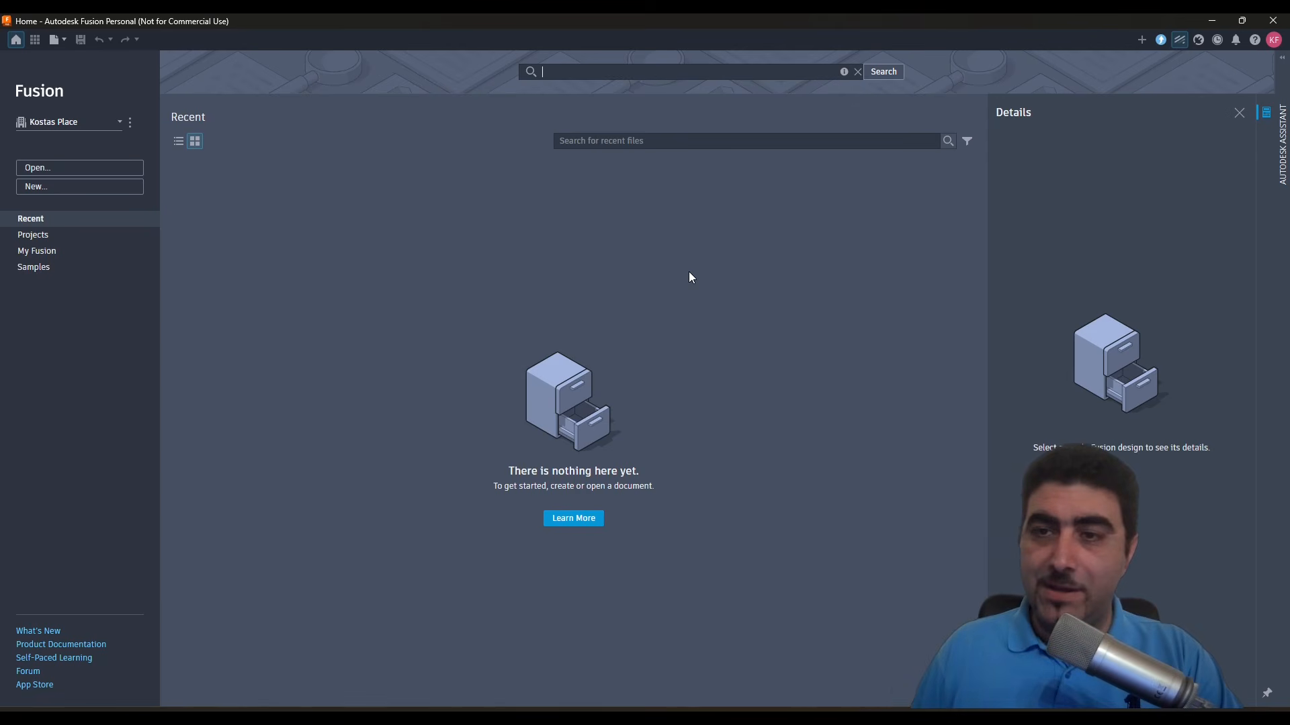
- Switch to Autodesk Fusion and create a new Hybrid Design using millimeter and gram units
left_click(39, 192)
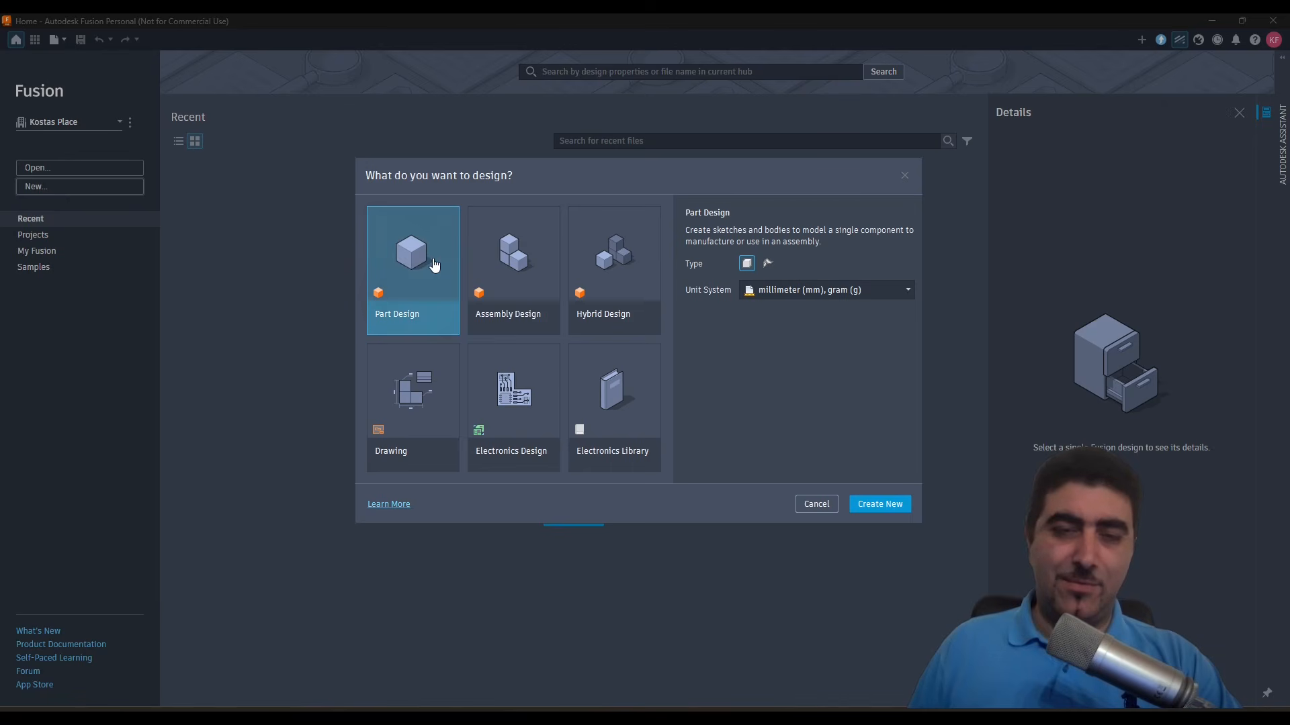
left_click(489, 262)
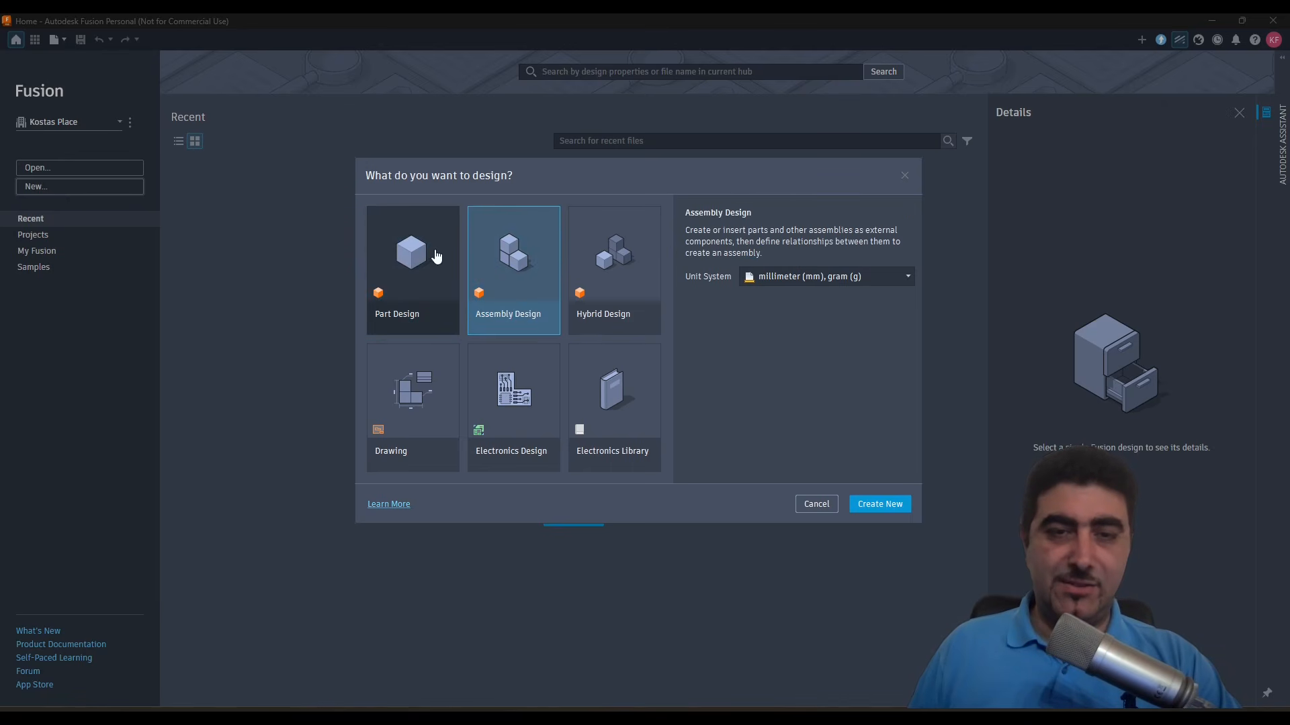
left_click(435, 256)
left_click(512, 254)
left_click(415, 259)
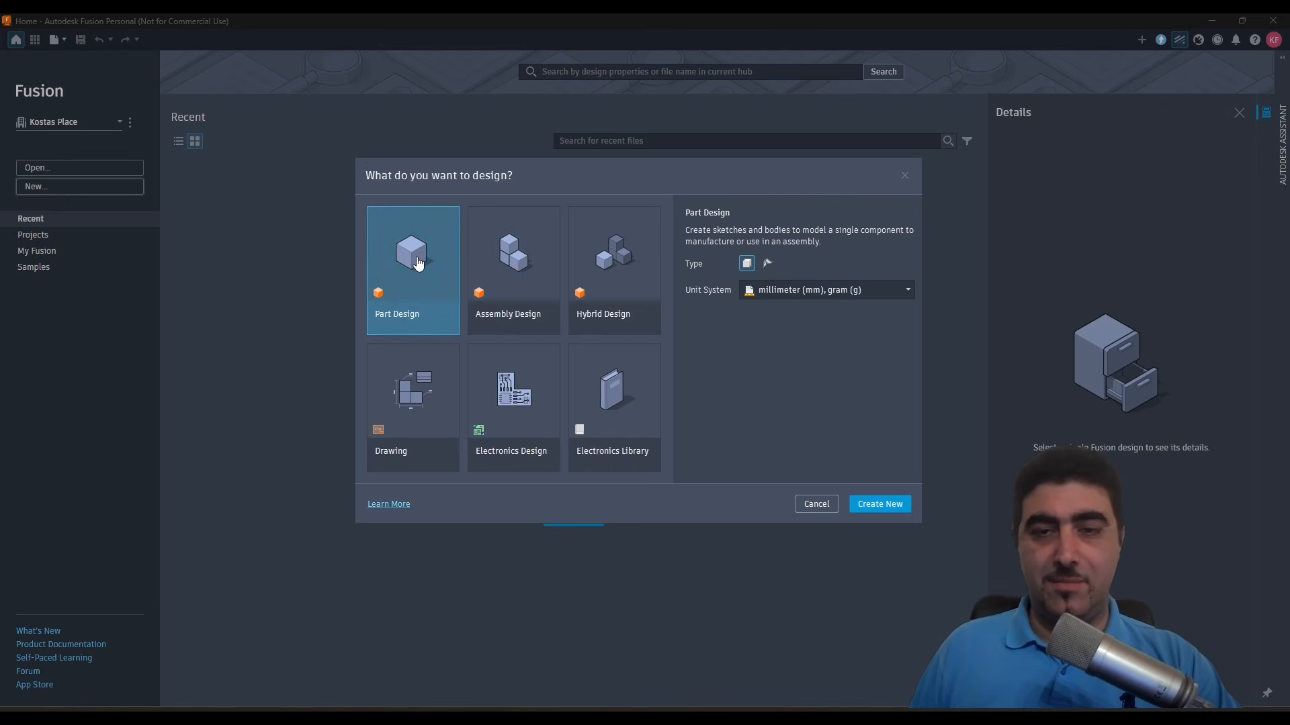
left_click(771, 265)
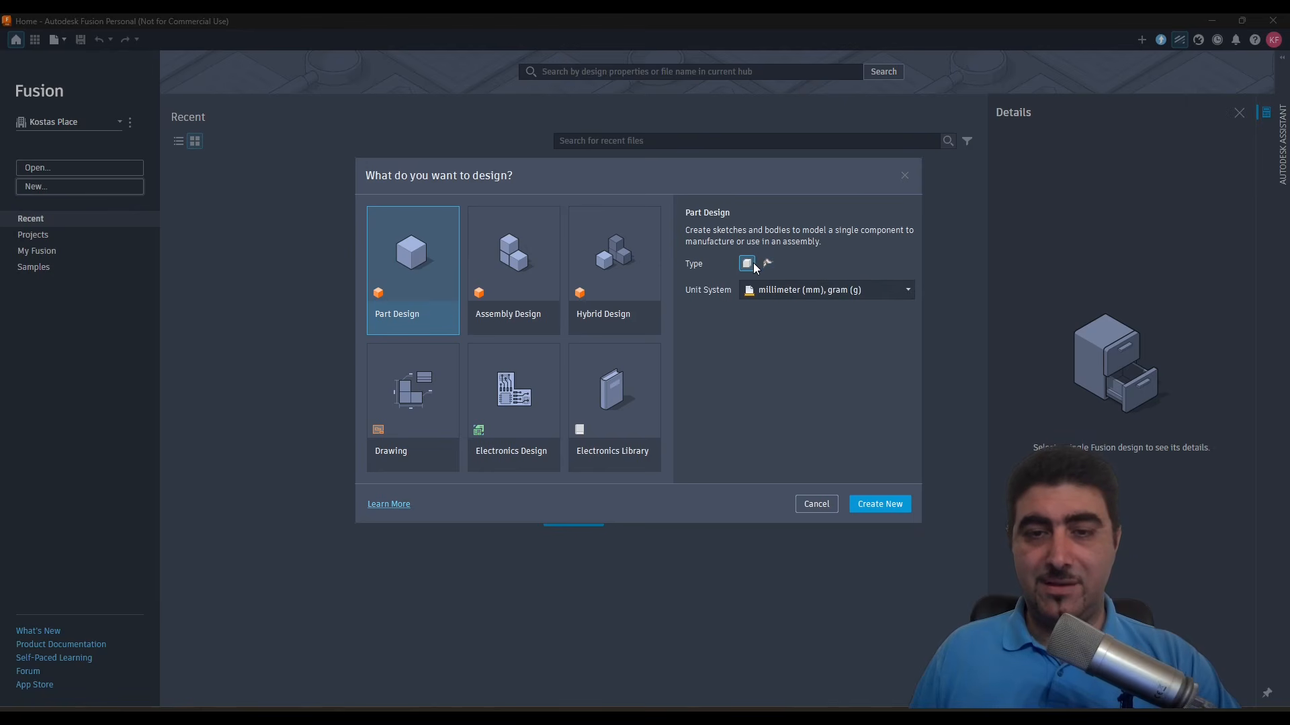
left_click(514, 269)
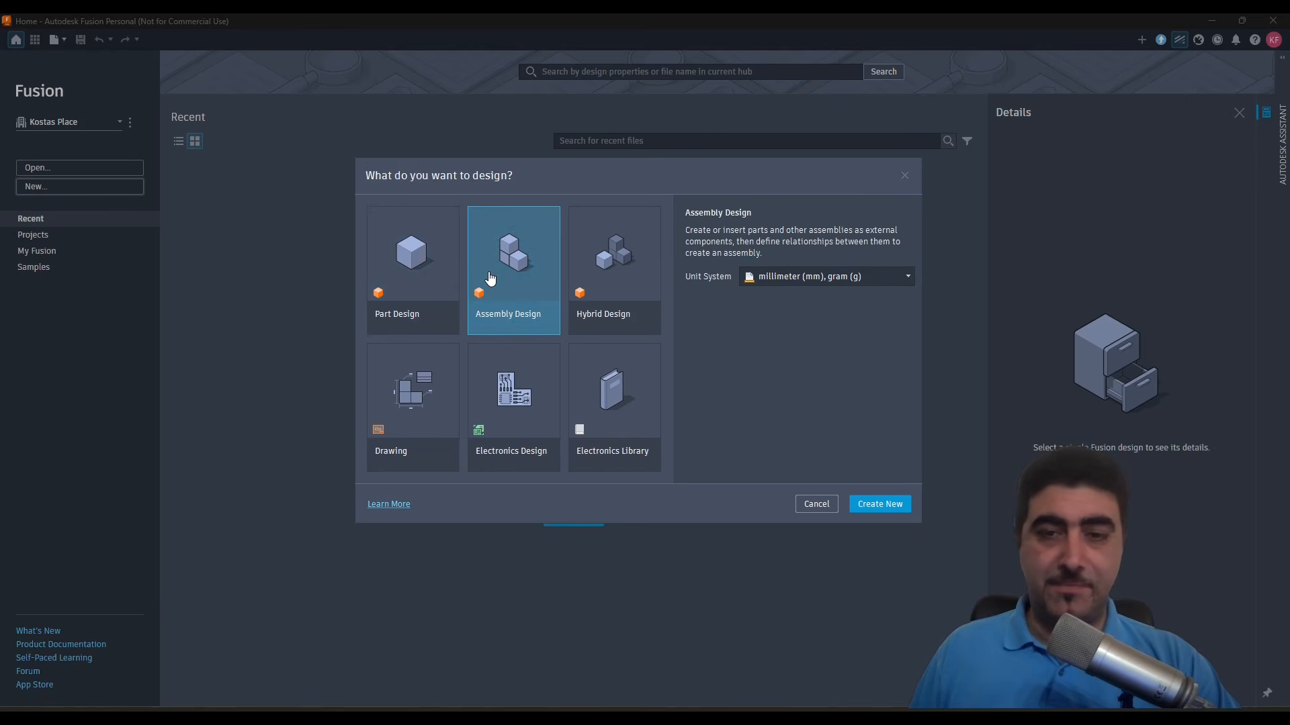
left_click(614, 269)
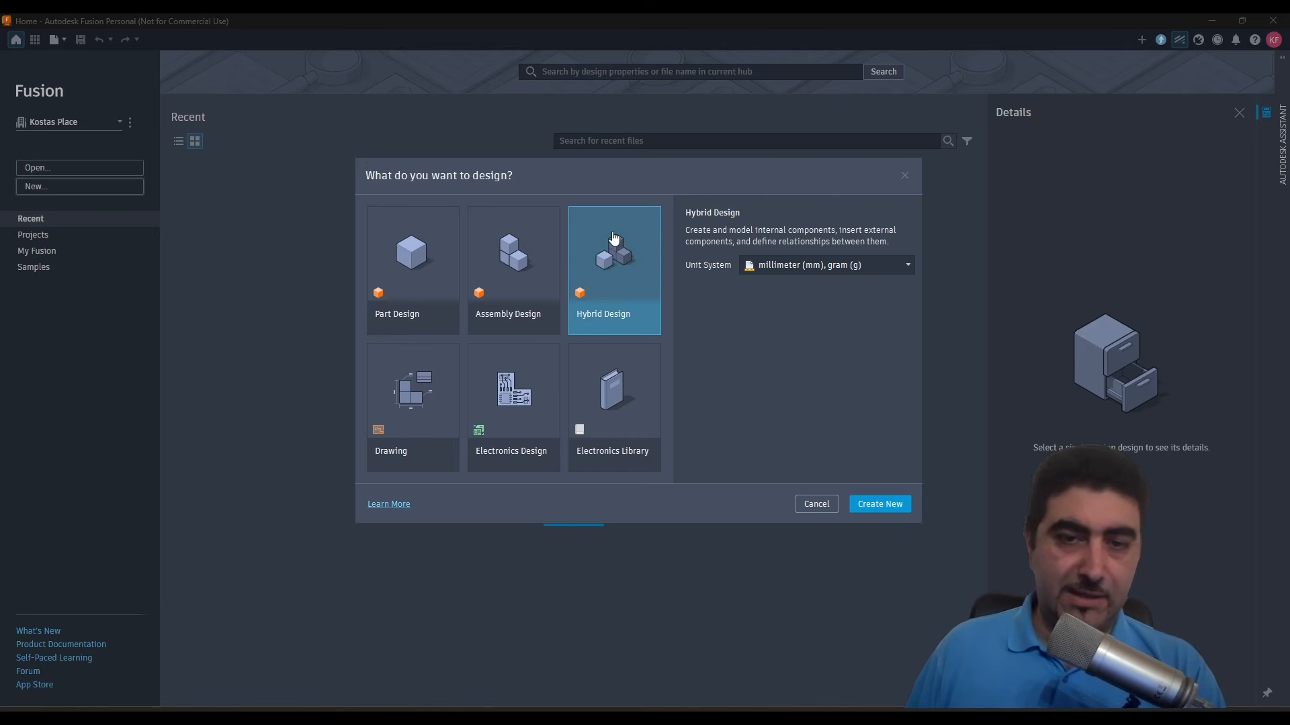
left_click(888, 500)
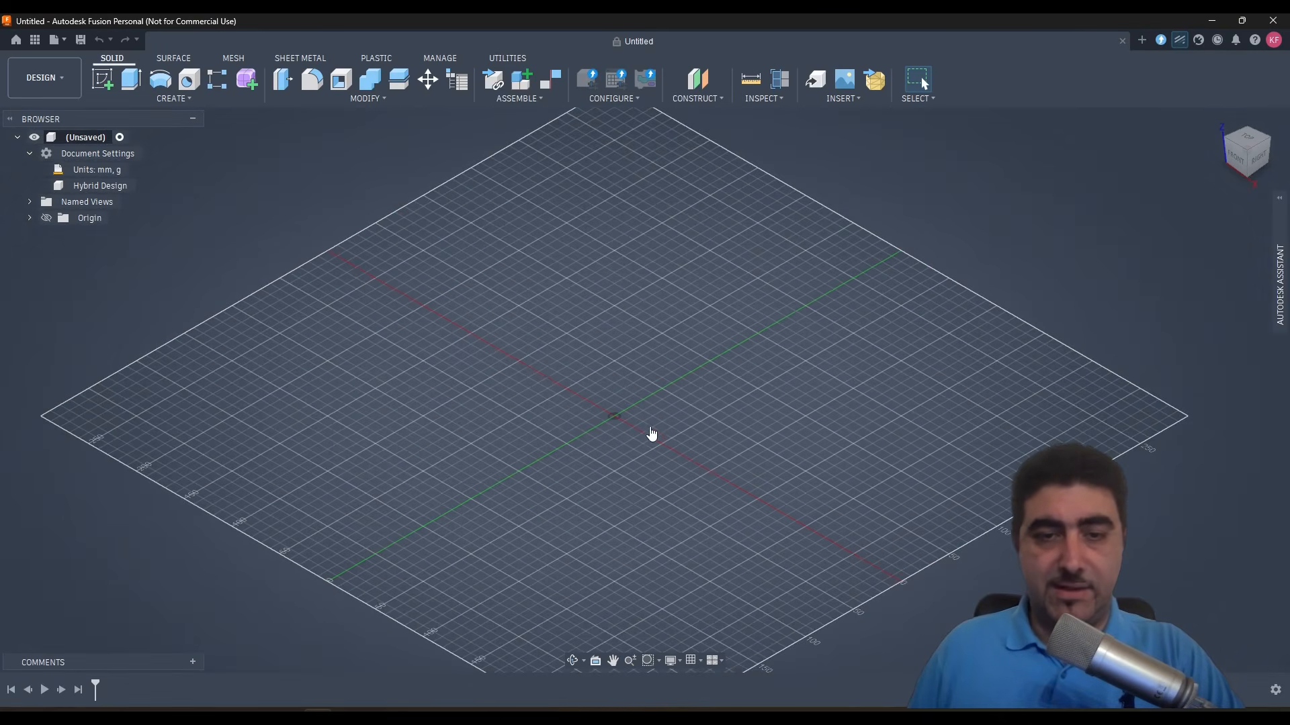
- Convert the unsaved design's type to Part
middle_click_drag(680, 469, 695, 437, "shift")
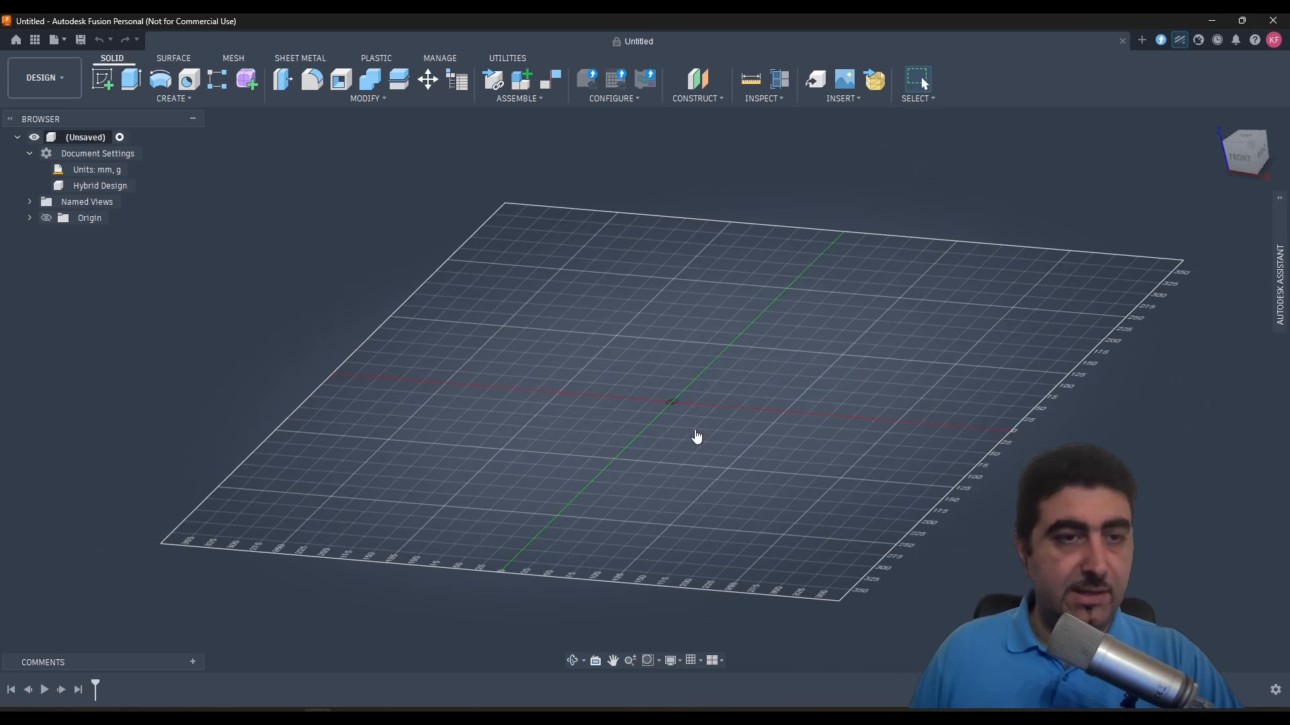
right_click(93, 137)
left_click(328, 162)
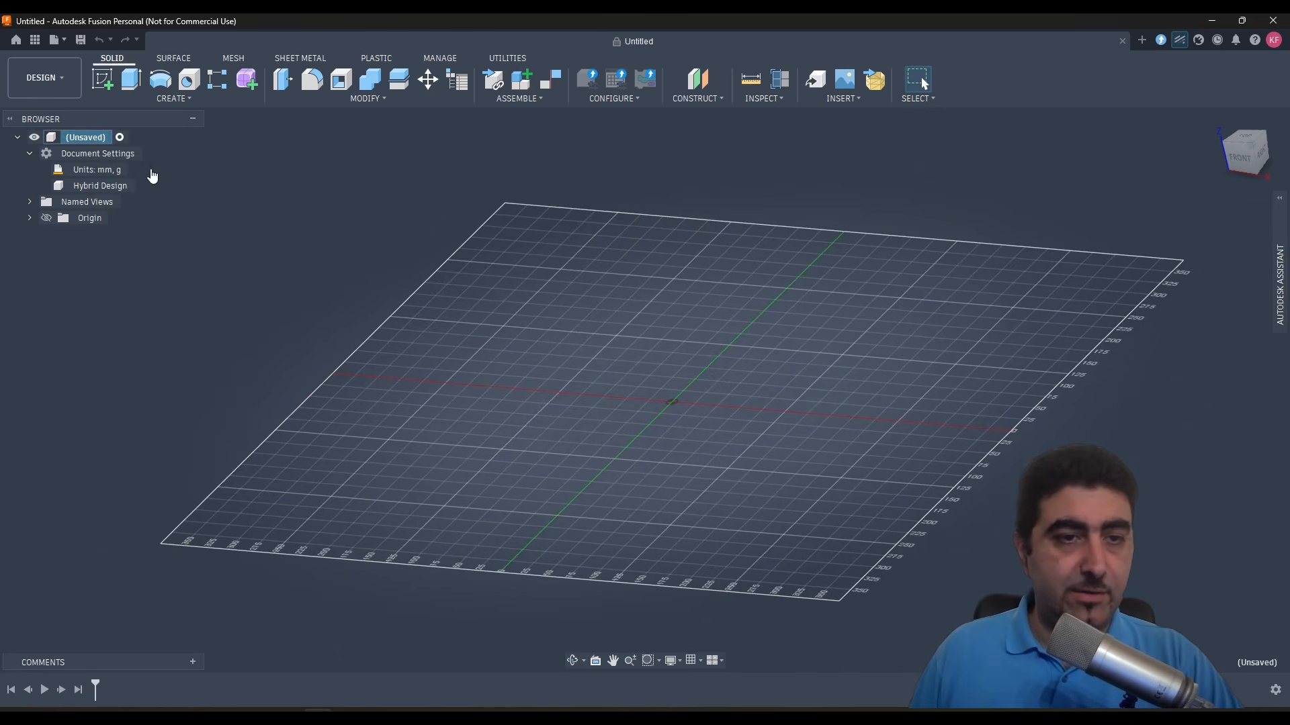
left_click(143, 186)
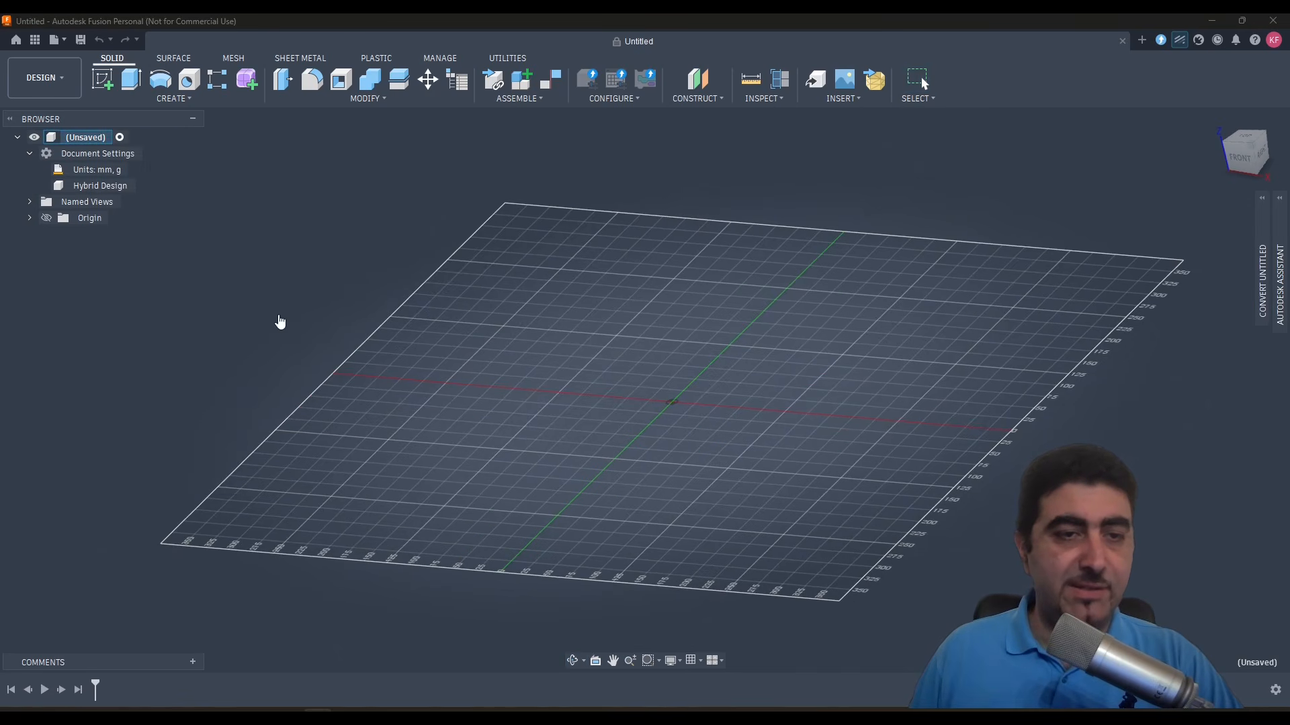
mouse_move(1261, 235)
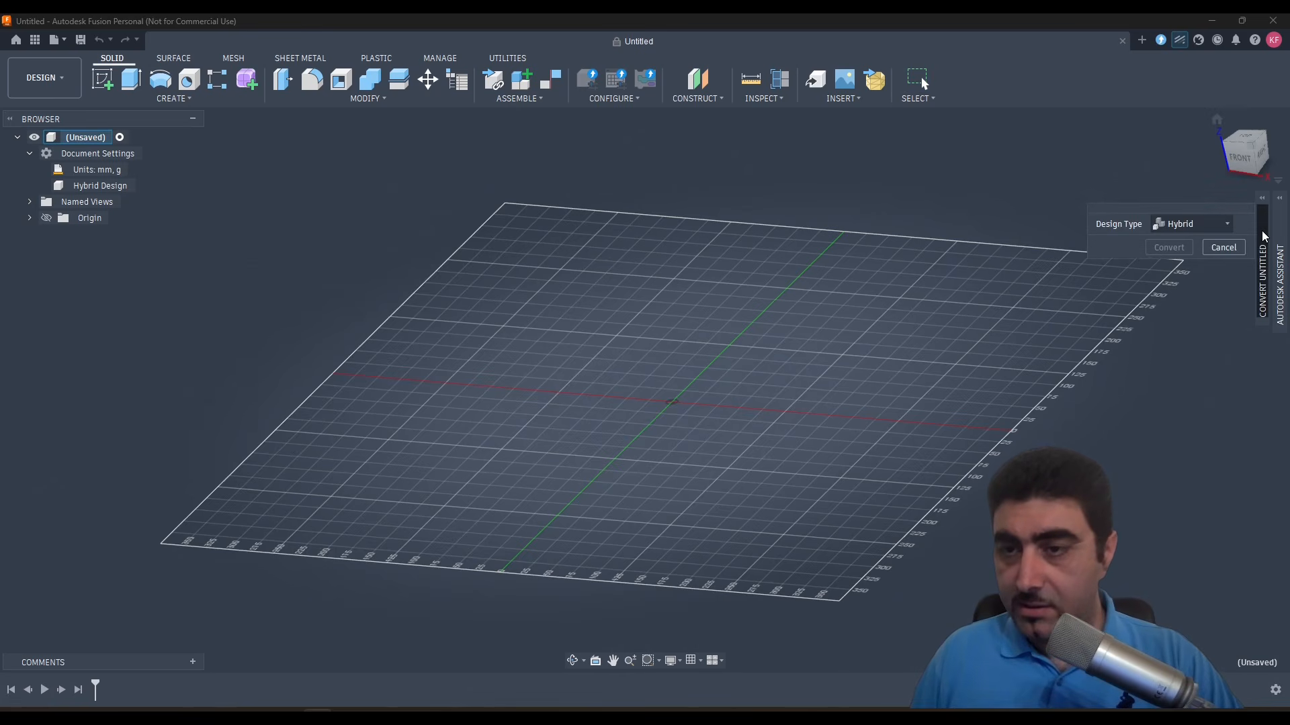
left_click(1222, 224)
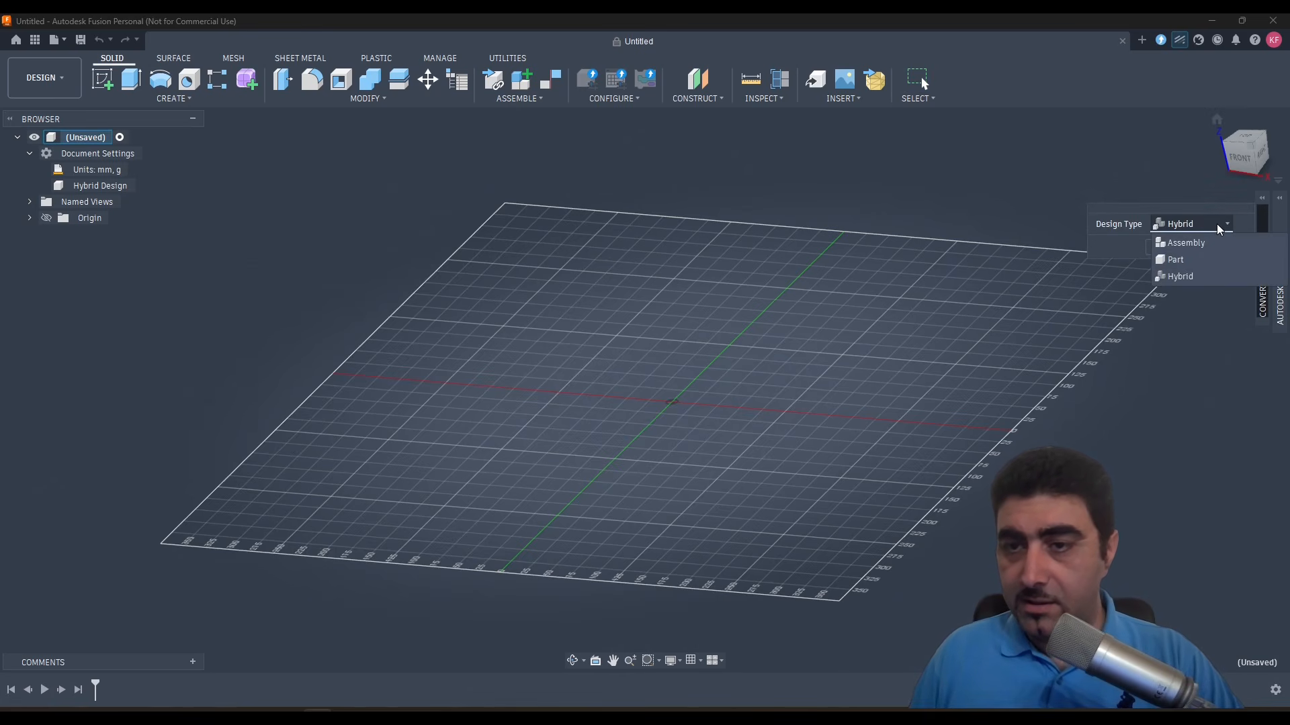
left_click(1198, 261)
left_click(1169, 248)
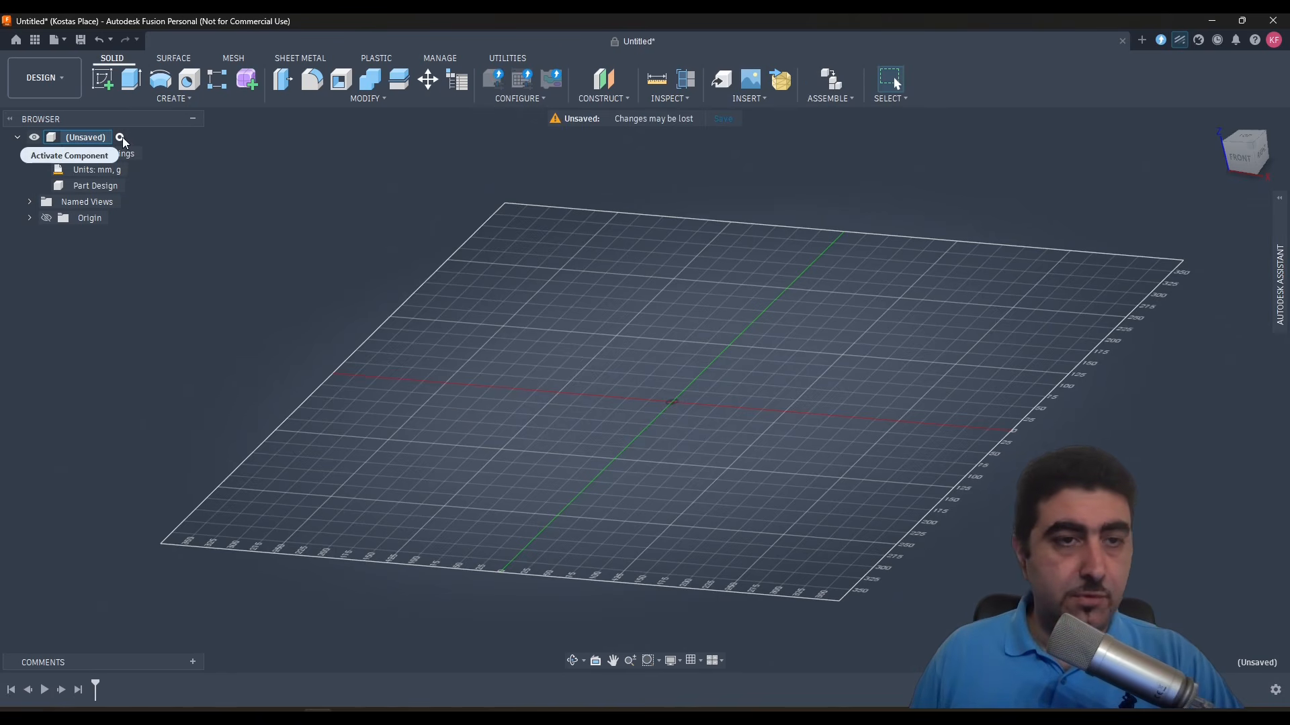
- Convert the unsaved design's type from Part to Hybrid
right_click(87, 141)
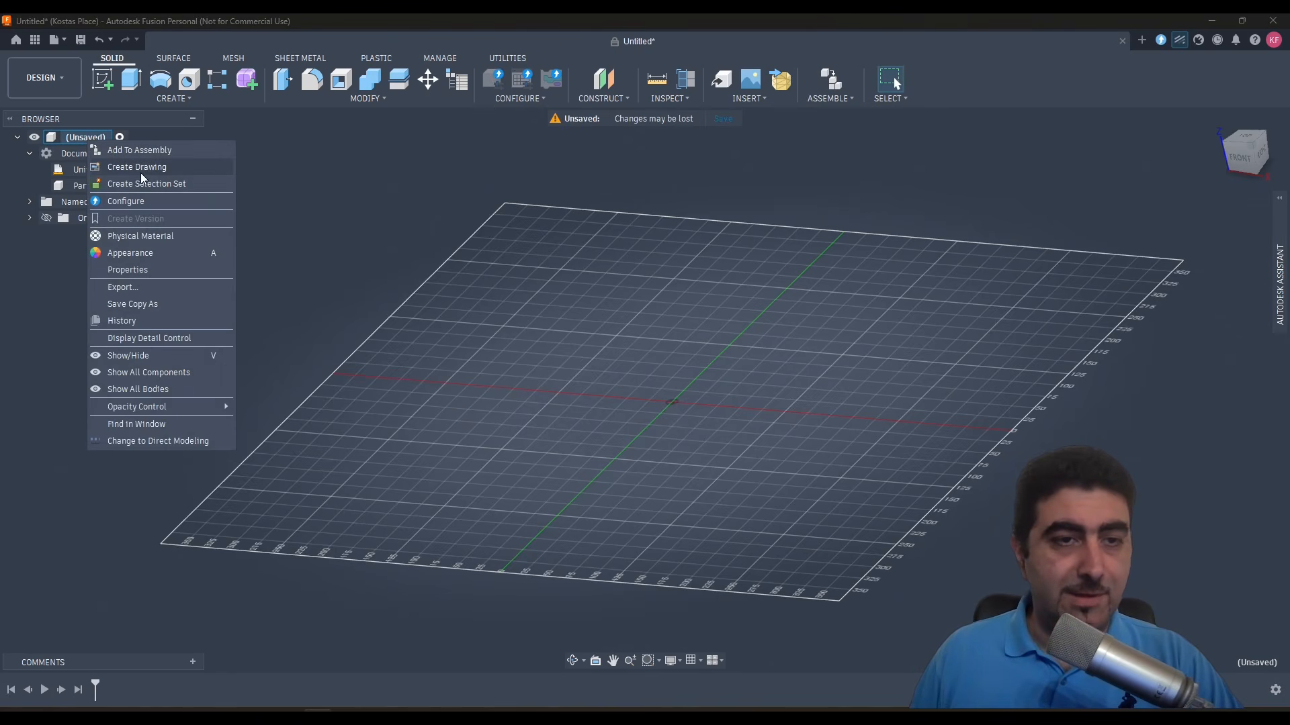
left_click(347, 187)
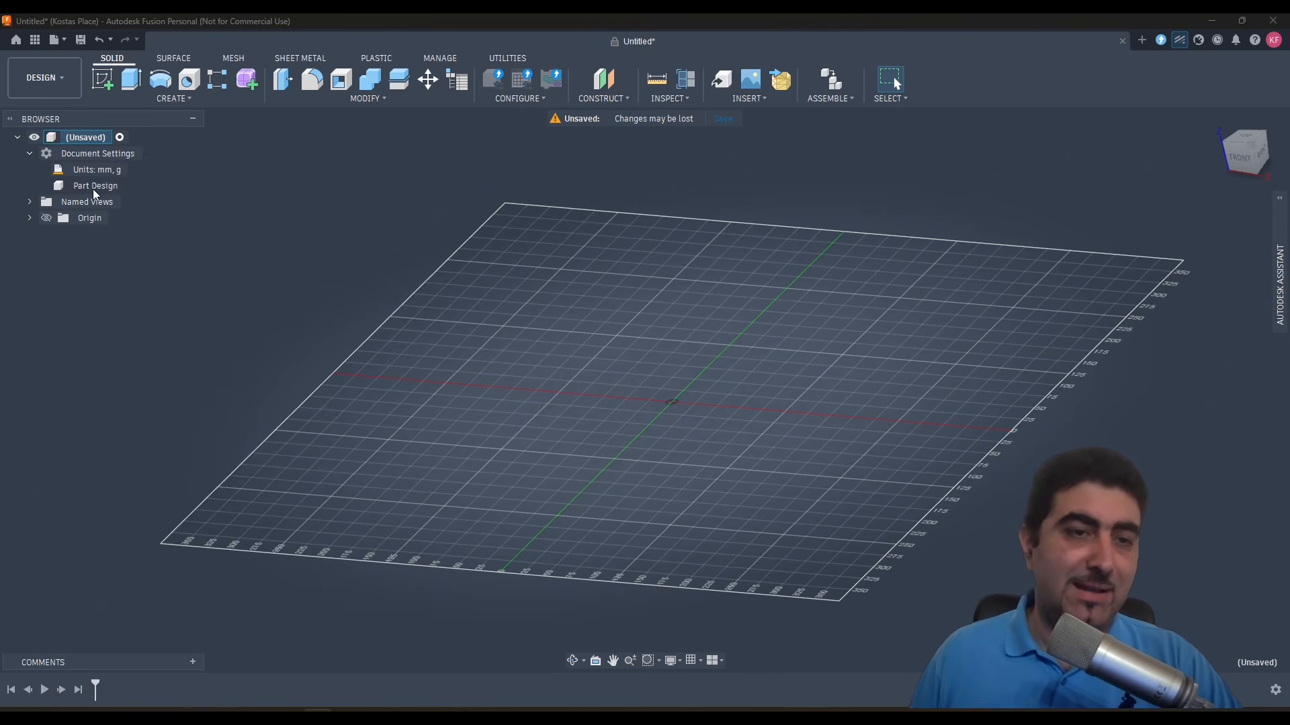
mouse_move(131, 184)
left_click(1278, 269)
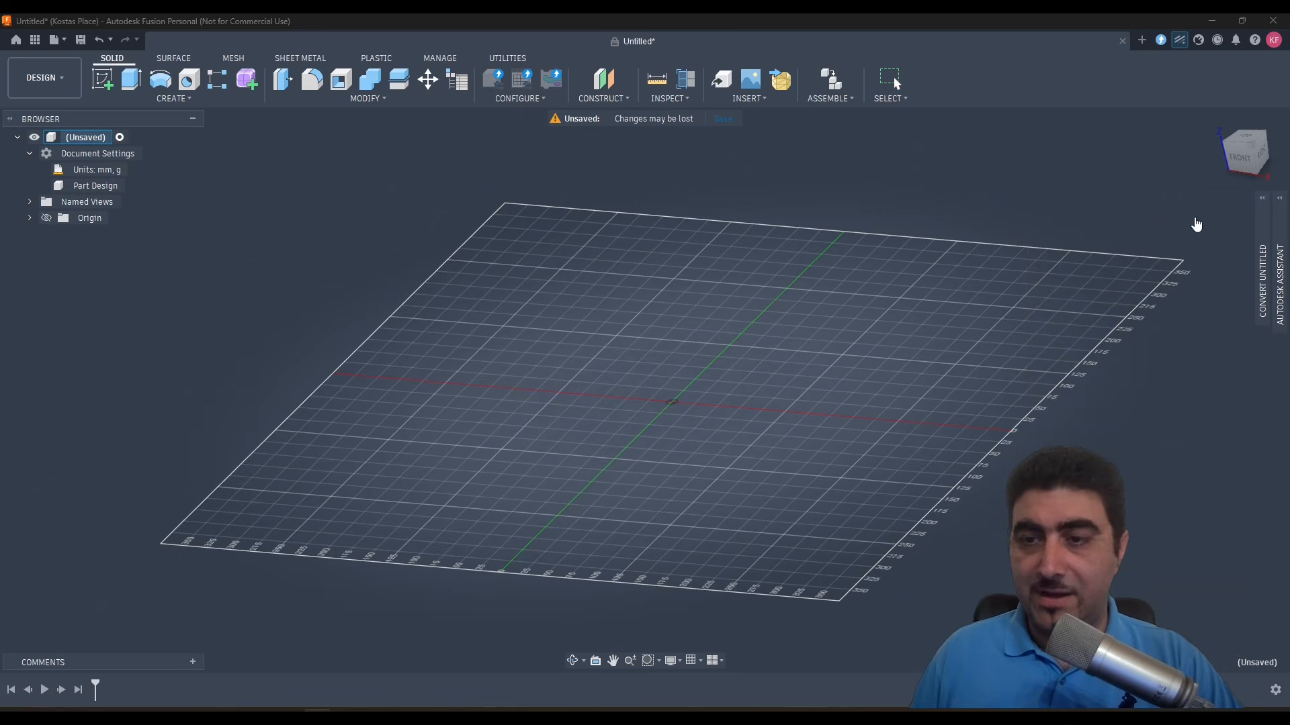
left_click(1262, 247)
left_click(1221, 223)
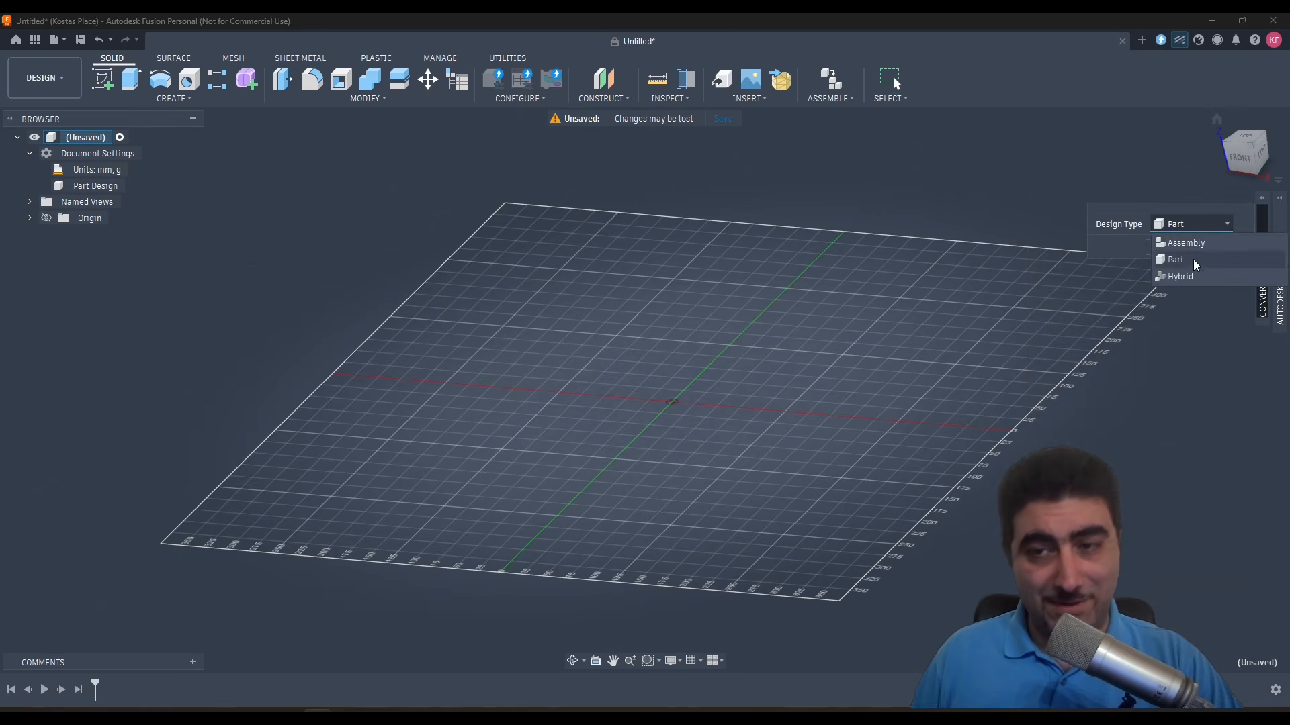
left_click(1191, 275)
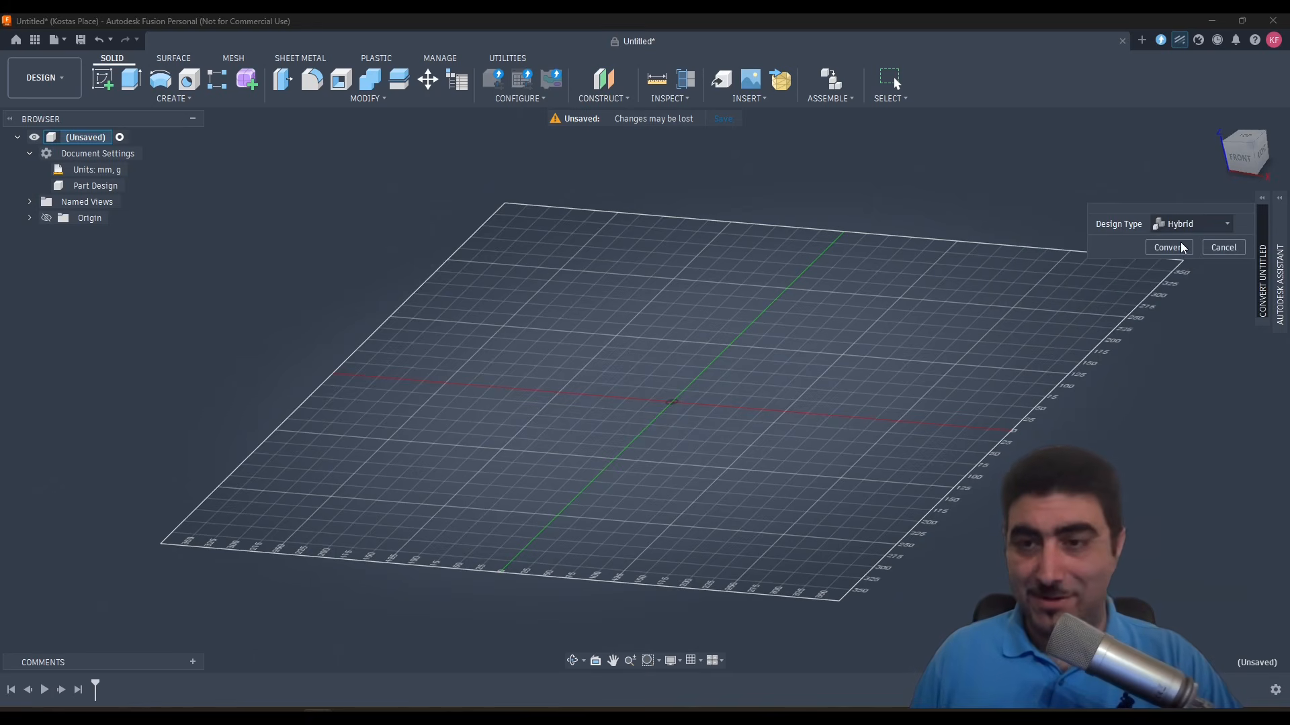
left_click(1169, 247)
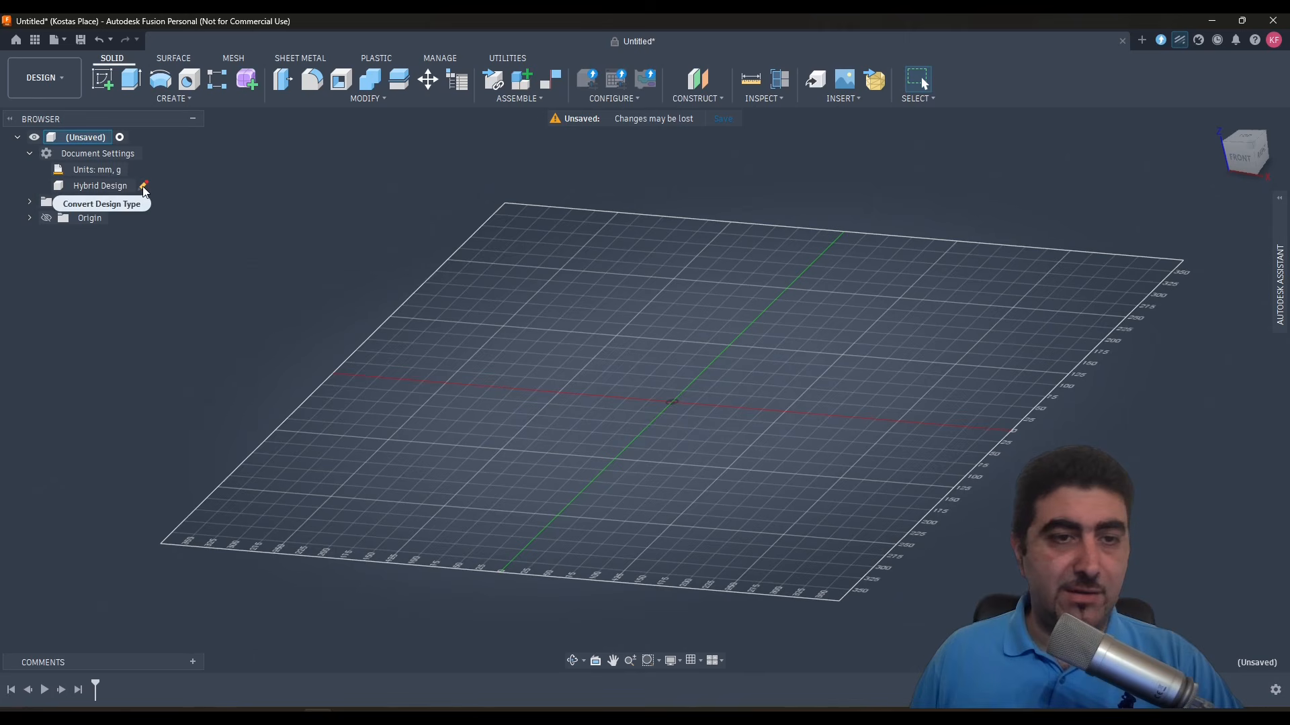
- Close the Autodesk Assistant and convert the design's type back to Part
left_click(1278, 253)
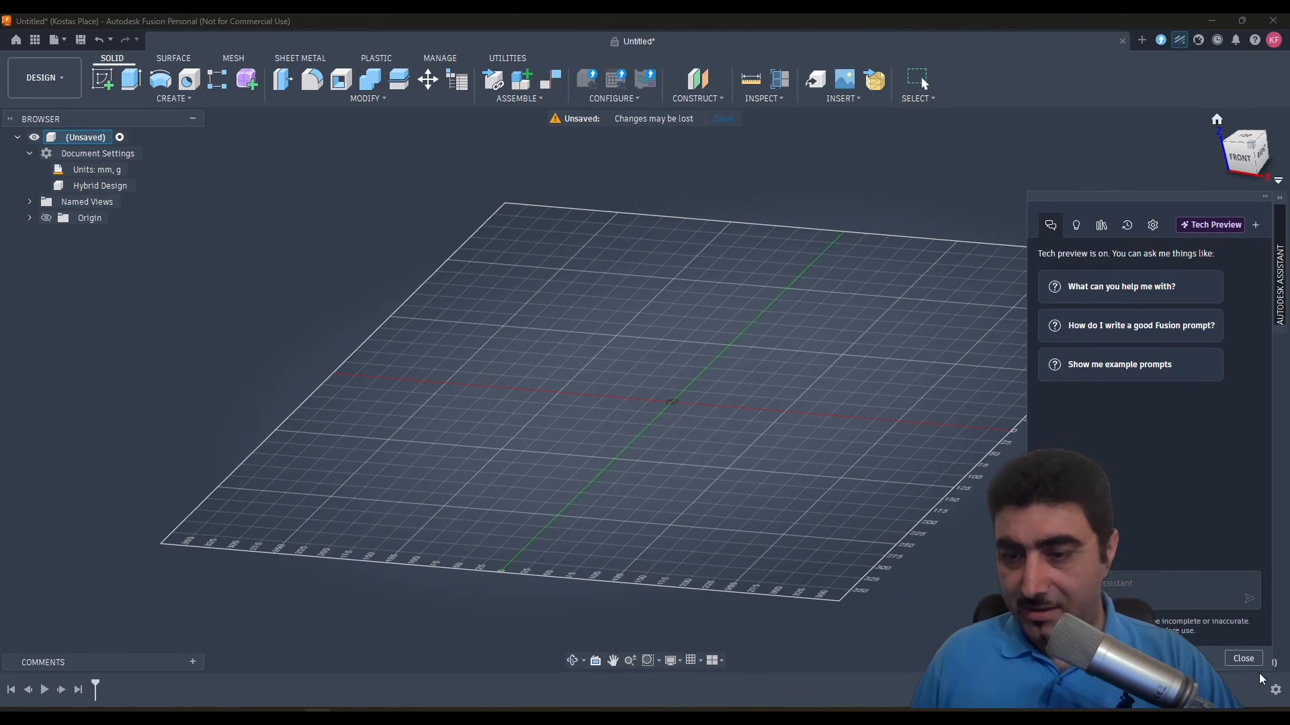
left_click(1244, 659)
left_click(1279, 214)
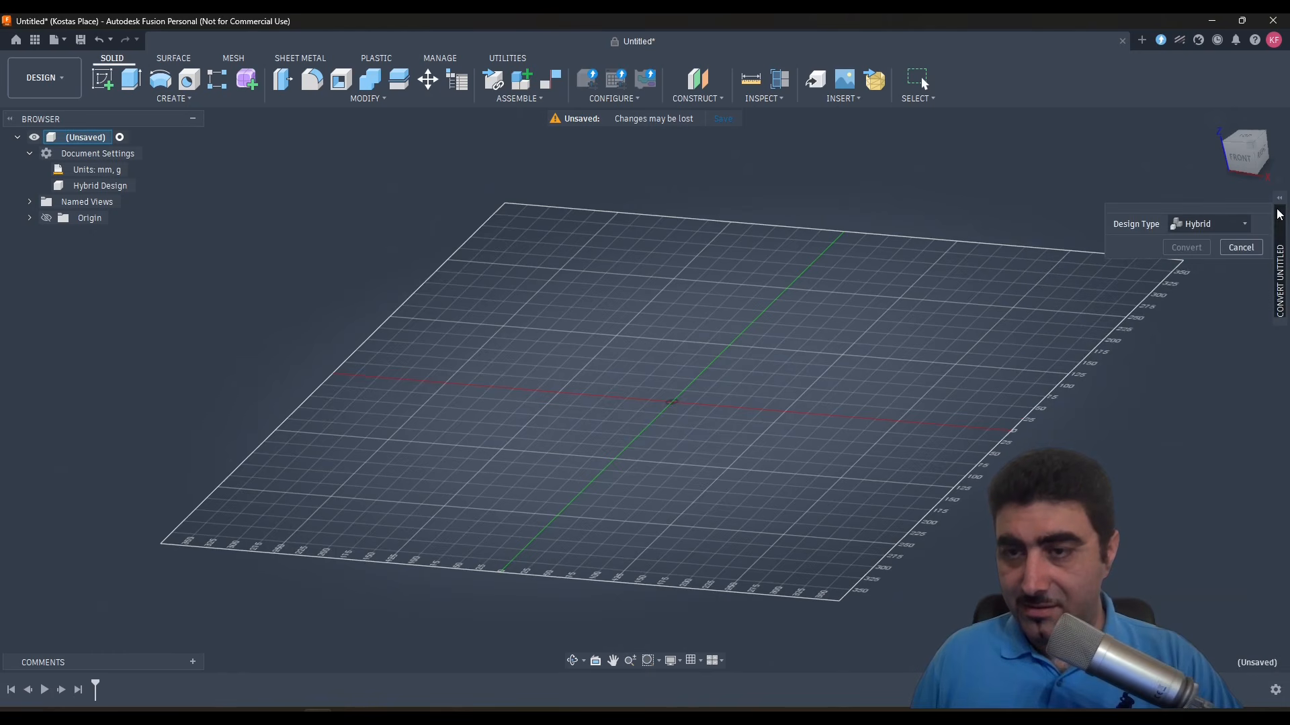
left_click(1209, 223)
left_click(1199, 244)
left_click(1184, 247)
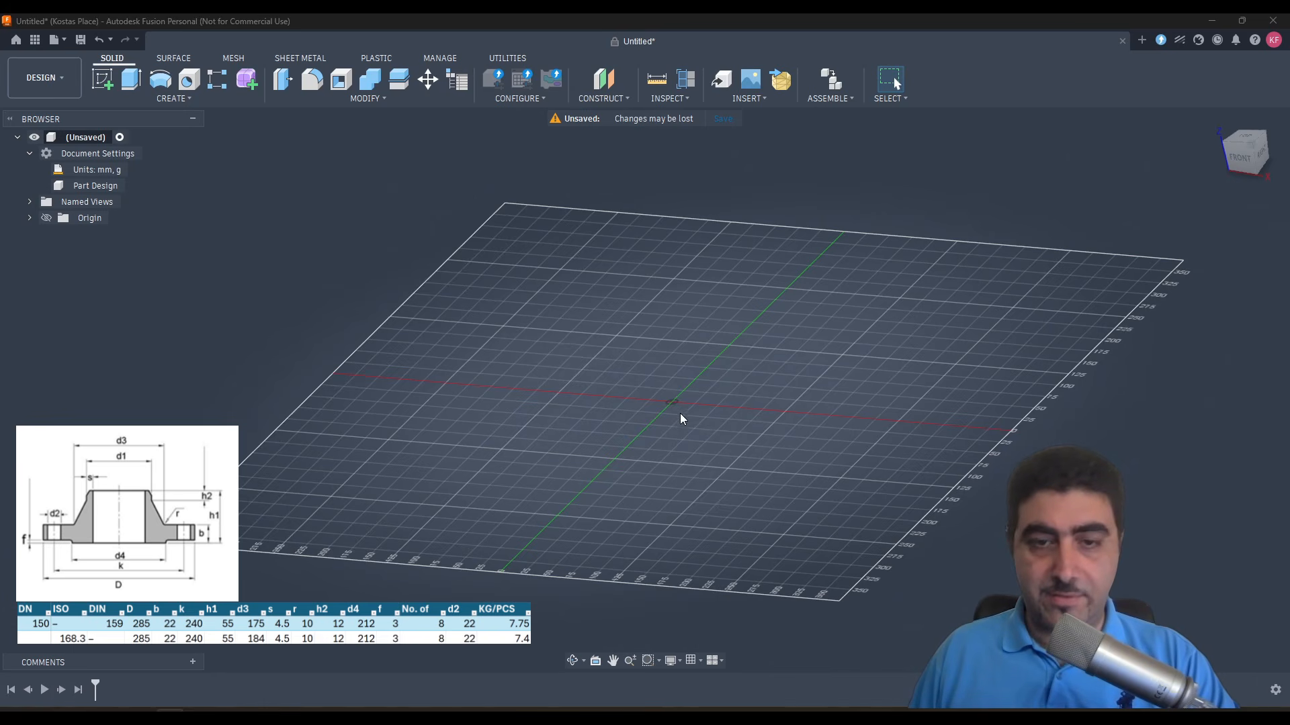
- Start a new sketch on the horizontal XY origin plane and view it straight from the top
left_click(102, 79)
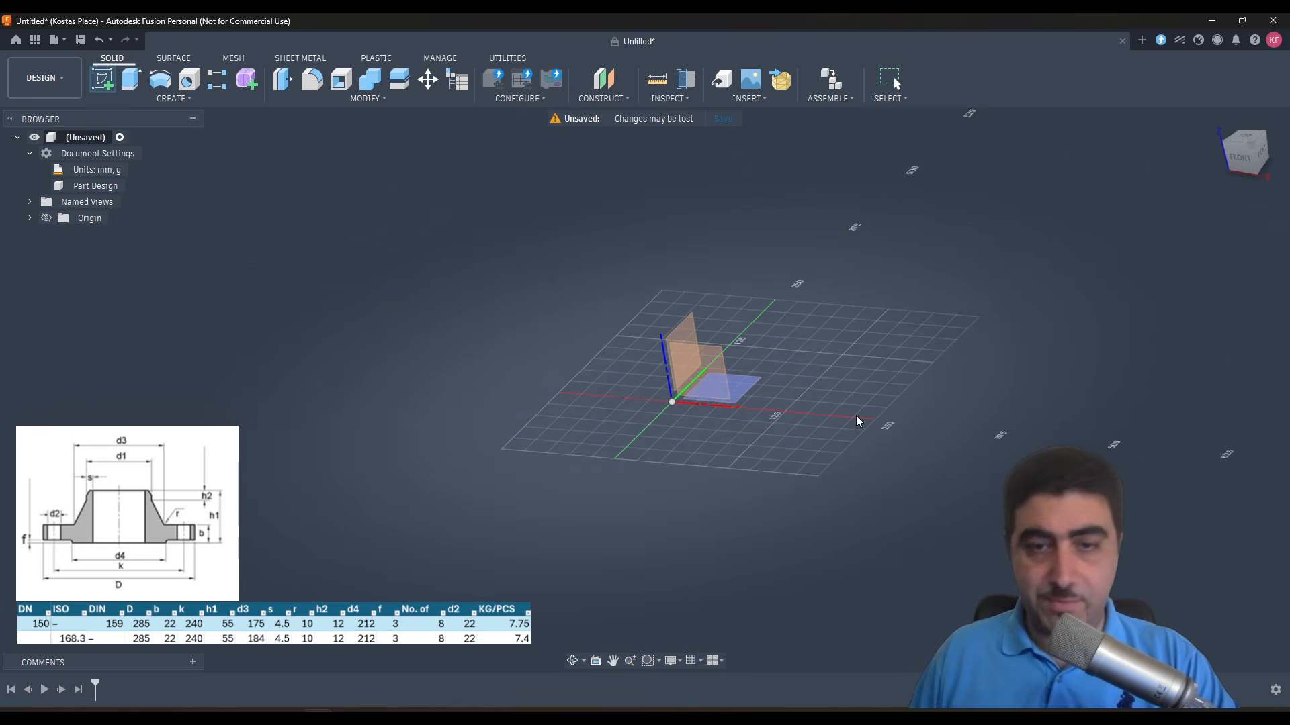
left_click(744, 381)
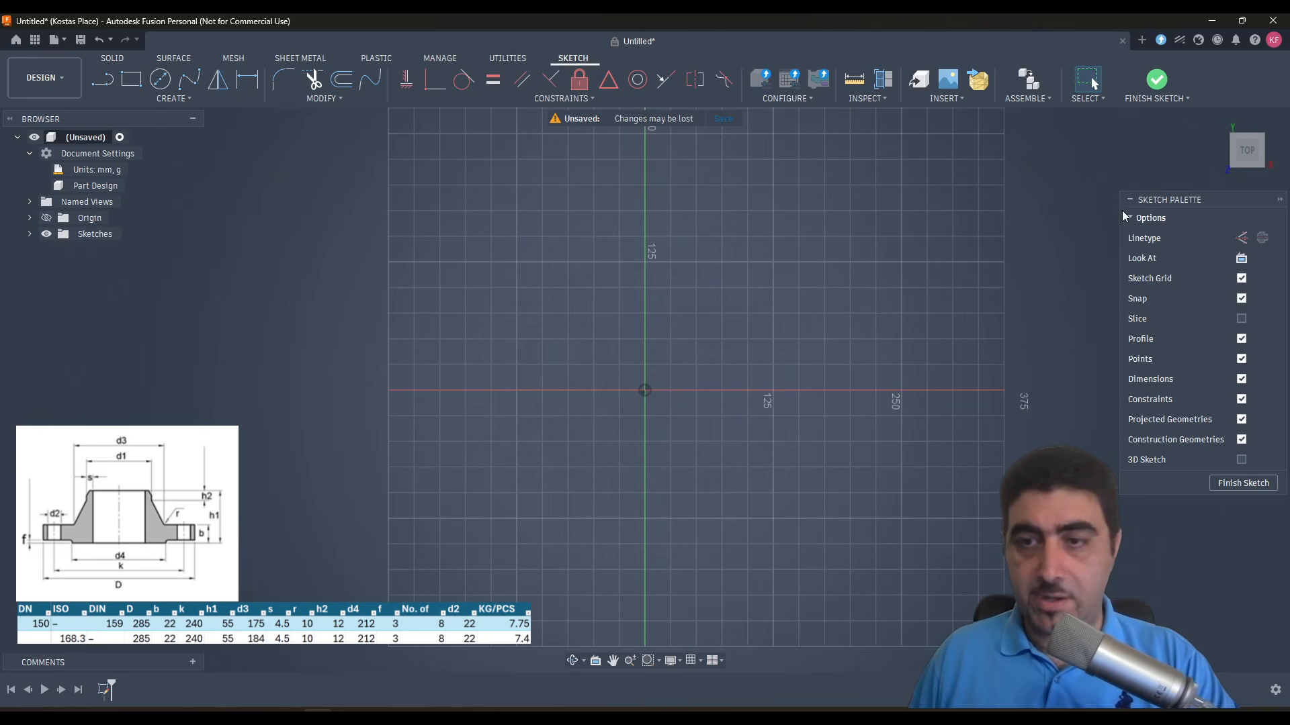
mouse_move(1263, 173)
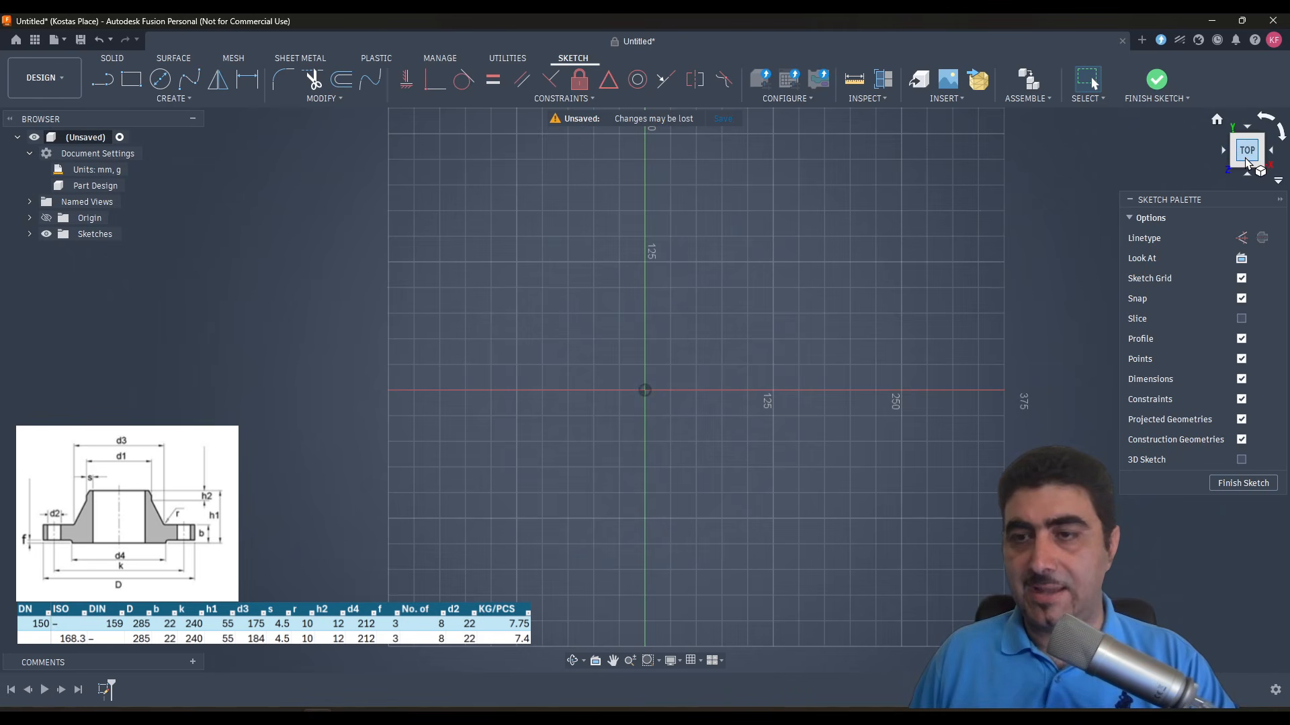
mouse_move(1248, 164)
left_mouse_down()
mouse_move(1208, 70)
mouse_move(1282, 59)
mouse_move(1247, 58)
mouse_move(1217, 80)
mouse_move(1203, 120)
left_mouse_up()
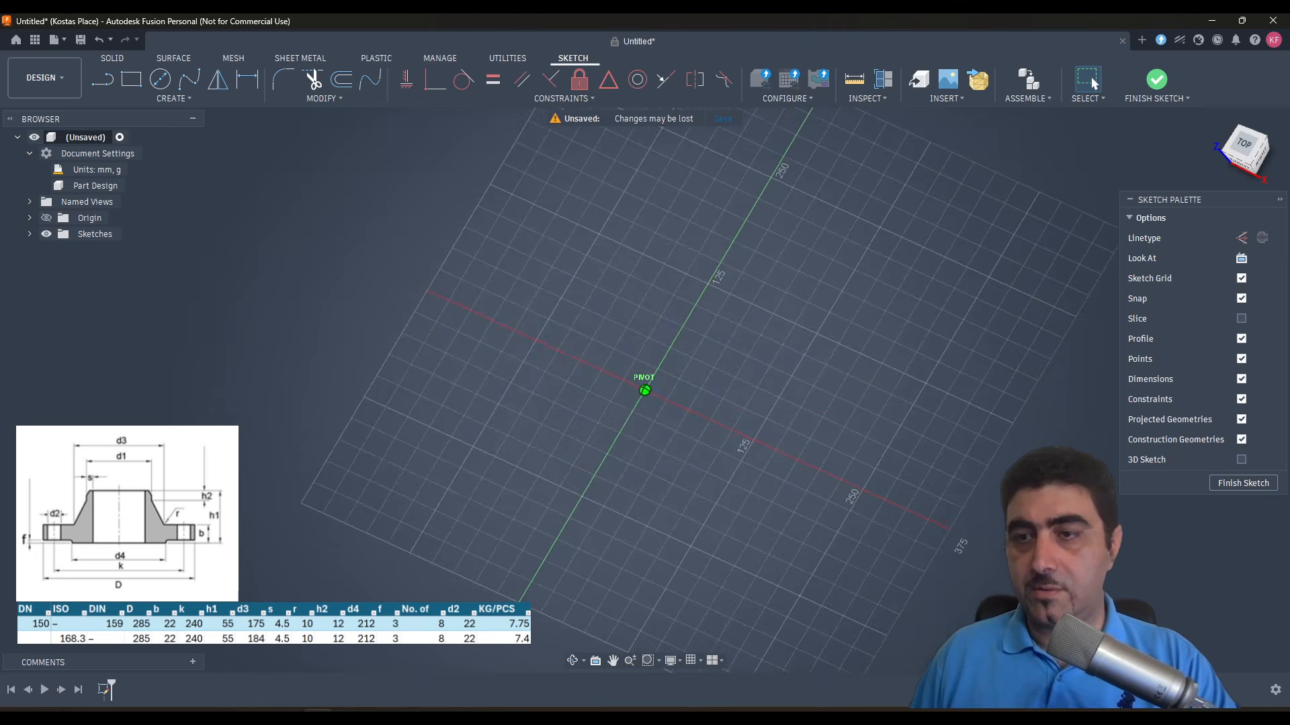
left_click(1248, 145)
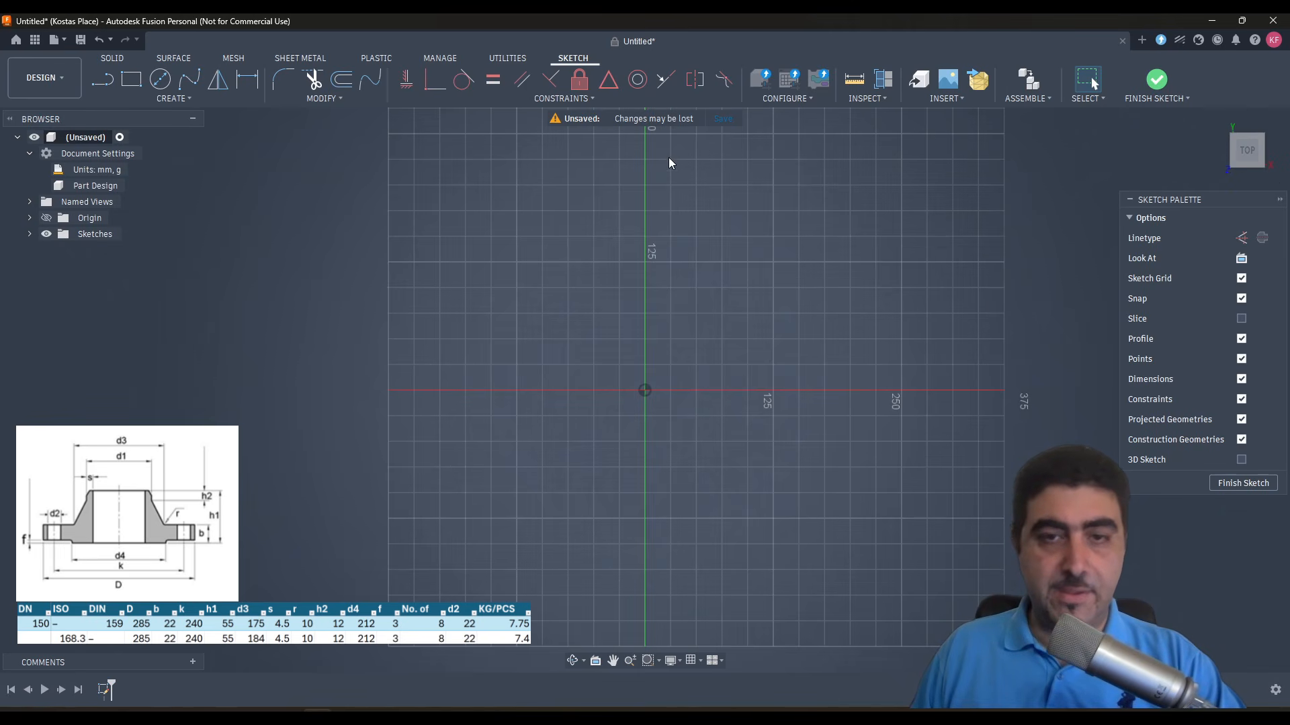
- Draw a 285 mm diameter circle centred on the origin and place its dimension label outside the circle
key("c")
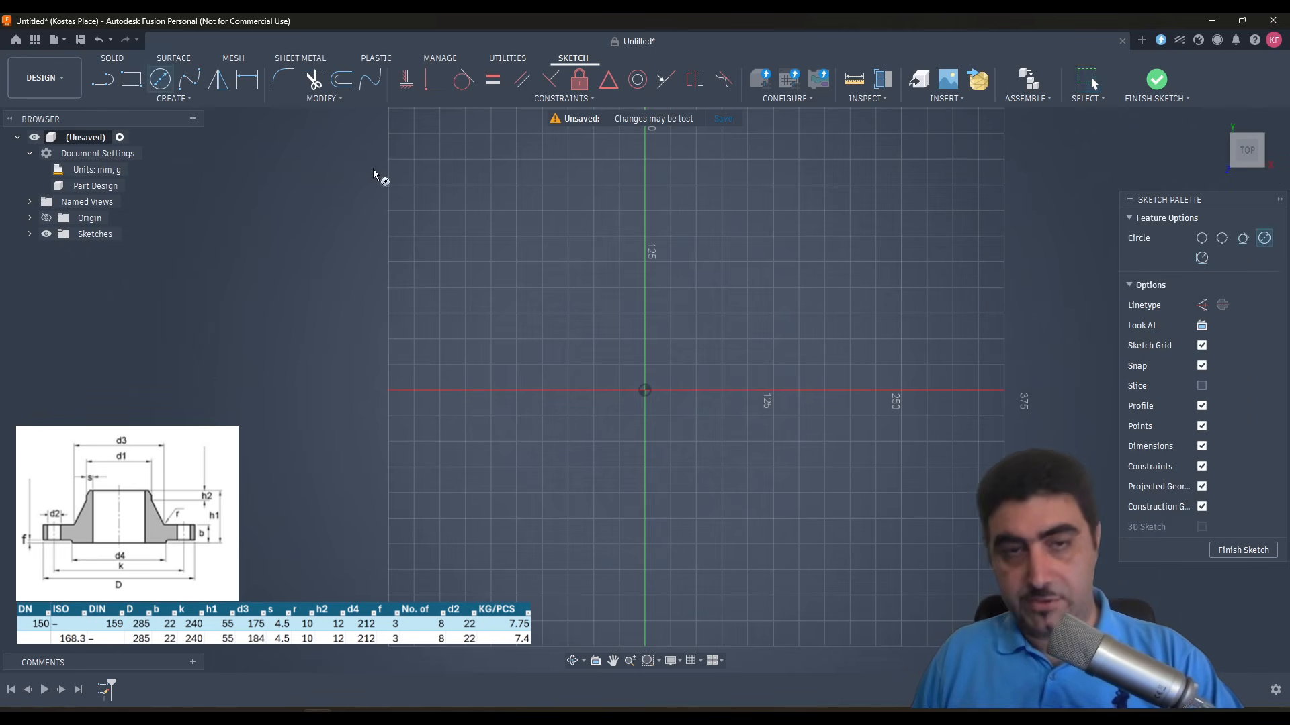
left_click(645, 391)
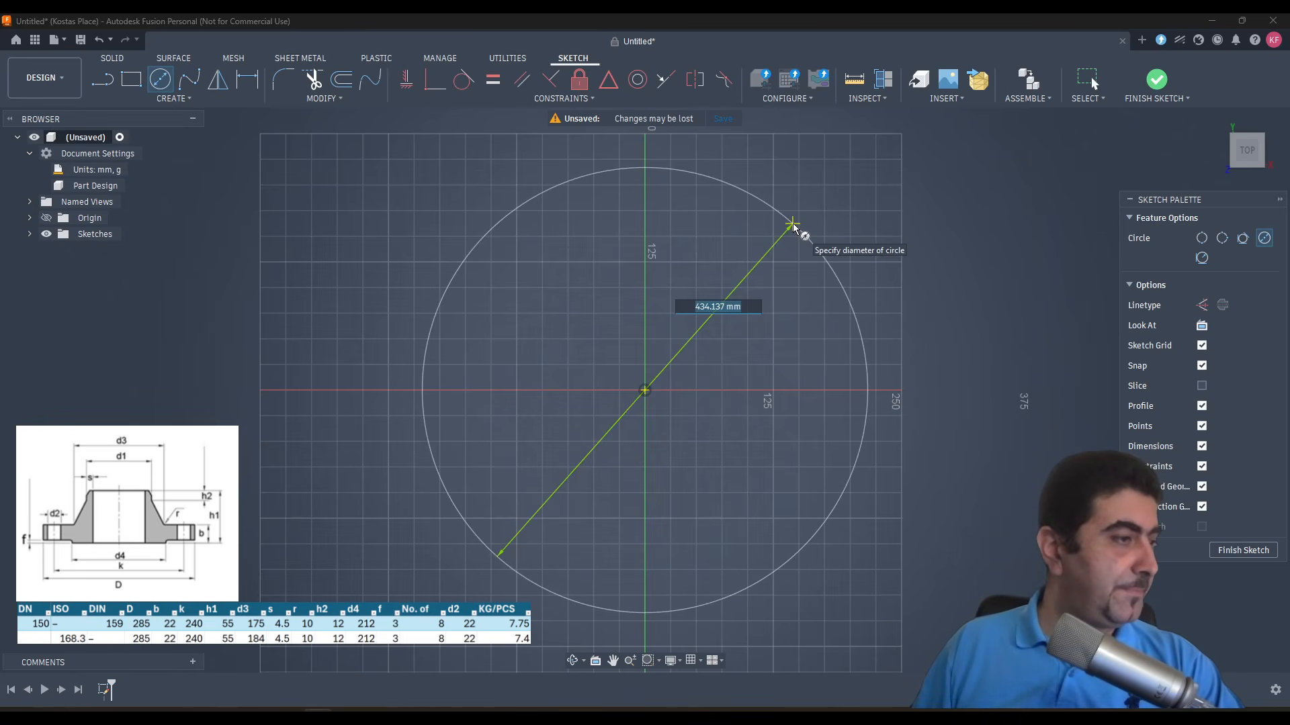
type("285")
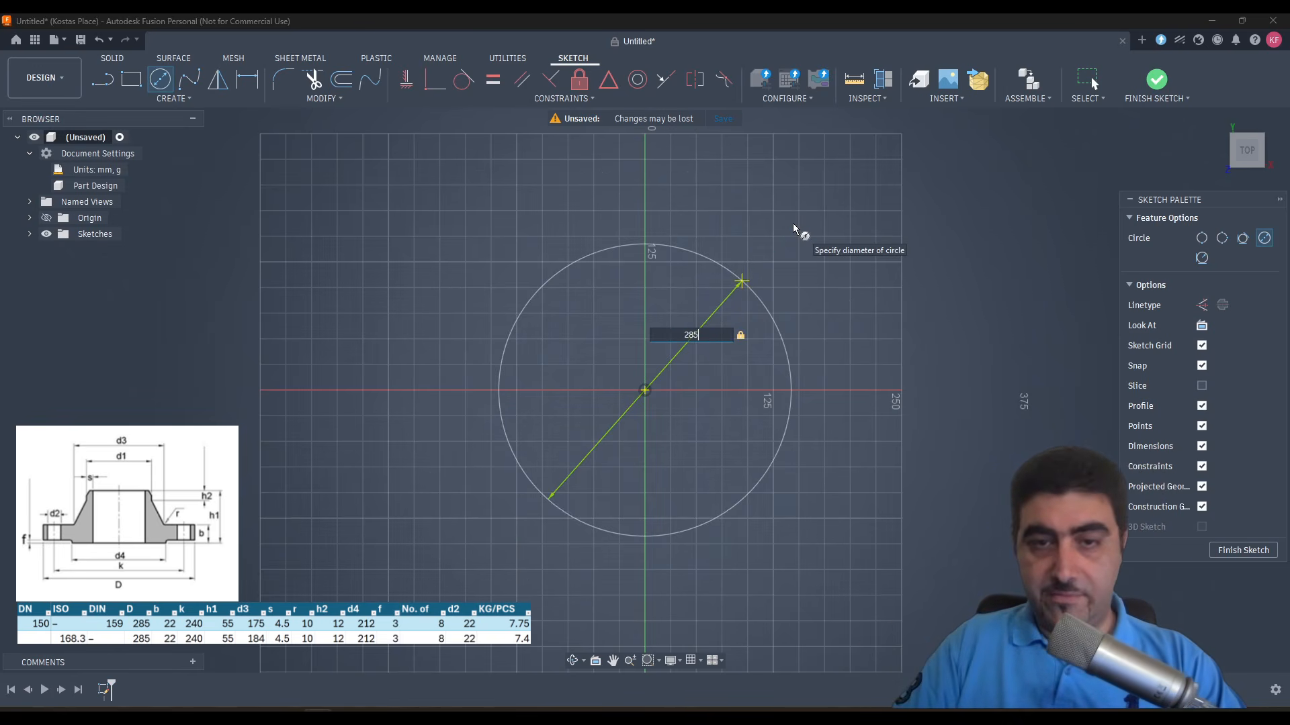
key("Return")
key("Escape")
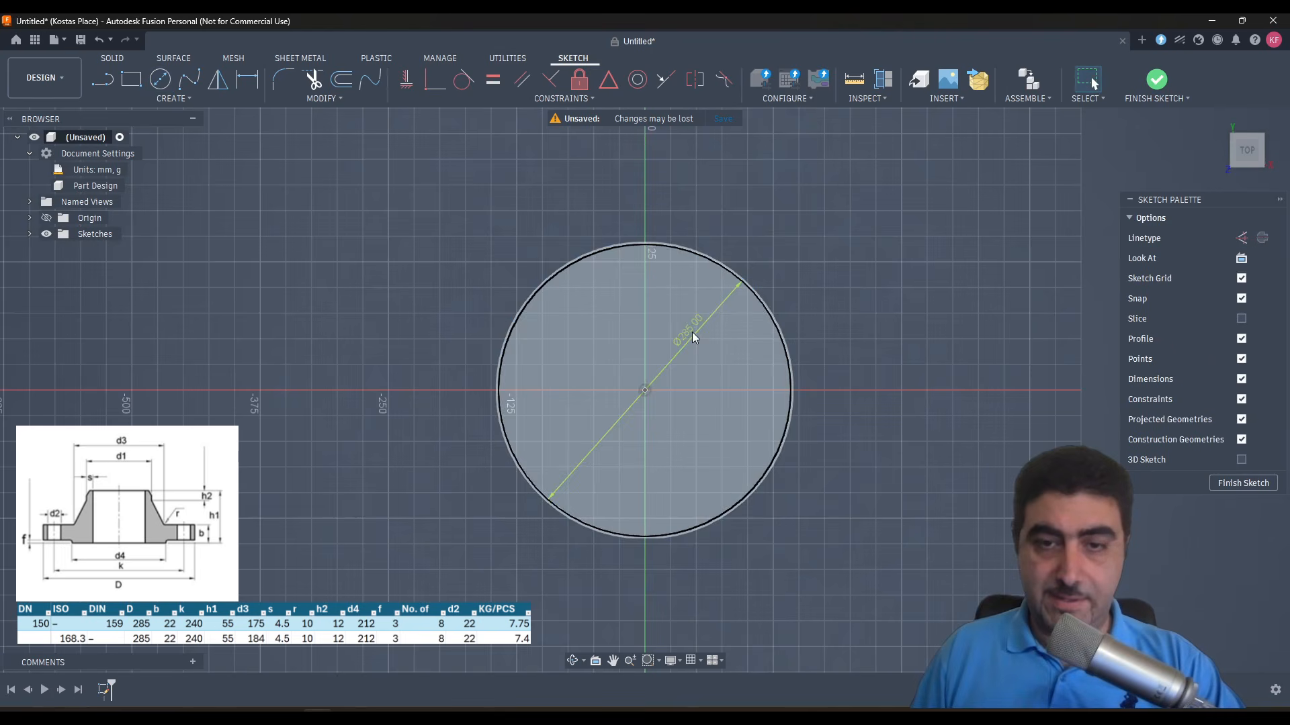
left_click_drag(808, 237, 818, 229)
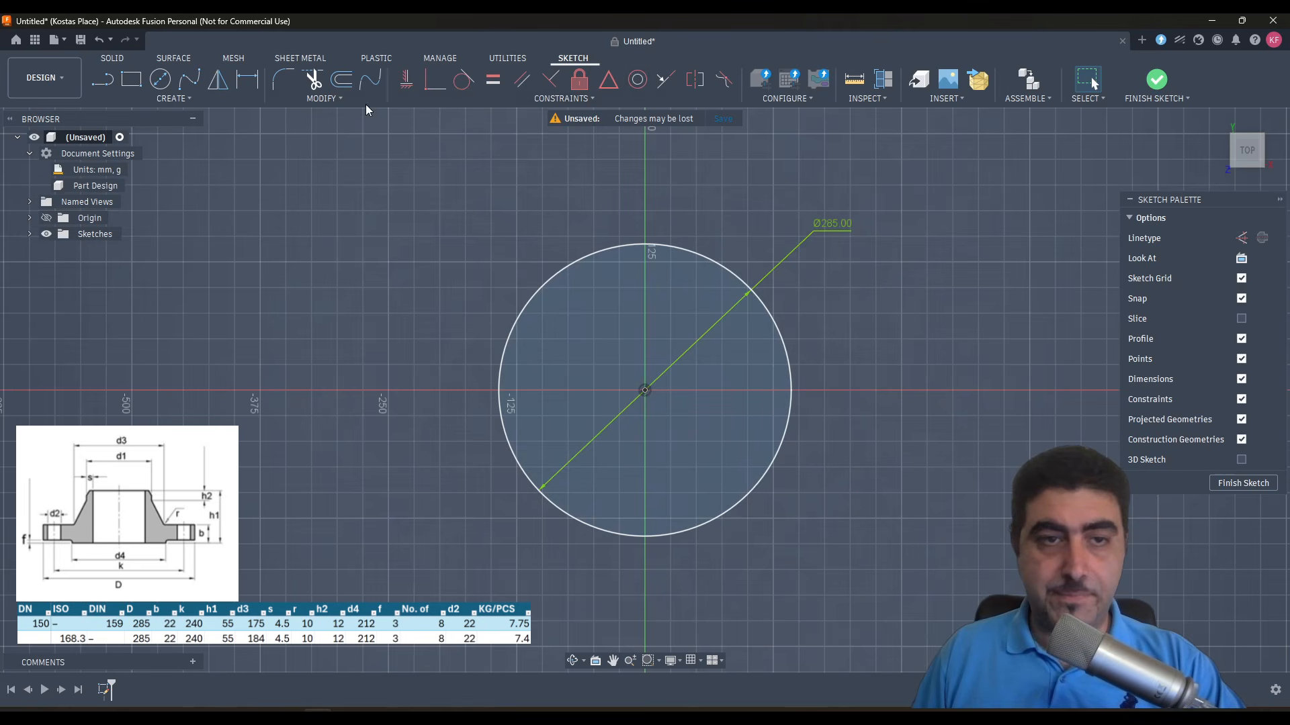
- Examine the circle's diameter dimension among the sketch's model parameters
left_click(307, 102)
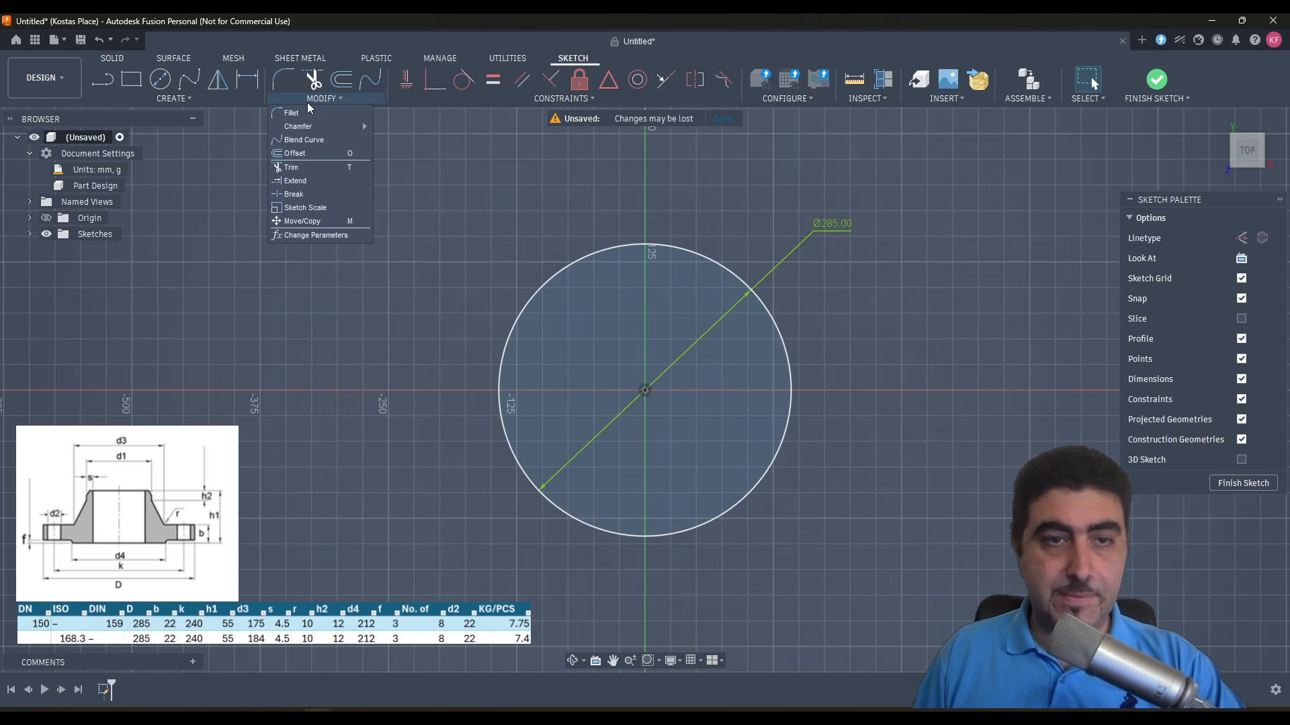
left_click(314, 235)
left_click(277, 366)
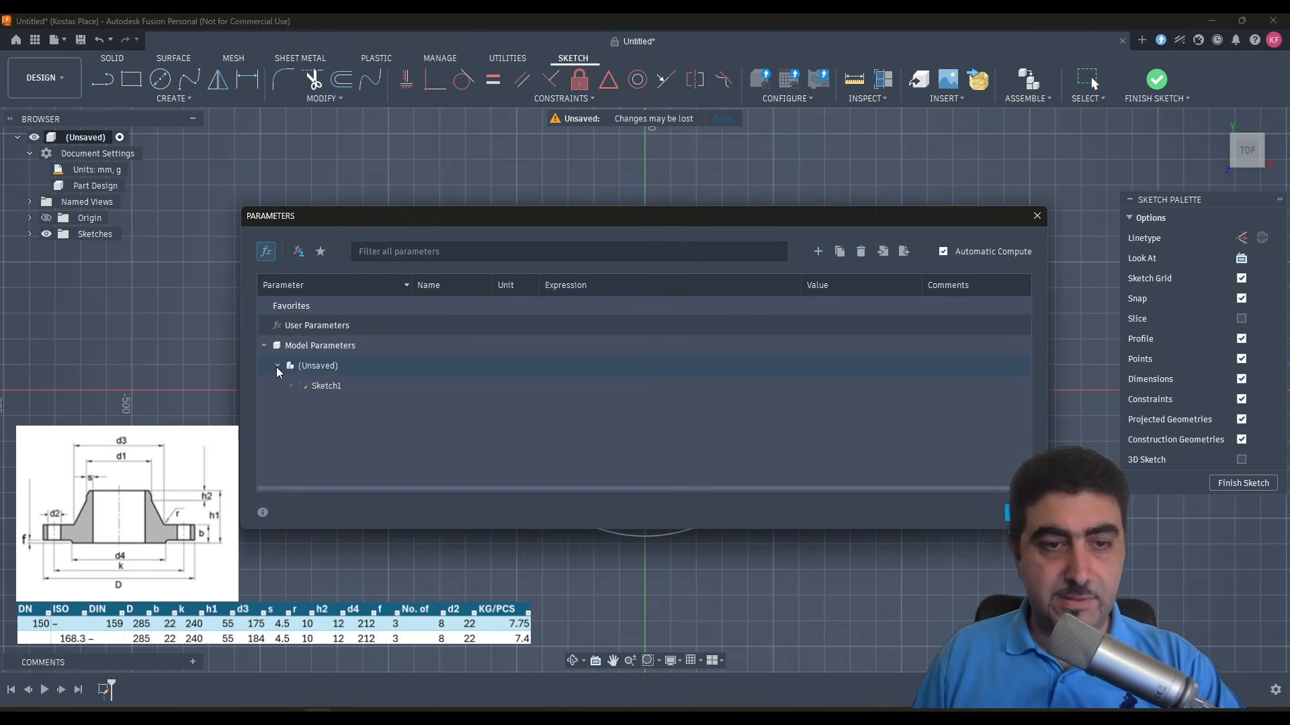
left_click(290, 386)
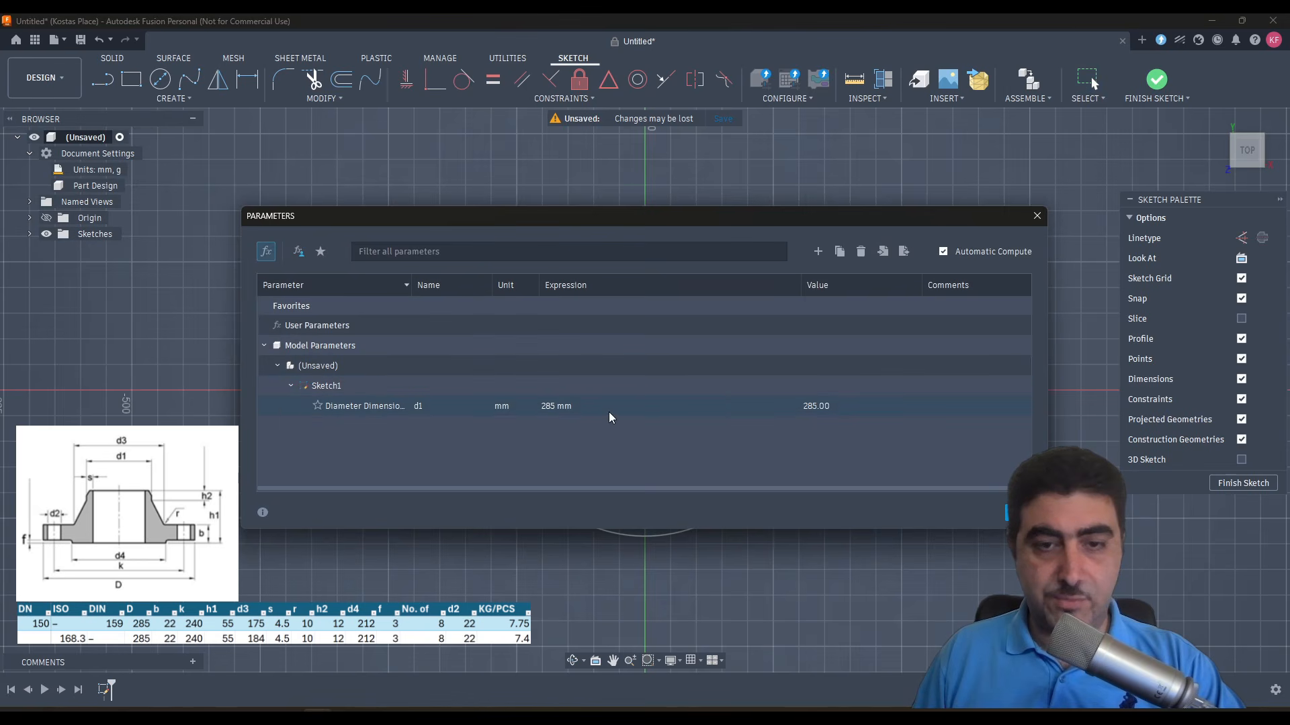
key("Escape")
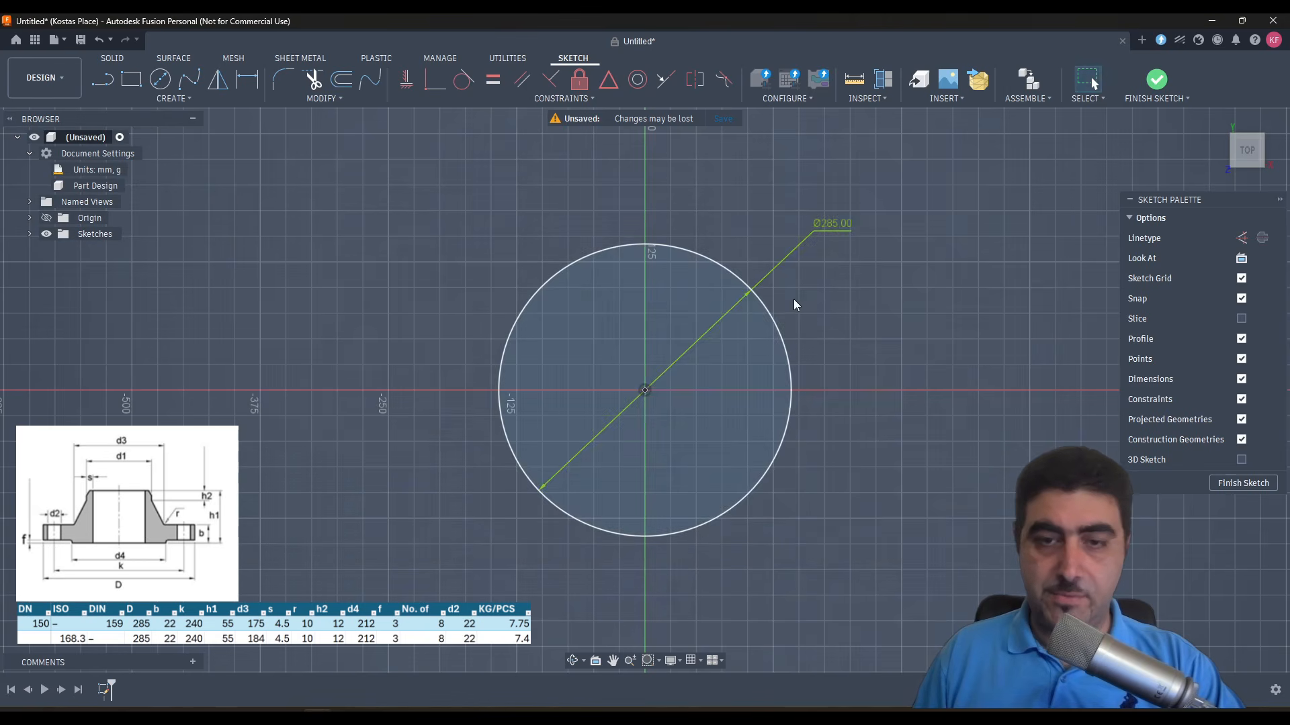
- Extrude the 285 mm circle upward by 19 mm as a new body
key("e")
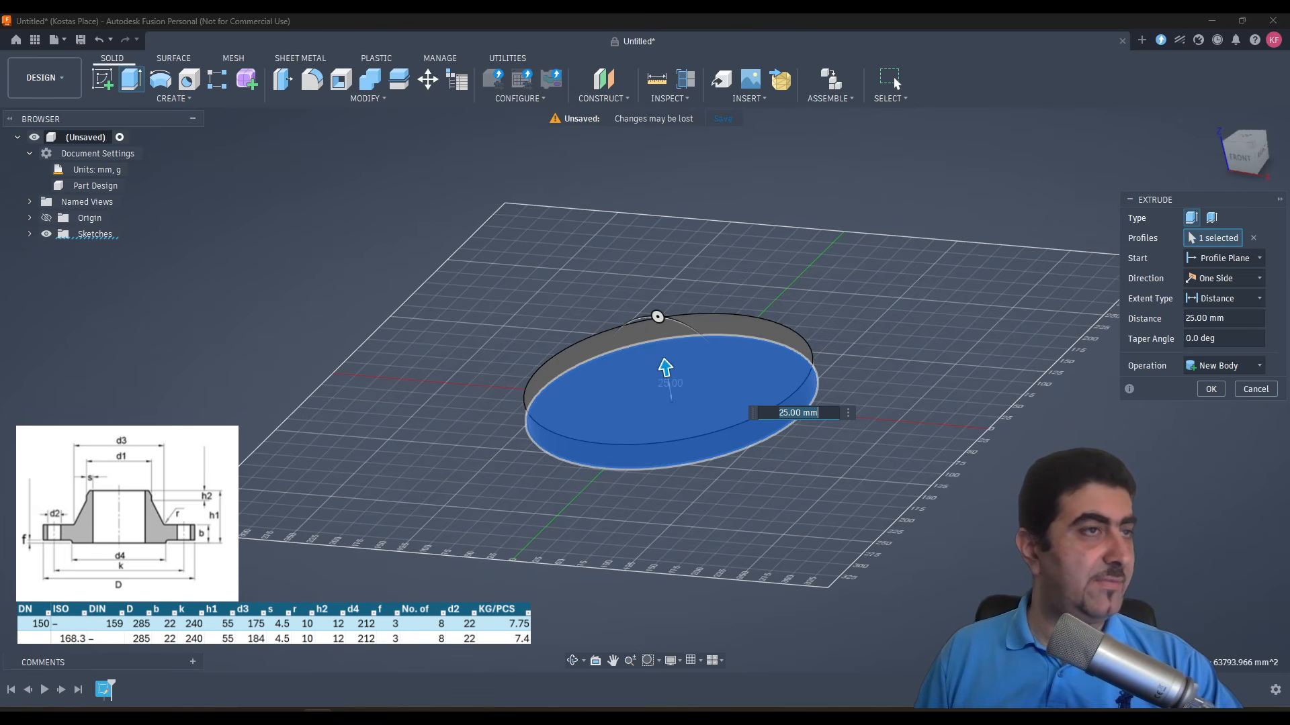
type("19")
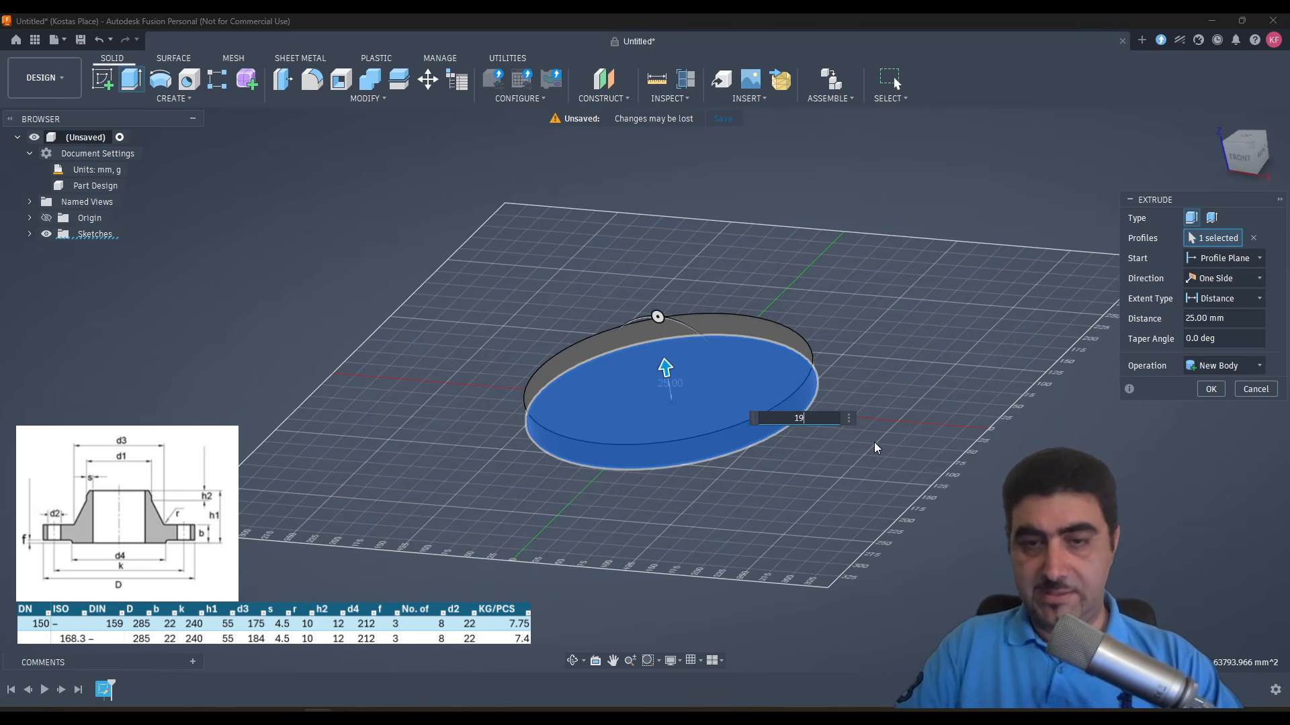
key("Return")
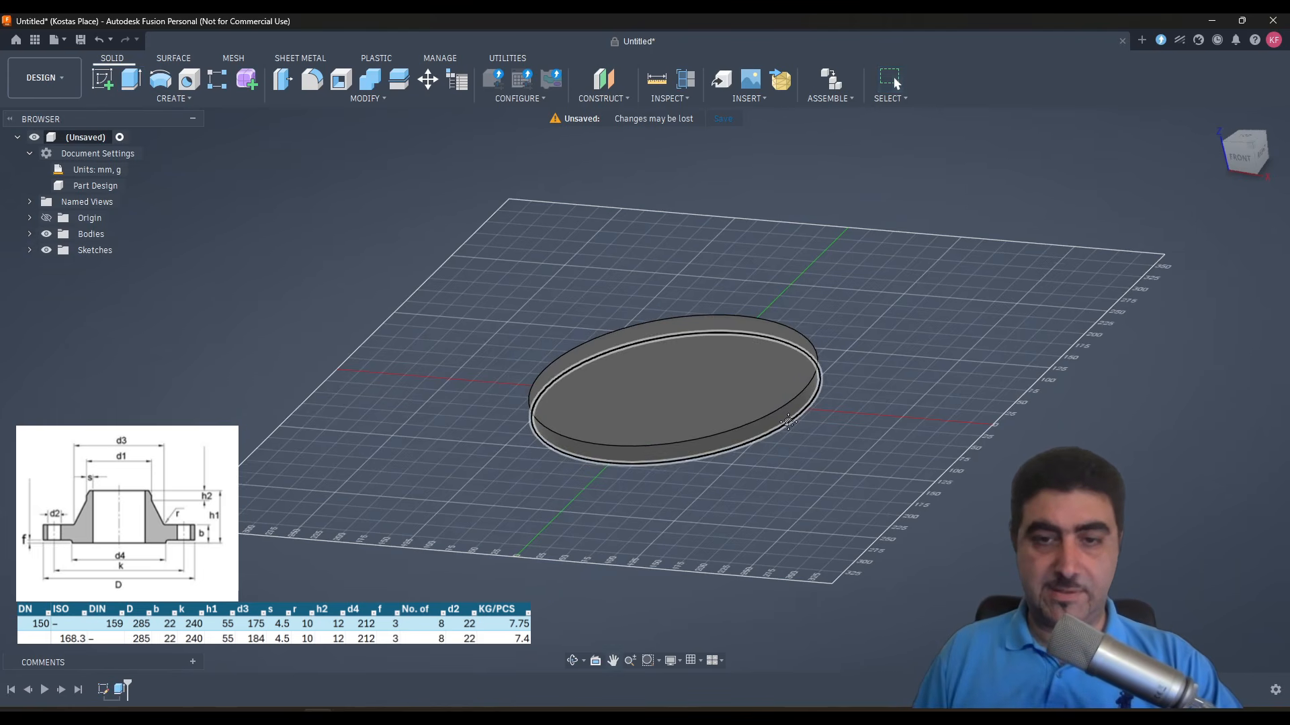
- Sketch an origin-centred circle on the disc's underside and set its diameter to 212 mm
middle_click_drag(810, 433, 789, 404, "shift")
mouse_move(662, 365)
middle_mouse_down()
mouse_move(662, 262)
mouse_move(645, 215)
middle_mouse_up()
left_click(632, 384)
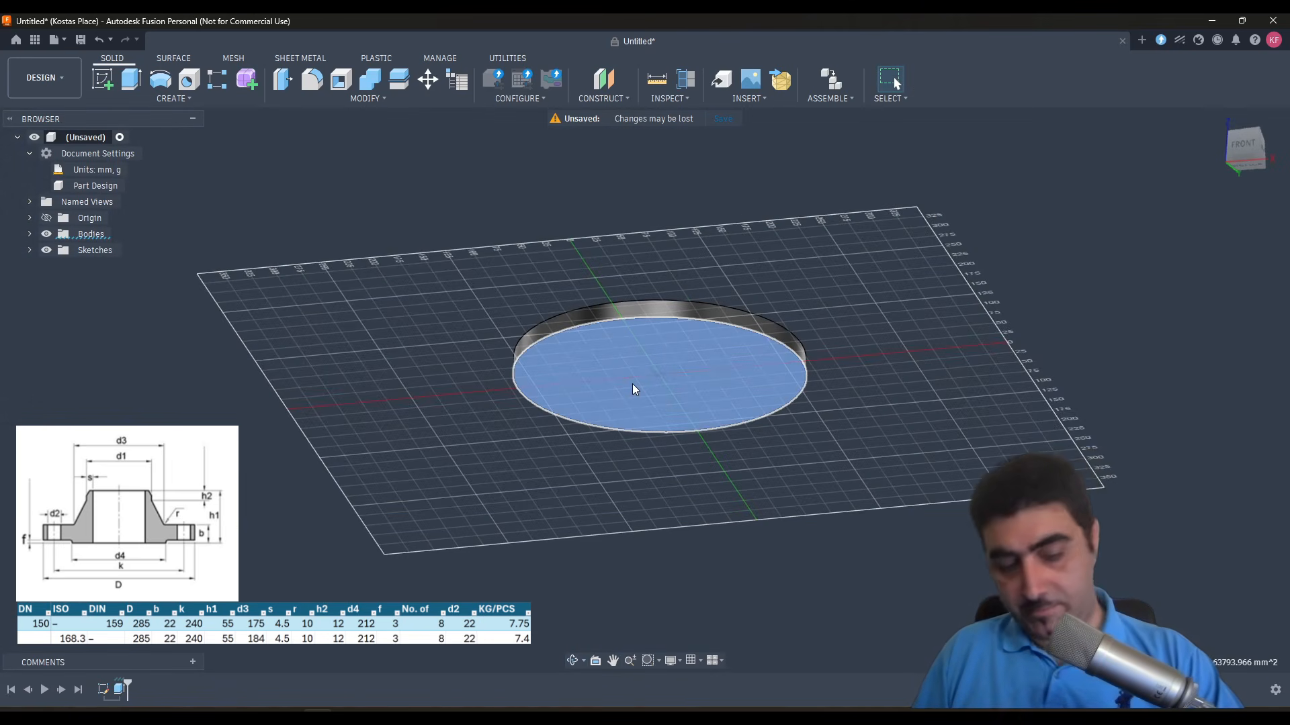
key("c")
left_click(645, 391)
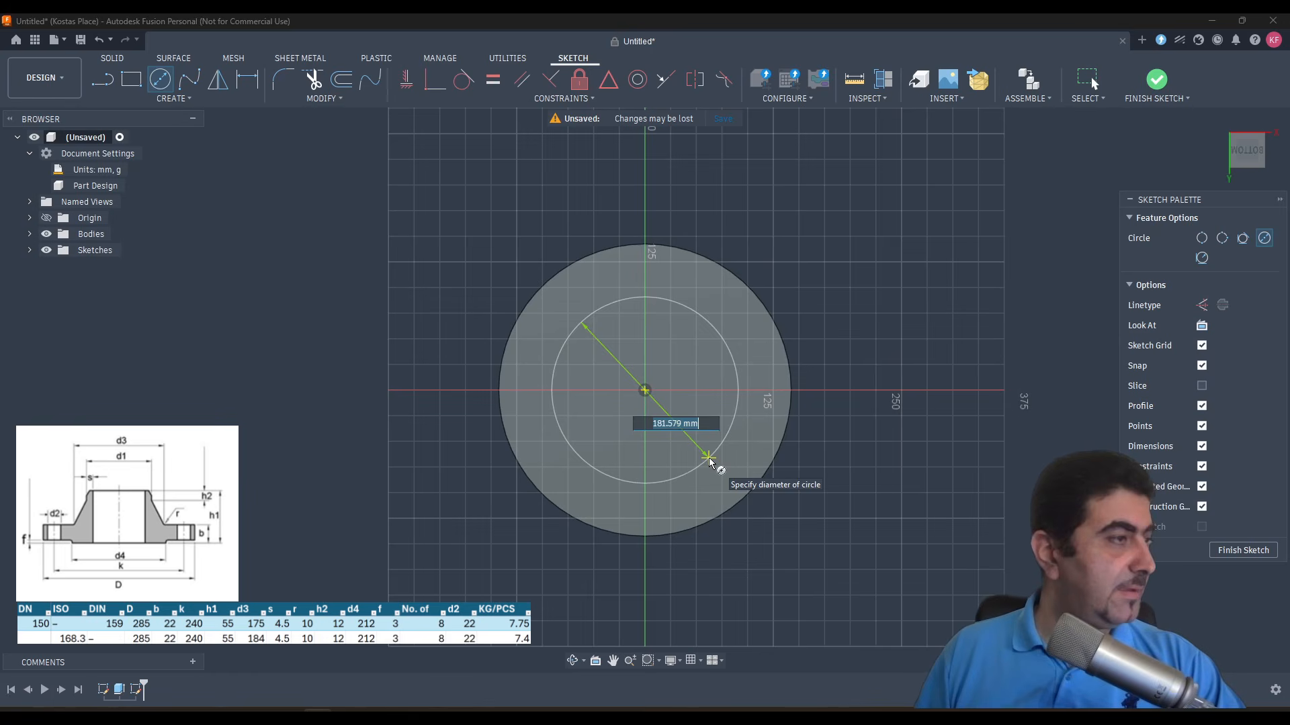
left_click(707, 457)
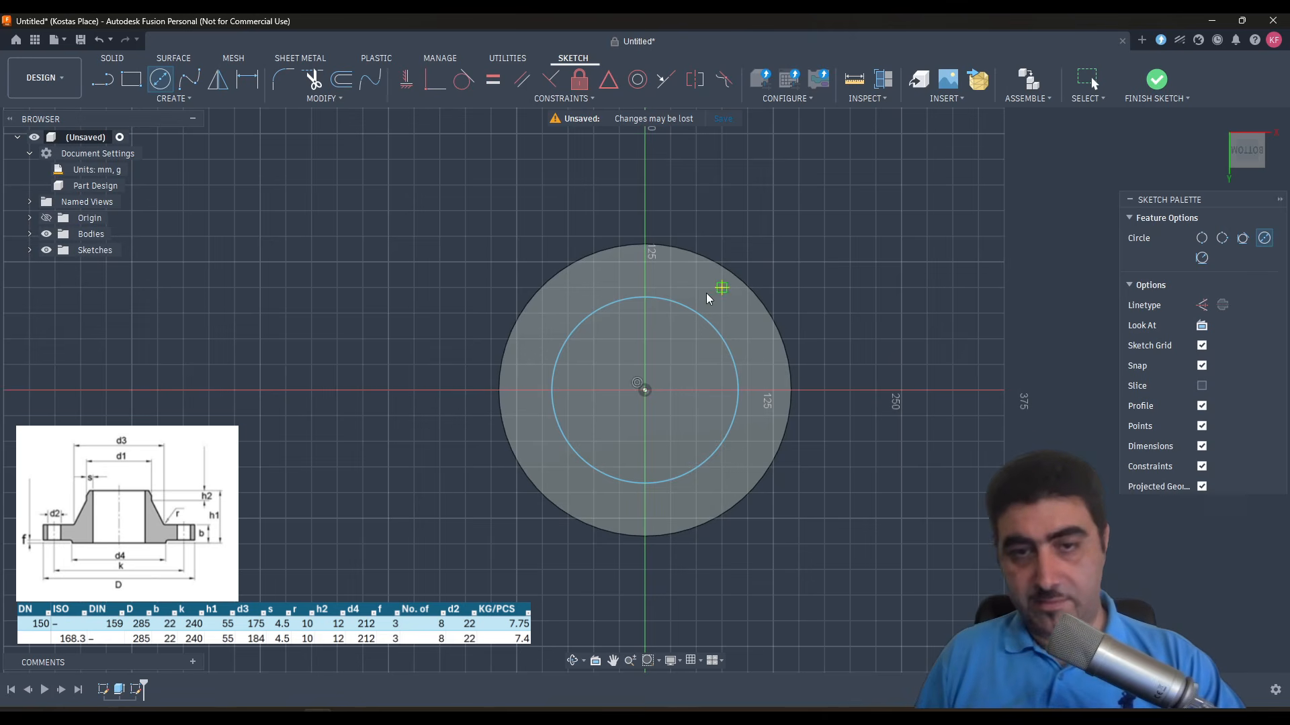
key("d")
left_click(690, 311)
left_click(763, 242)
type("212")
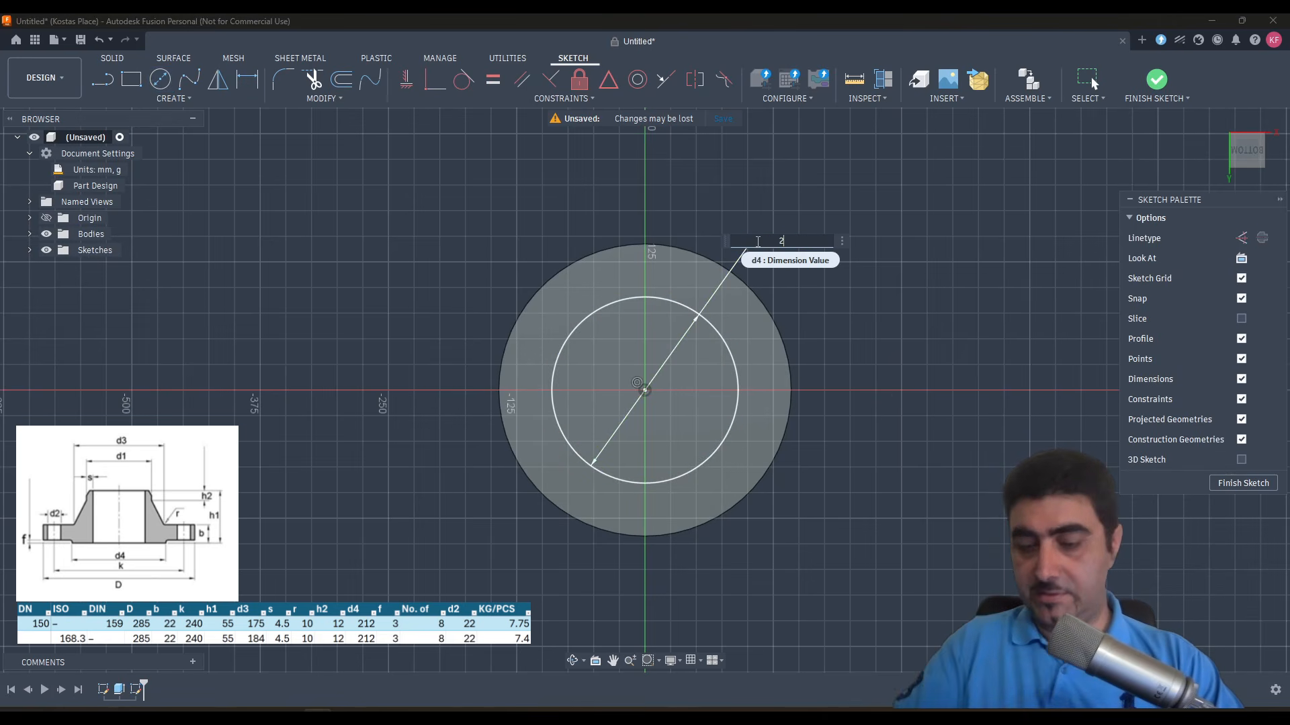
key("Return")
- Extrude the 212 mm circle outward from the disc's underside by 3 mm to form the raised face
key("e")
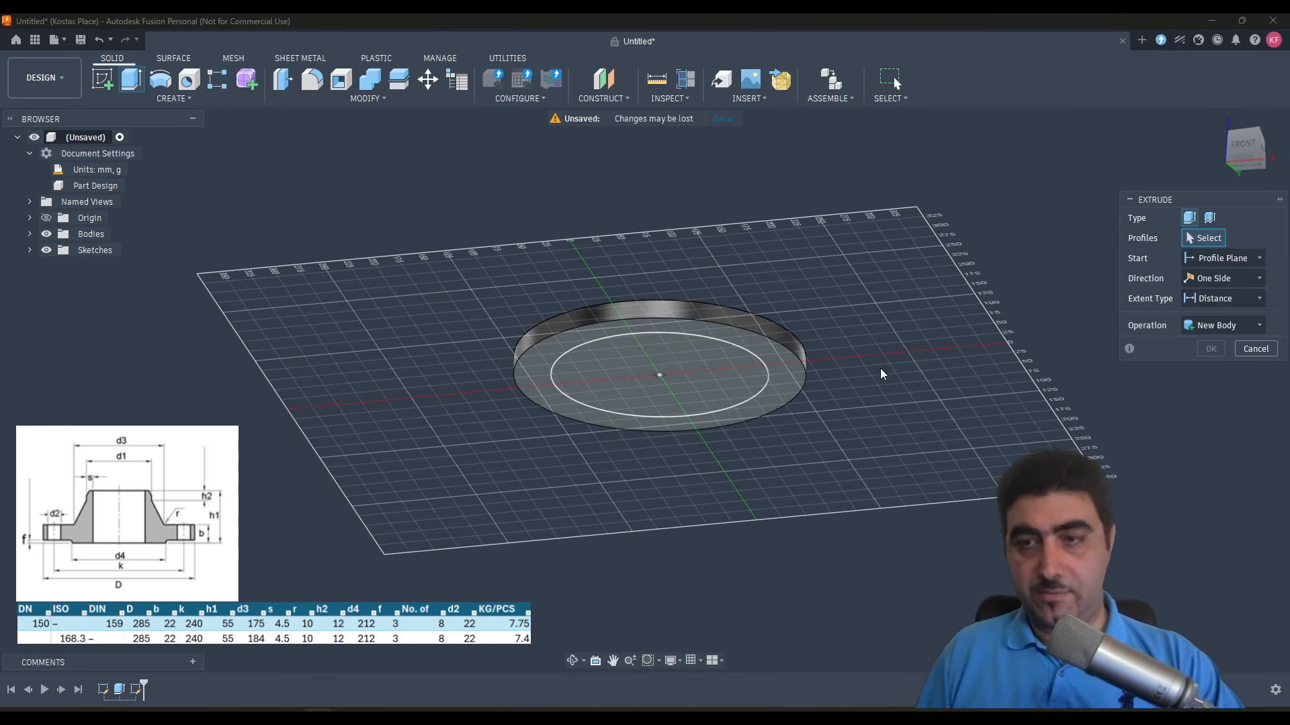
left_click(686, 384)
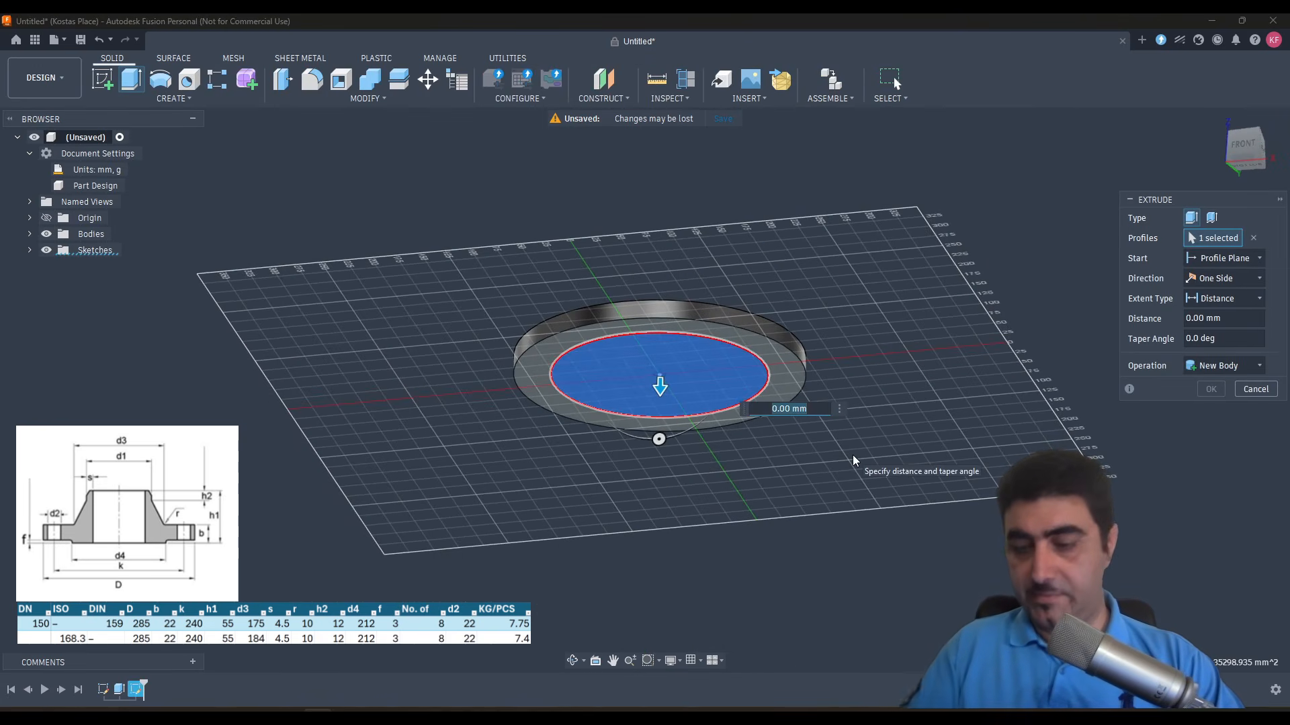
key("Return")
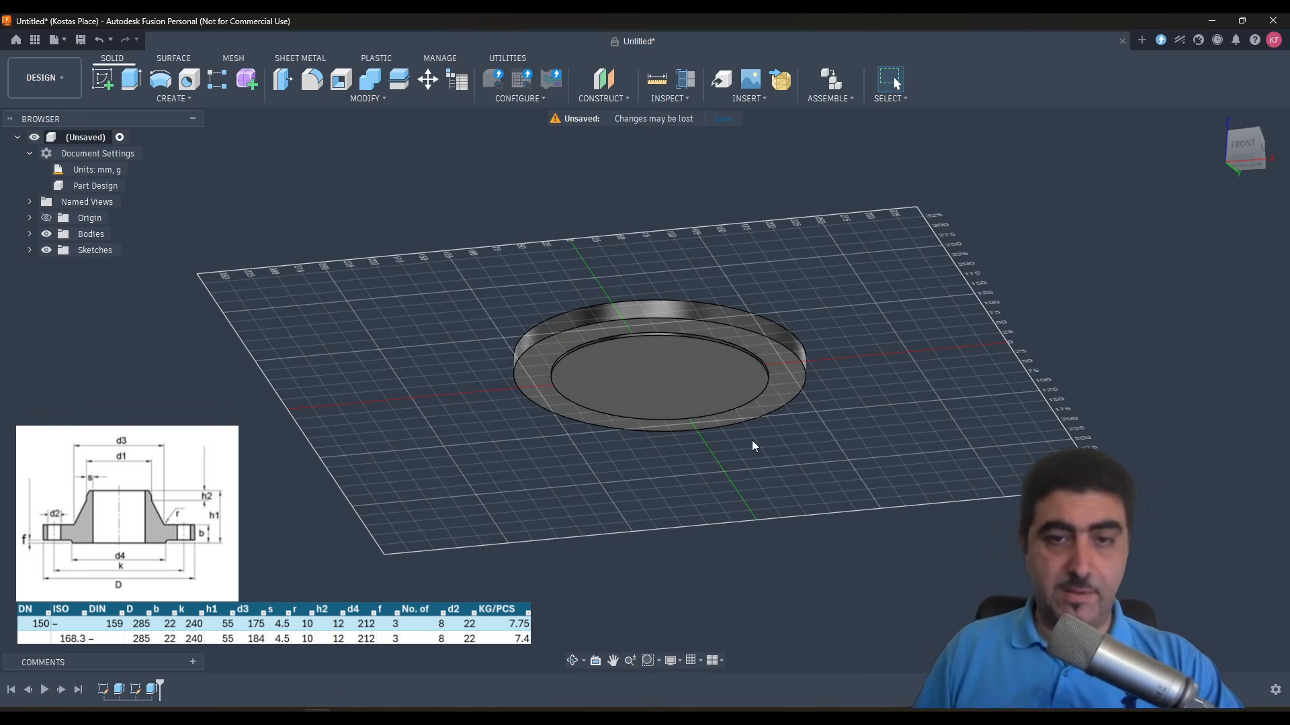
- Measure the overall thickness between the raised face on the underside and the disc's upper face
left_click(676, 382)
mouse_move(676, 382)
middle_mouse_down()
mouse_move(677, 473)
mouse_move(677, 383)
middle_mouse_up()
middle_click_drag(677, 383, 675, 324, "shift")
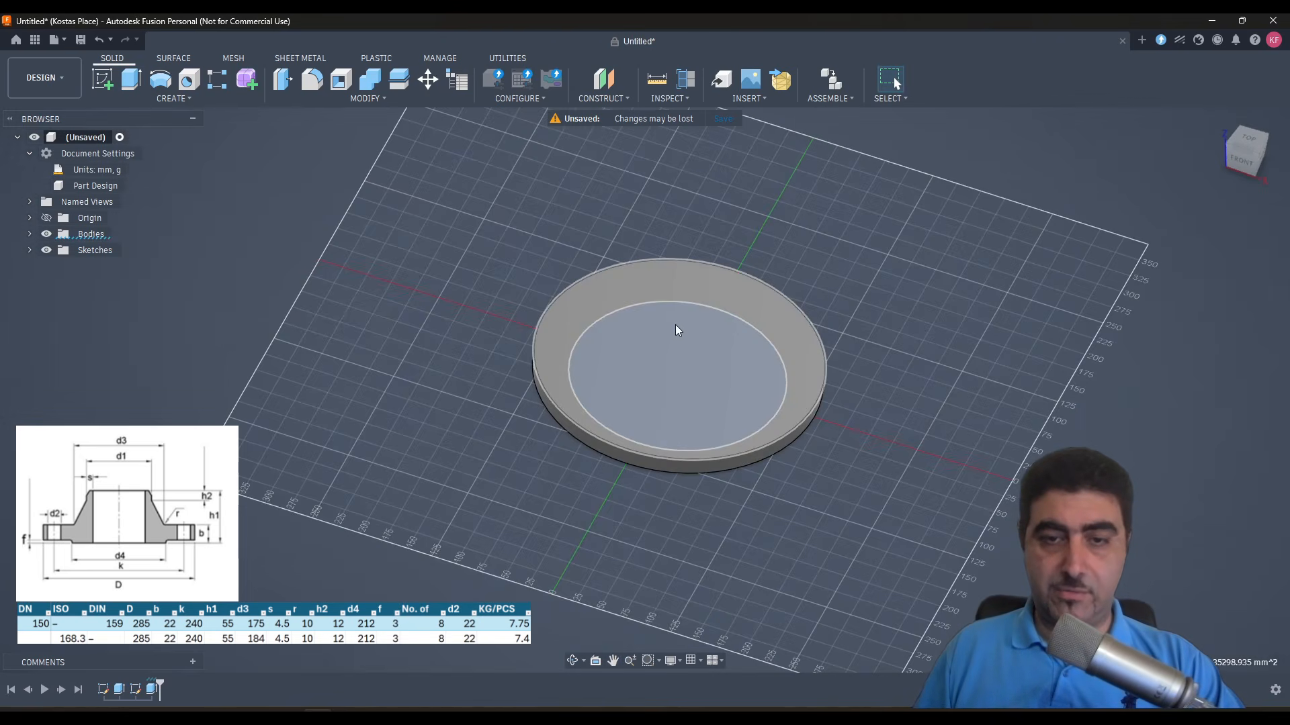
left_click(675, 325, "shift")
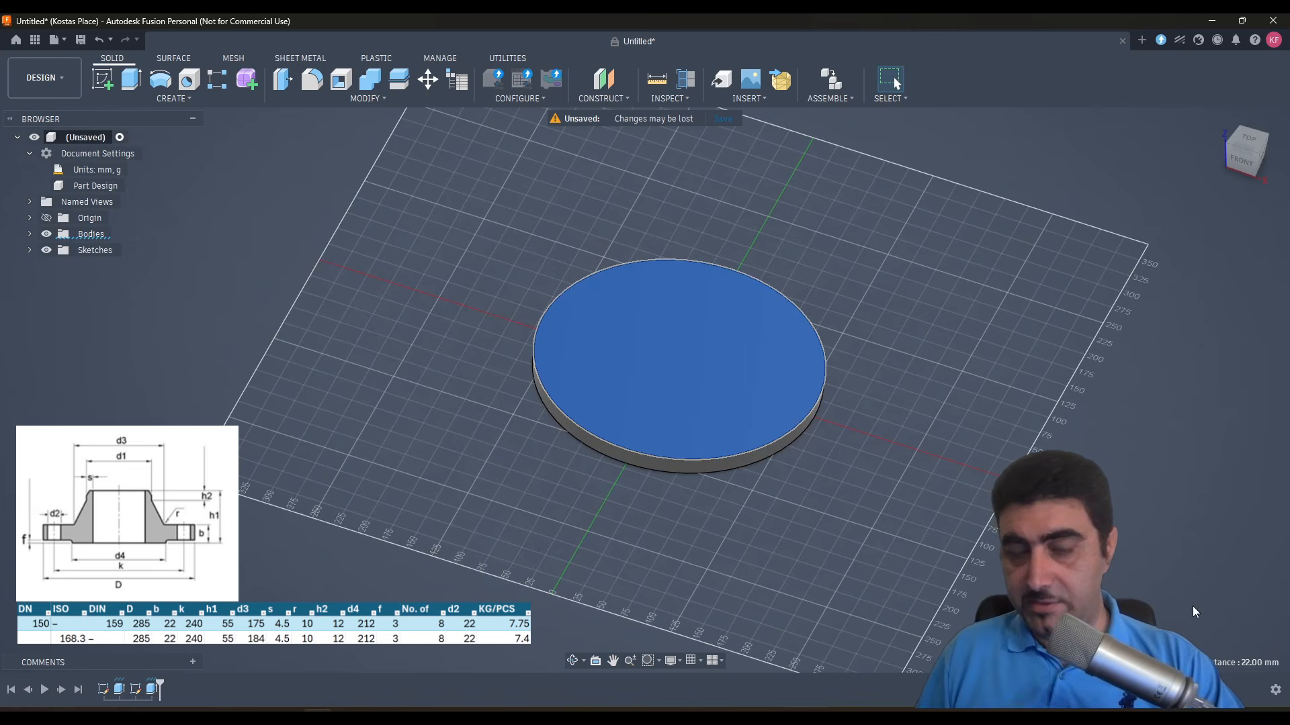
- Sketch an origin-centred circle about 168 mm in diameter on the disc's upper face
middle_click_drag(899, 484, 858, 464, "shift")
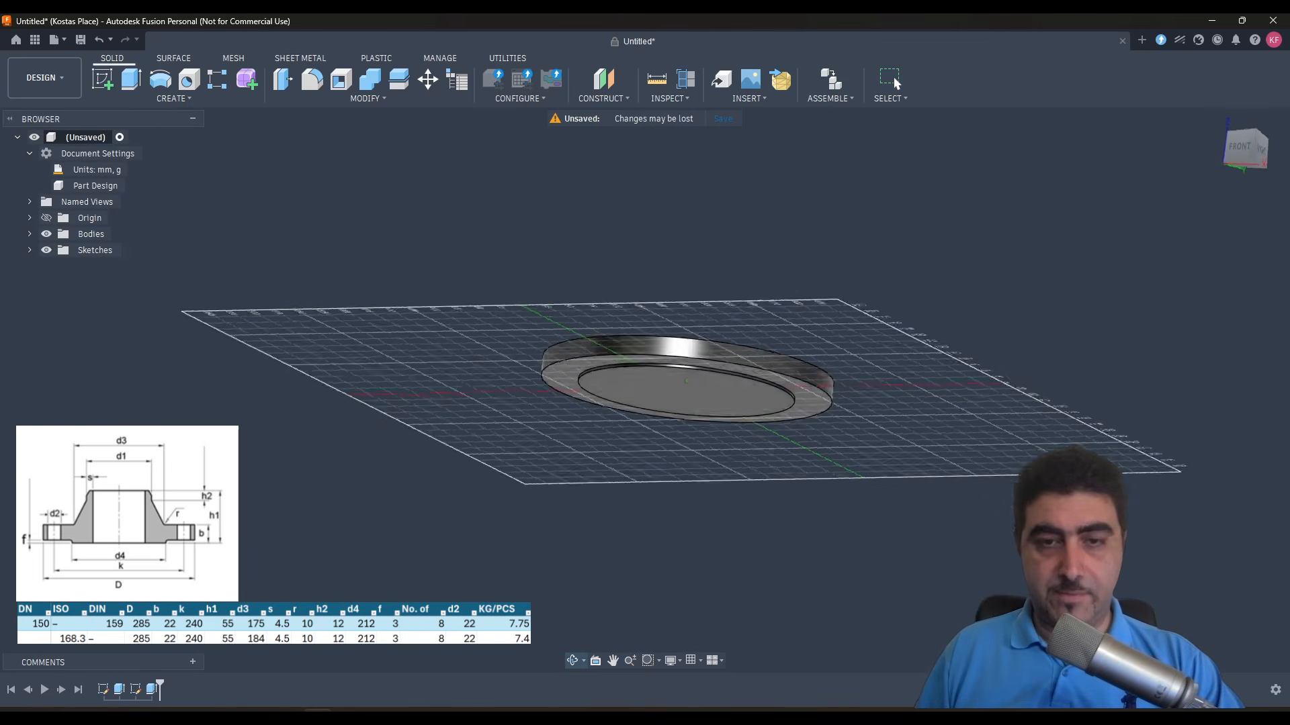
middle_click_drag(470, 369, 473, 404, "shift")
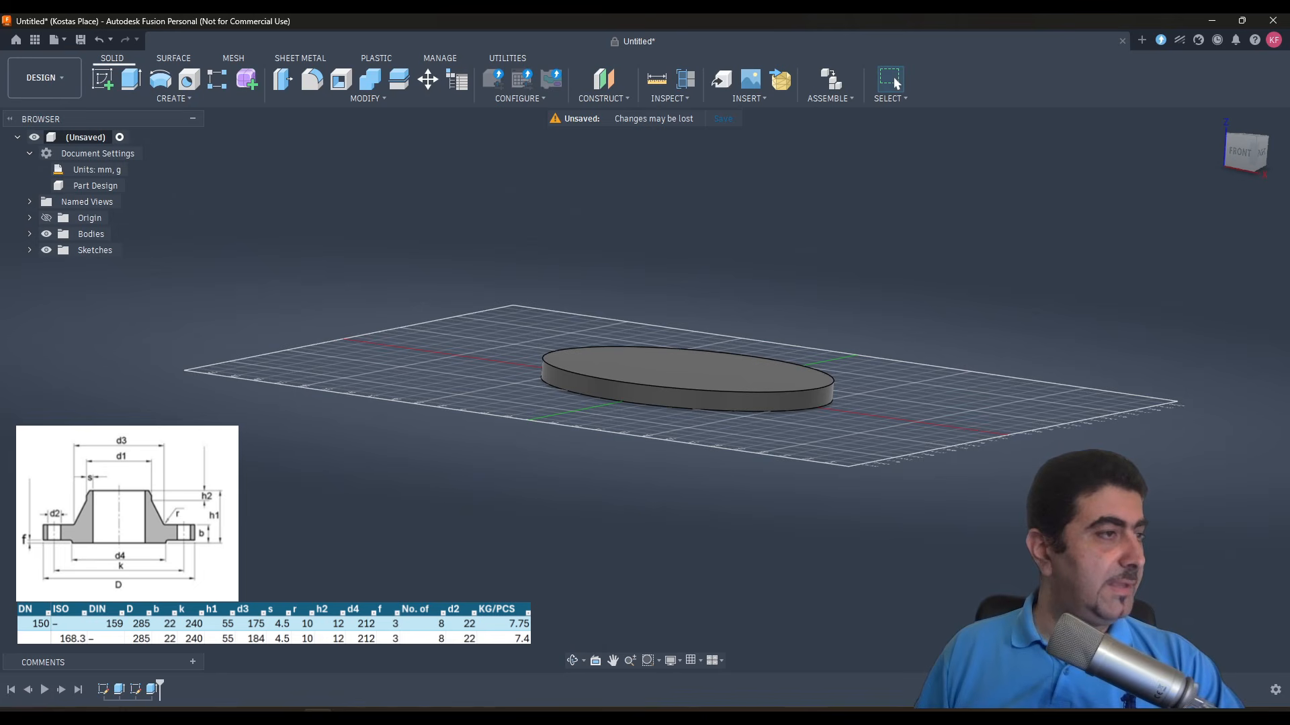
middle_click_drag(488, 467, 666, 393, "shift")
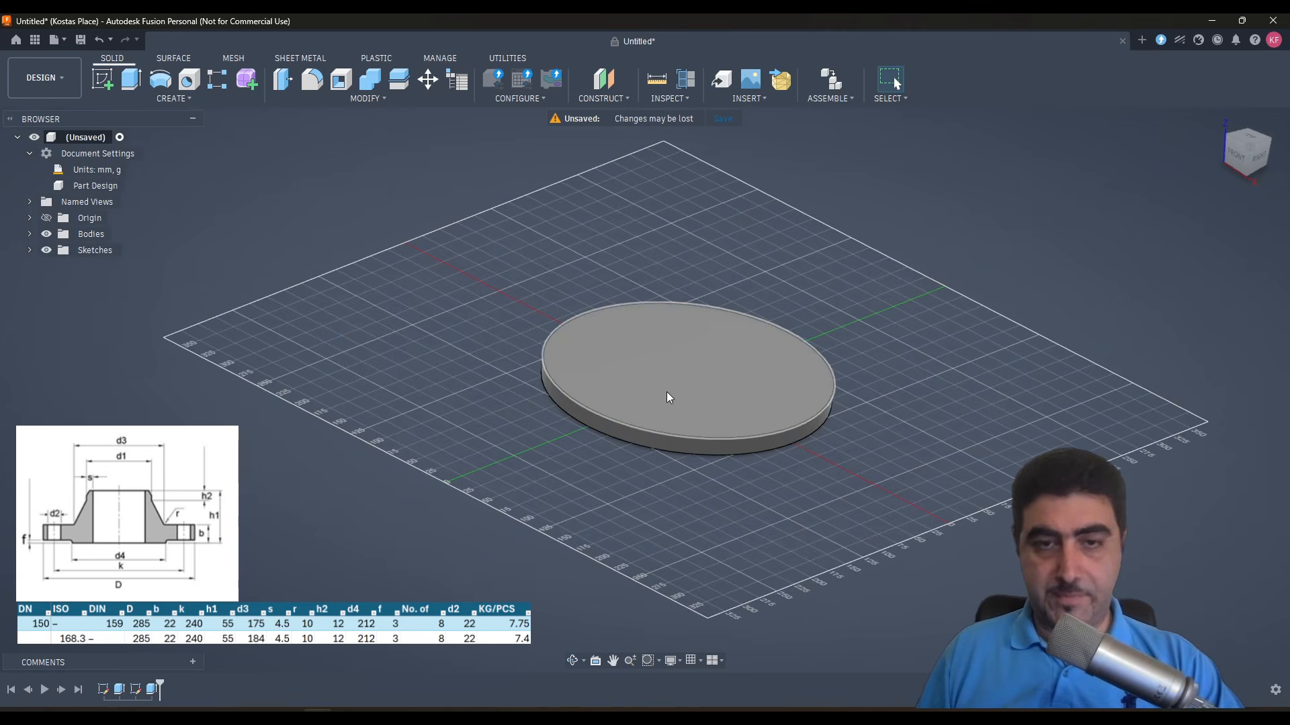
left_click(703, 372)
scroll(703, 372, "up", 2)
key("c")
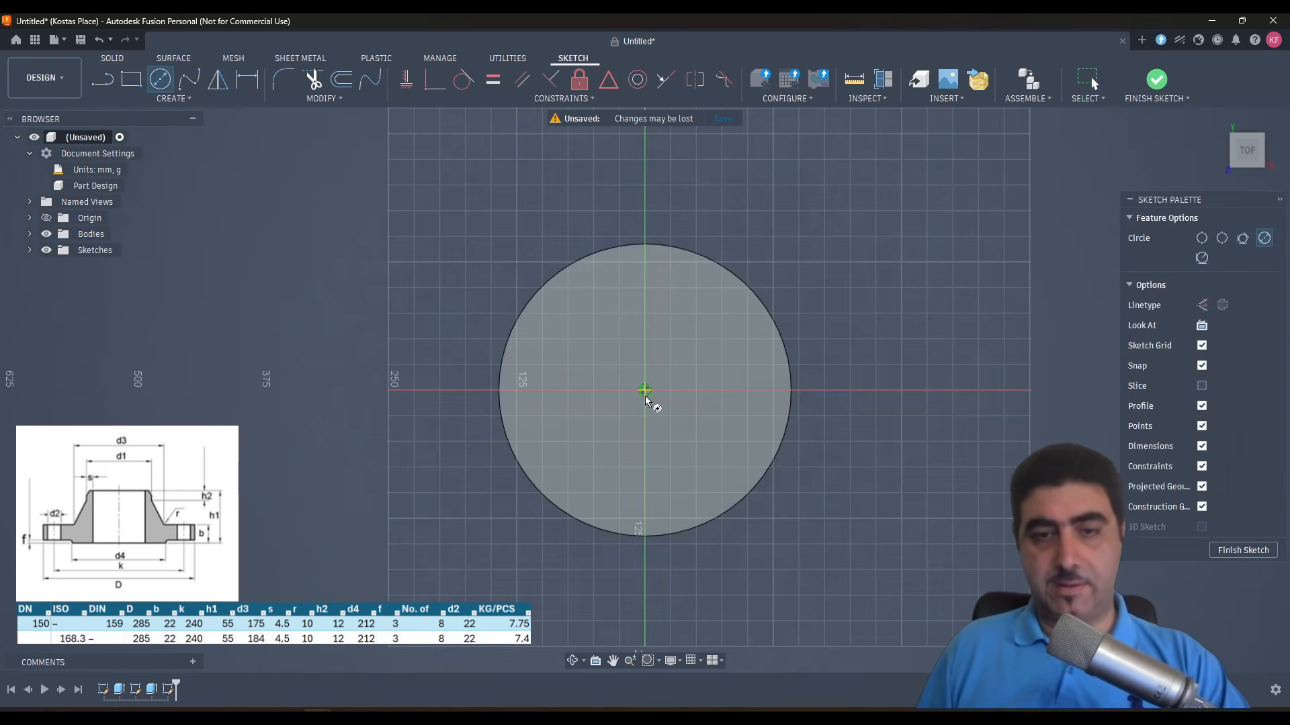
left_click(645, 391)
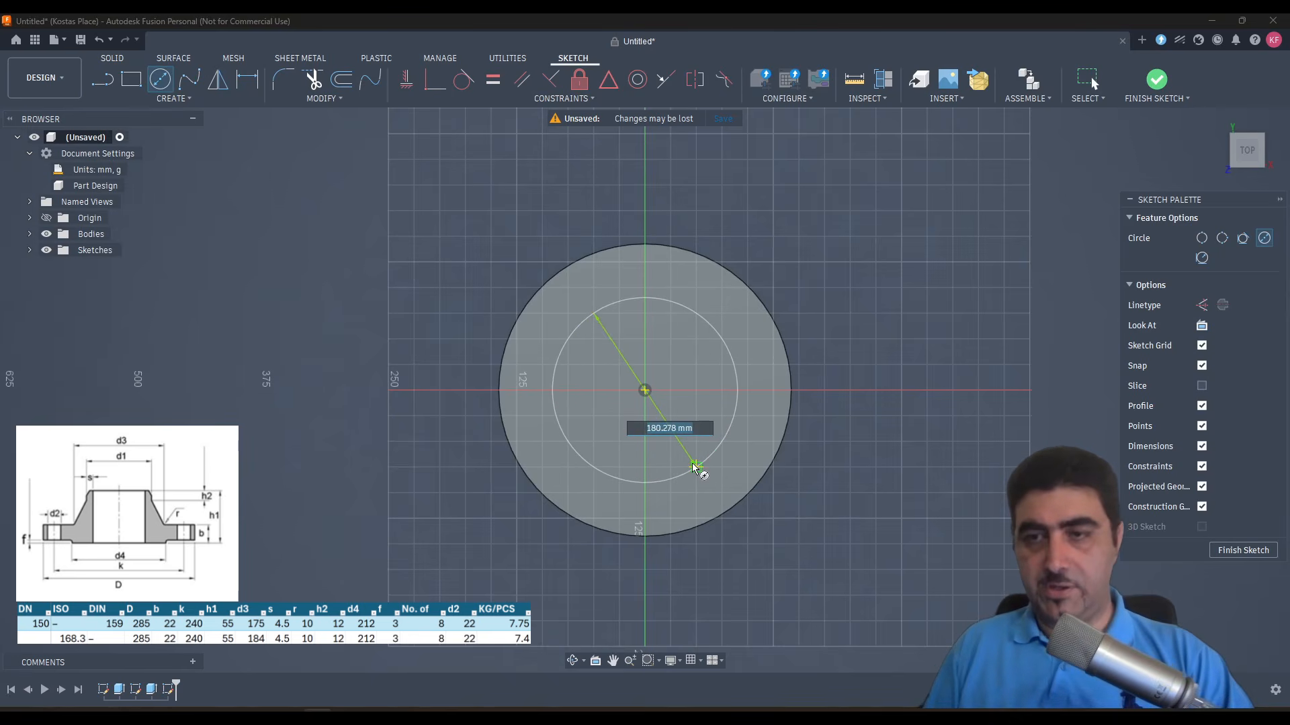
left_click(702, 454)
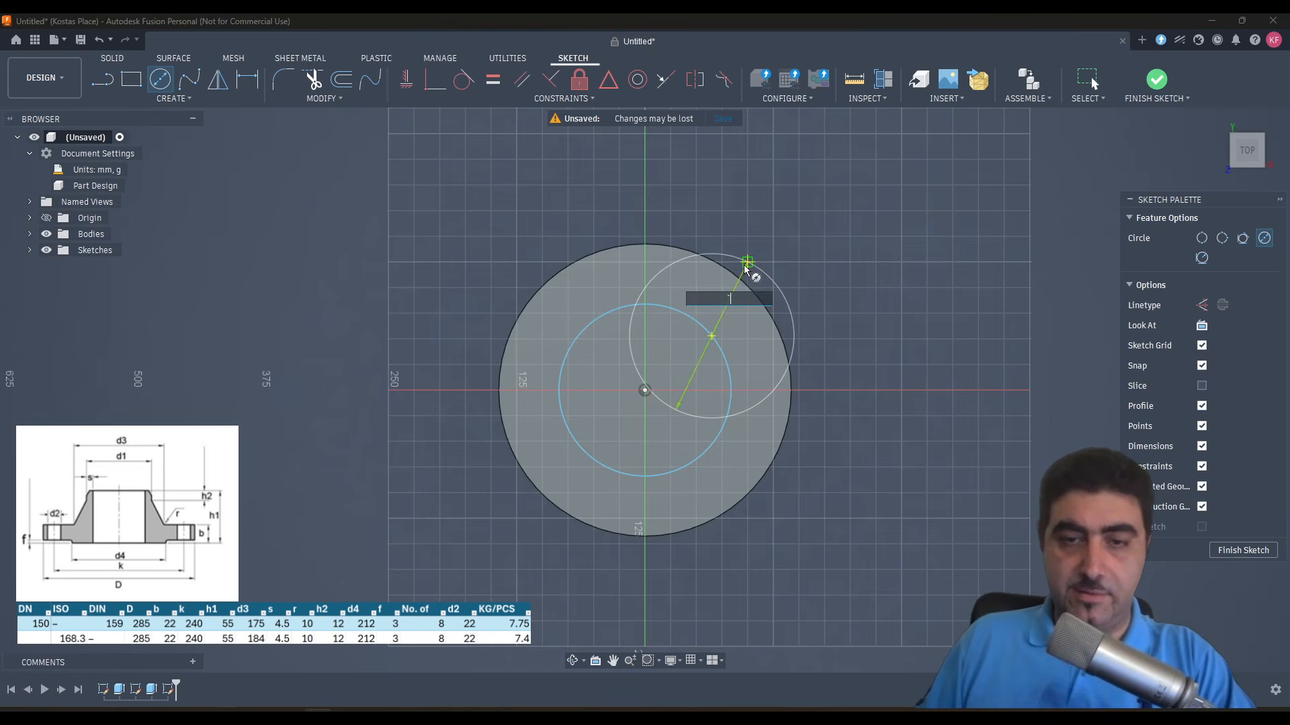
- Dimension the new circle's diameter and set it to 184 mm
key("Escape")
key("d")
left_click(702, 331)
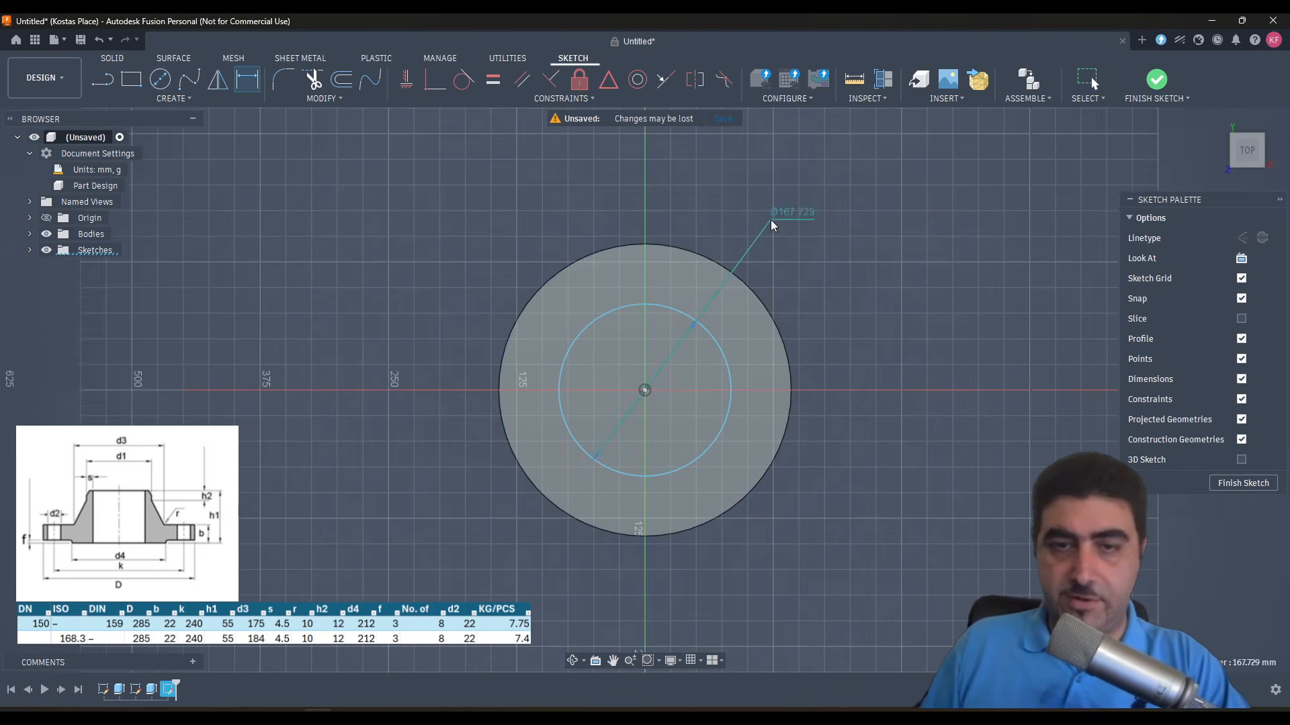
left_click(772, 218)
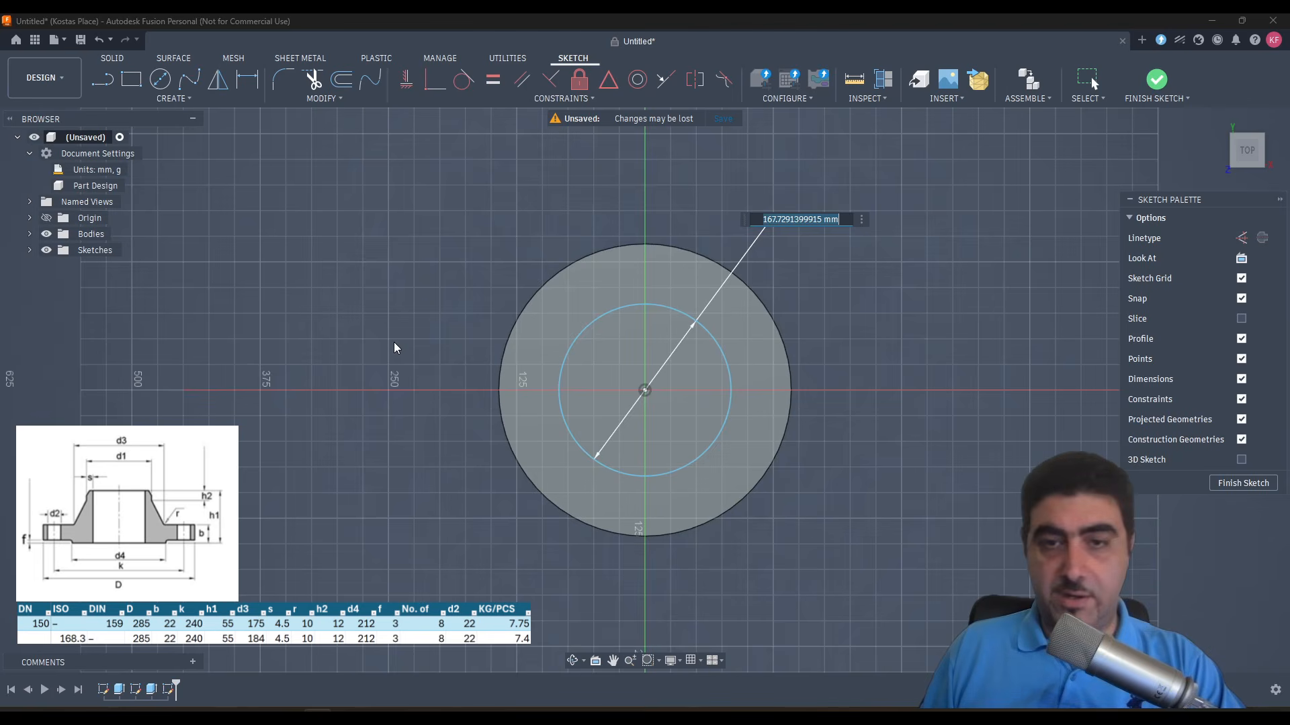
type("168.3")
key("Return")
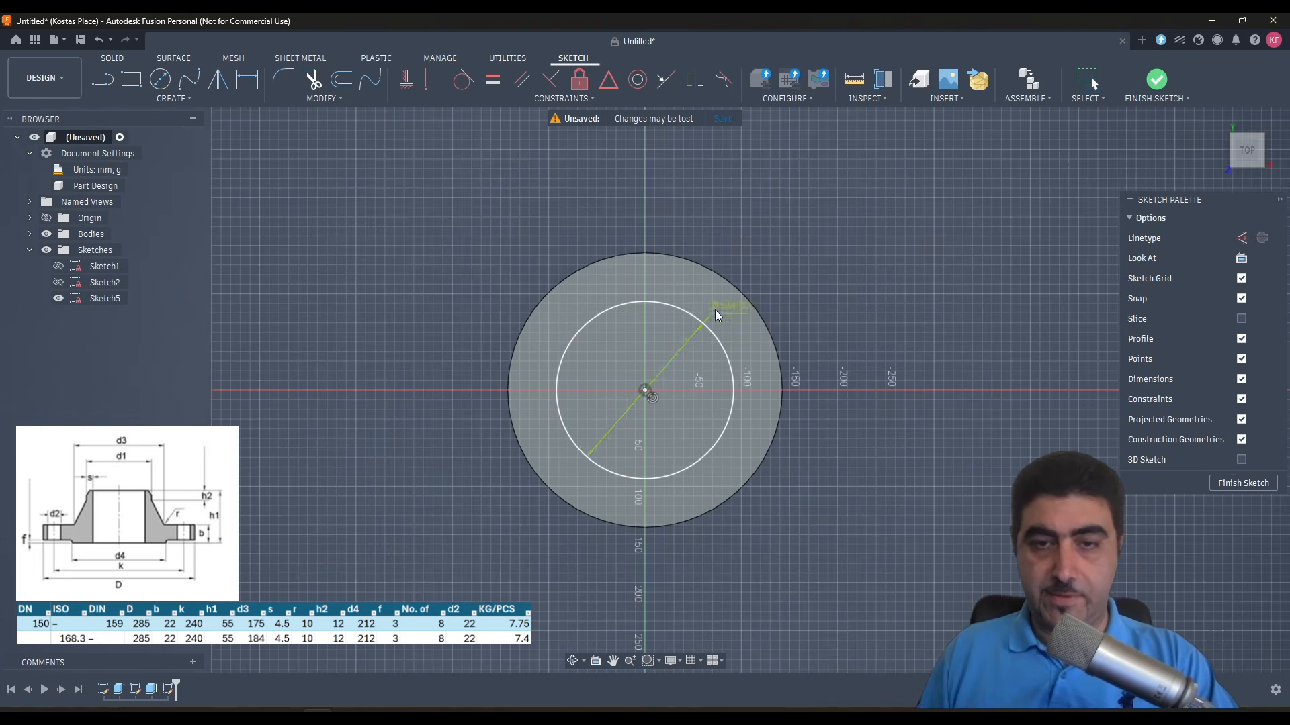
left_click_drag(714, 309, 762, 264)
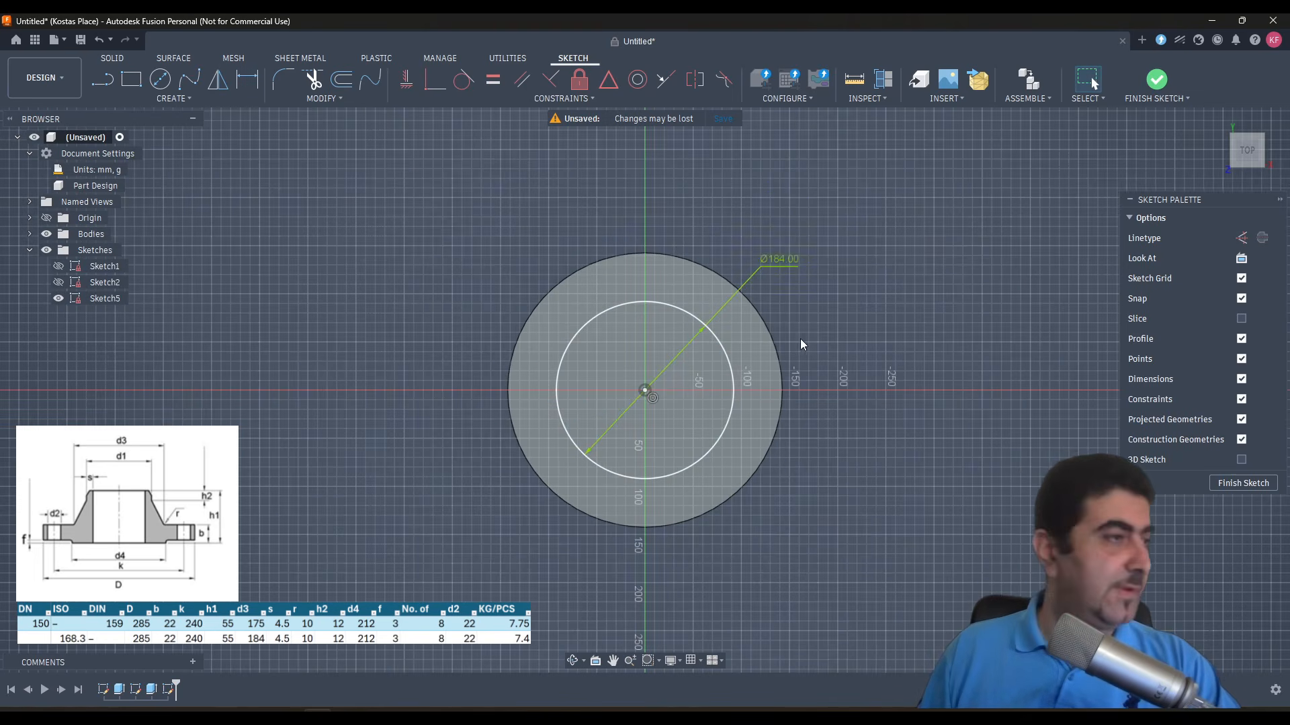
- Set up an upward Join extrusion of the 184 mm circle with distance 55-12-22 mm and a taper angle of -25.2 degrees
middle_click_drag(622, 356, 409, 286, "shift")
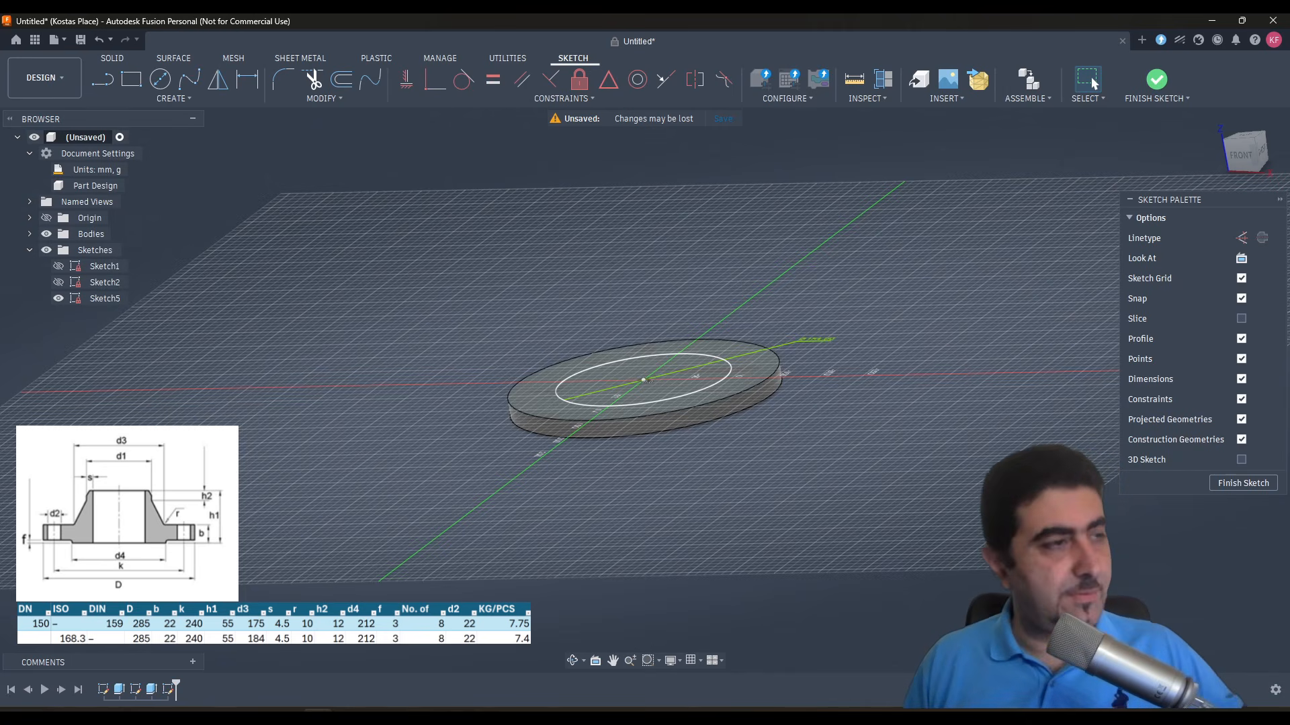
left_click(676, 389)
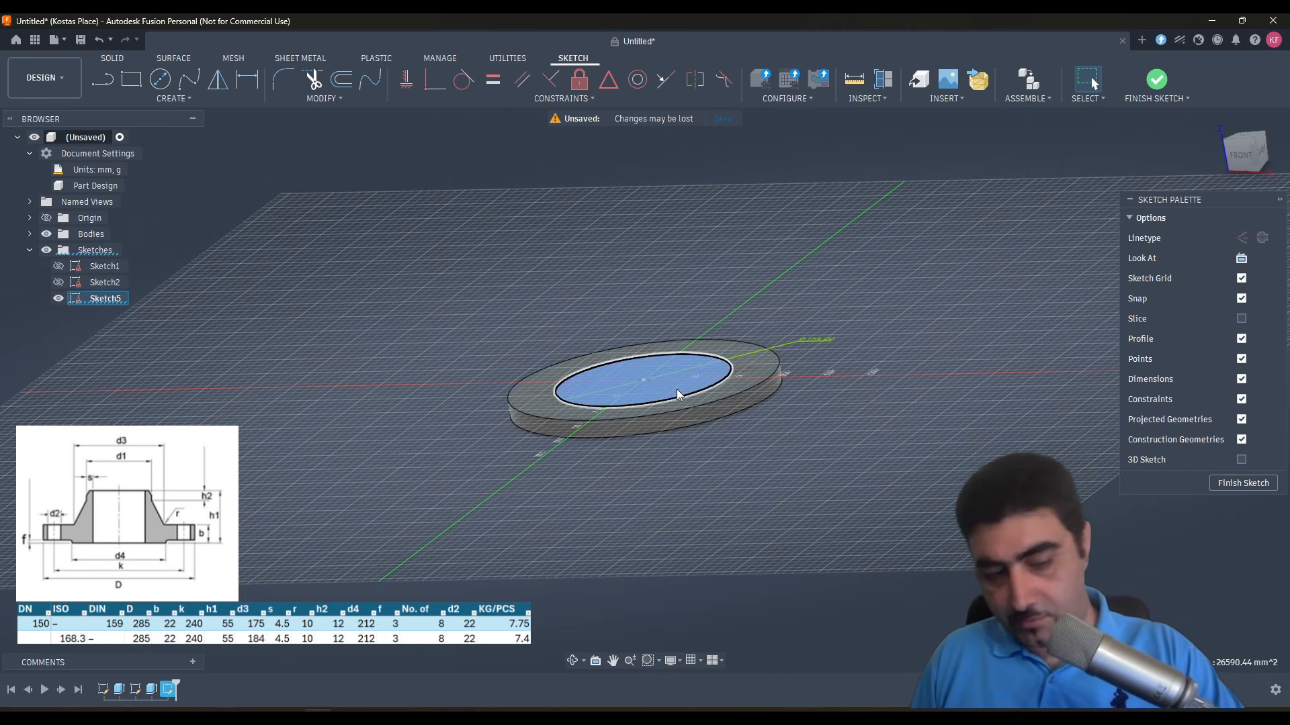
key("e")
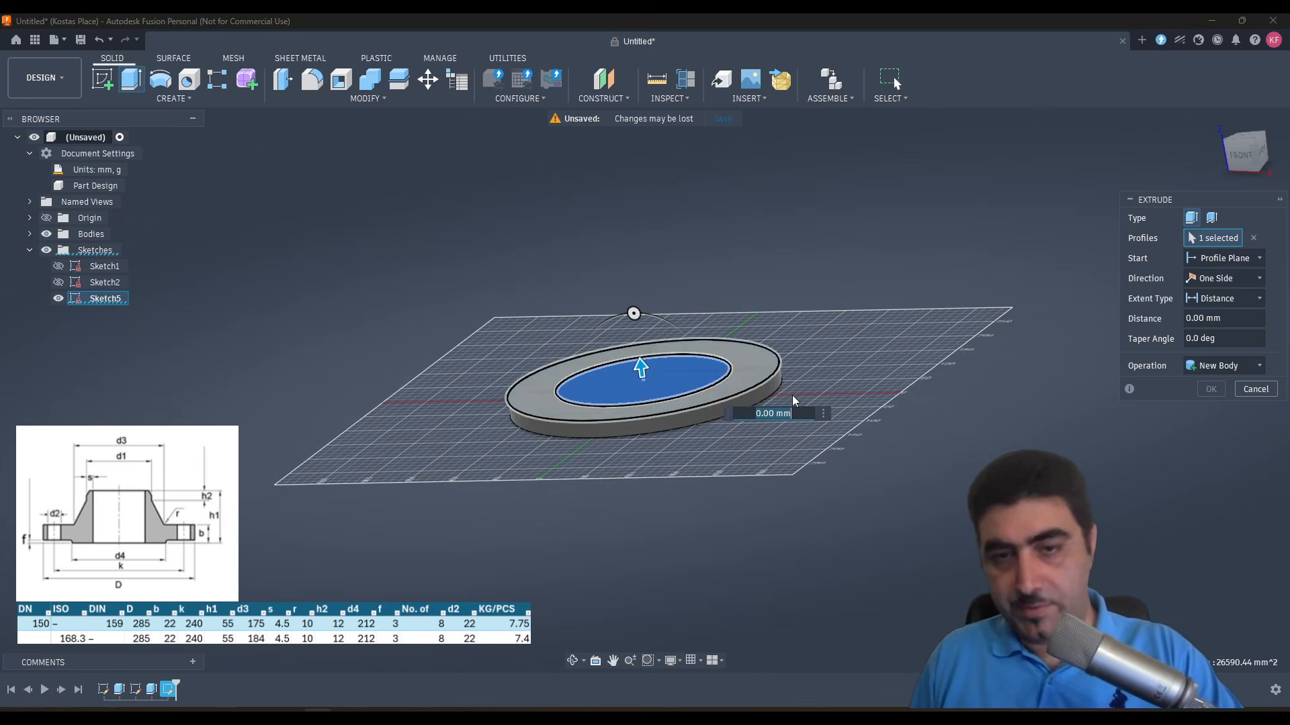
left_click(1221, 261)
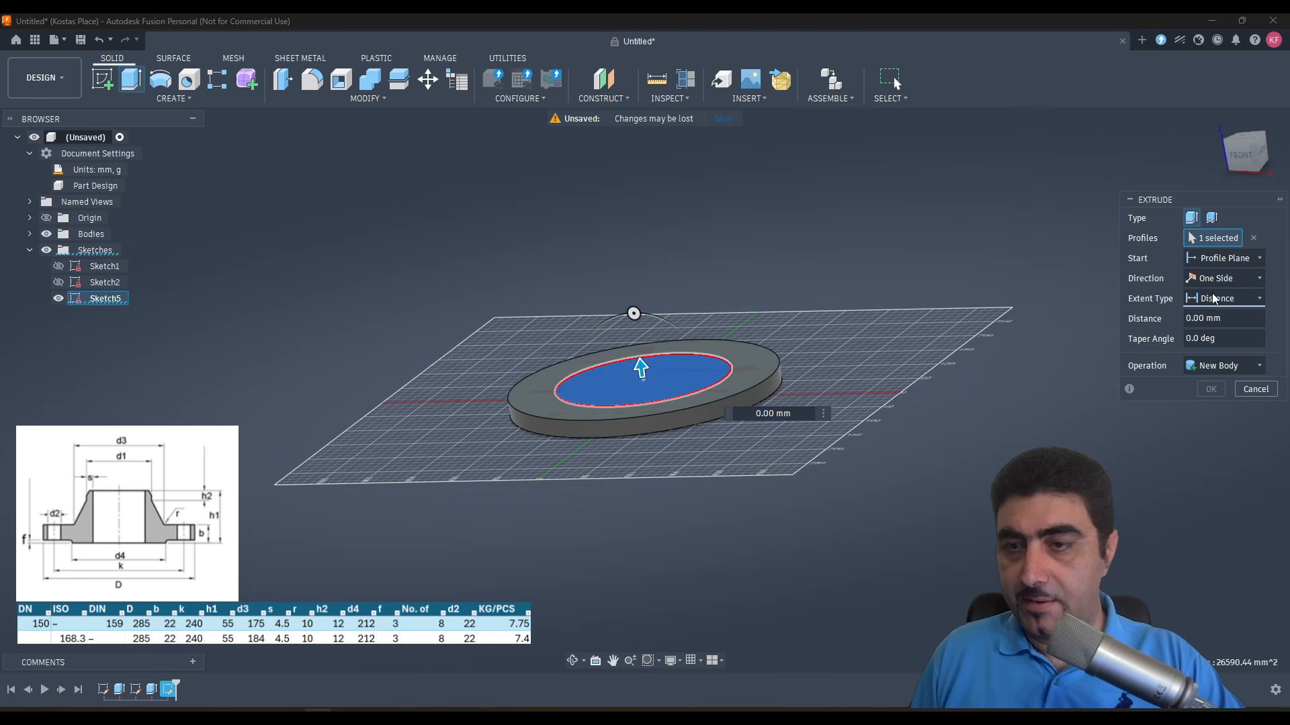
left_click(1217, 318)
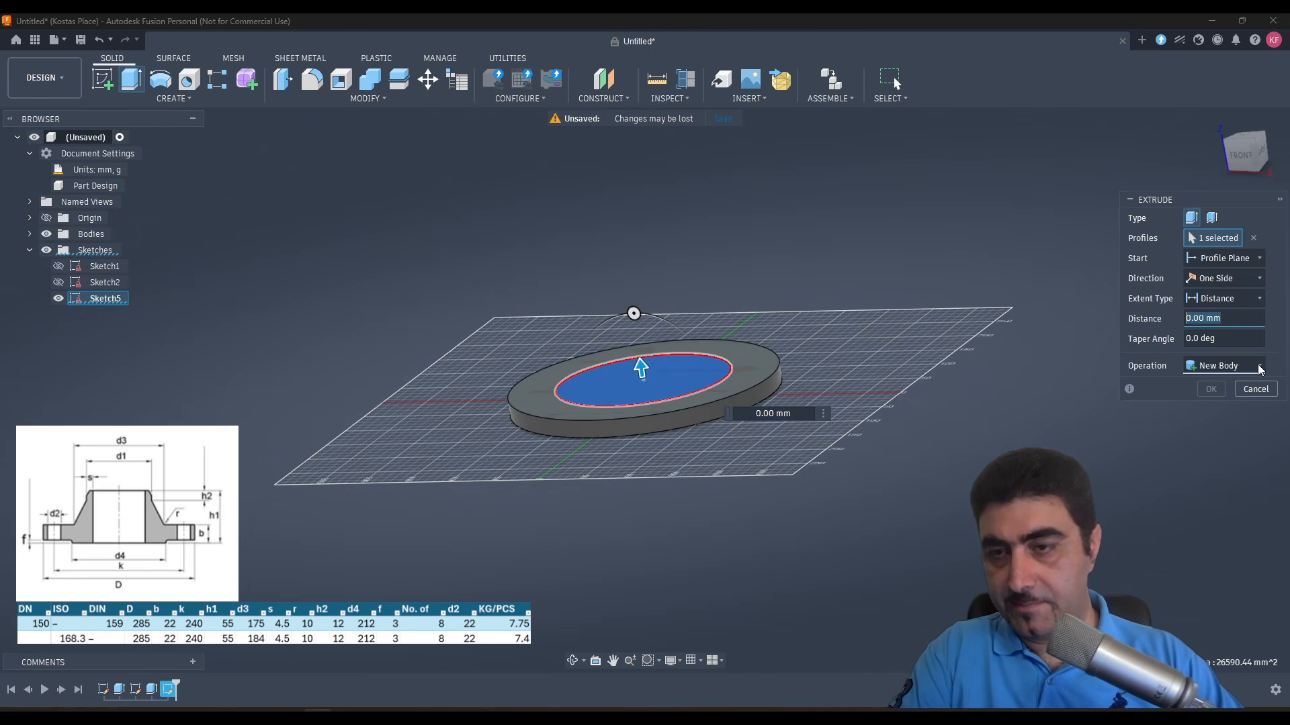
type("55")
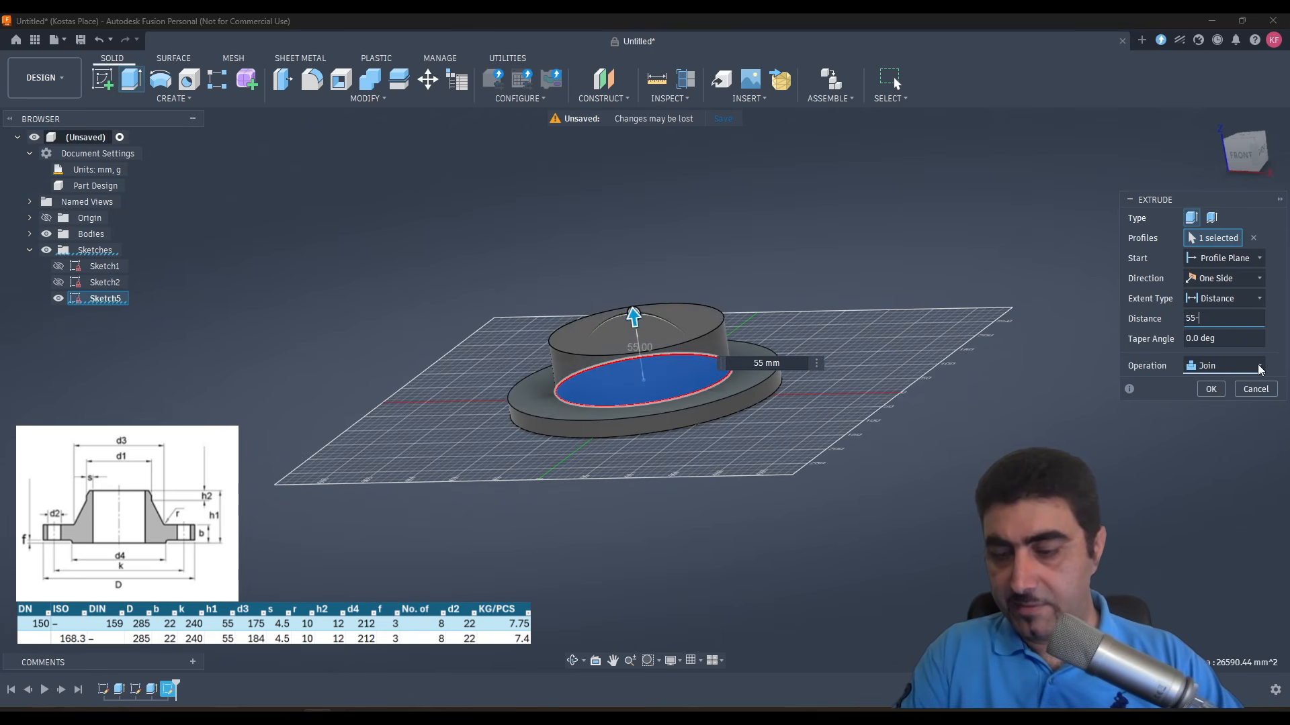
type("-12-22")
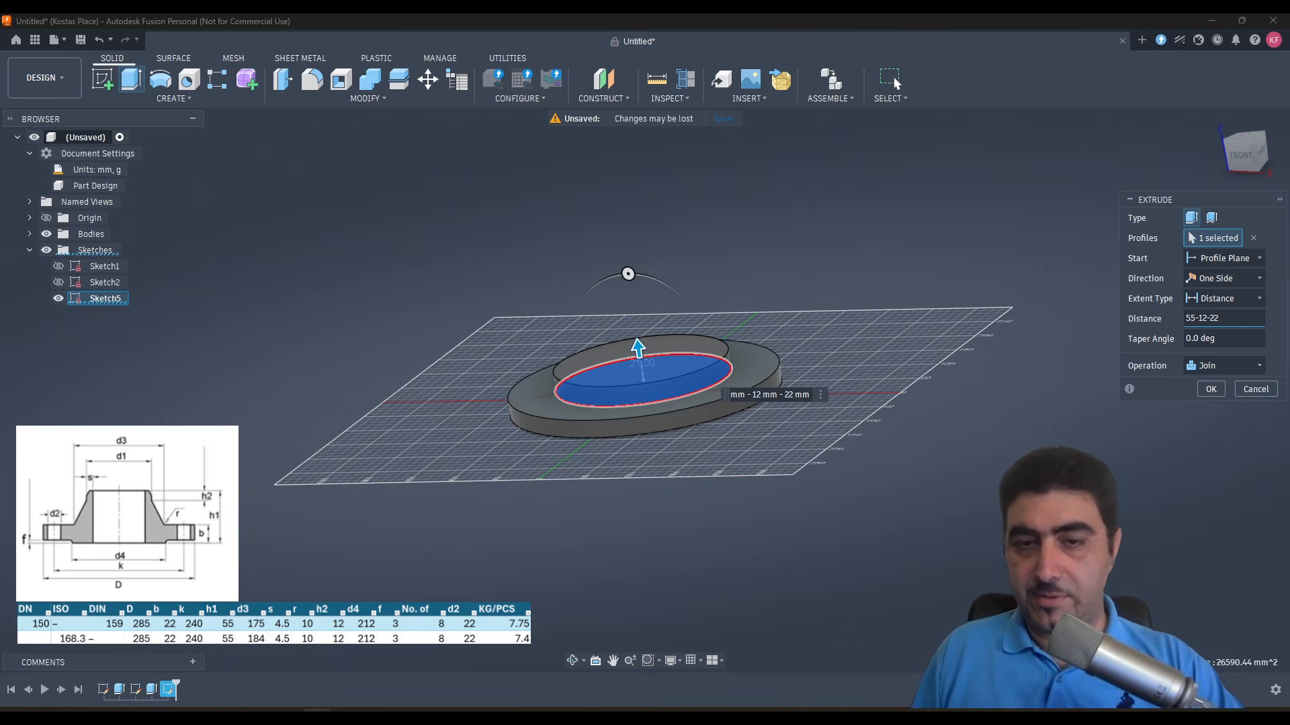
key("Tab")
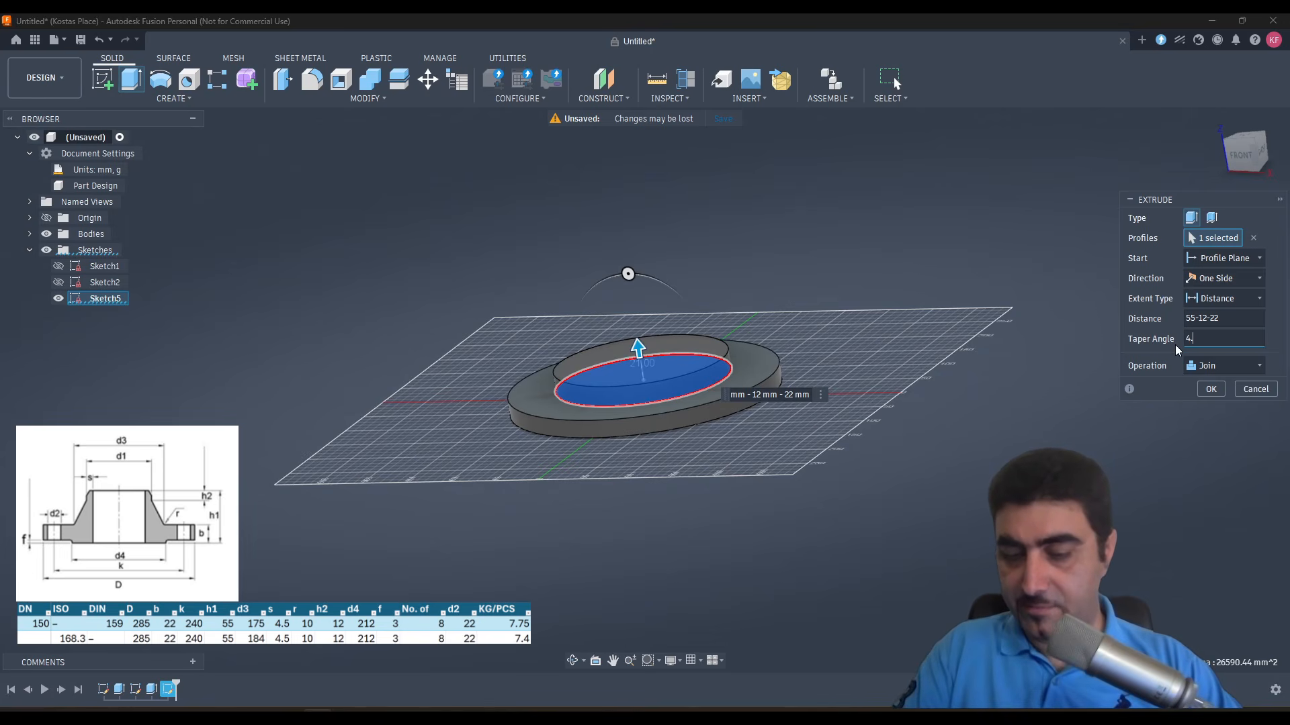
type("4.")
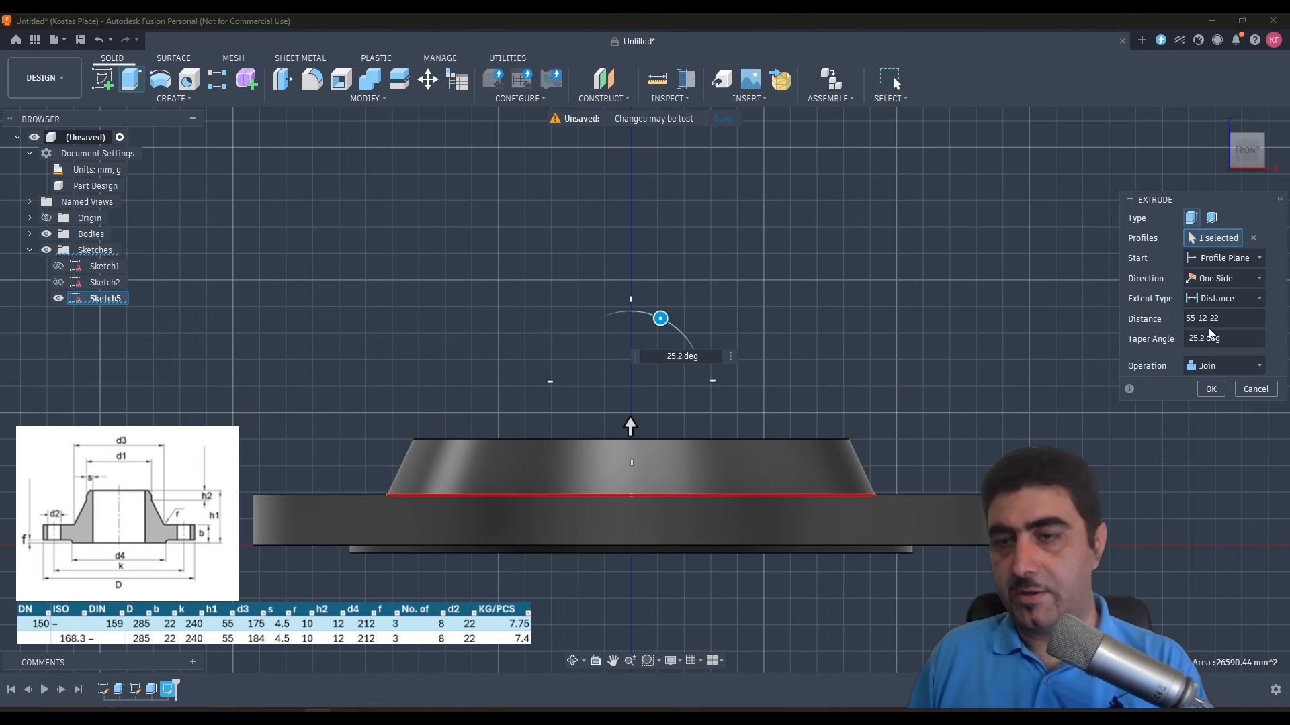
- Try the expression (184-168.3) in place of the hub extrusion's distance
left_click(1223, 319)
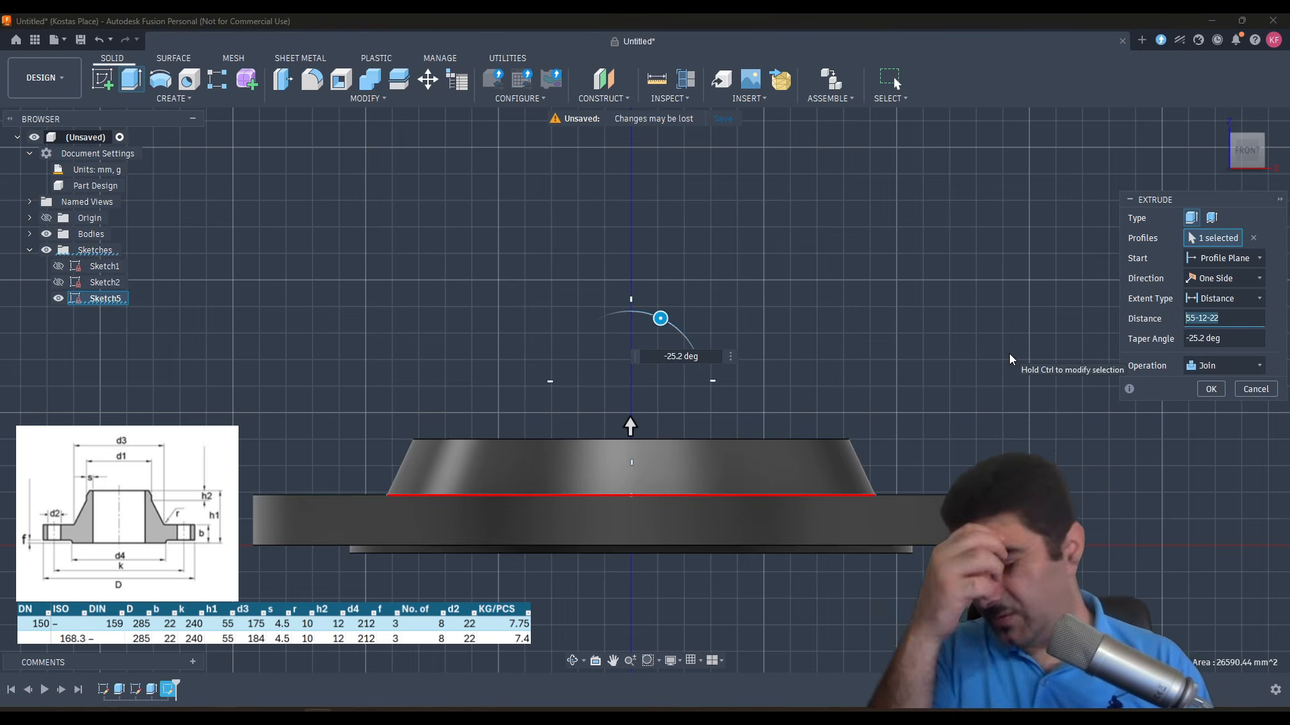
key("ctrl+c")
left_click(1228, 318)
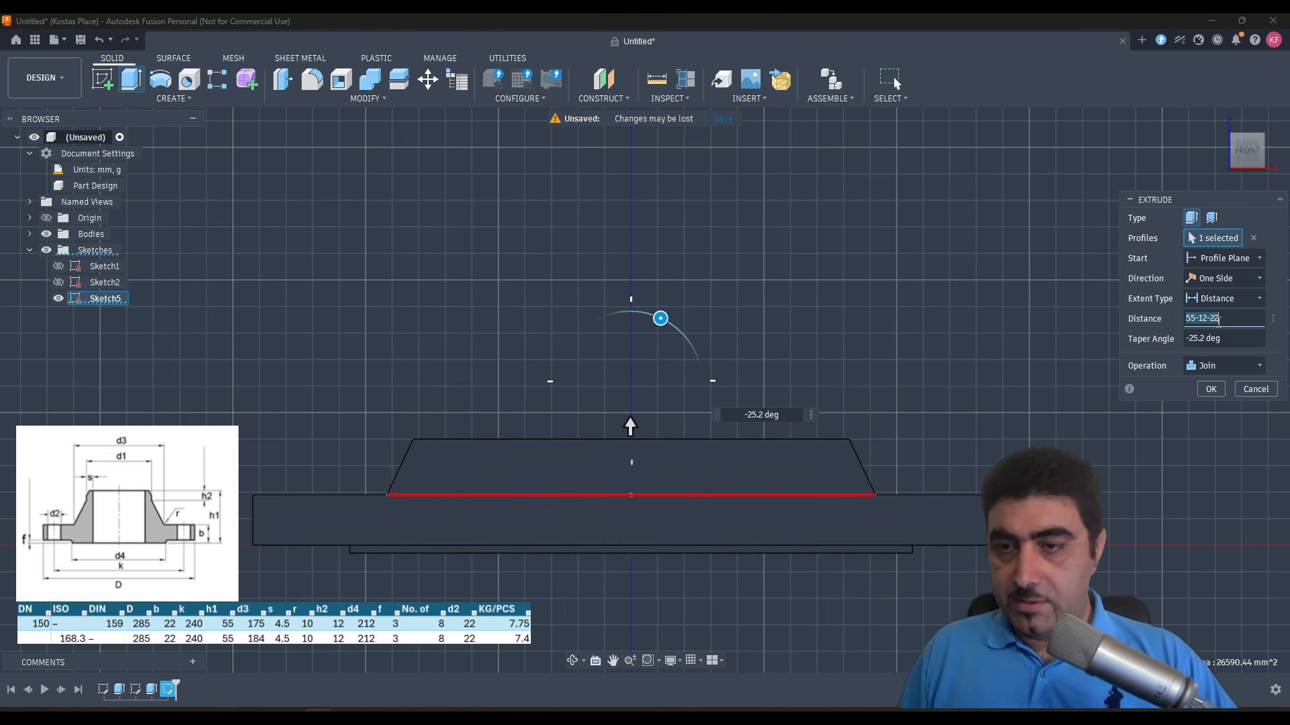
double_click(1231, 319)
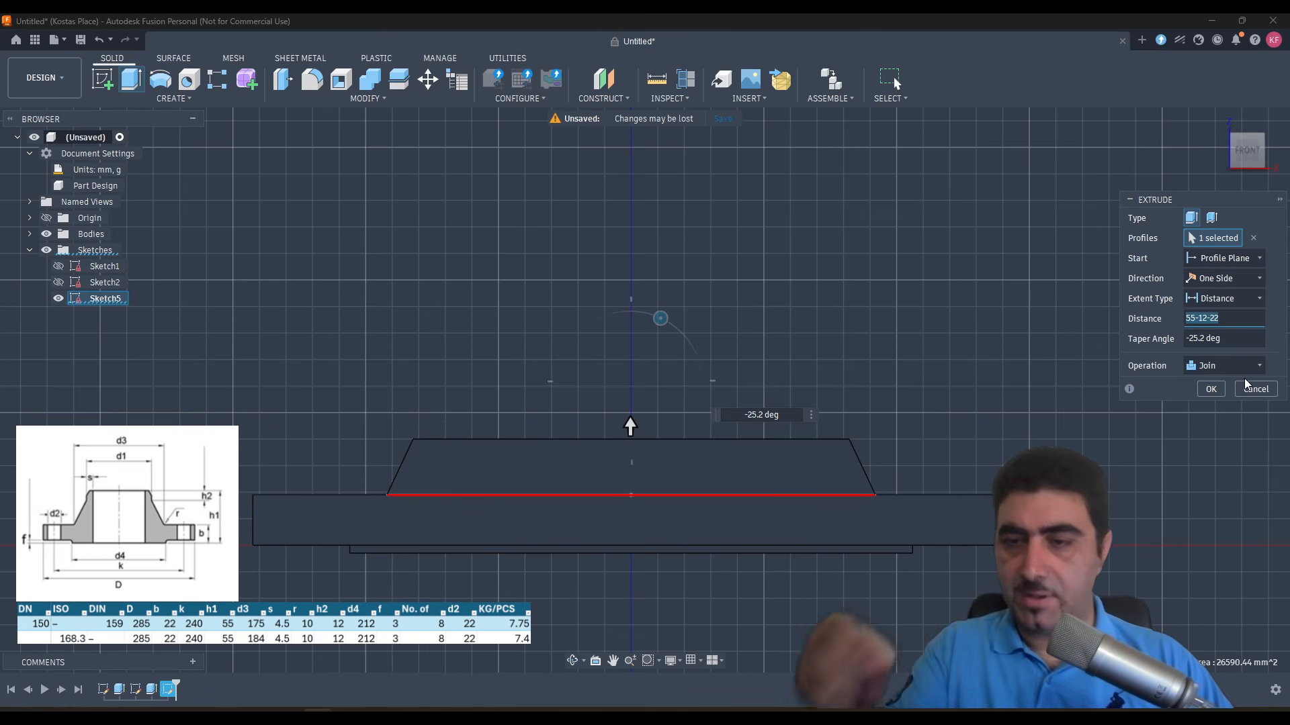
type("(")
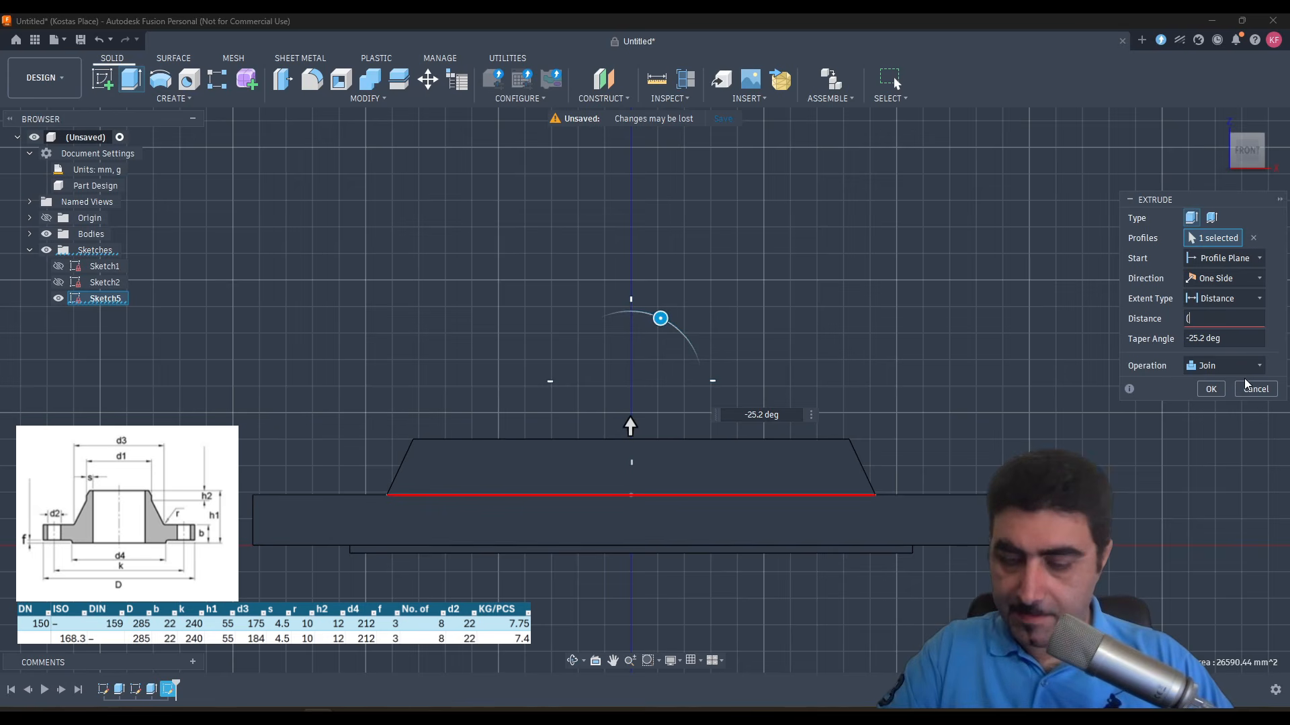
type("184-168")
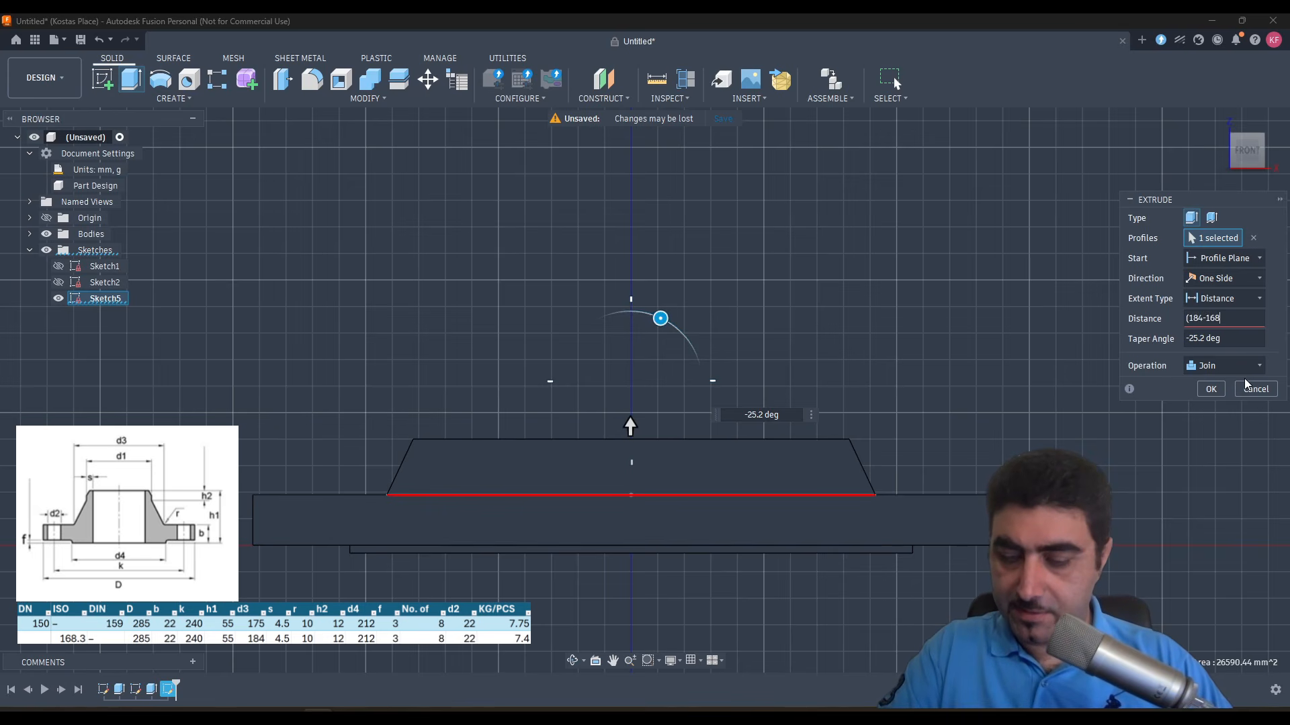
type(".3)")
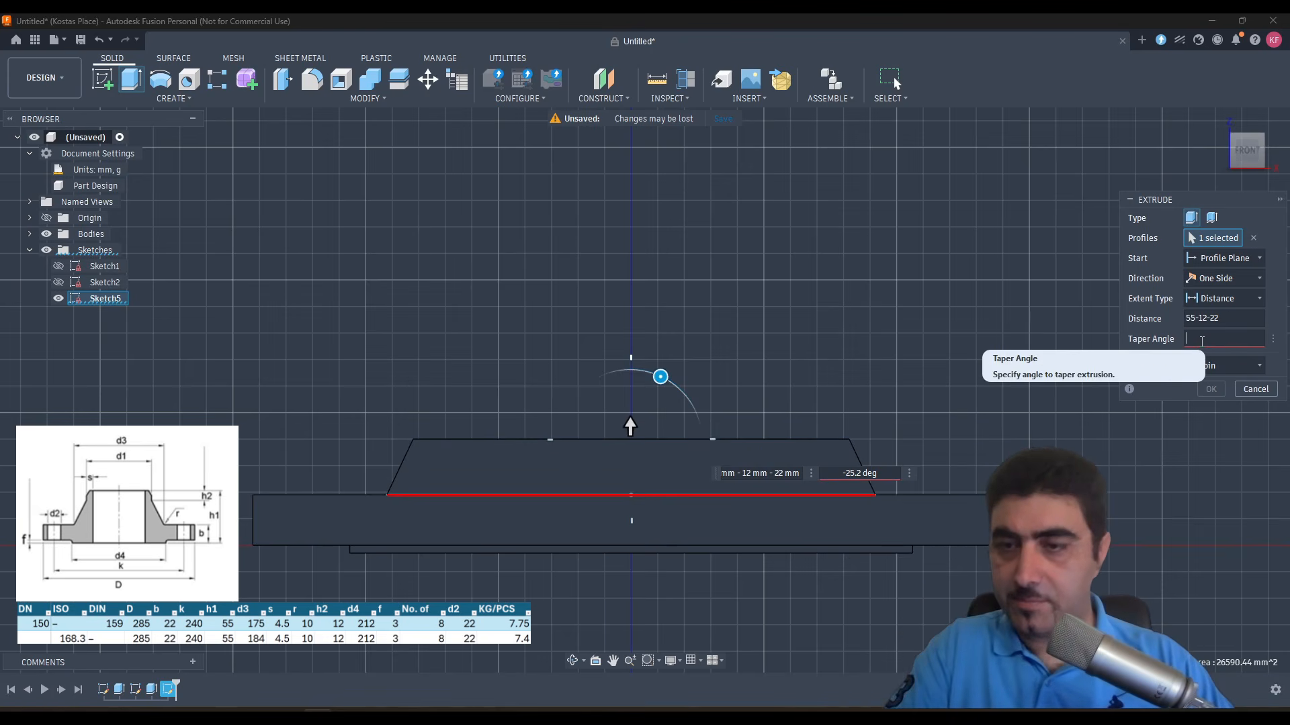
- Set the hub extrusion's taper angle to 25.5 degrees and complete the extrusion
type("25.2")
key("Return")
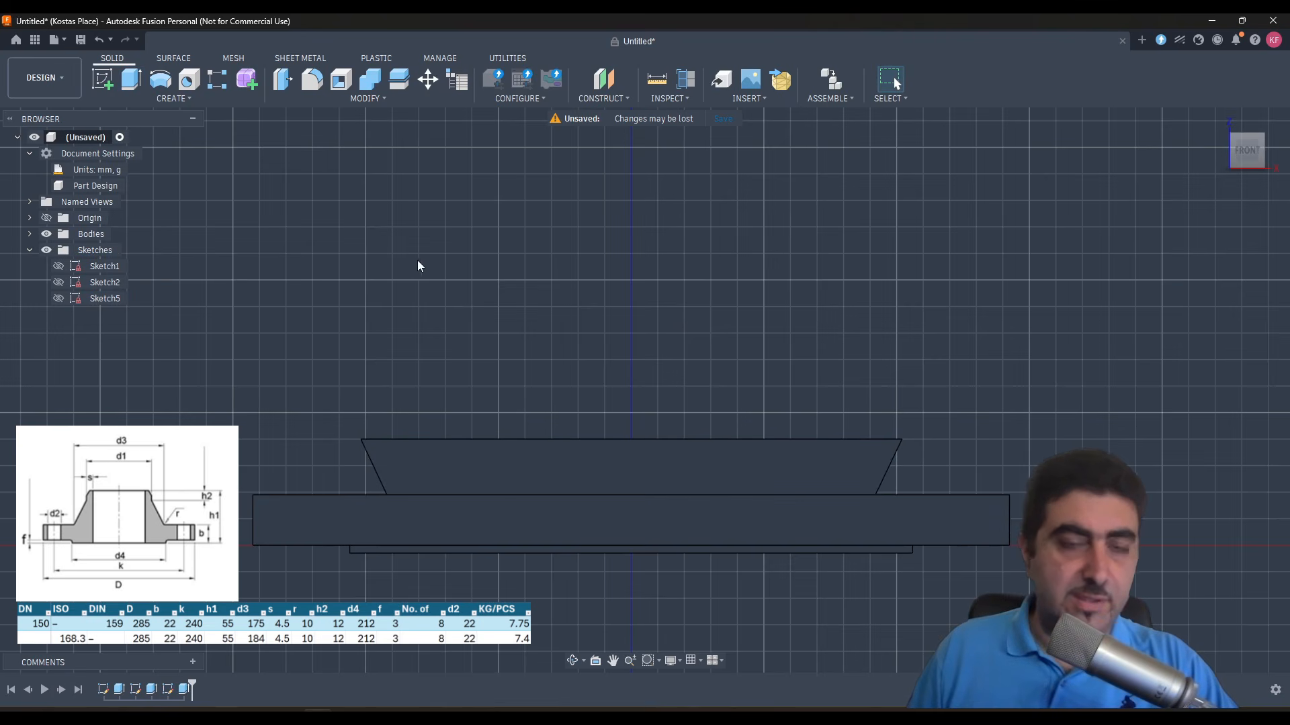
- Examine the model parameters, including the hub extrusion's distance and taper angle and the diameter dimensions of the sketches
left_click(346, 102)
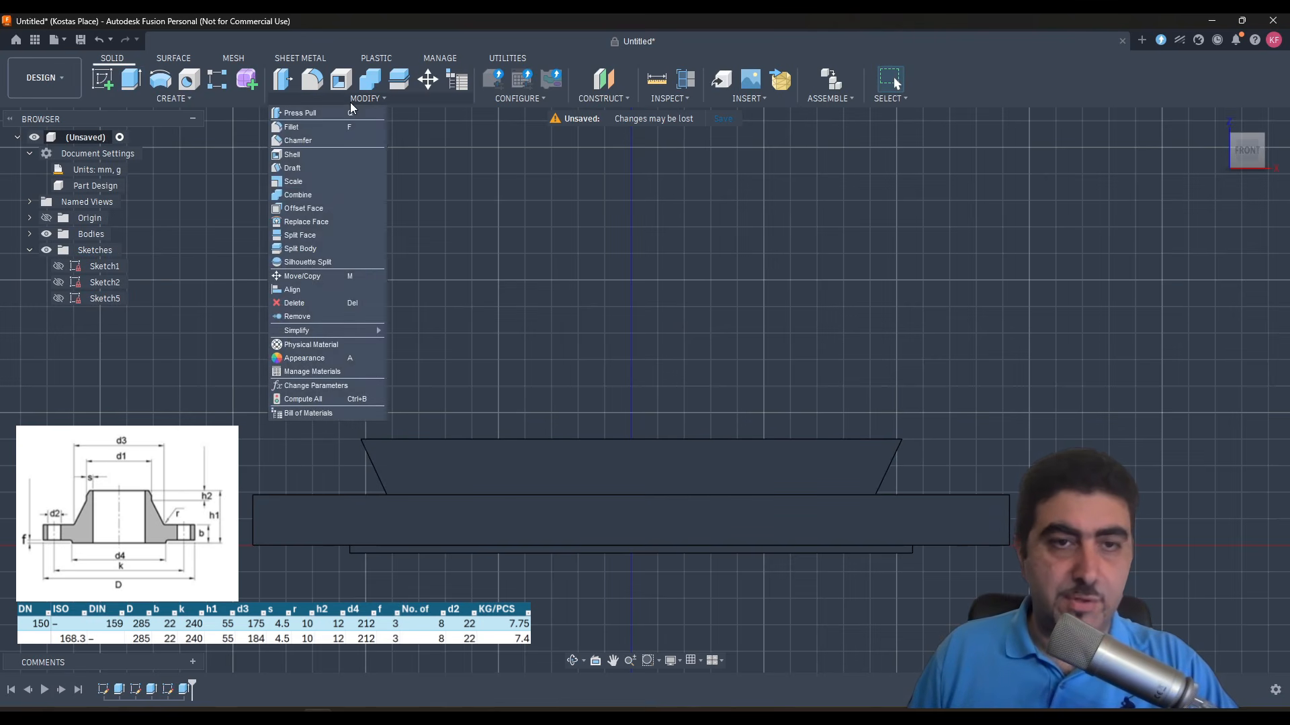
left_click(336, 392)
scroll(357, 397, "down", 1)
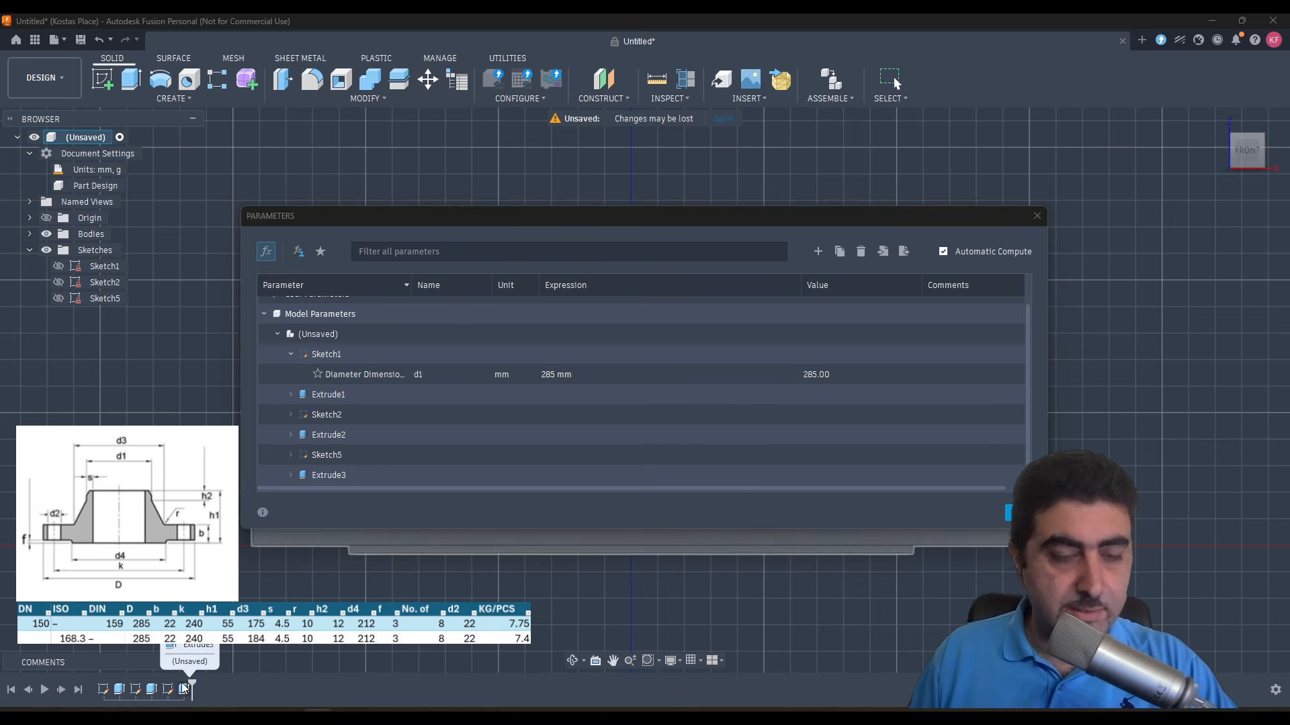
left_click(290, 475)
left_click(581, 474)
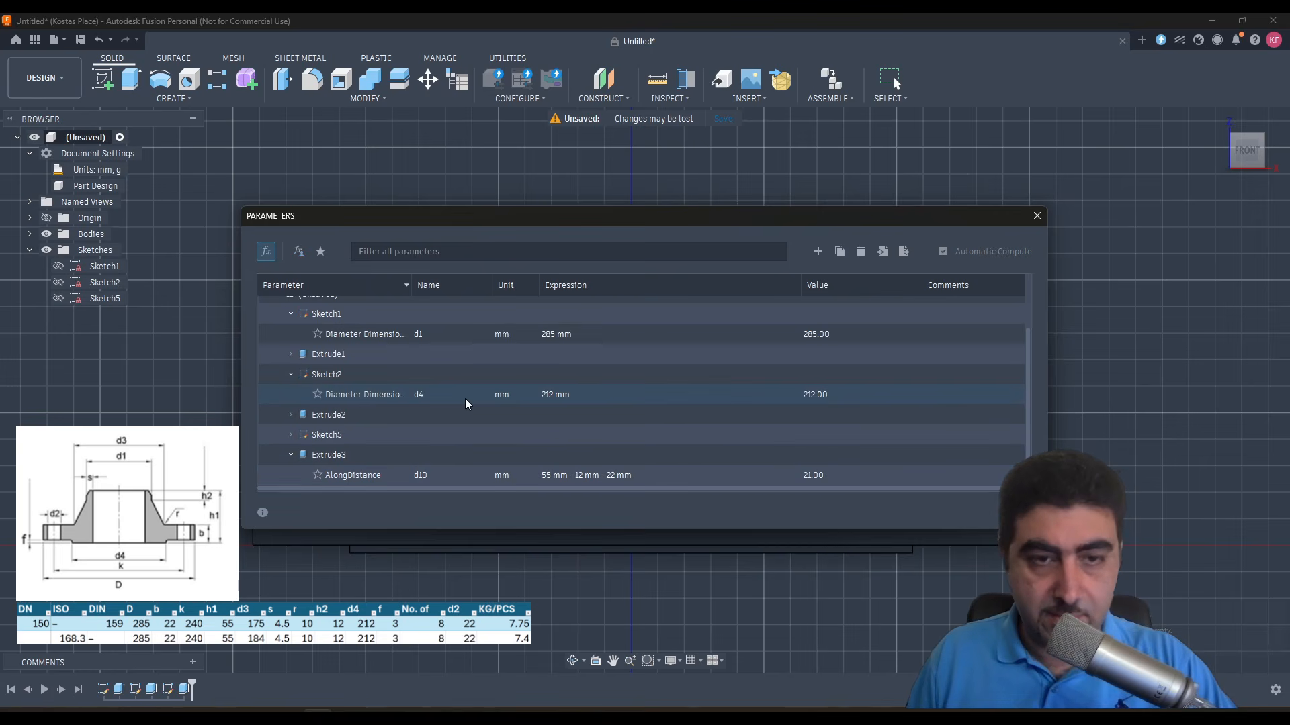
scroll(300, 350, "up", 1)
scroll(587, 384, "up", 1)
scroll(464, 377, "down", 2)
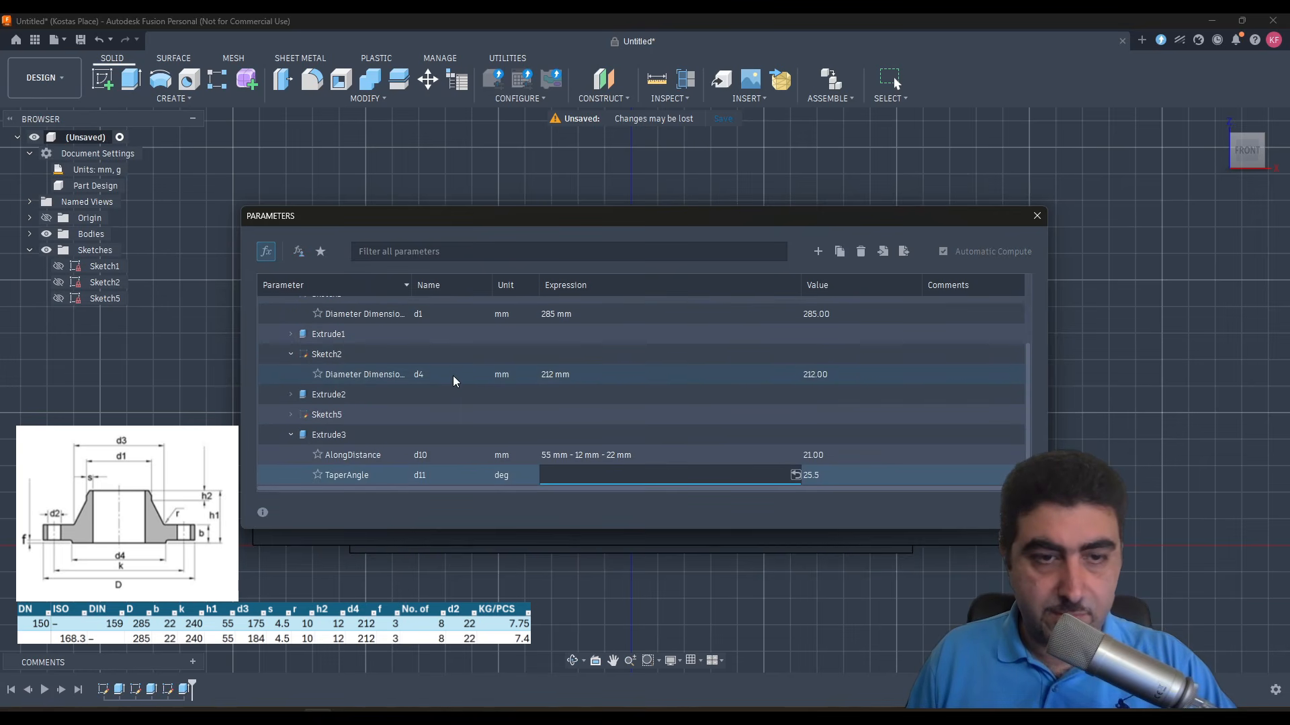
left_click(292, 415)
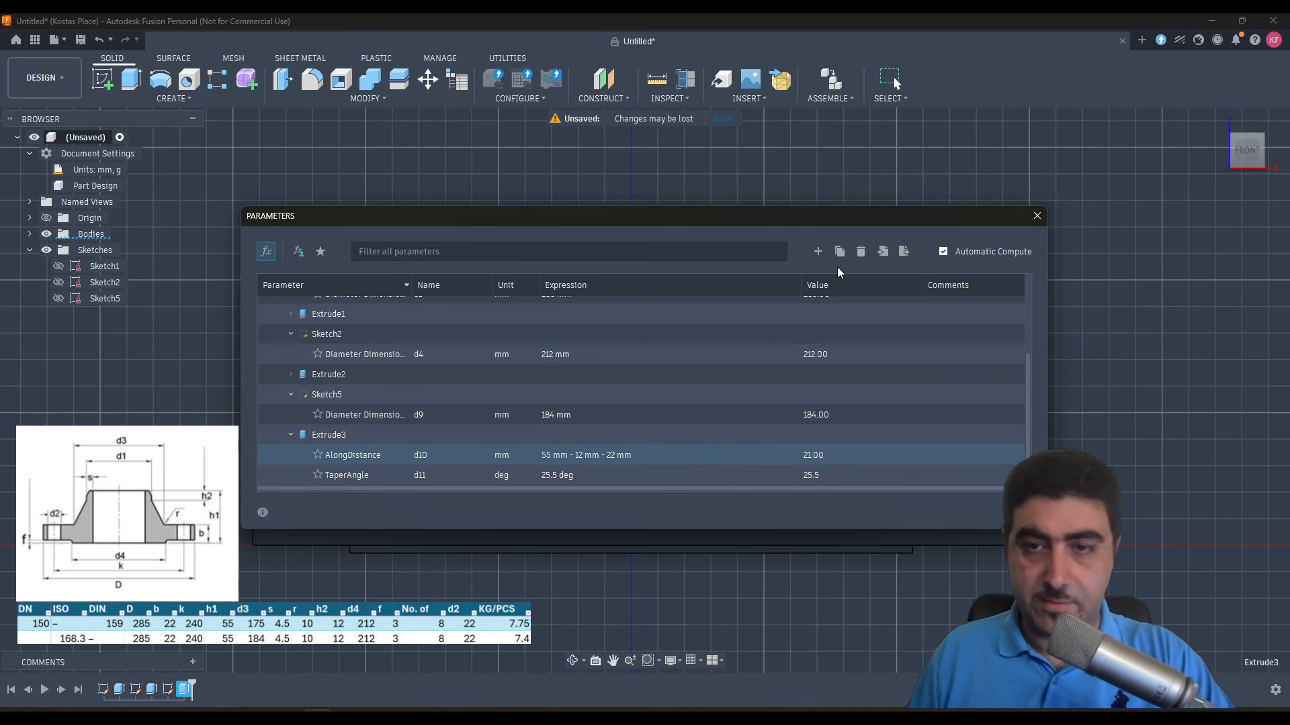
- Add a user parameter named PipeOD in mm with the expression 168.3, dismissing the parametric text notice for good
left_click(817, 251)
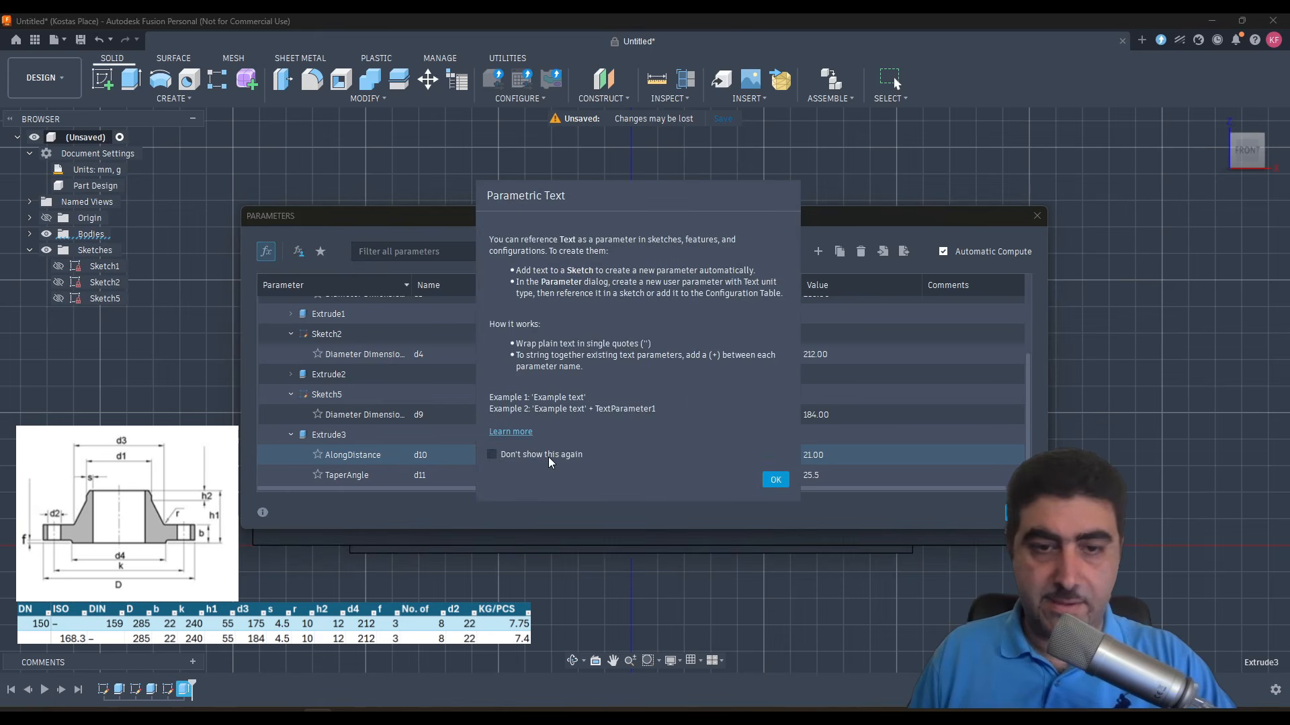
left_click(491, 455)
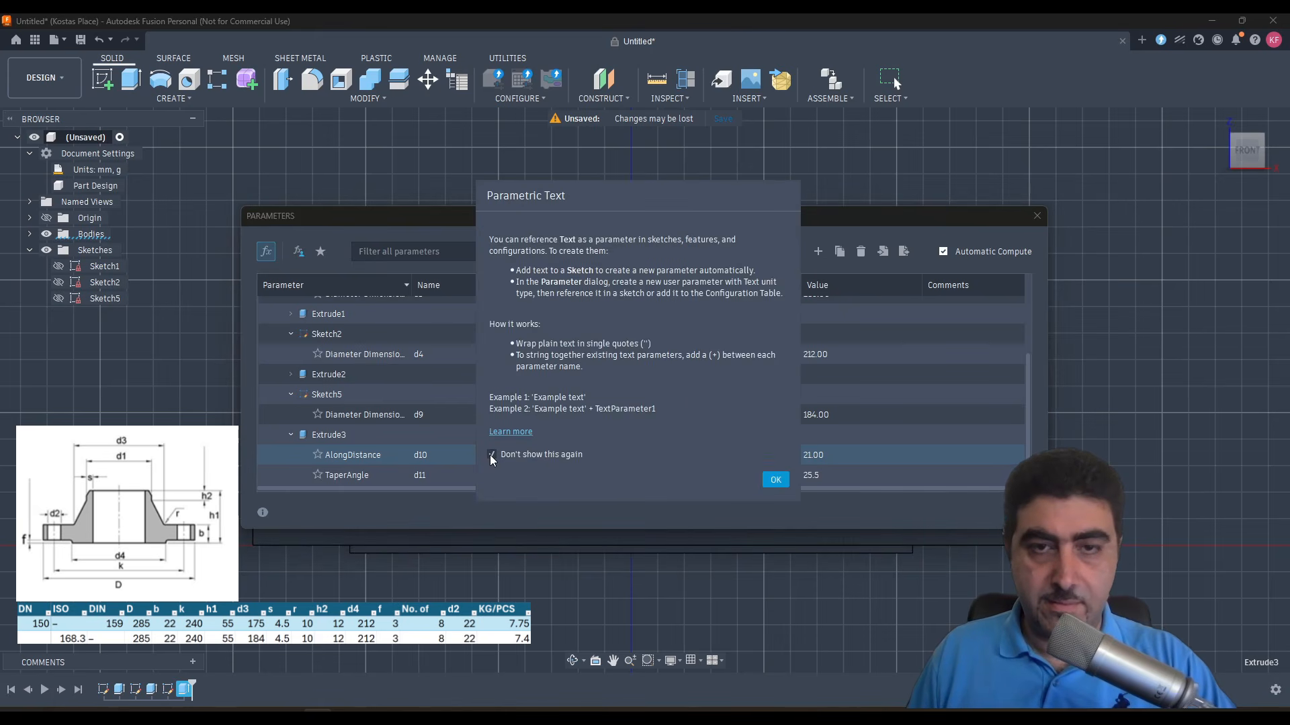
left_click(776, 480)
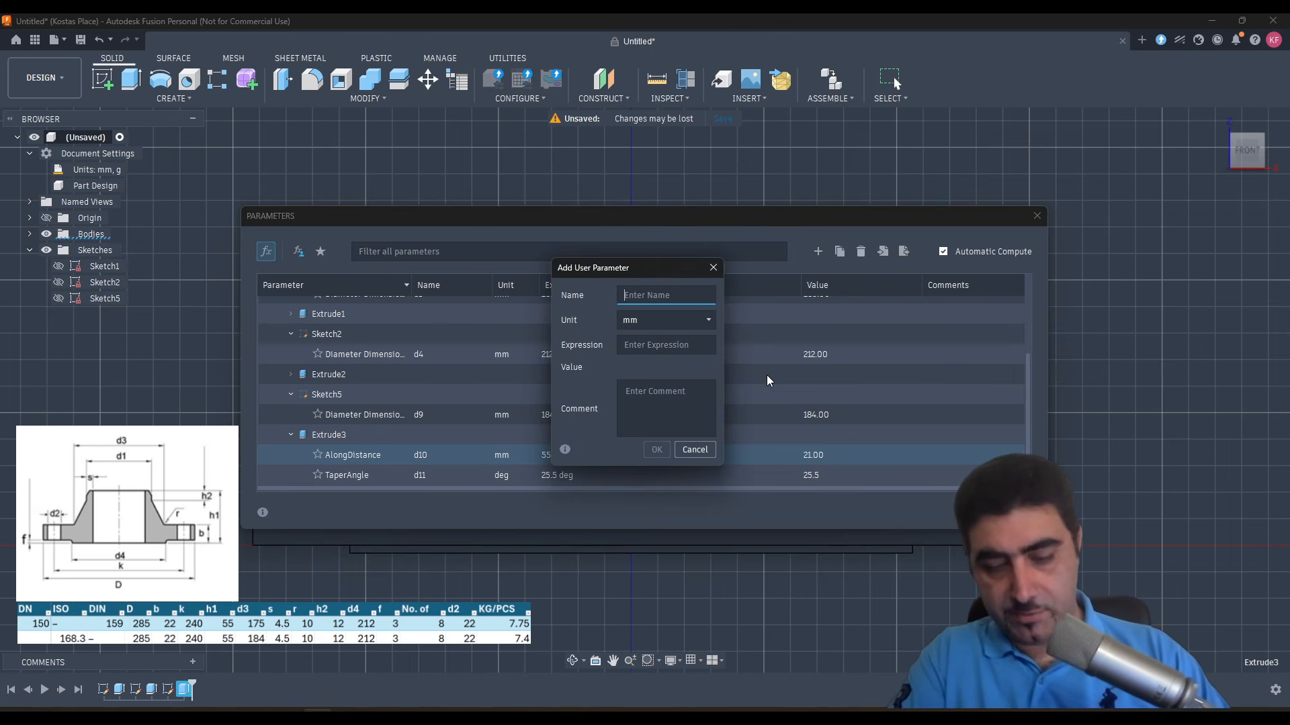
type("Pipe")
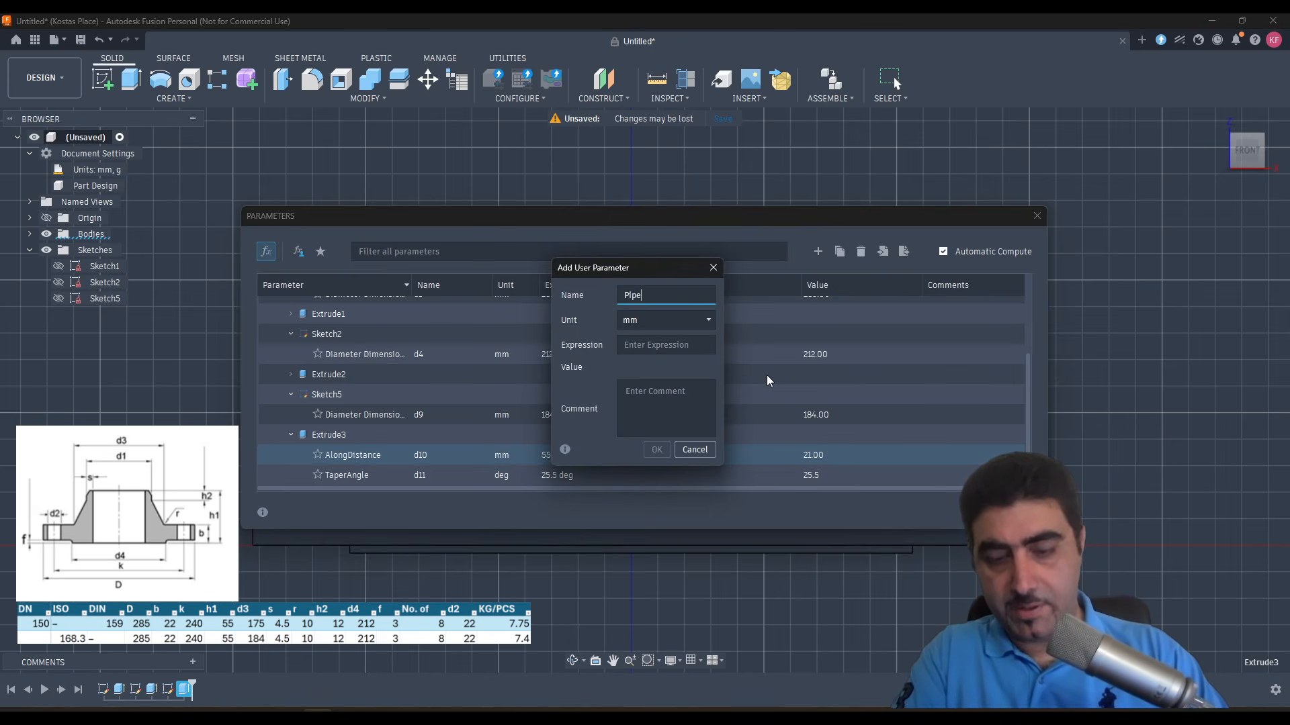
type("OD")
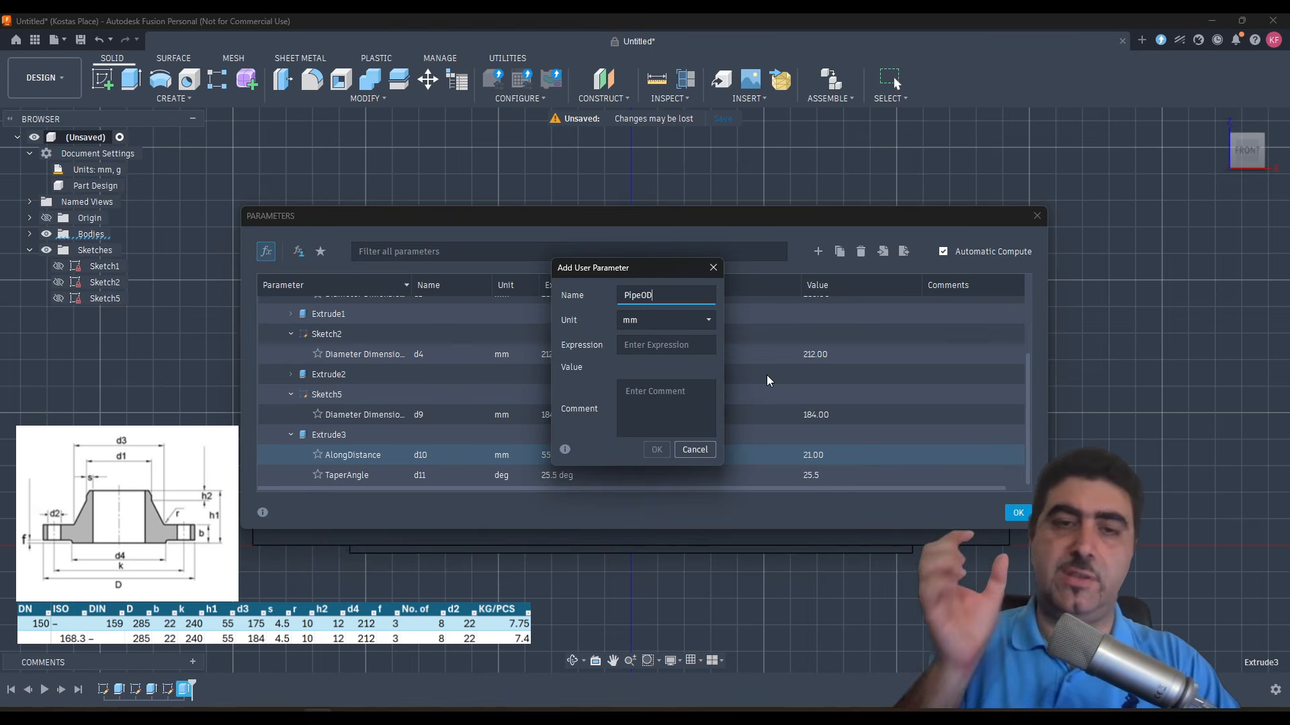
left_click(679, 345)
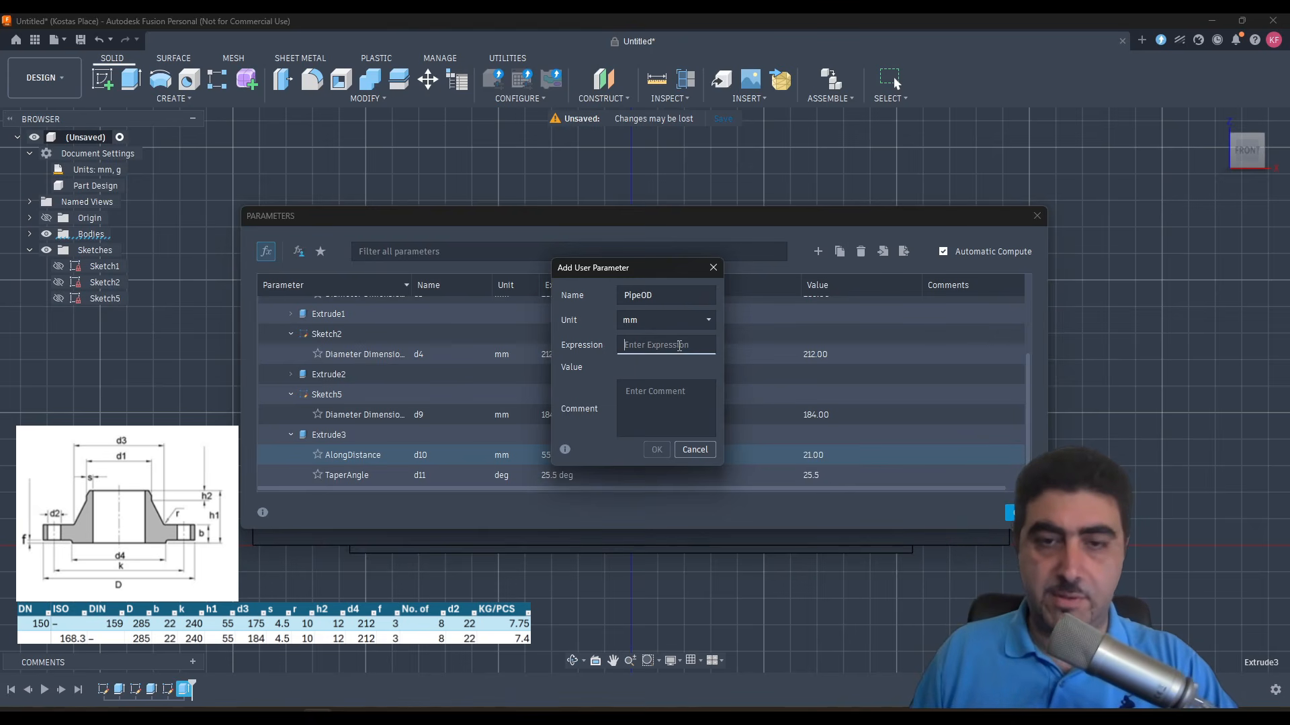
type("168.3")
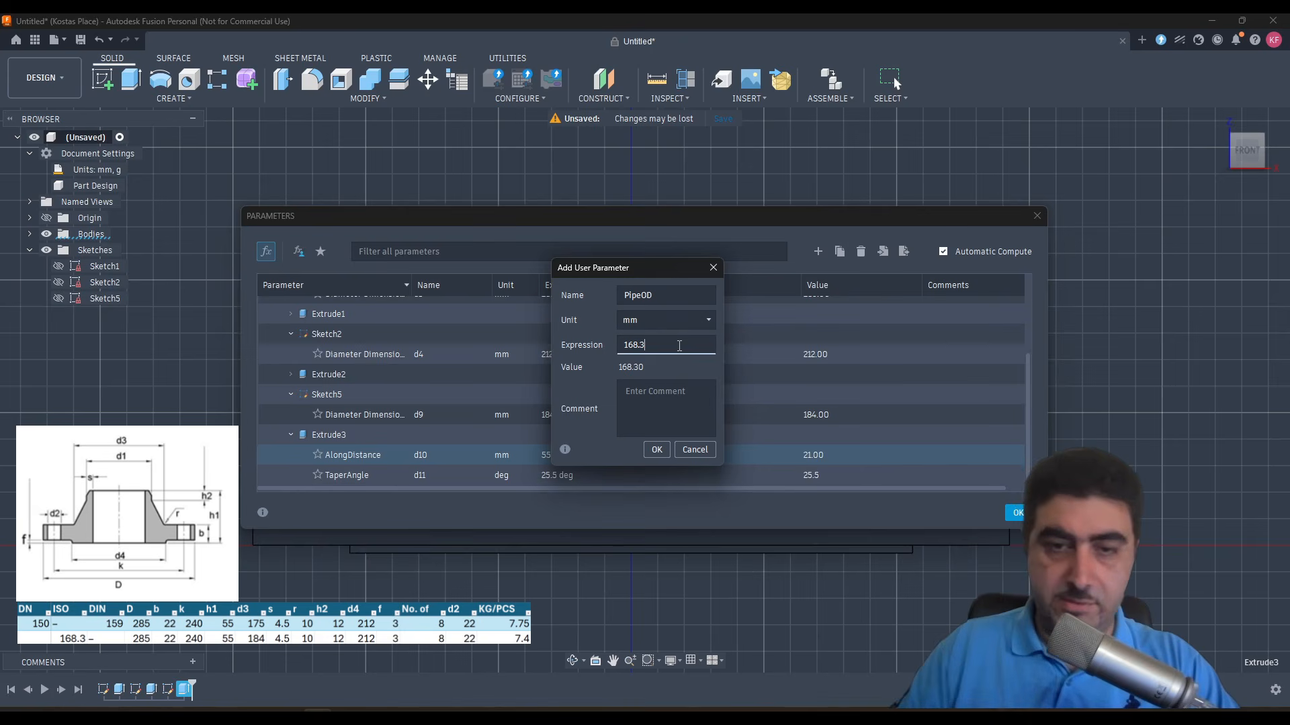
left_click(658, 450)
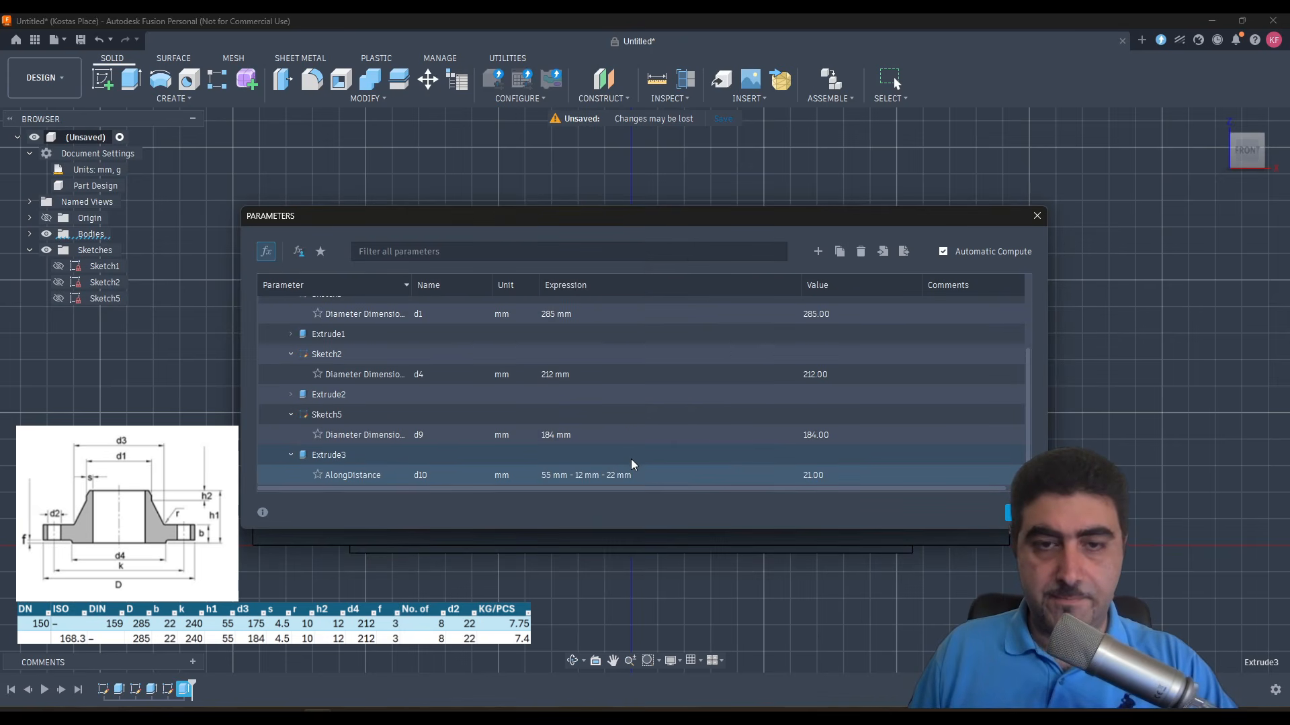
- Replace the hub extrusion's TaperAngle expression with (d9-PipeOD) and insert the atan function in front of it
left_click(589, 480)
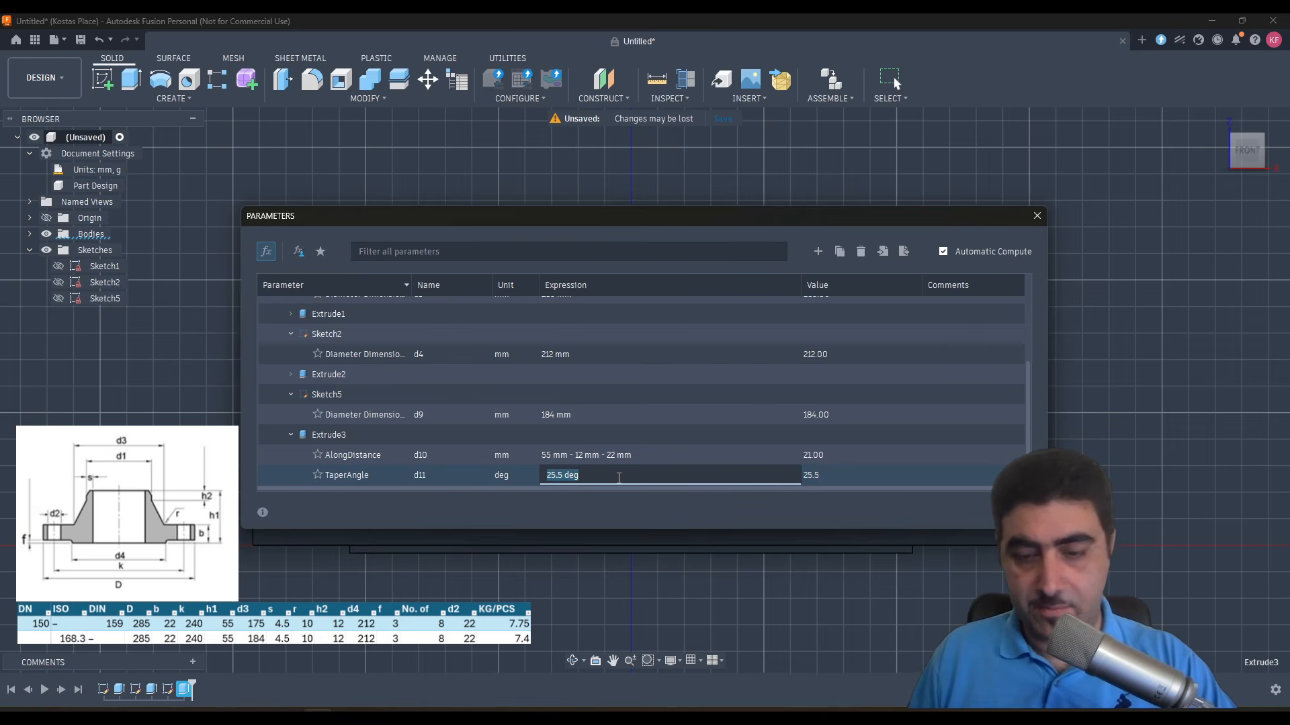
key("BackSpace")
key("Return")
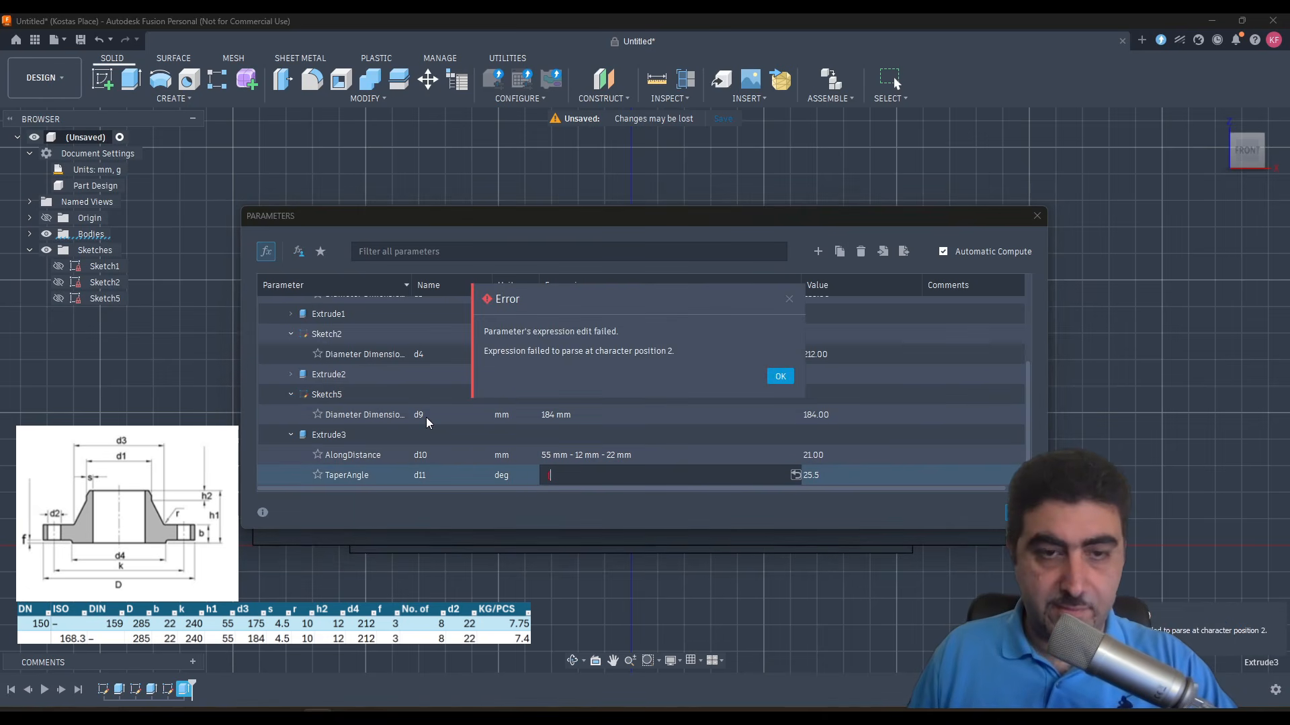
type("(d")
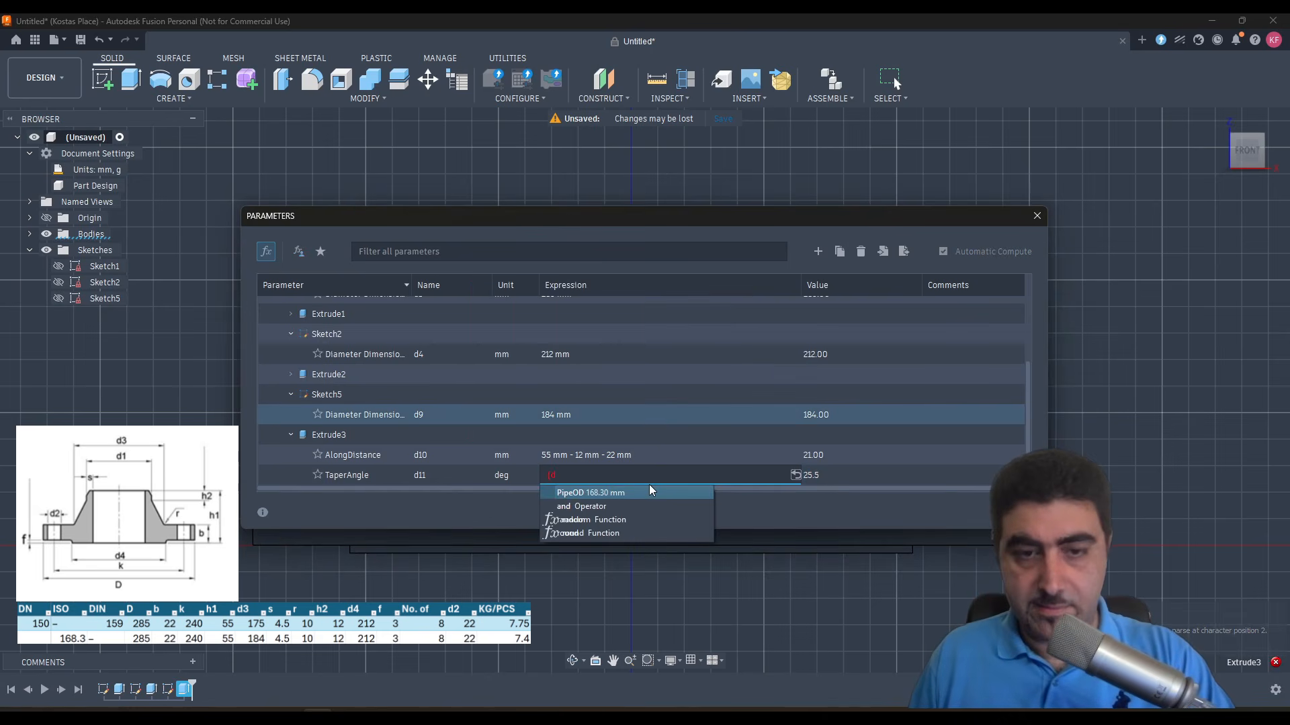
key("Return")
type("d9")
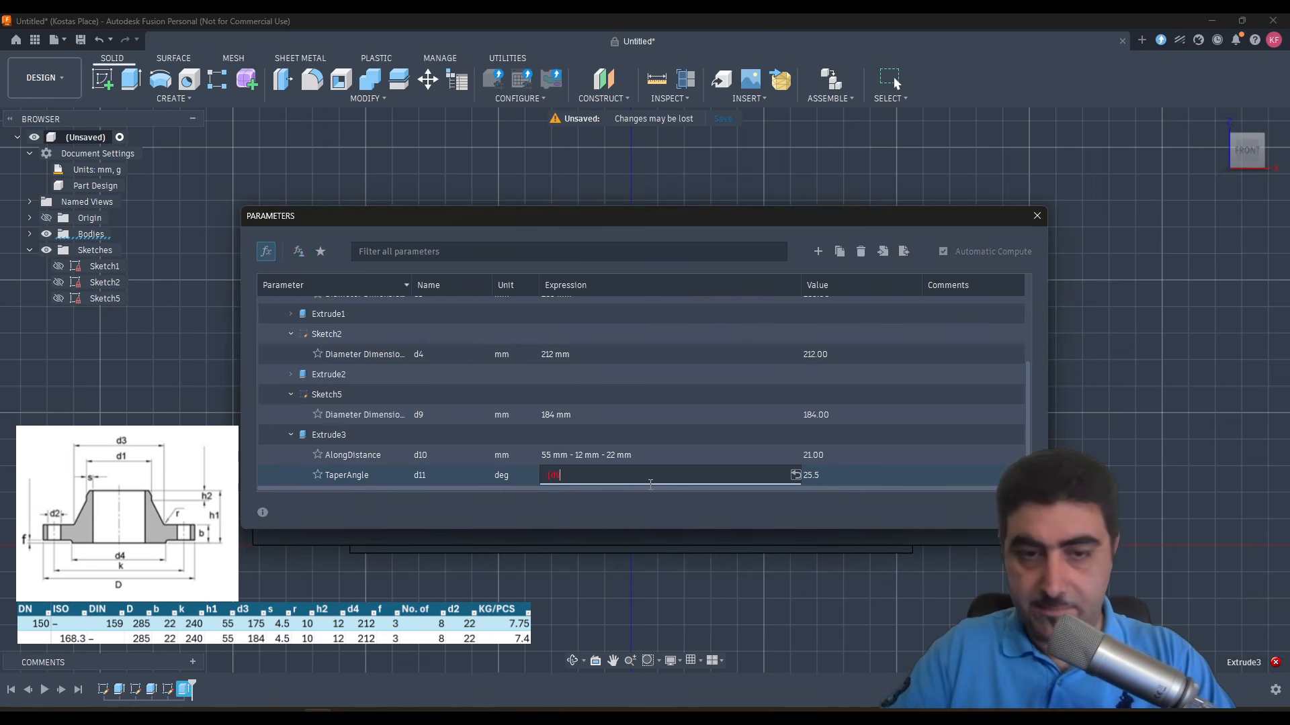
type("-Pip")
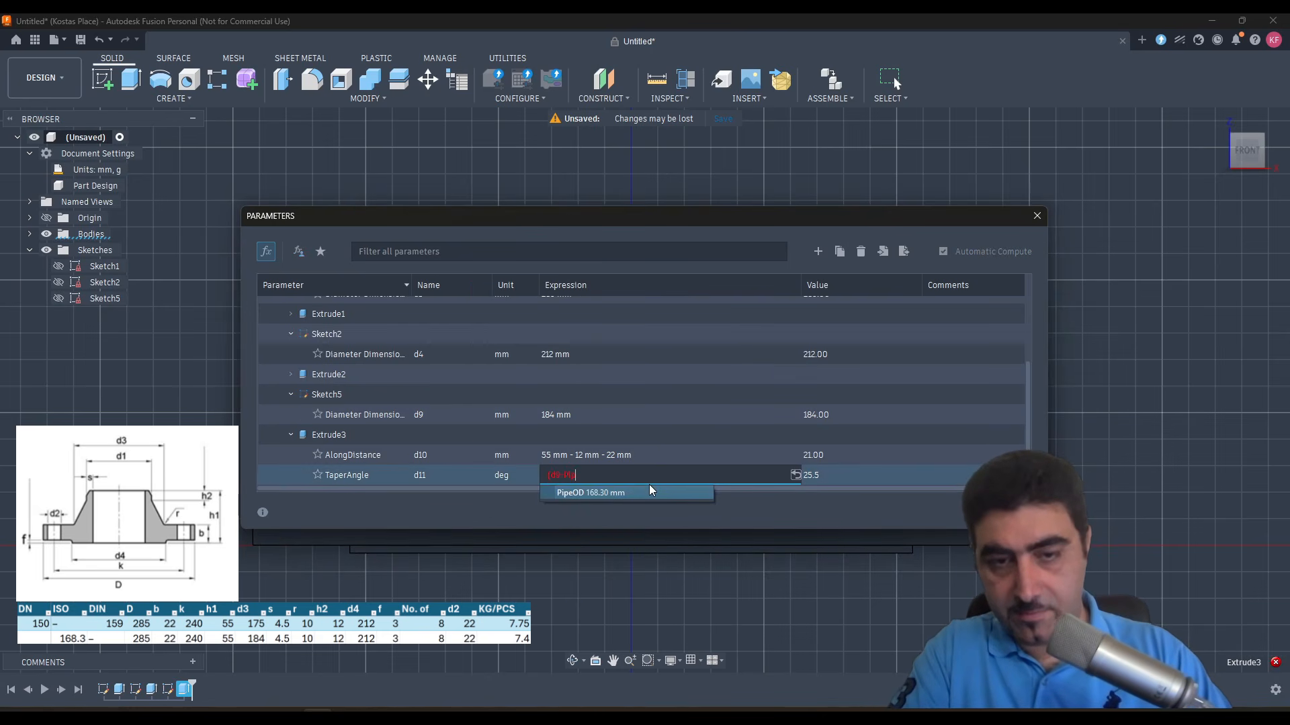
left_click(643, 494)
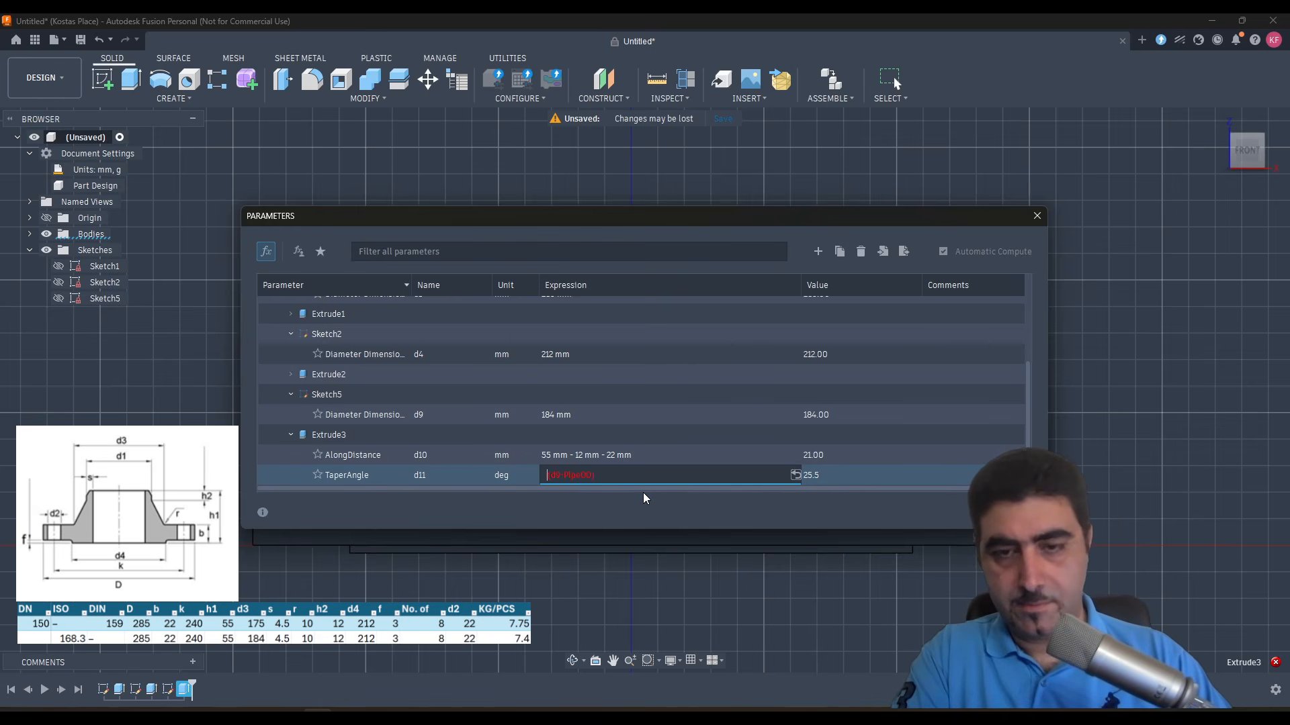
type("ata")
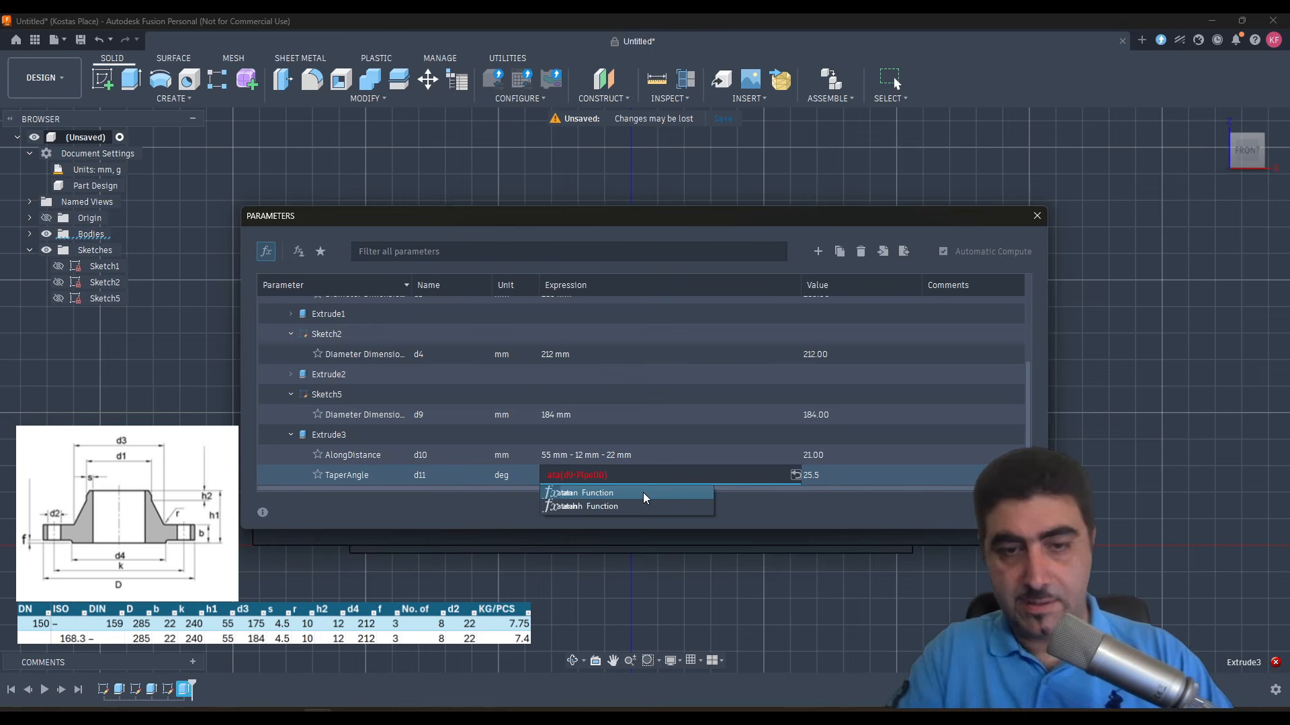
left_click(642, 494)
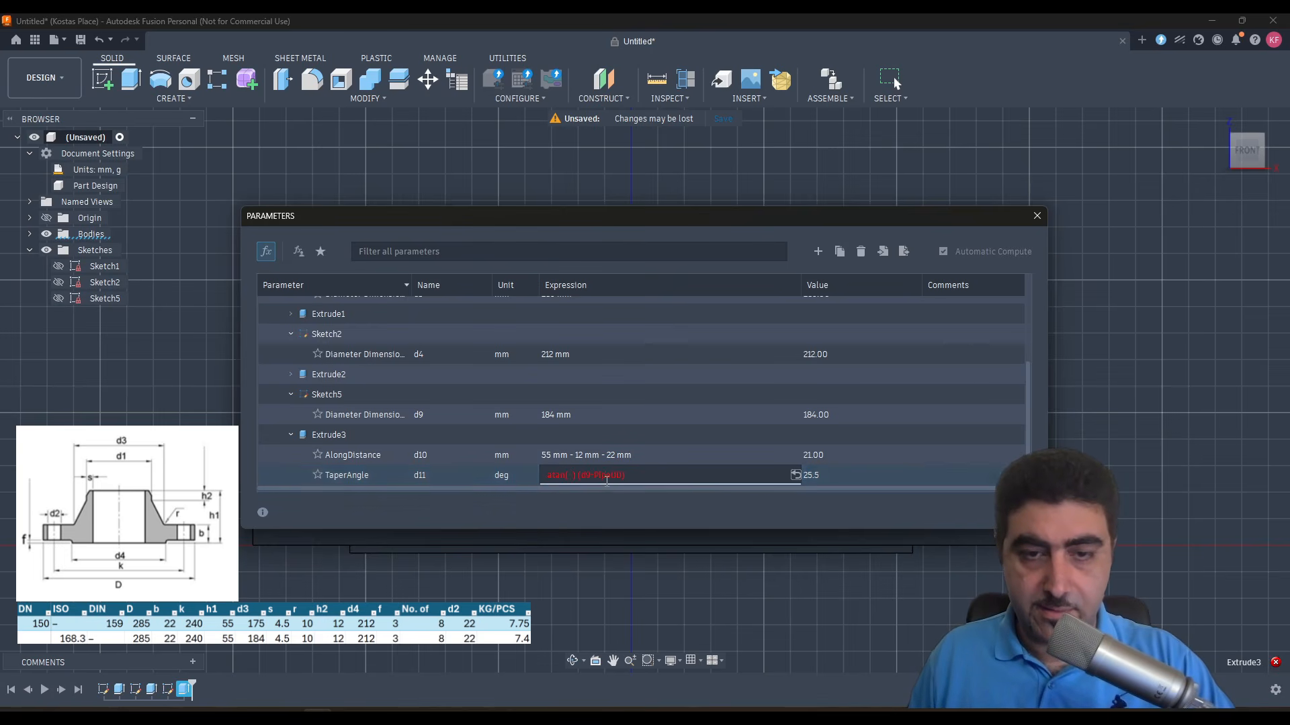
- Cut the (d9-PipeOD) term out of the TaperAngle expression, keeping only the atan function
left_click_drag(579, 476, 651, 479)
key("ctrl+x")
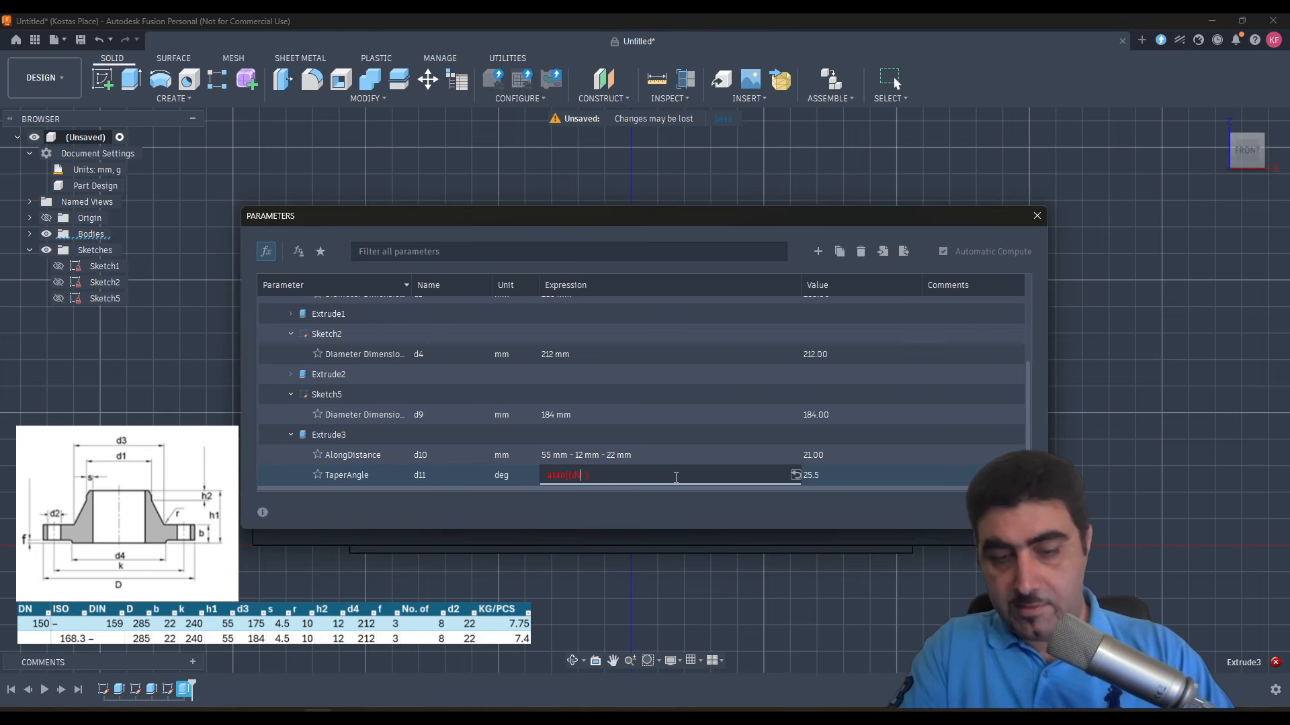
type("(d")
key("BackSpace")
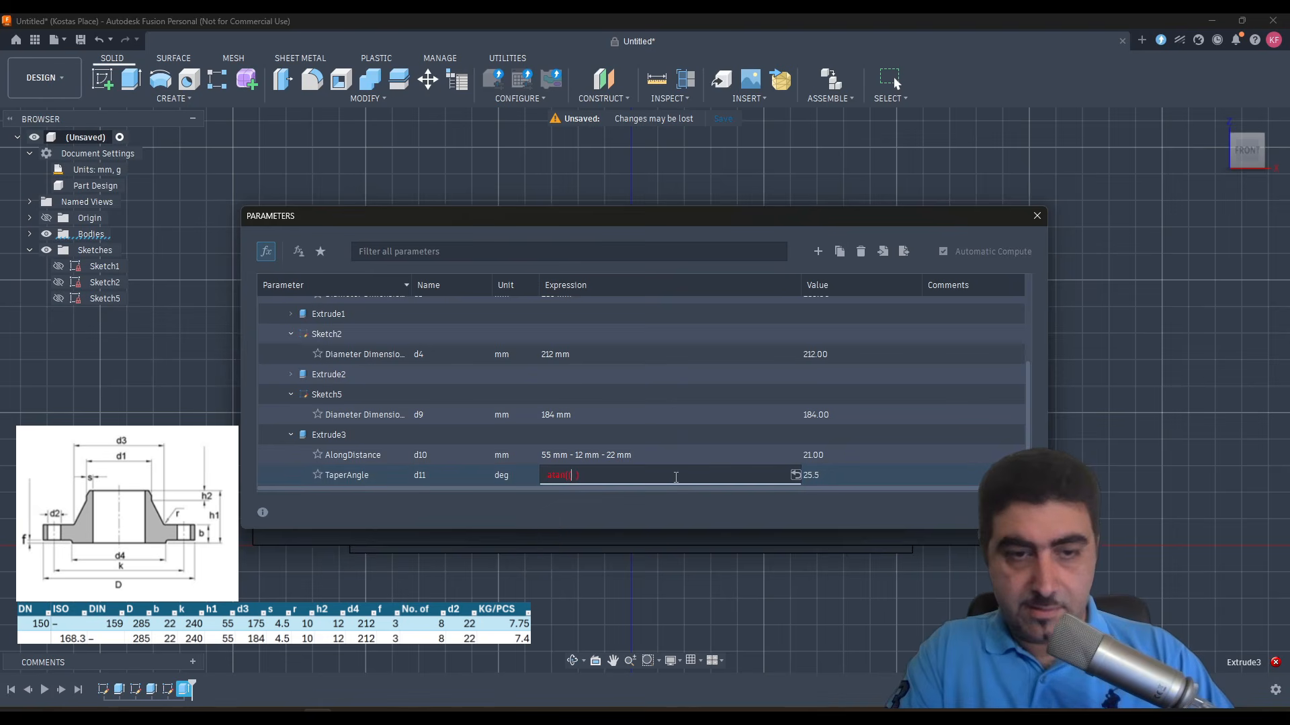
key("Return")
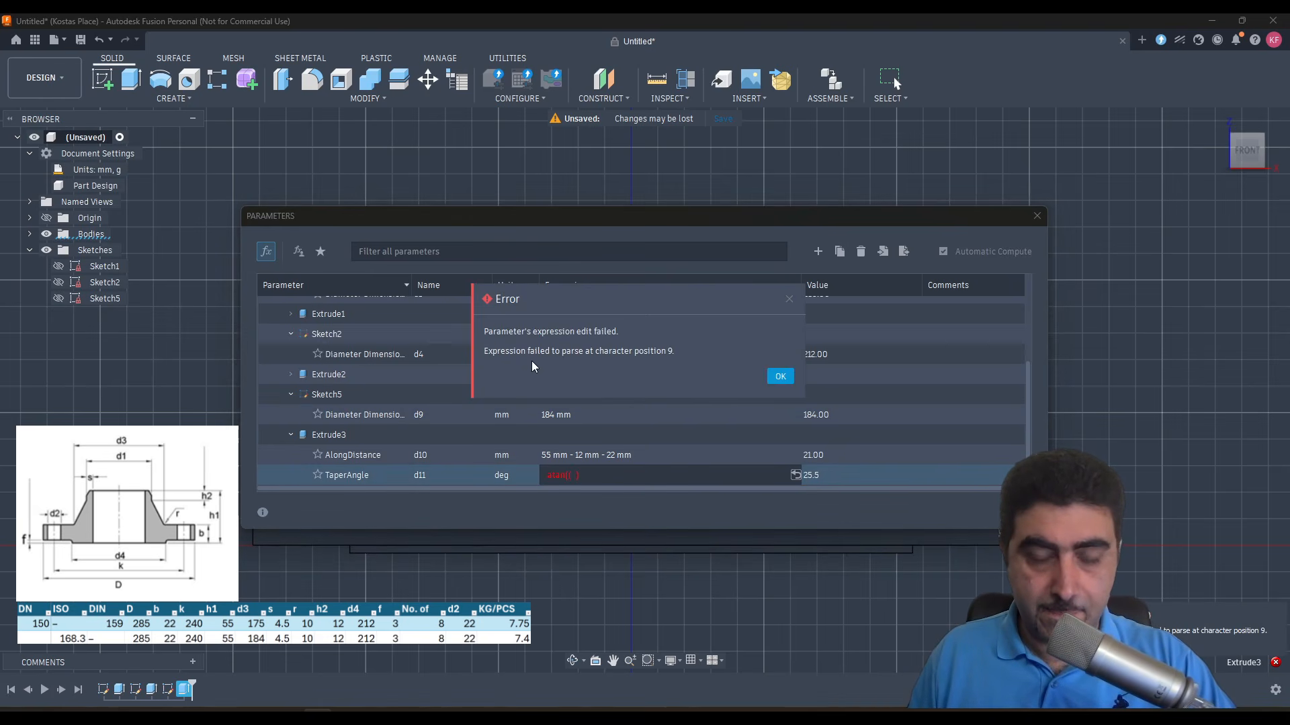
left_click(781, 377)
- Enter (d9-PipeOD/d10 inside the atan function of the hub extrusion's TaperAngle expression and try to apply it
left_click(420, 417)
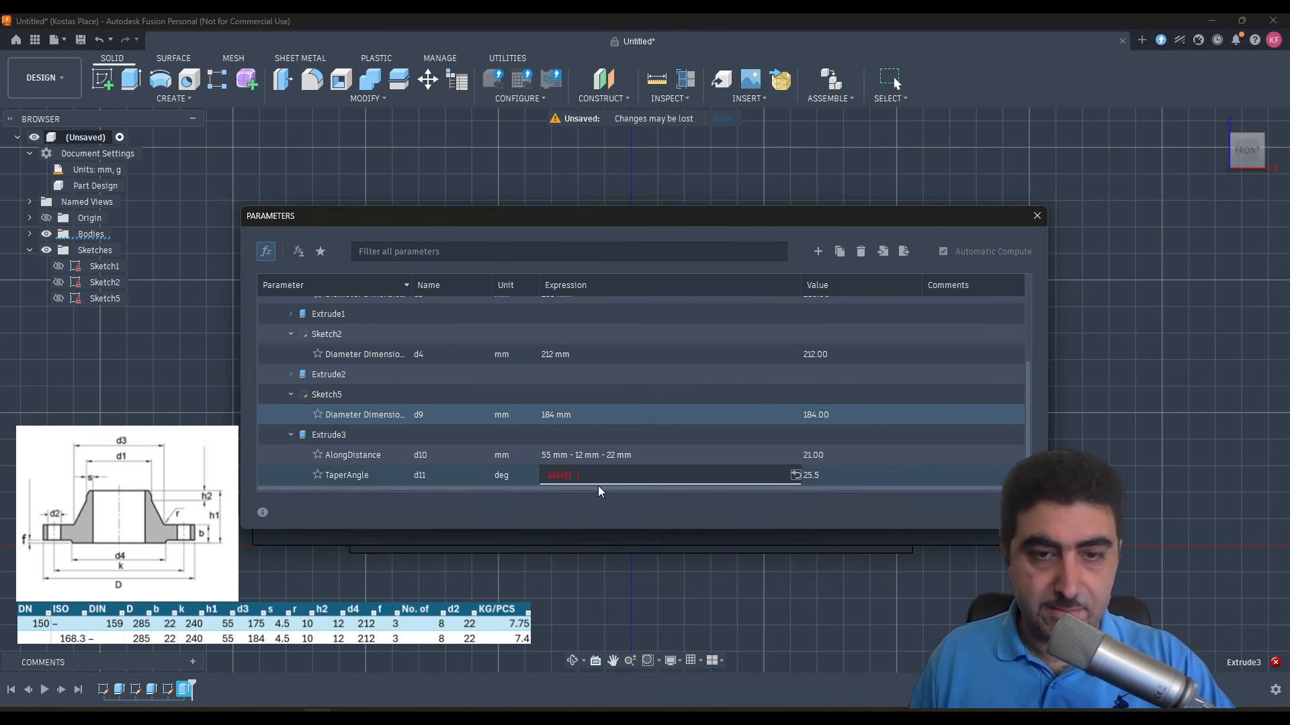
left_click(588, 479)
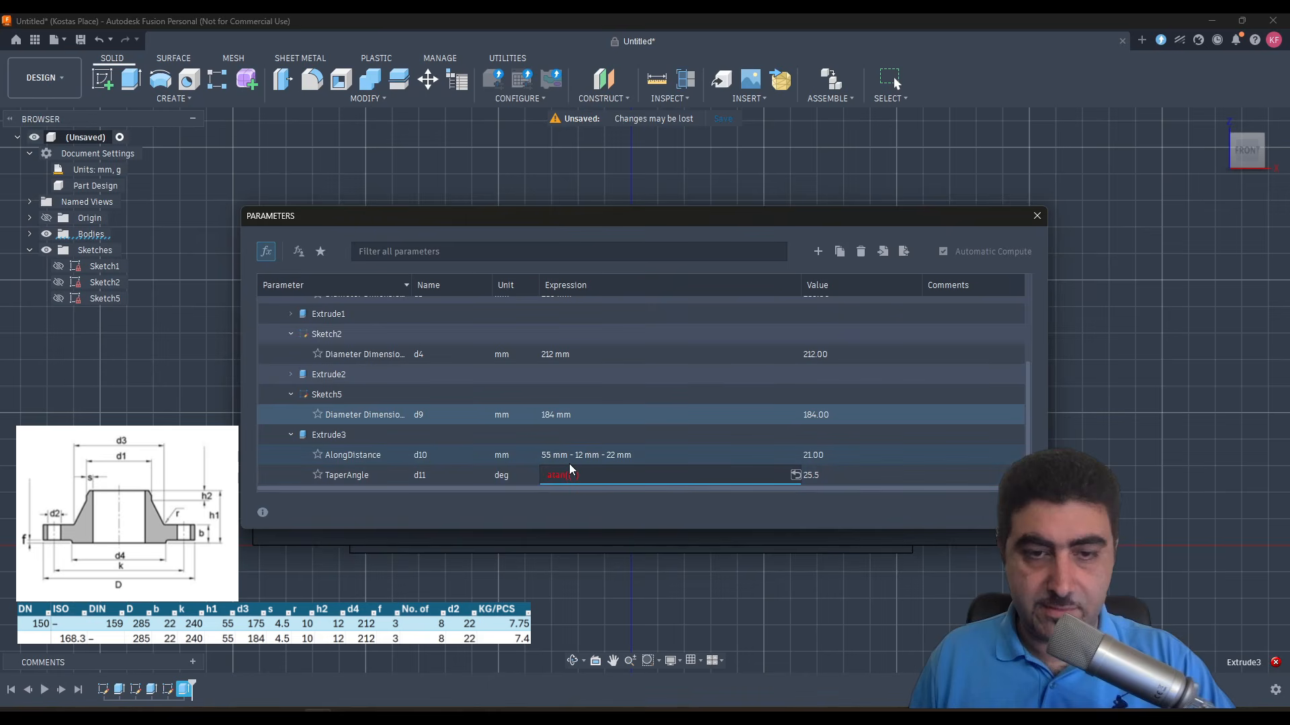
type("(")
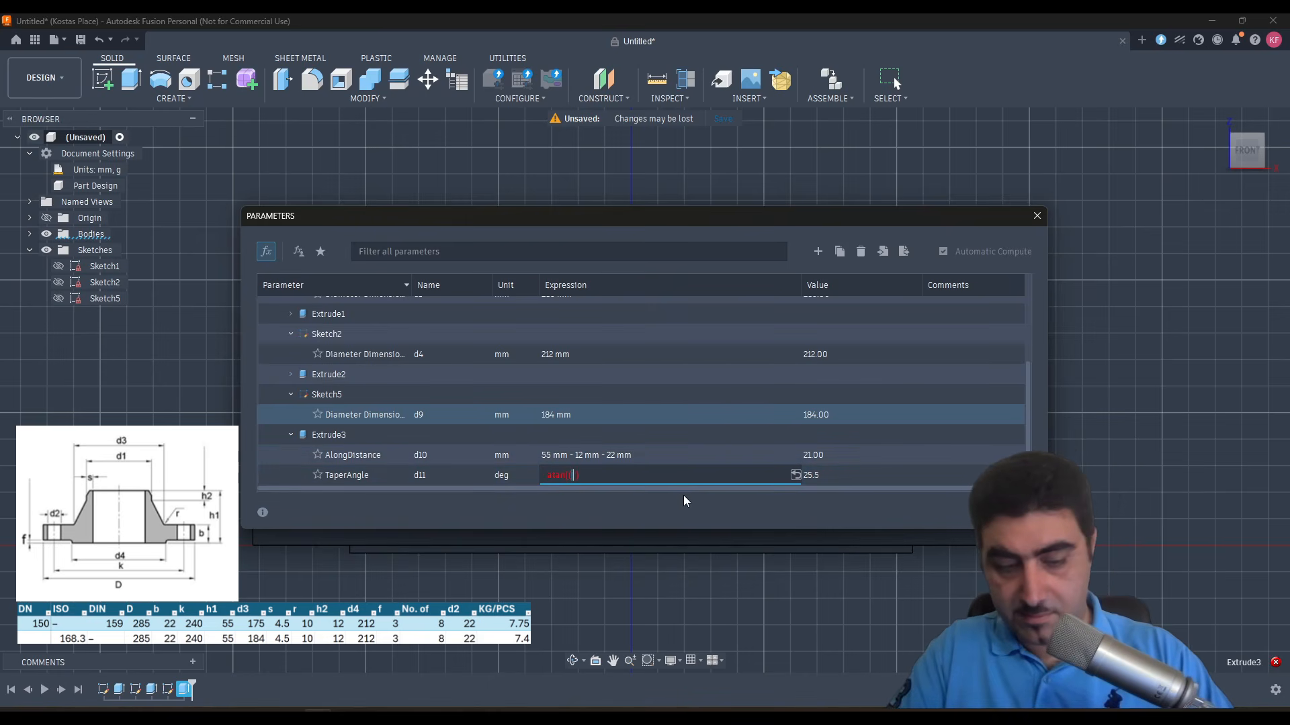
type("d9")
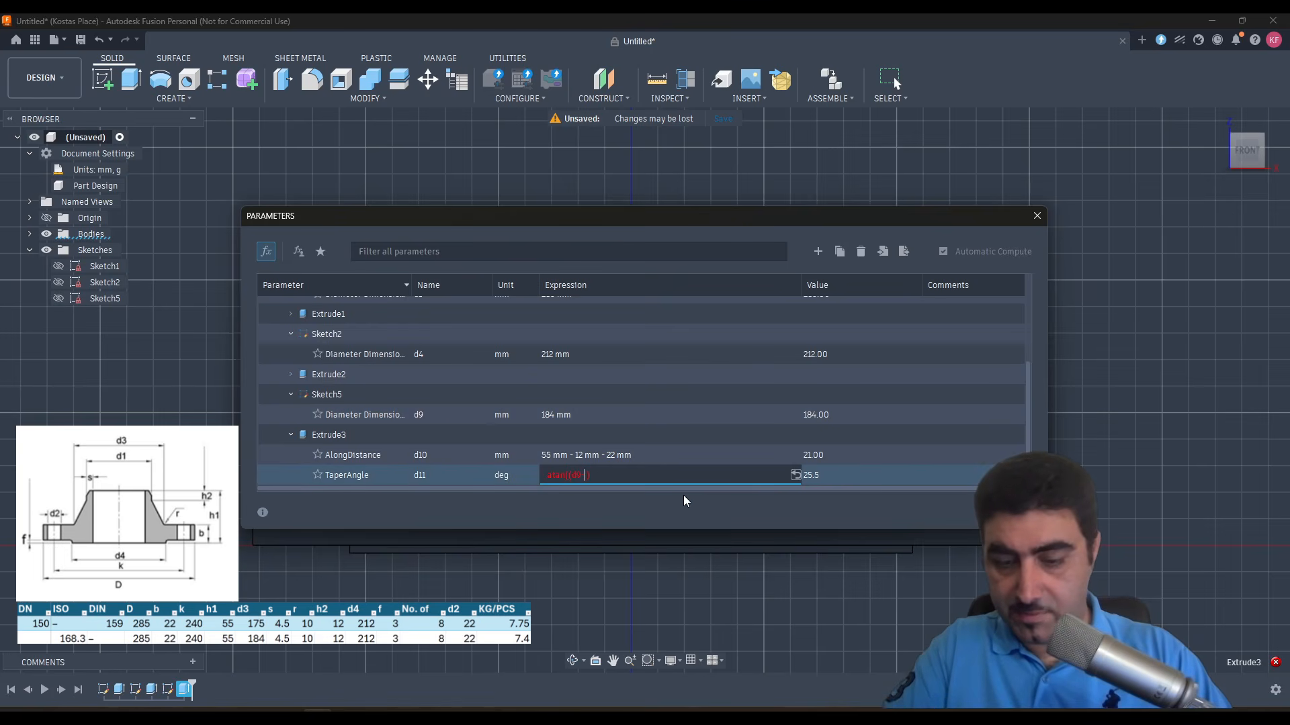
type("-Pipe")
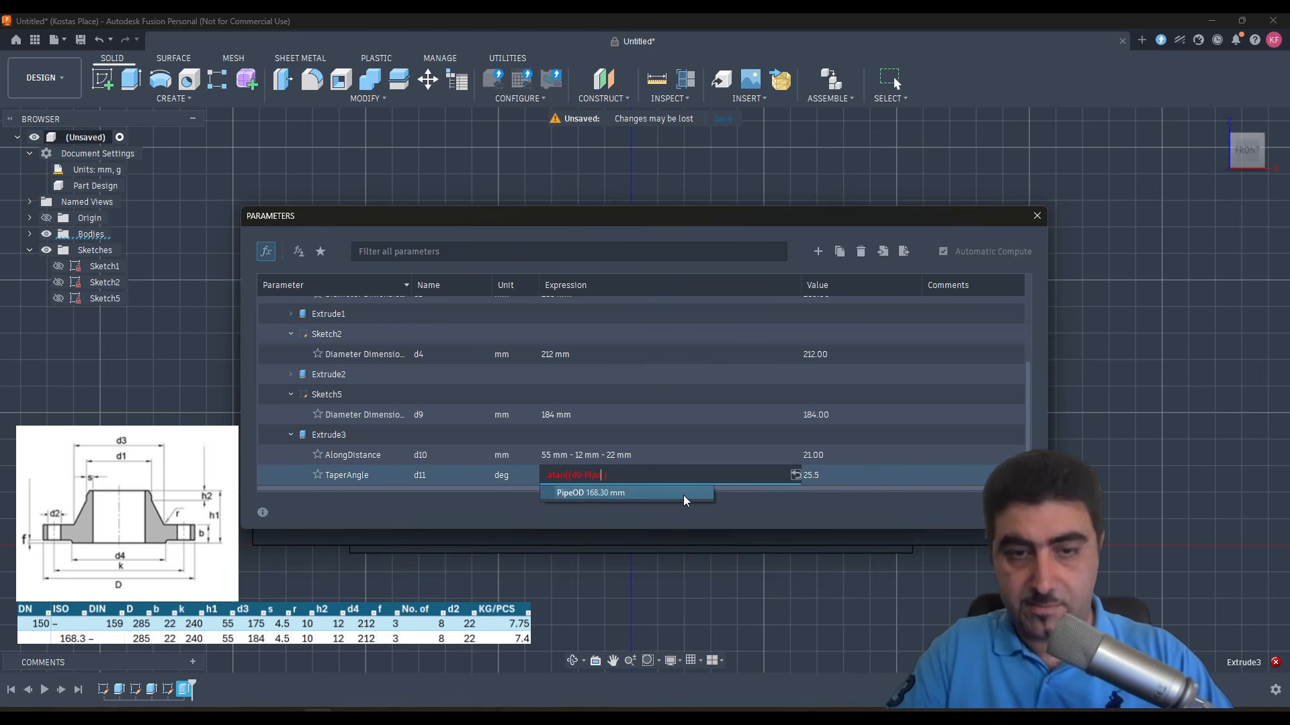
left_click(681, 497)
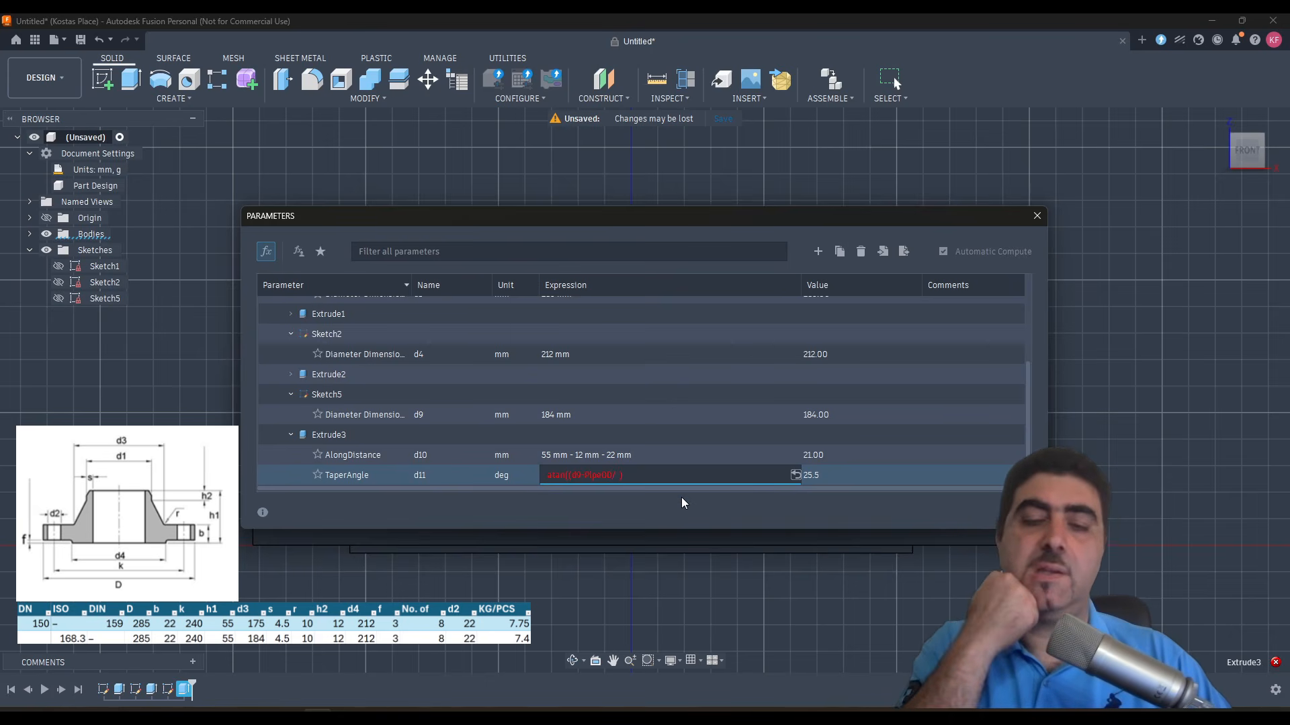
type("/d10")
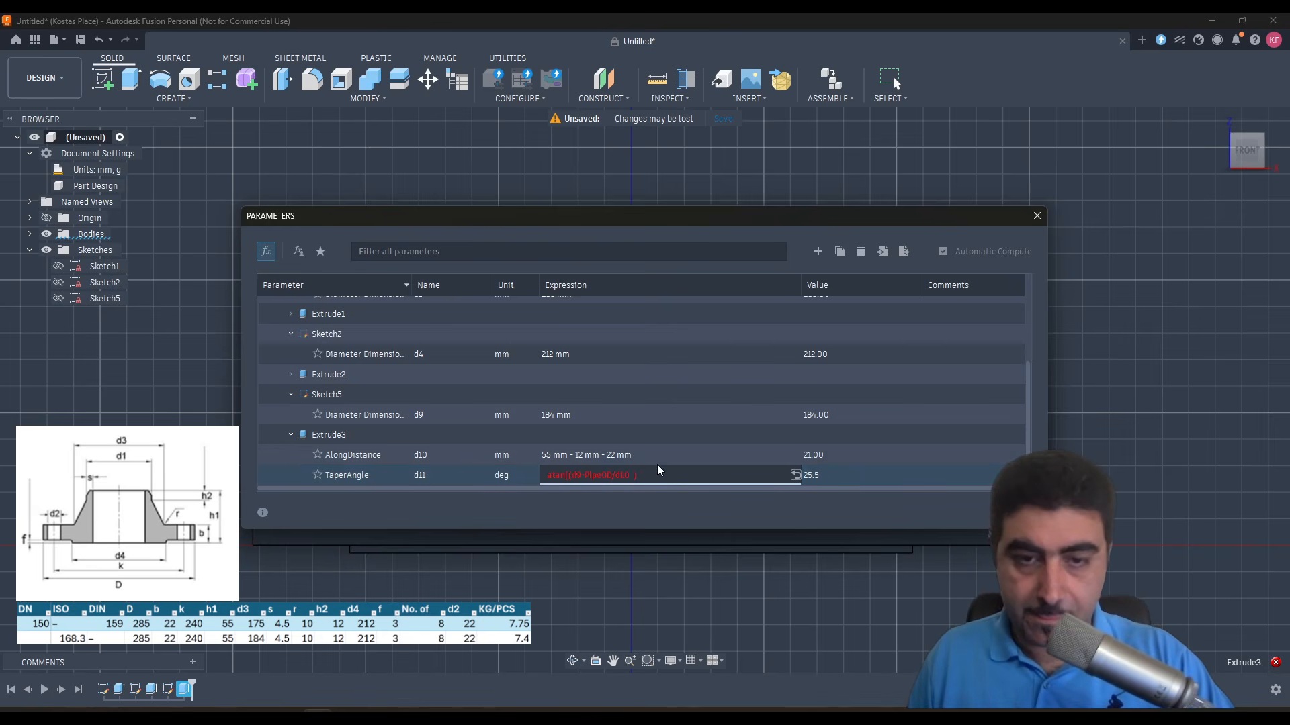
key("Return")
left_click(777, 375)
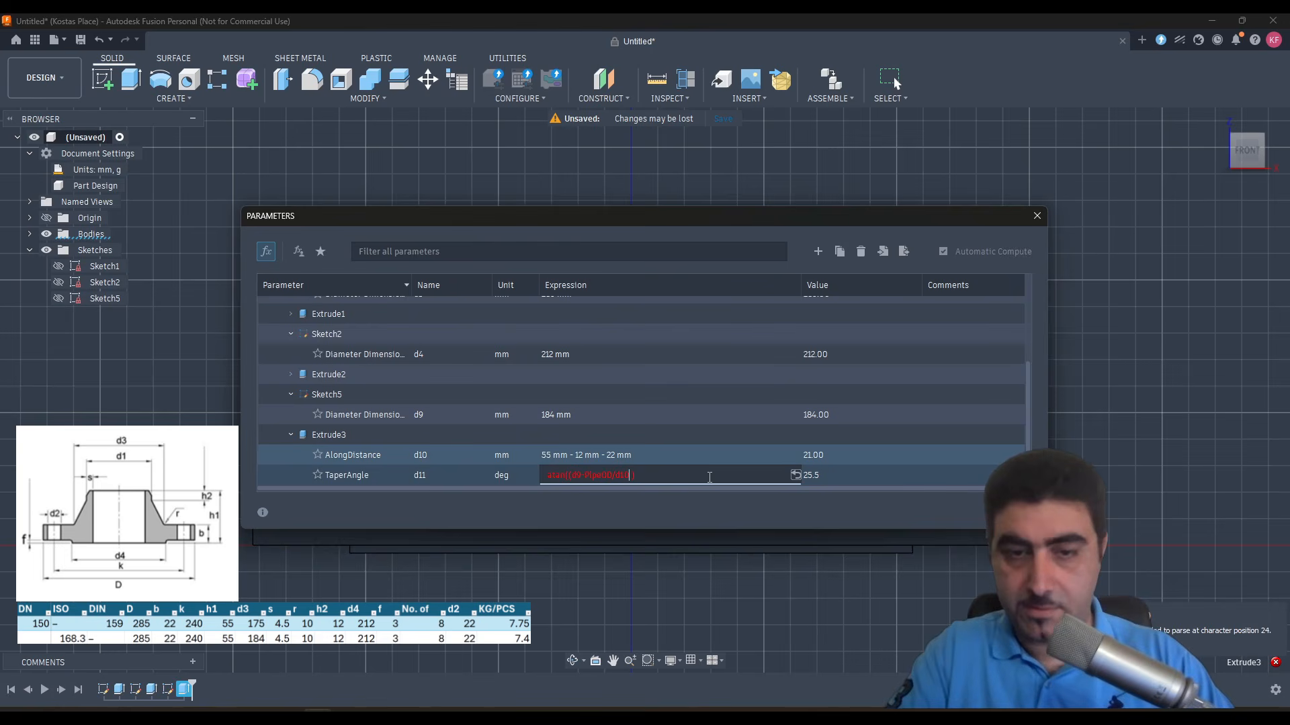
- Close the bracket after PipeOD to make the TaperAngle expression atan((d9-PipeOD)/d10), and accept the parameter changes
key("Escape")
key("ctrl+v")
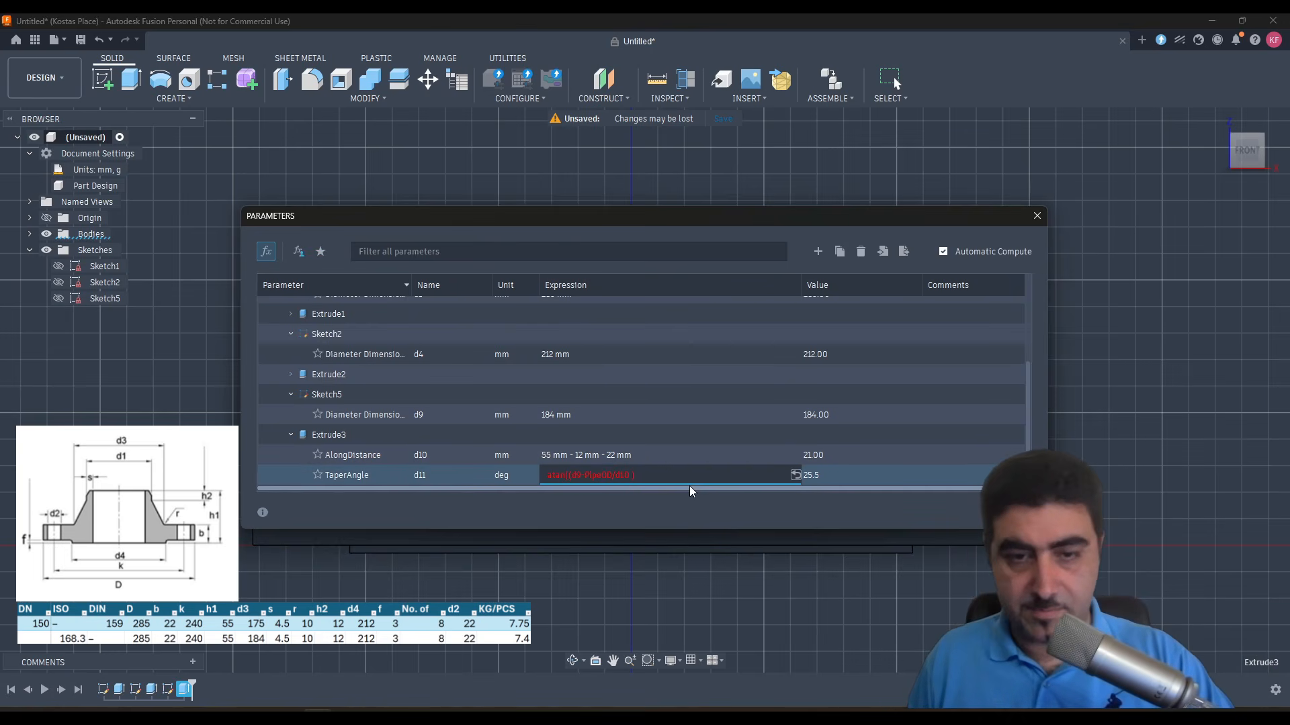
left_click(611, 475)
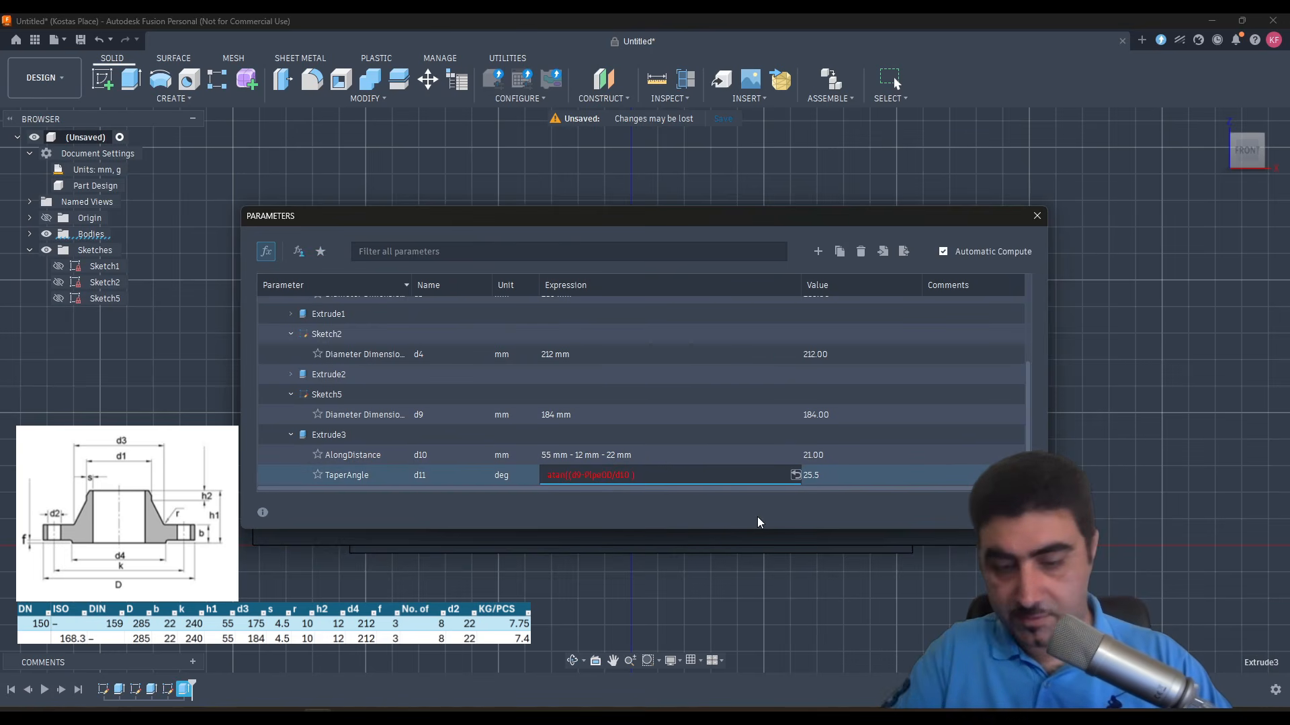
type(")")
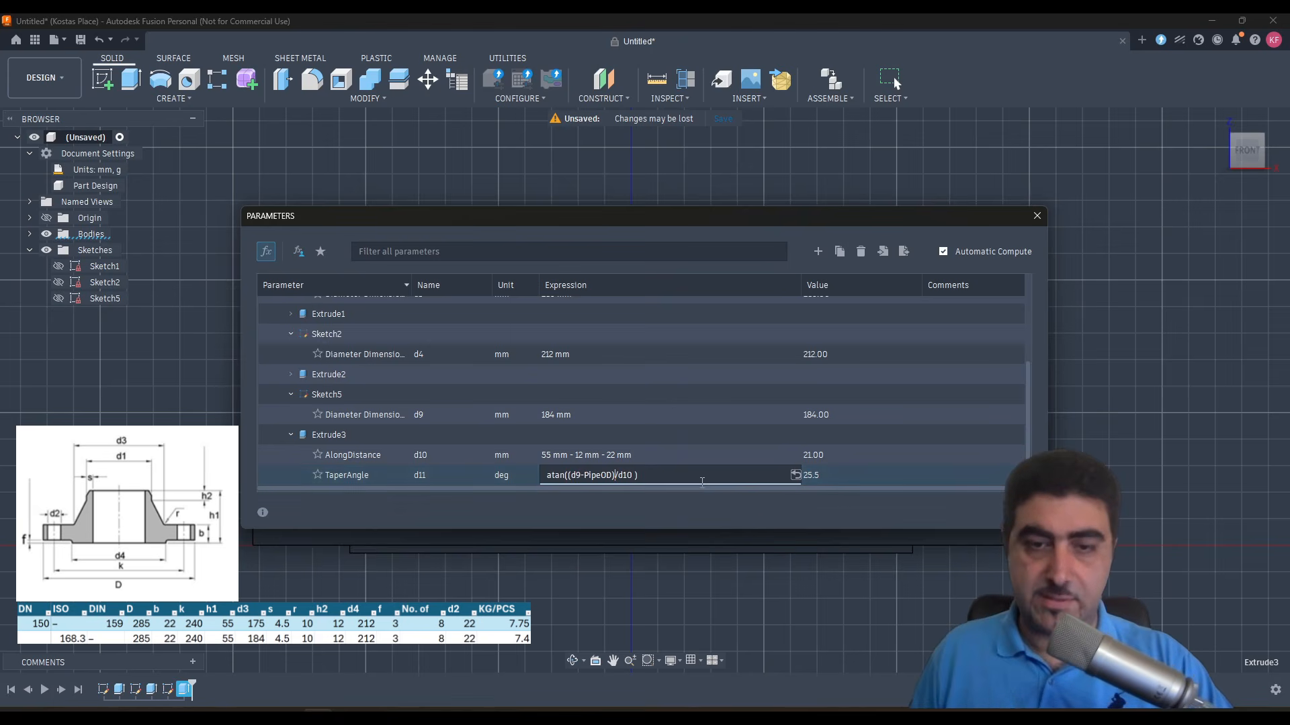
left_click(687, 457)
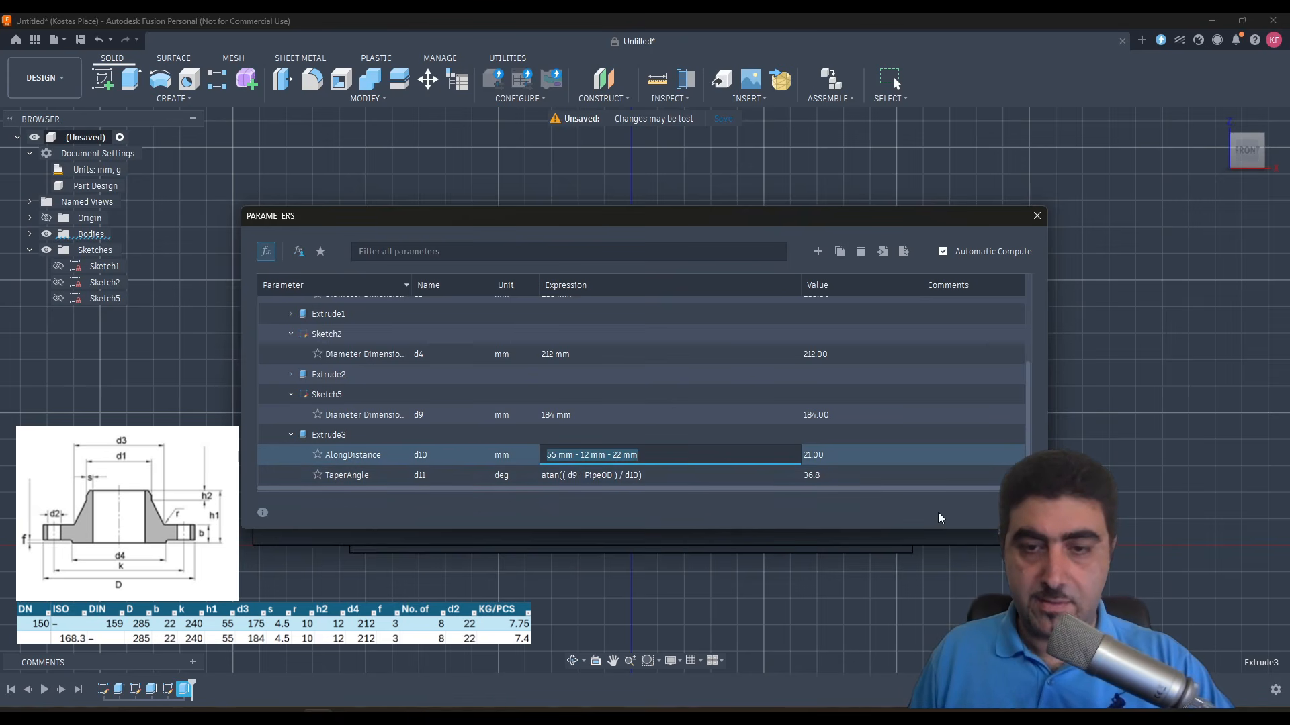
left_click(1015, 512)
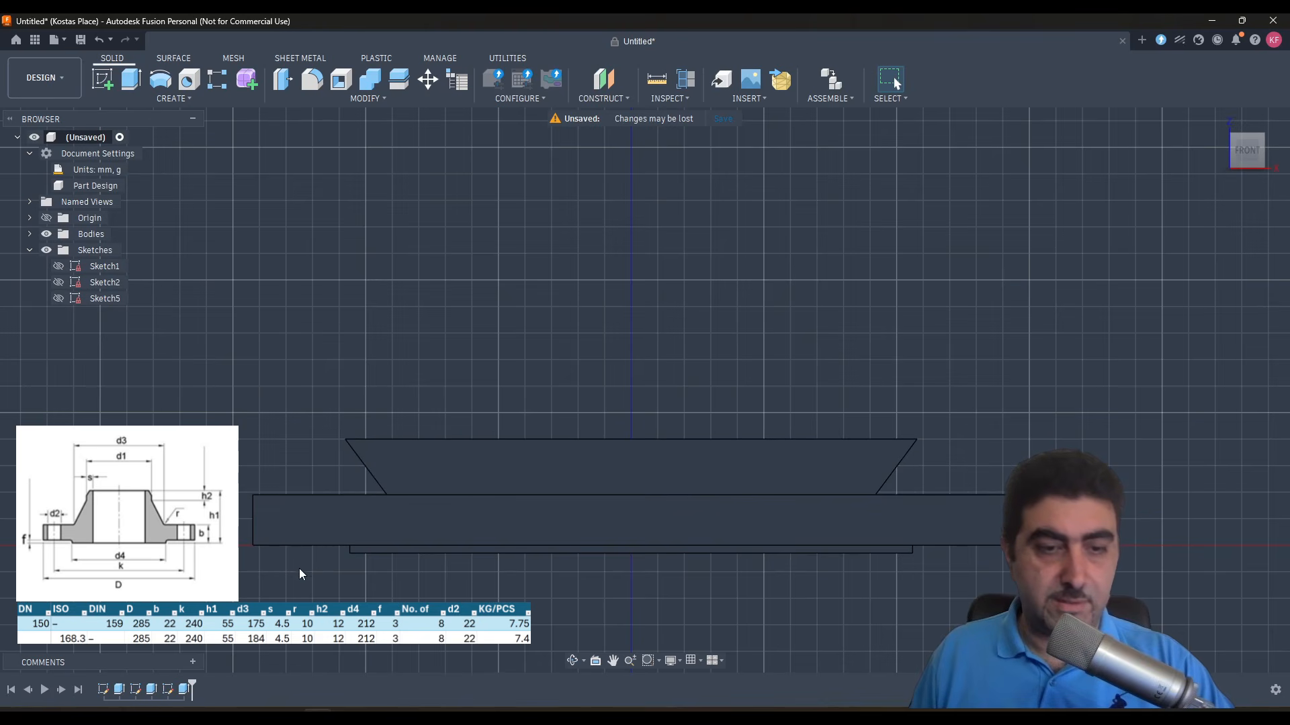
- Negate the hub extrusion's TaperAngle expression to -atan((d9 - PipeOD) / d10) in the parameters and accept it
left_click(356, 96)
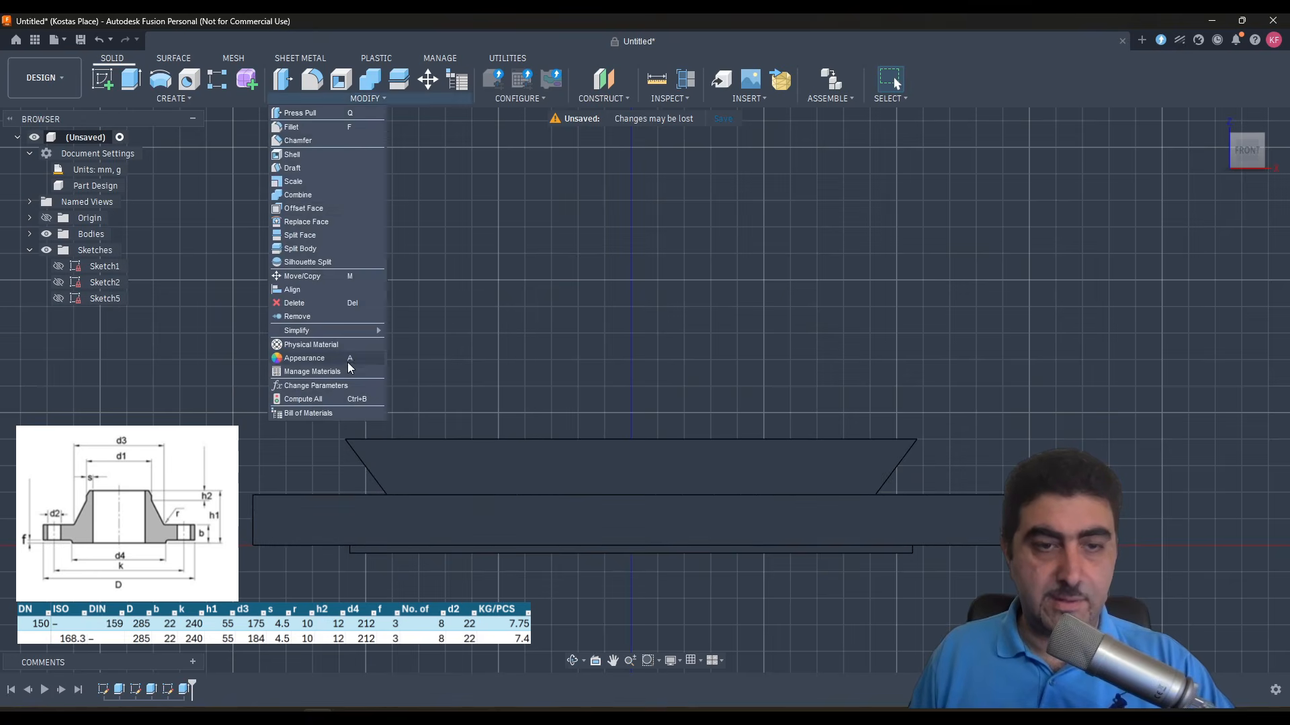
left_click(339, 385)
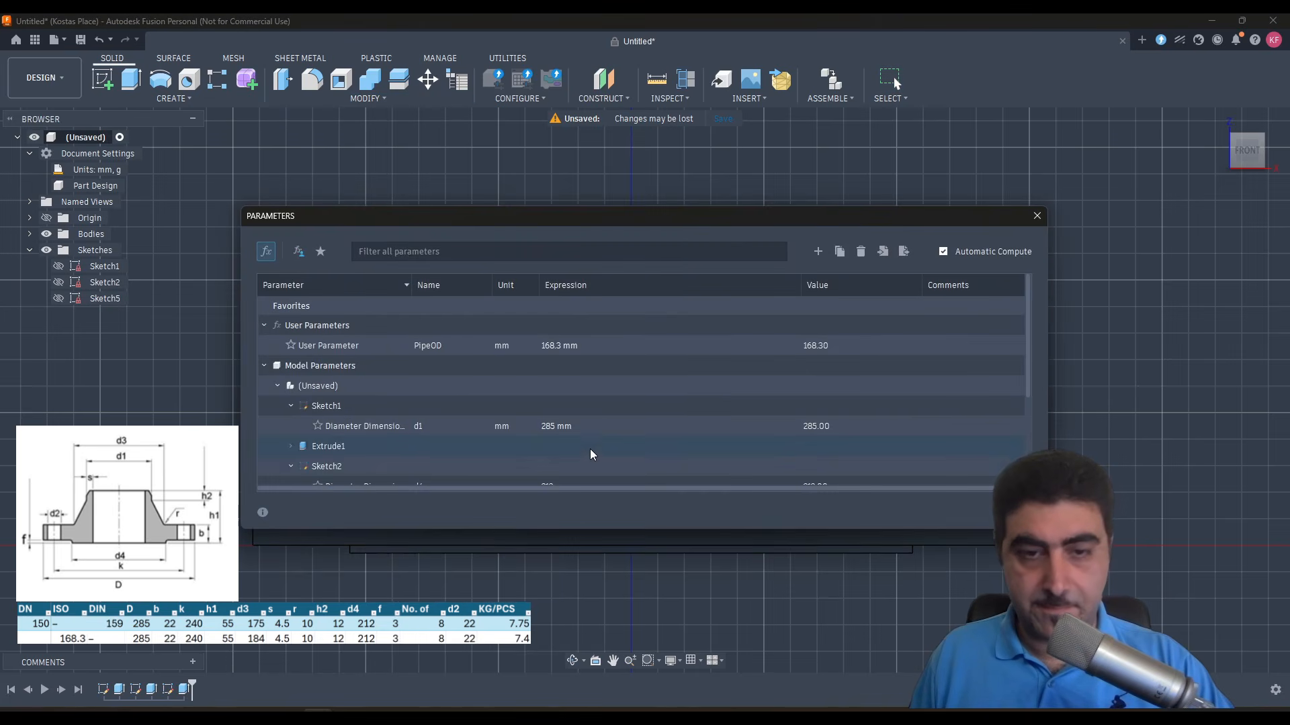
scroll(590, 448, "down", 5)
left_click(555, 475)
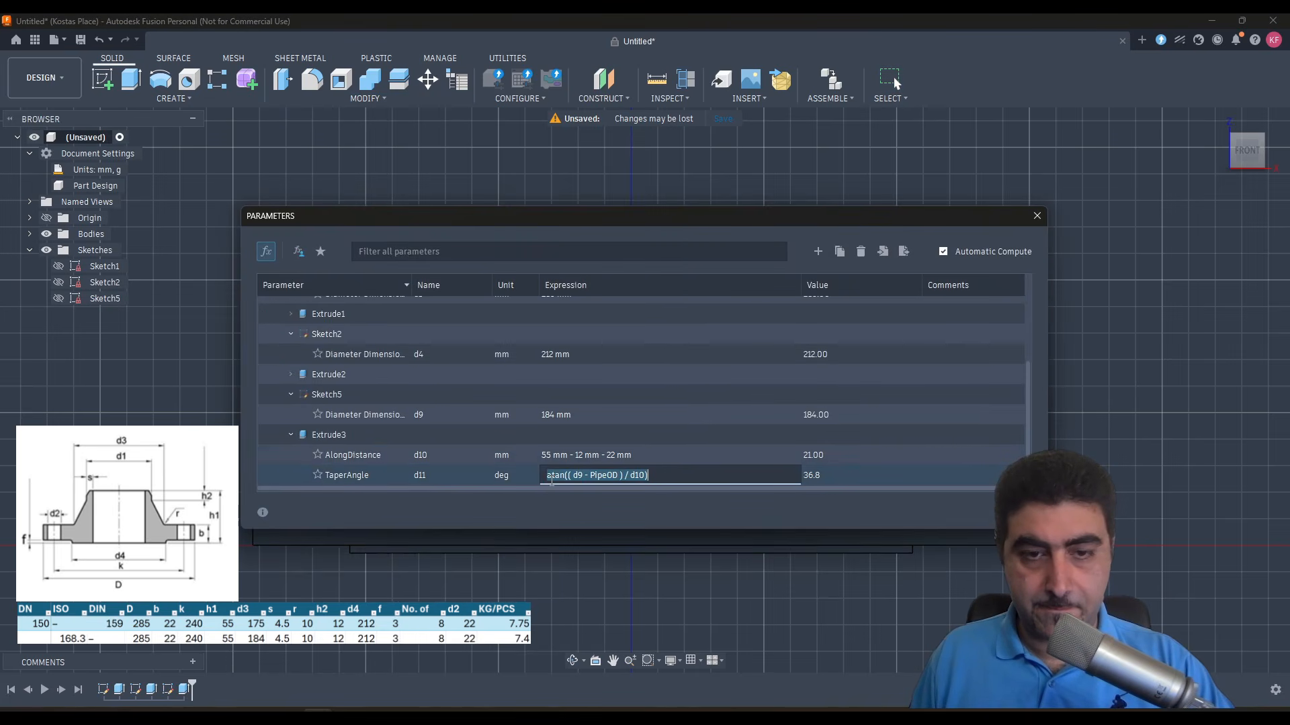
left_click(548, 476)
type("-")
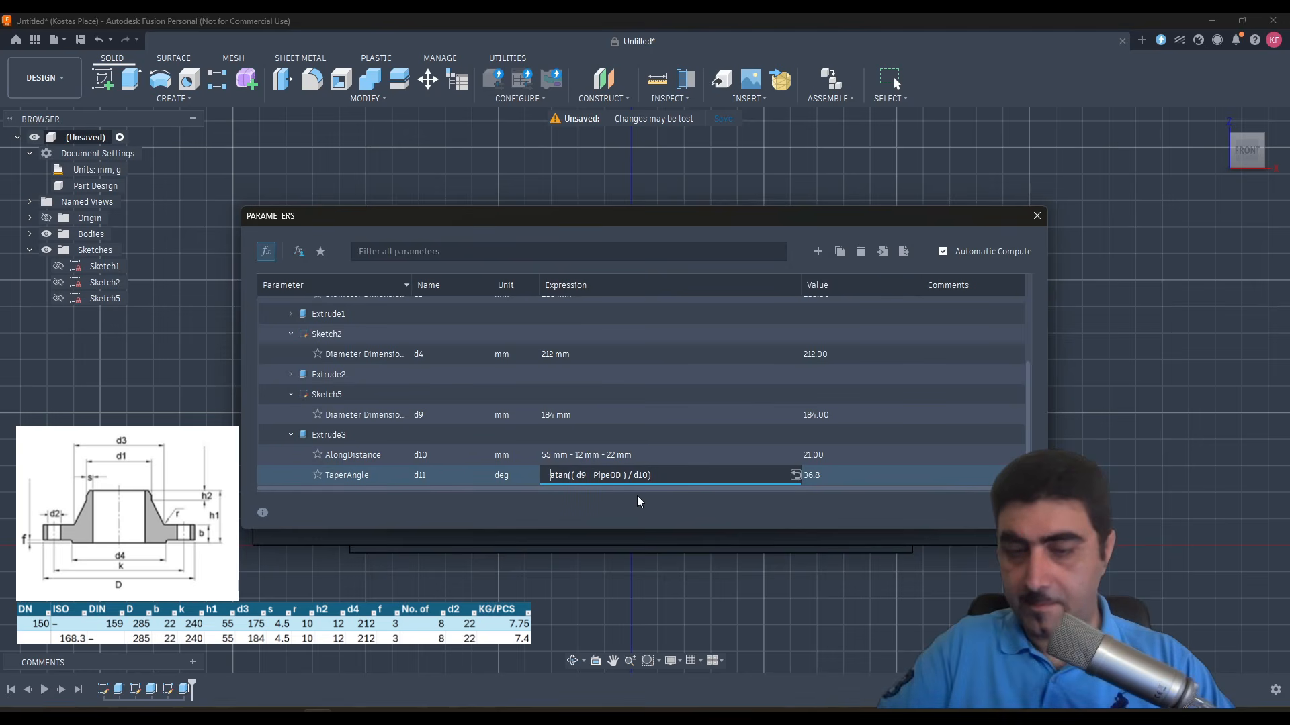
key("Return")
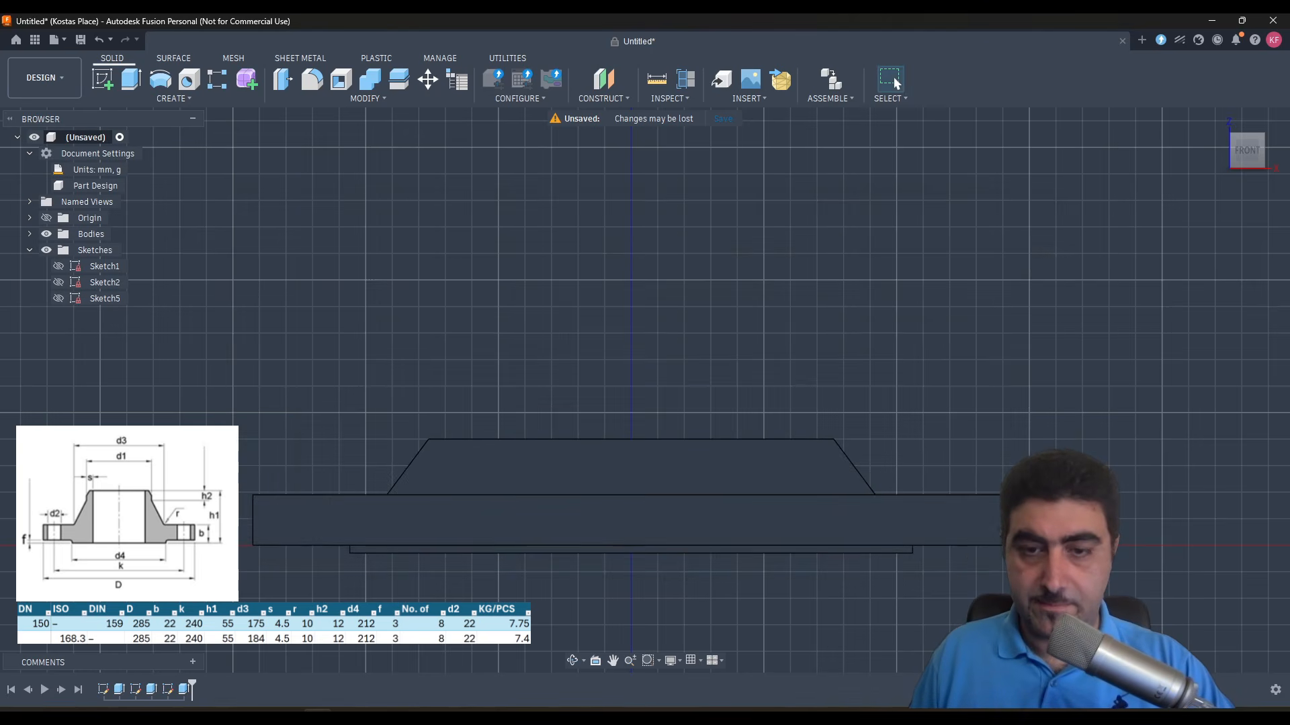
- Sketch a circle with diameter PipeOD centred on the hub's top face and place its dimension outside the flange outline
middle_click_drag(807, 481, 739, 568, "shift")
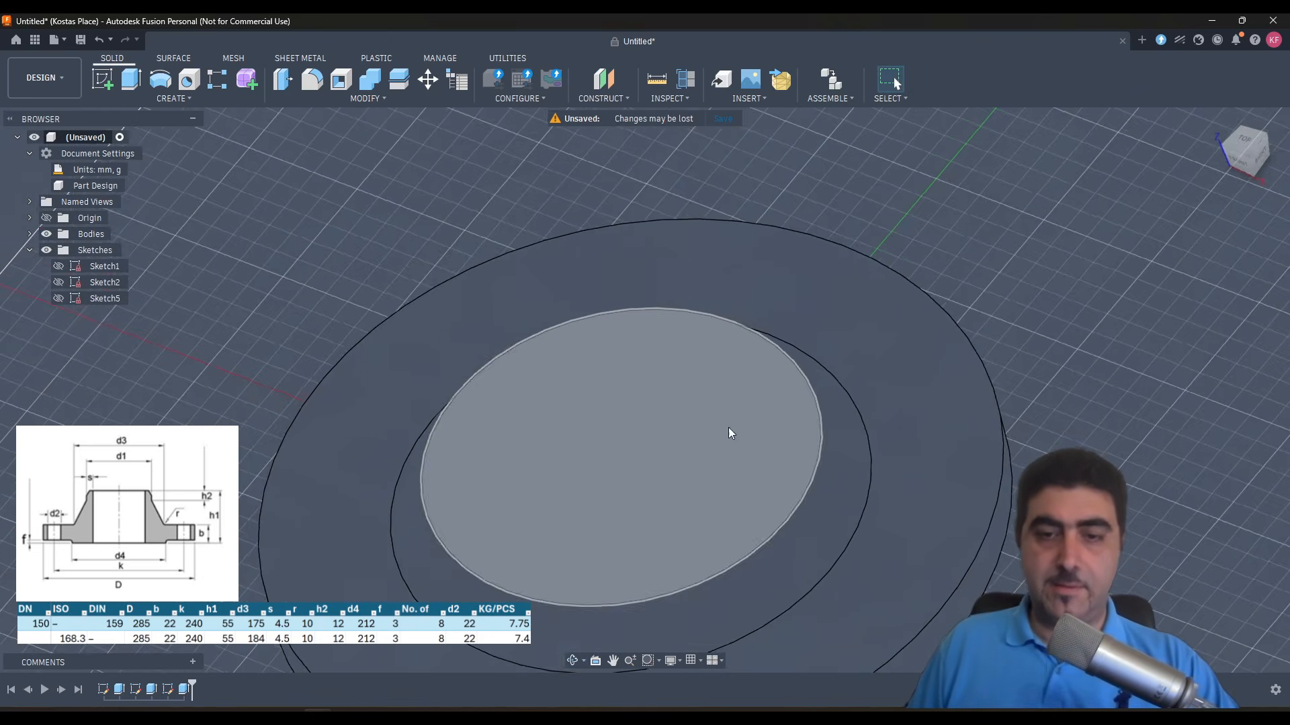
scroll(654, 333, "up", 3)
scroll(657, 340, "down", 5)
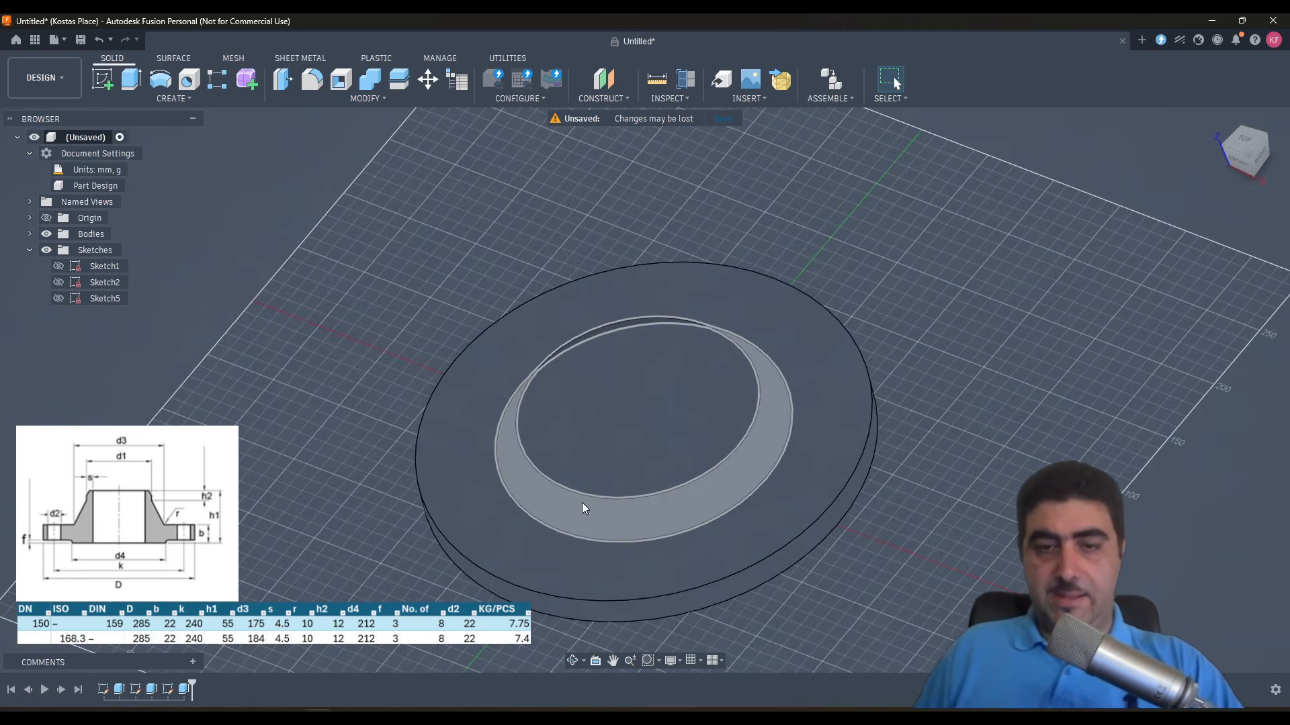
middle_click_drag(582, 502, 621, 456, "shift")
left_click(621, 418)
key("c")
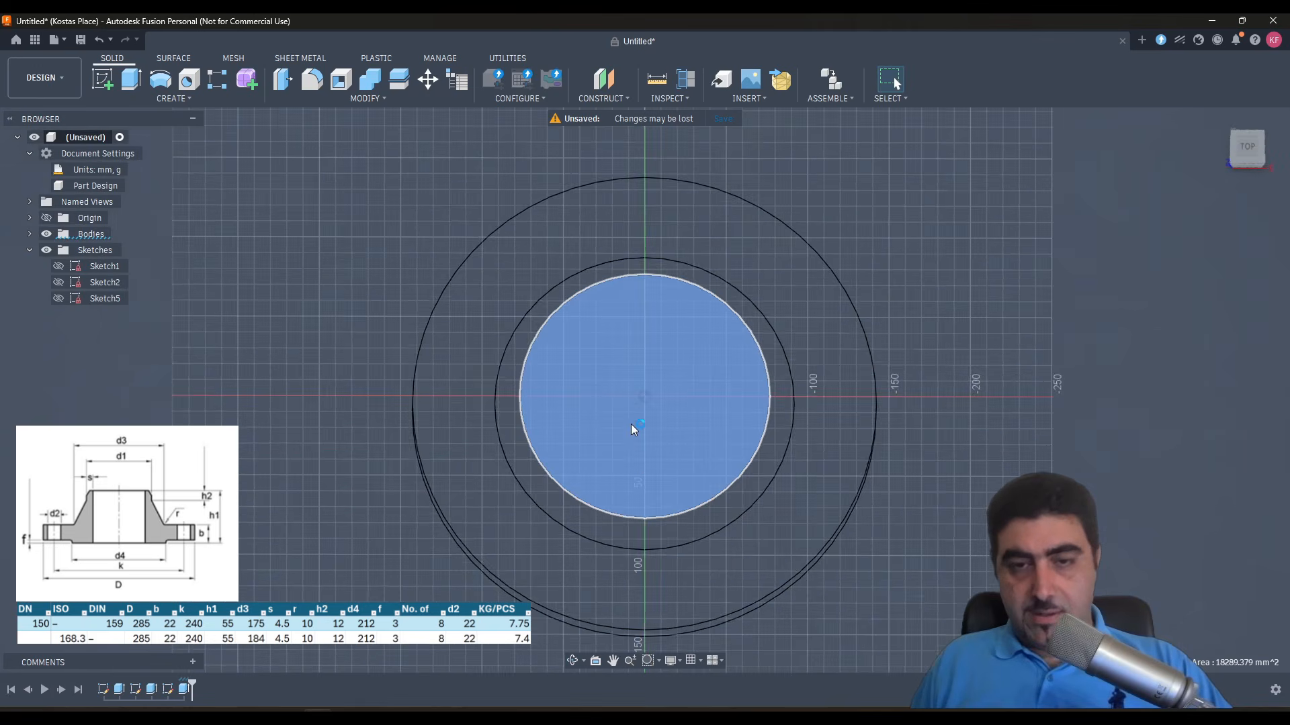
left_click(645, 389)
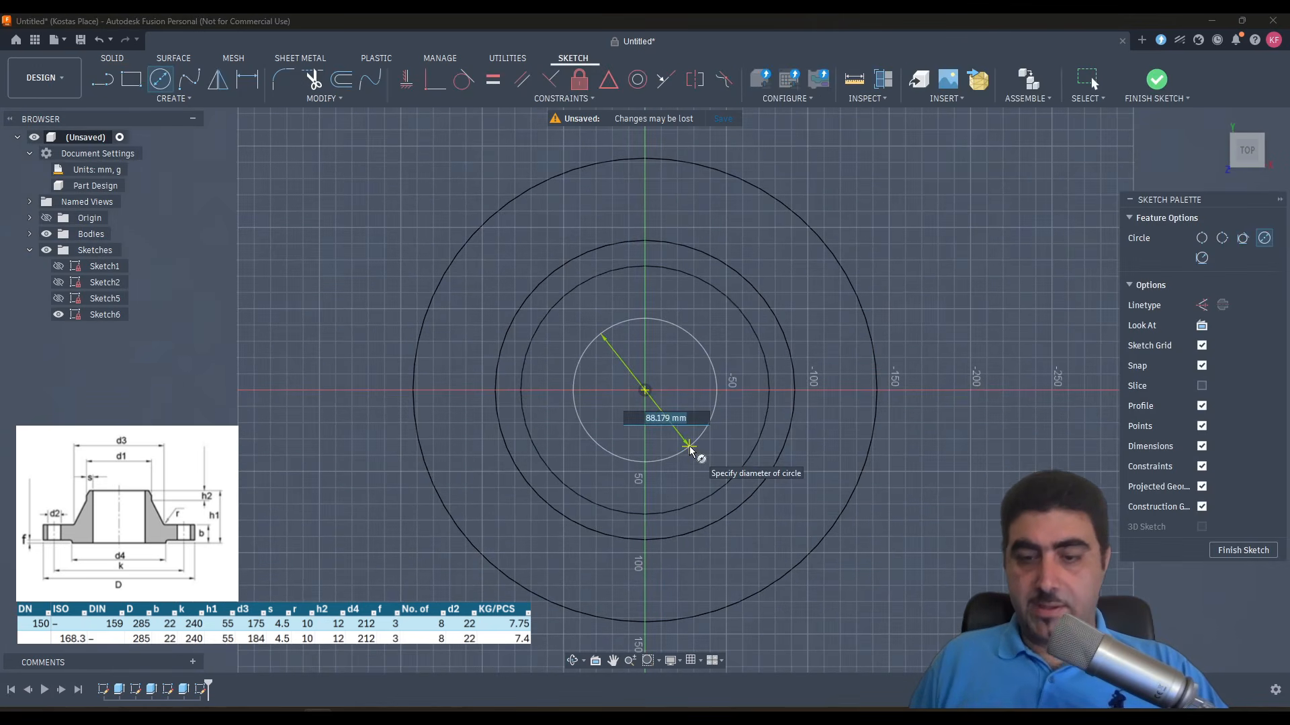
type("Pip")
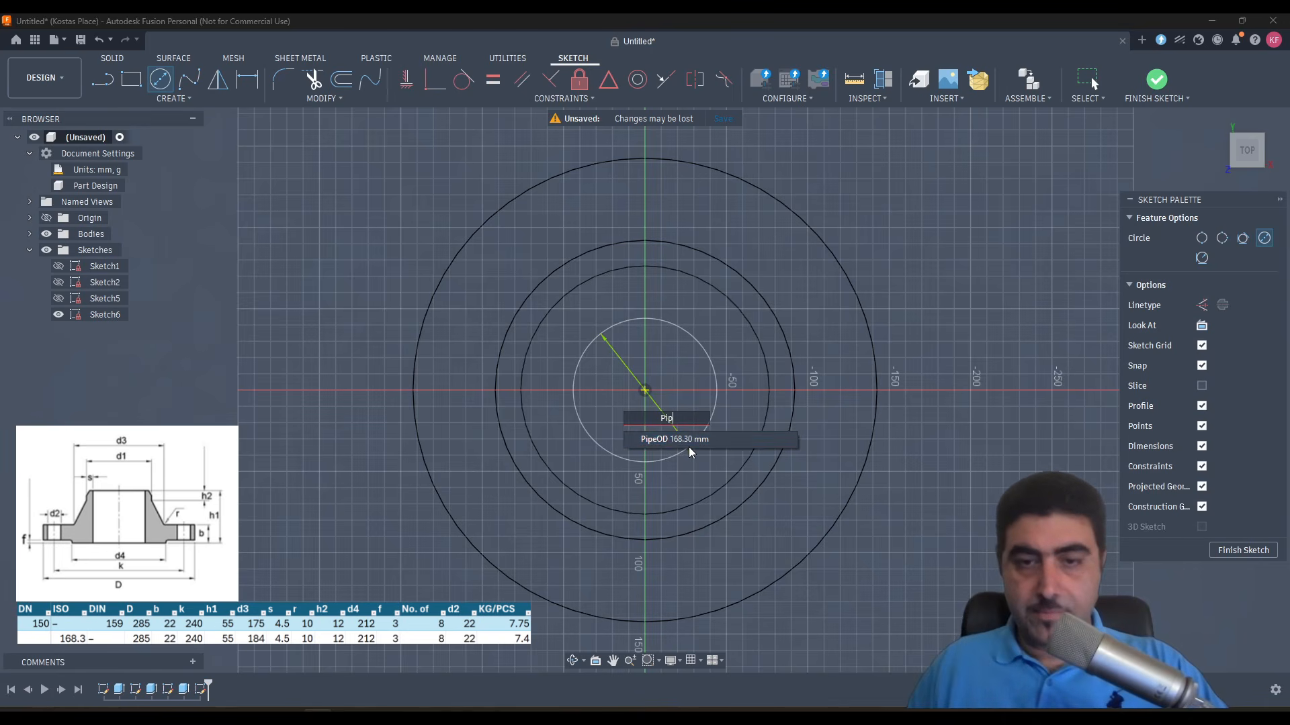
left_click(689, 443)
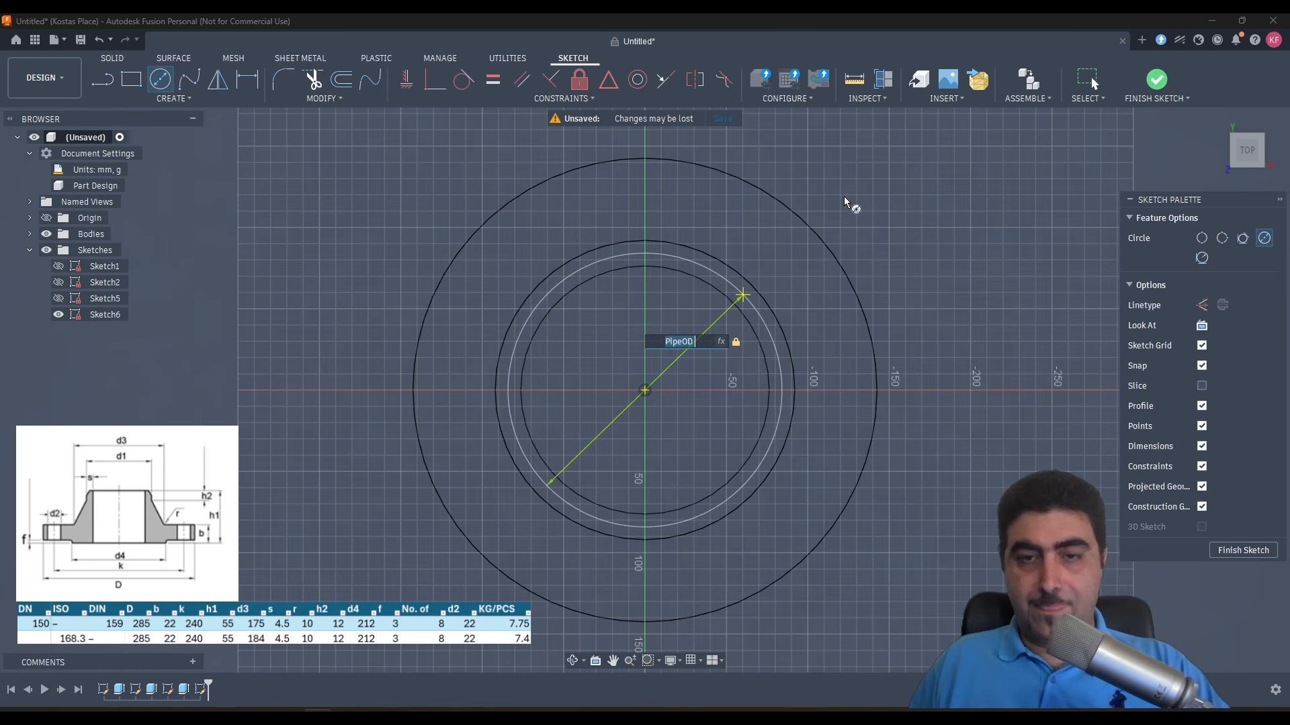
key("Return")
key("Escape")
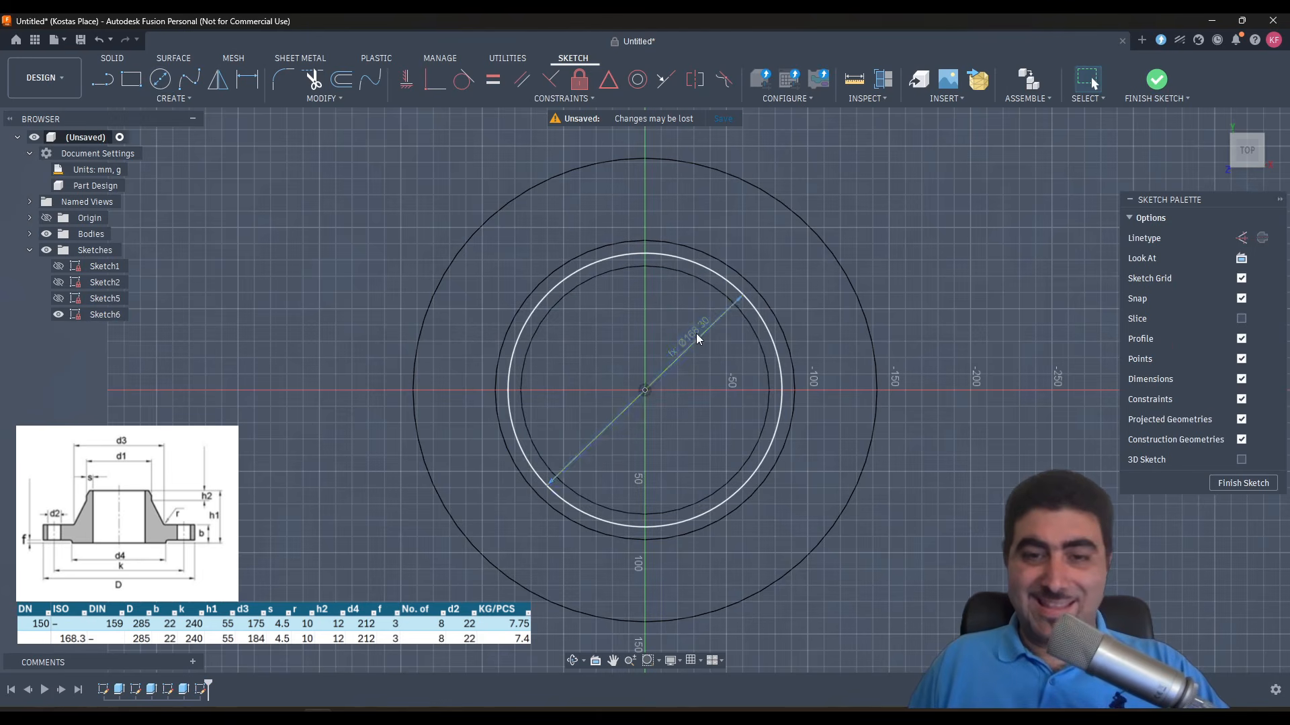
left_click_drag(690, 336, 853, 185)
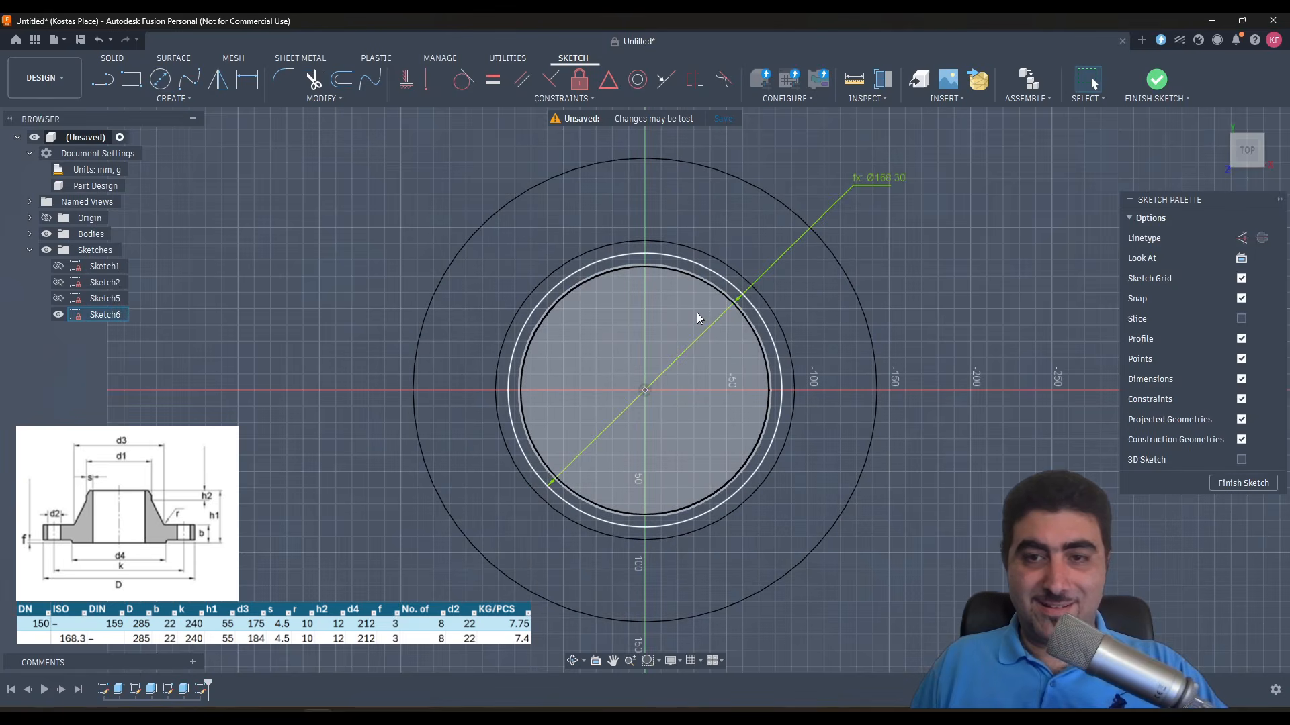
- Halve the diameter difference in the hub's TaperAngle expression, making it -atan(((d9 - PipeOD) / 2) / d10), and accept it
mouse_move(693, 320)
middle_mouse_down("shift")
mouse_move(700, 219)
mouse_move(698, 230)
middle_mouse_up("shift")
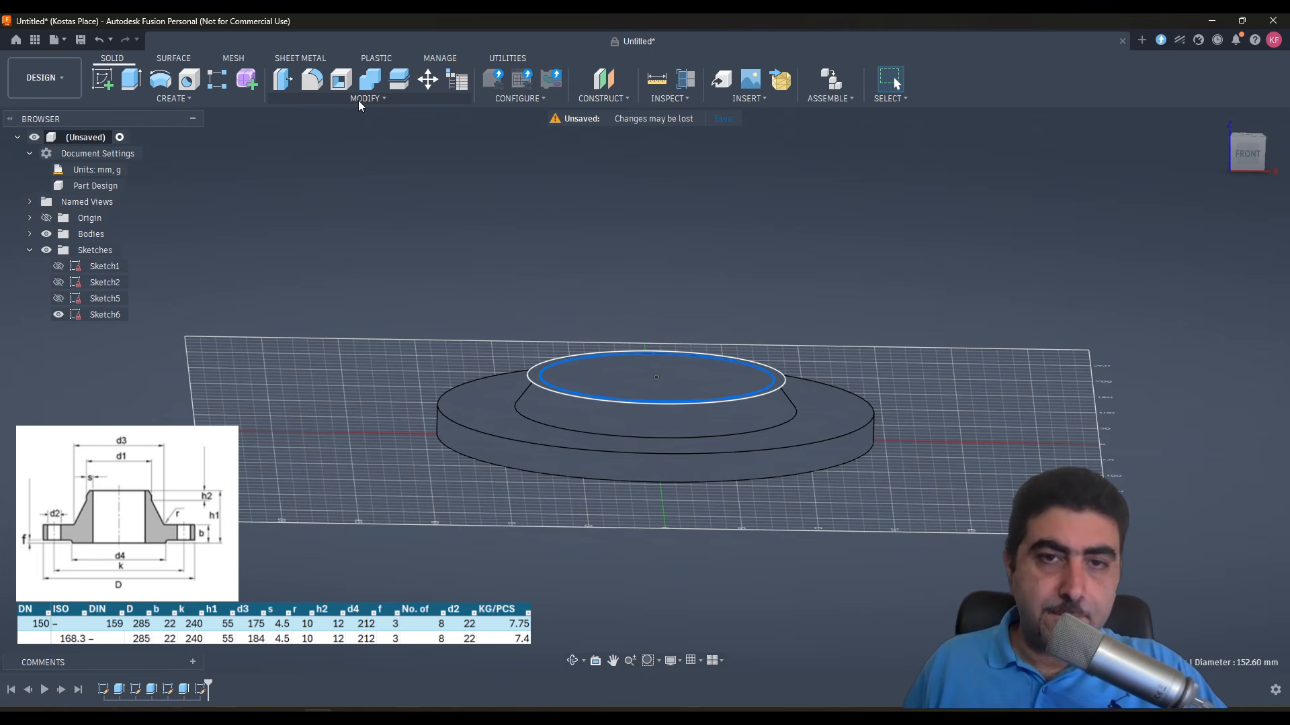
left_click(357, 99)
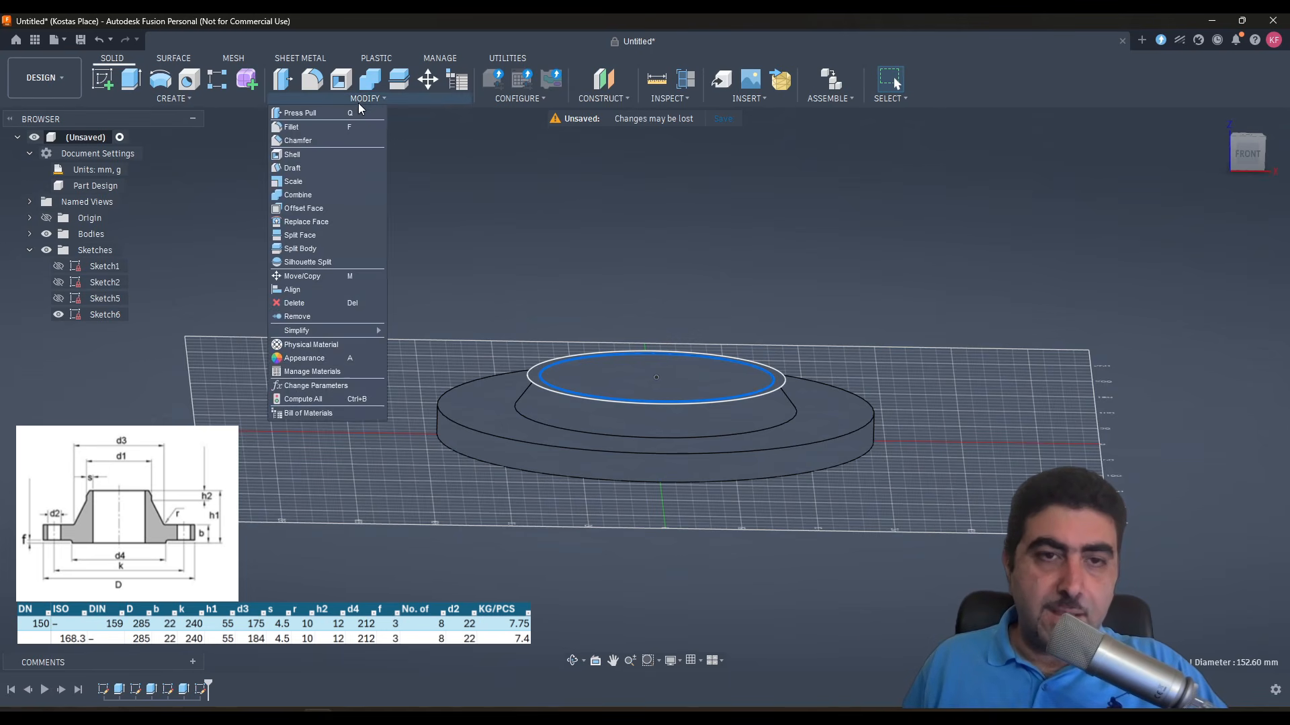
left_click(351, 384)
scroll(546, 384, "down", 5)
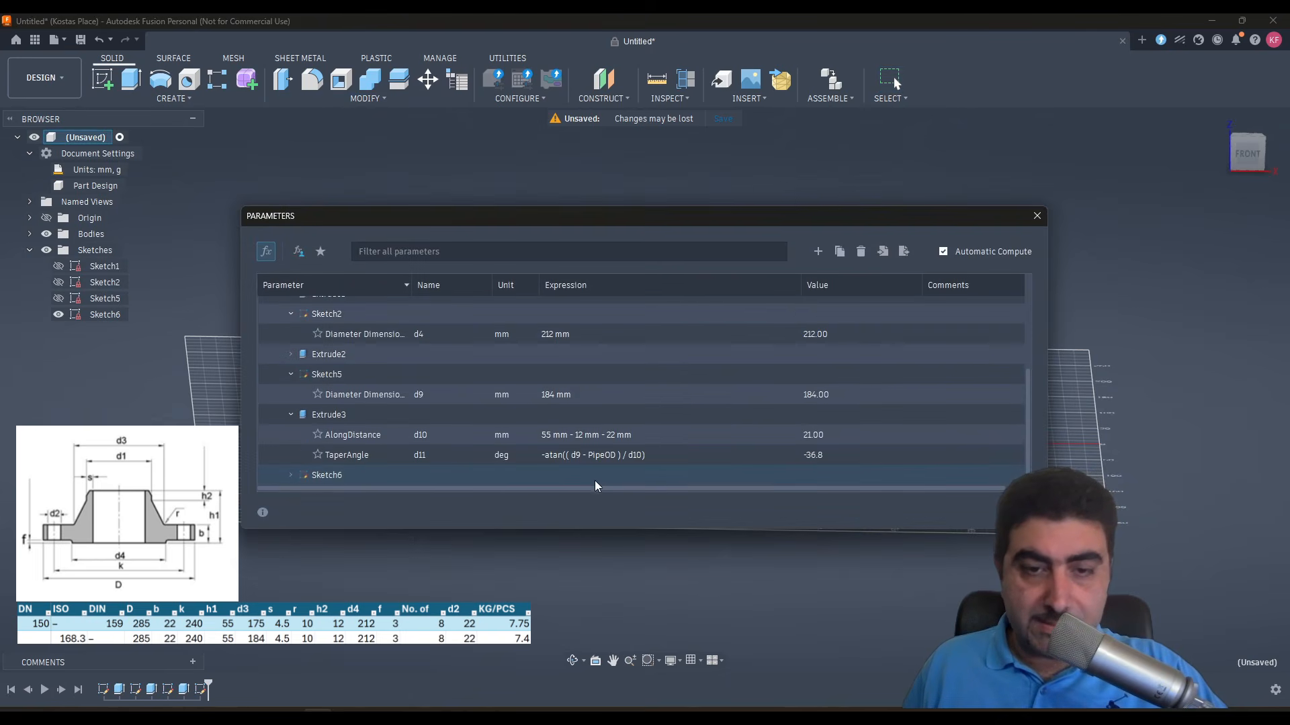
double_click(566, 455)
left_click(574, 456)
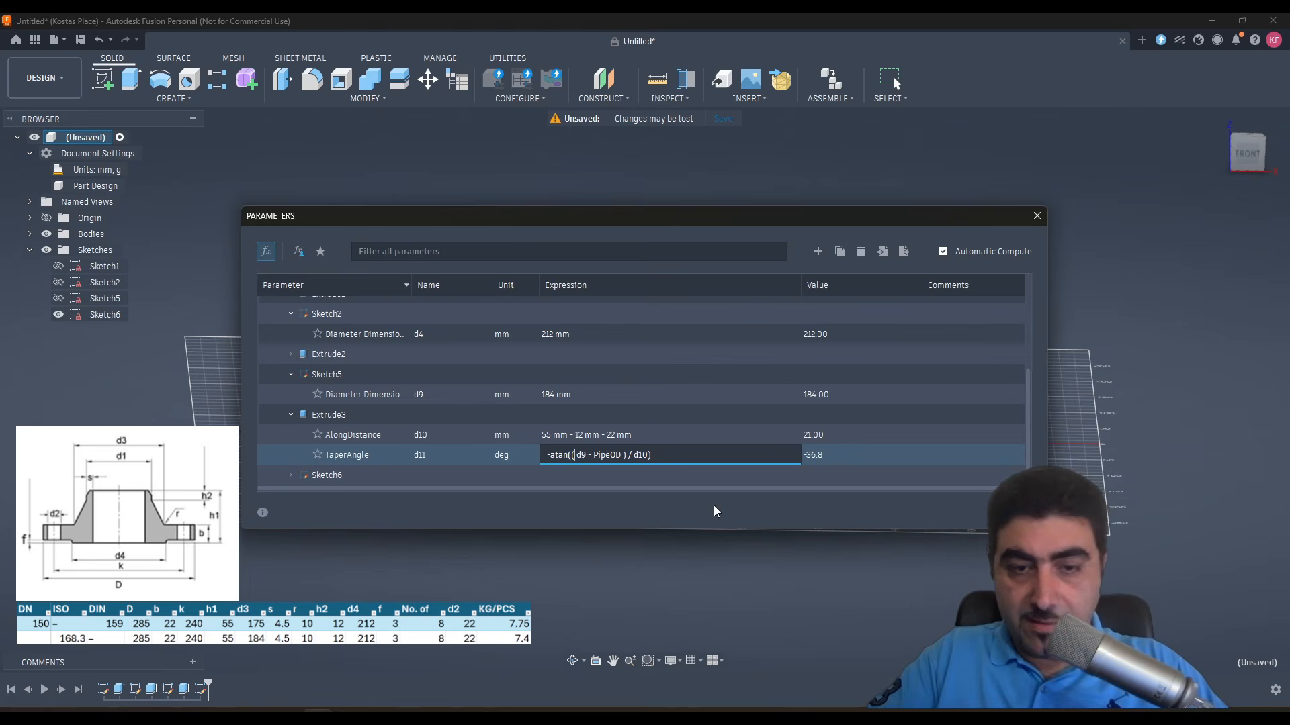
type("(")
key("Right")
key("Right")
key("Right")
key("Right")
key("Right")
key("Right")
key("Right")
key("Right")
key("Right")
key("Right")
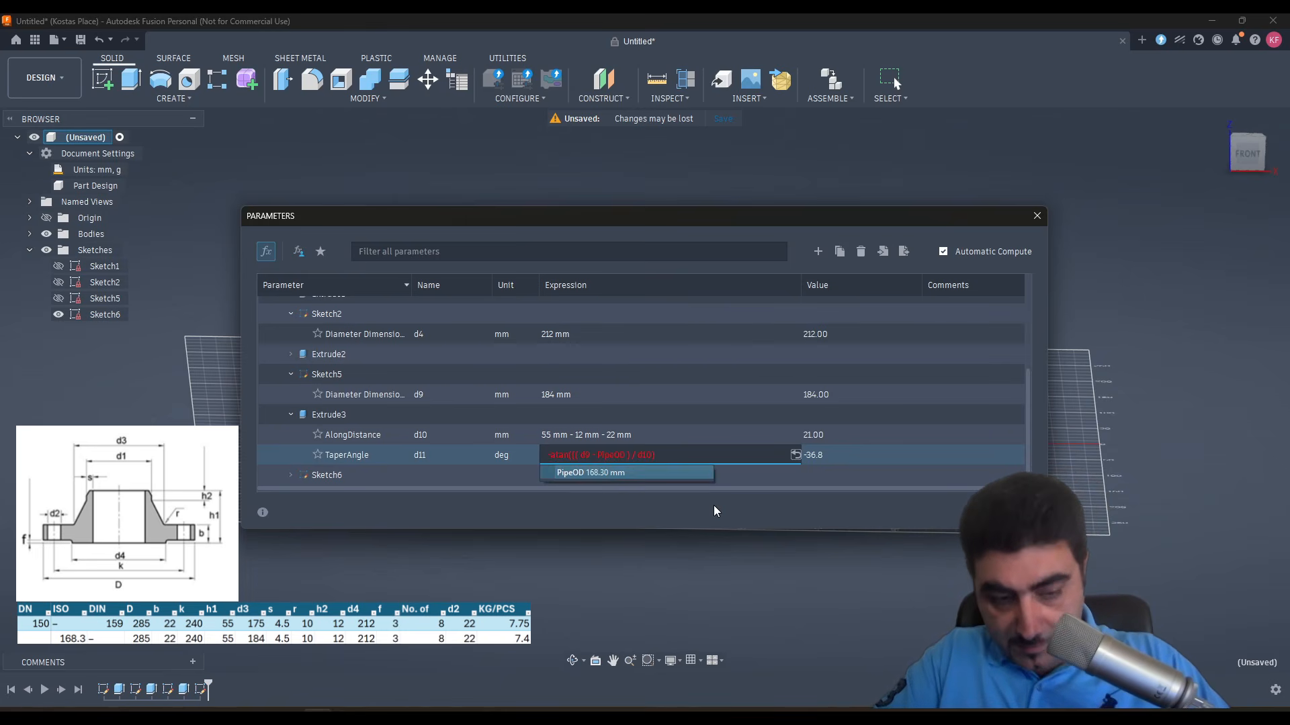
type(")/2")
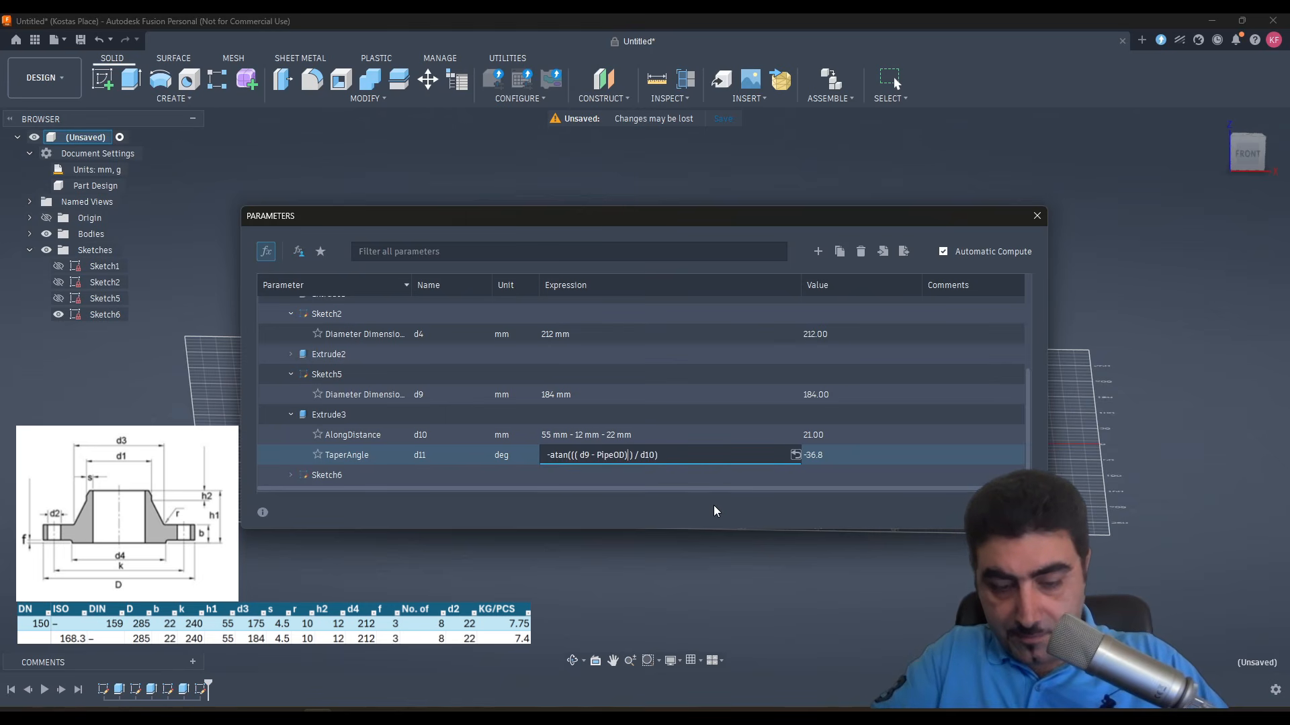
left_click(674, 435)
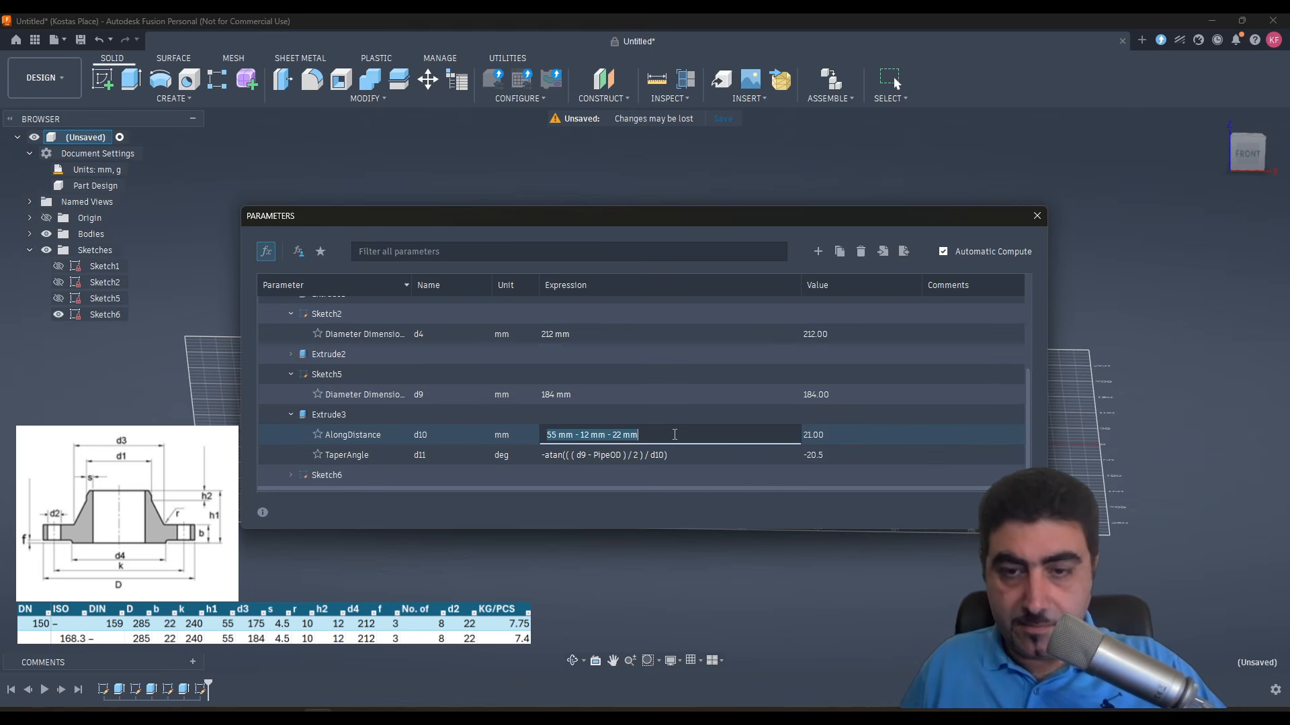
key("Escape")
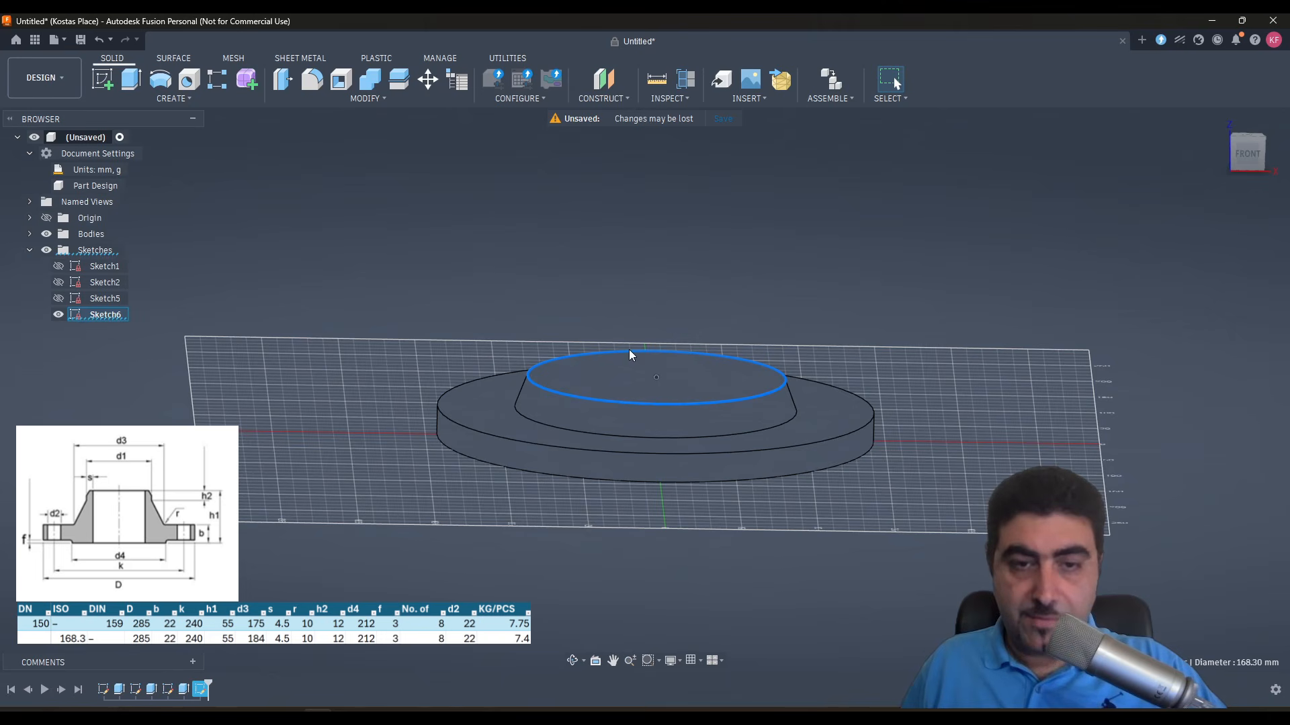
- Reopen the sketch on the hub's top face and set its circle diameter to PipeOD-7.11*2
middle_click_drag(757, 387, 638, 382, "shift")
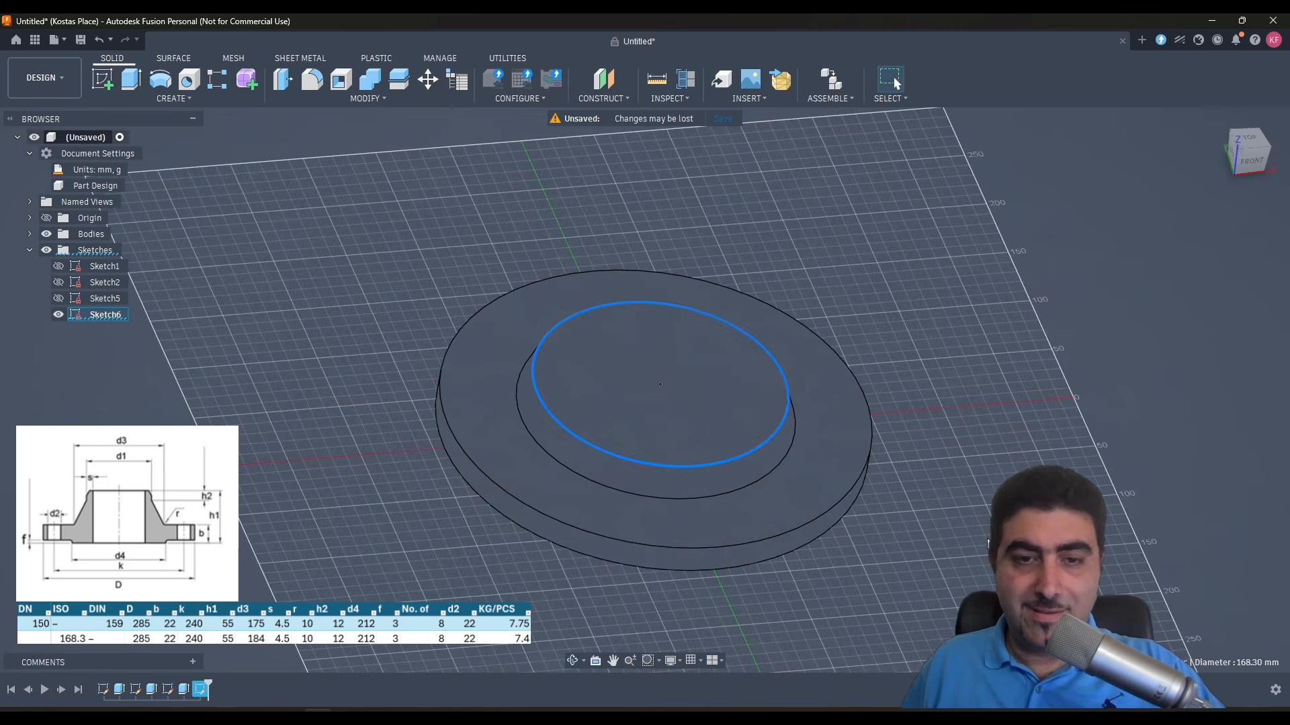
right_click(101, 312)
left_click(28, 371)
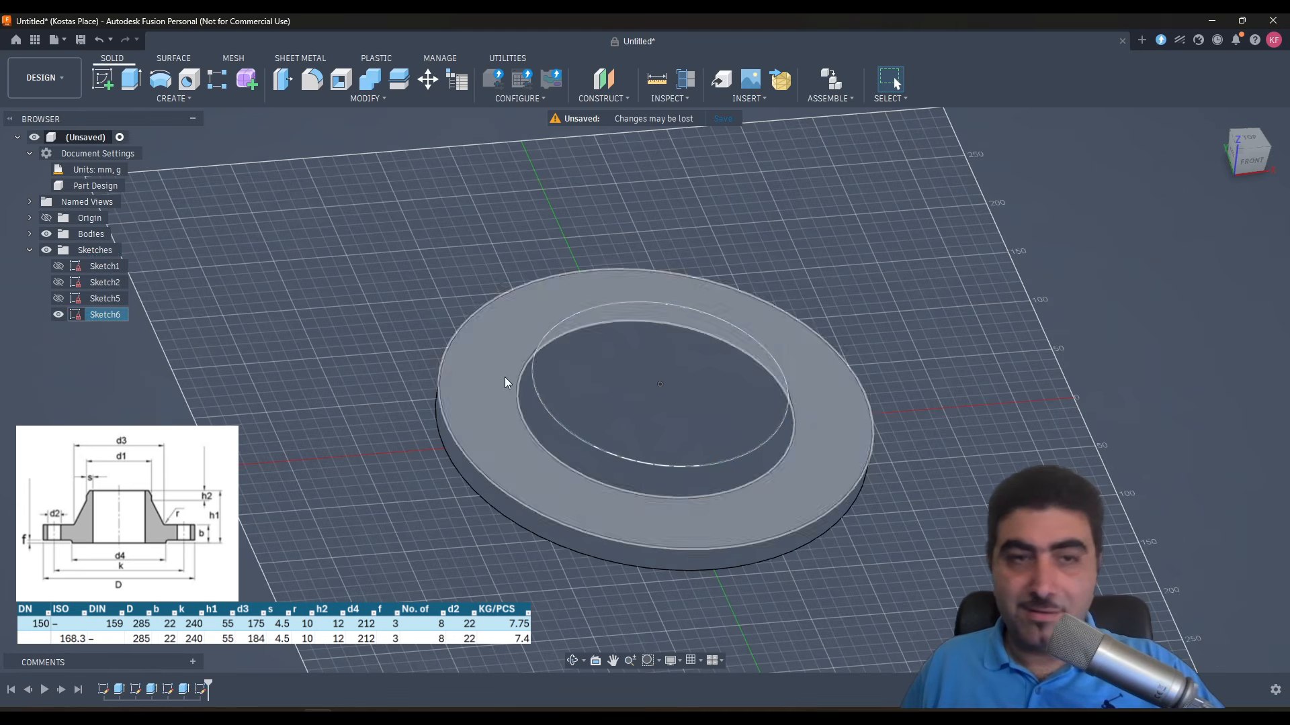
right_click(103, 317)
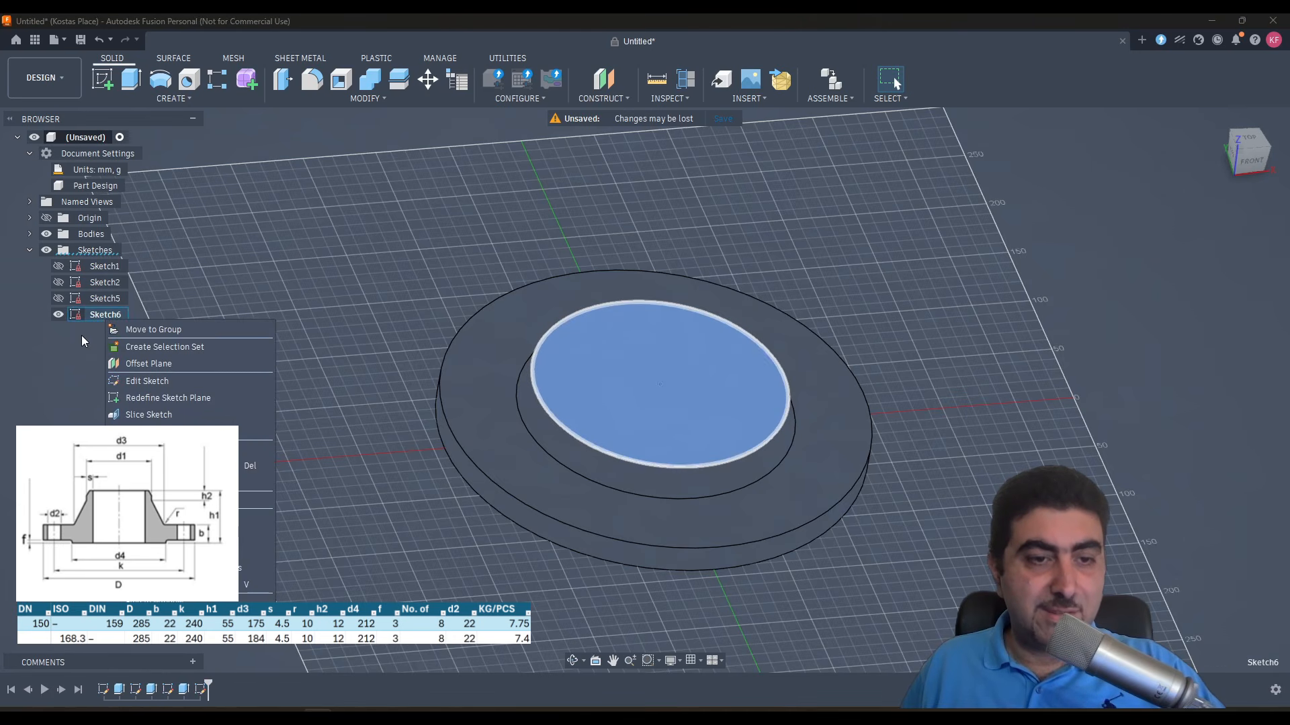
left_click(82, 336)
double_click(90, 314)
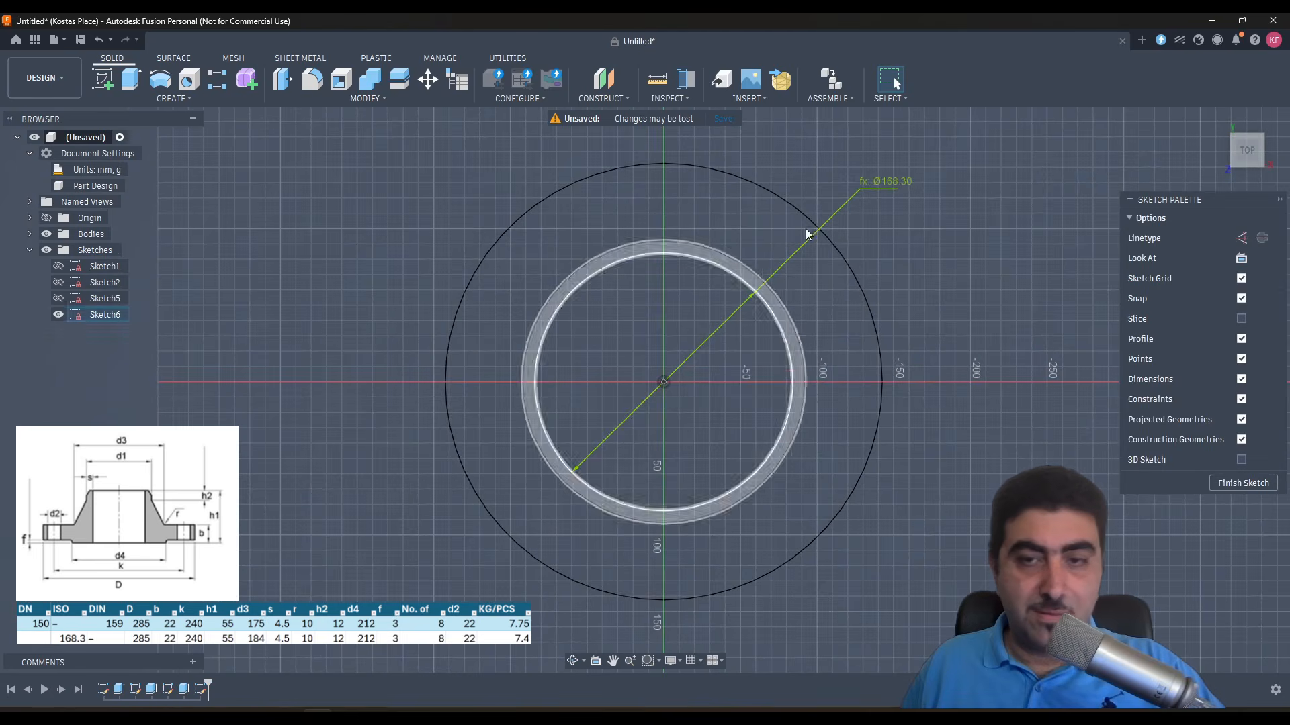
double_click(879, 188)
key("End")
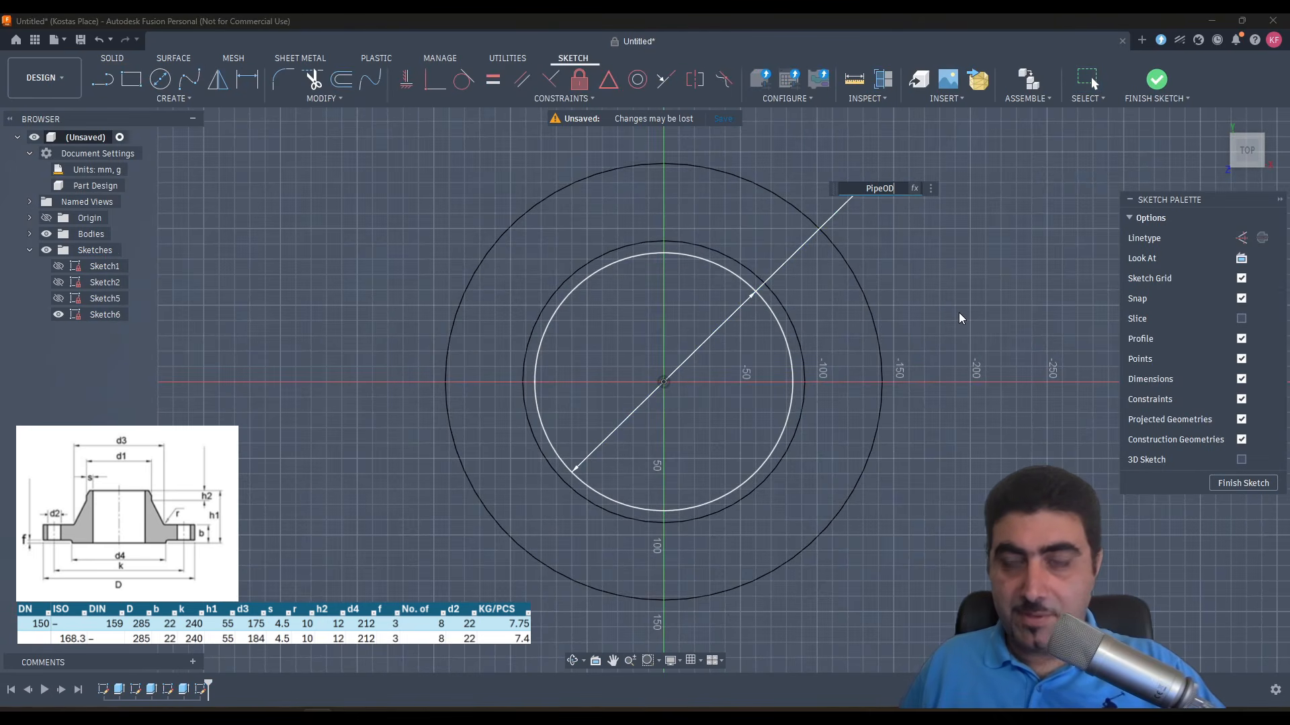
type("-7.")
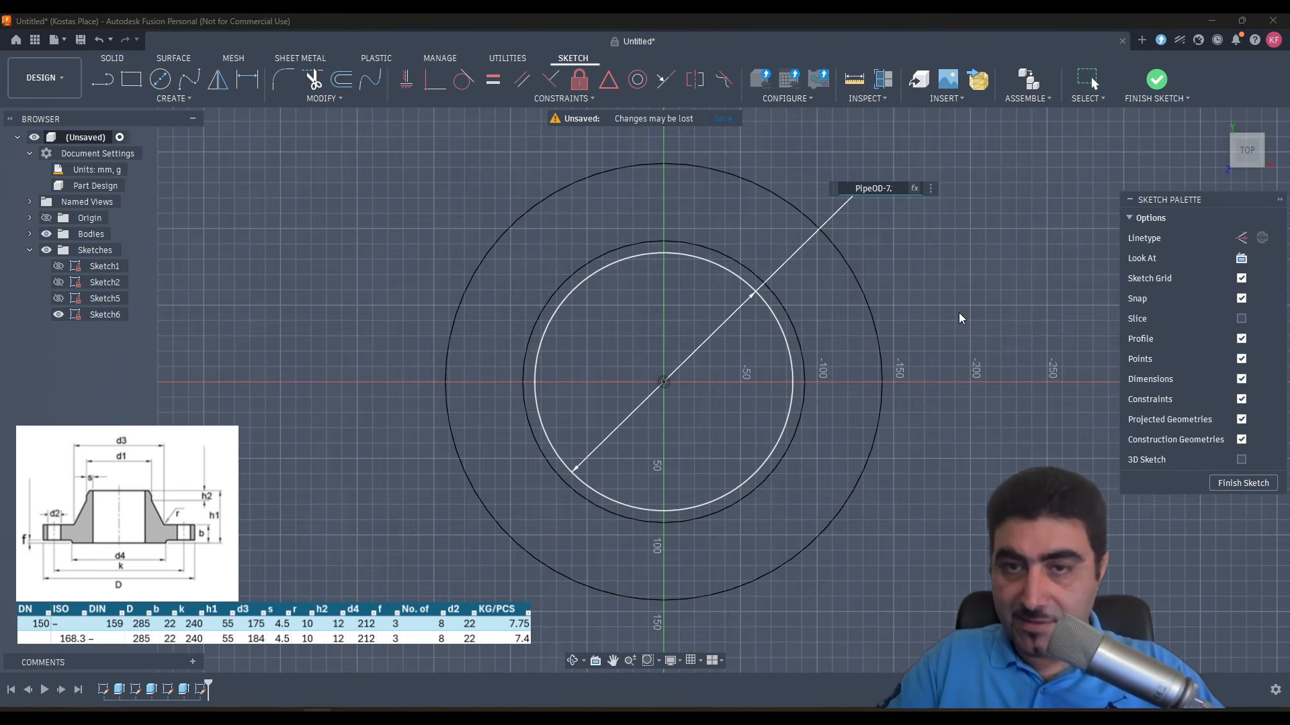
type("11*2")
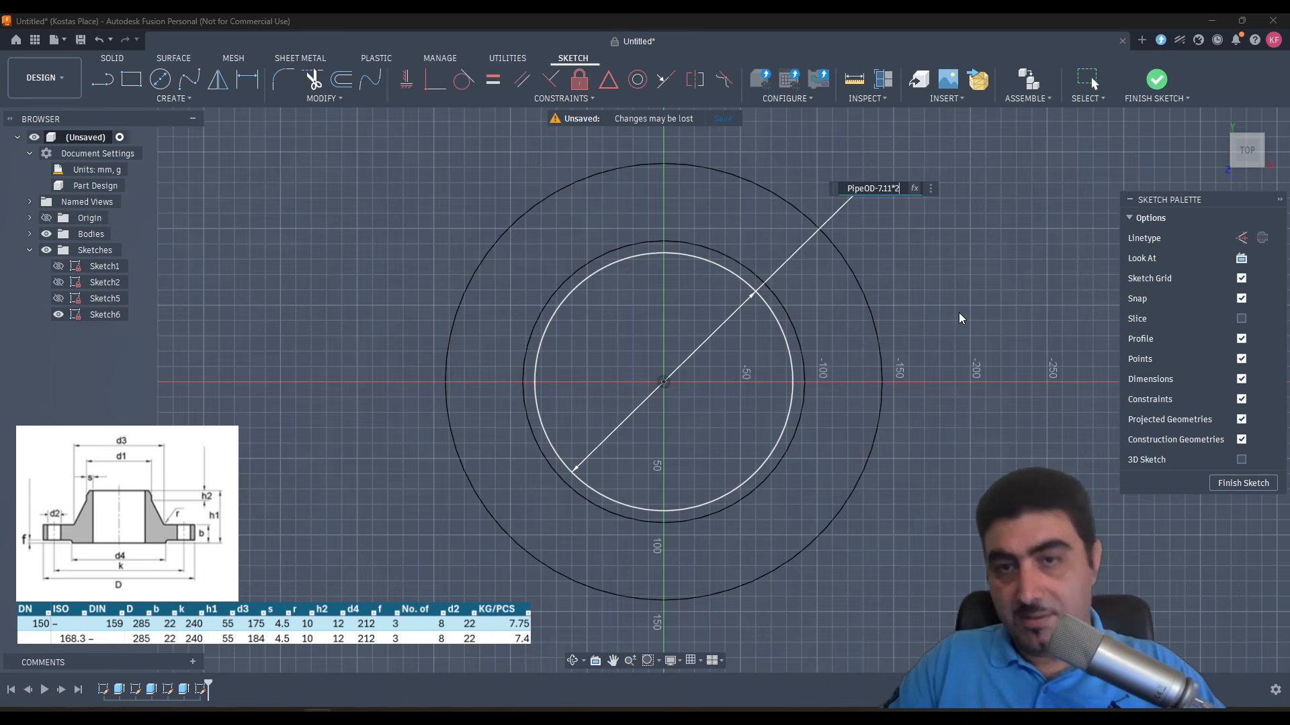
key("Return")
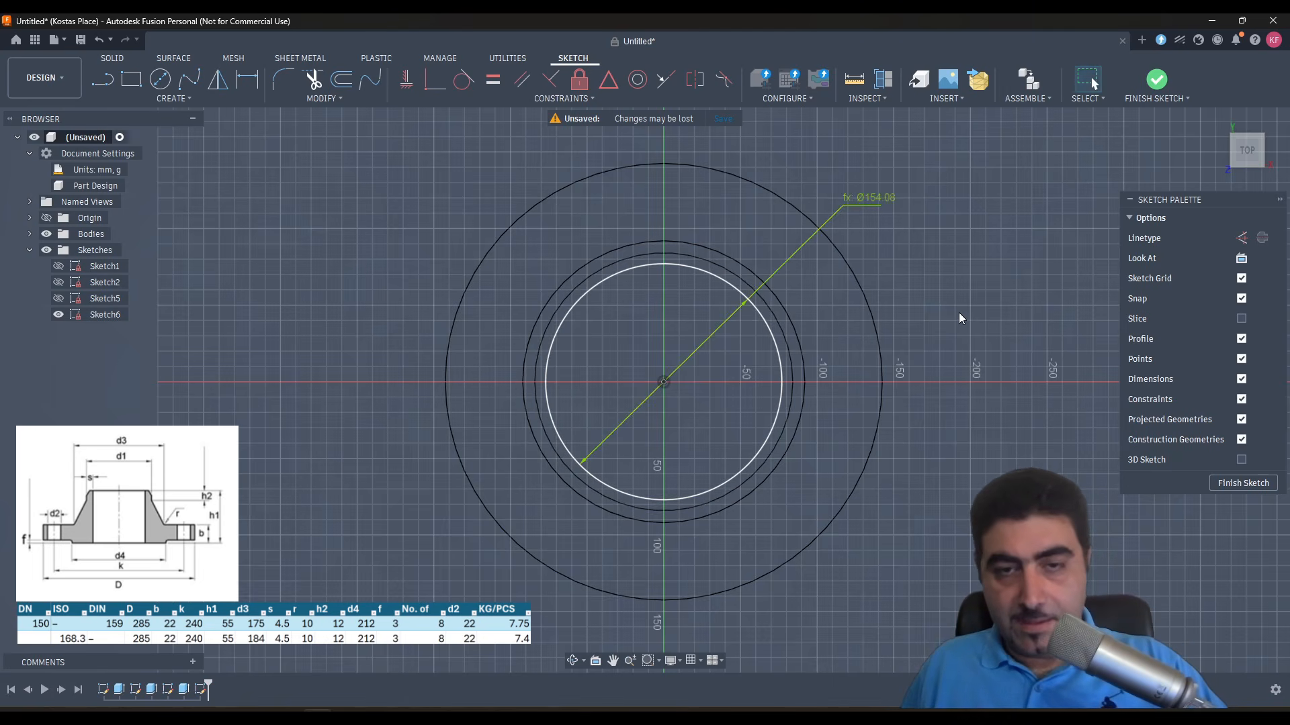
- Extrude the inner circle on the hub's top face as a cut with extent All through Body1 to form the bore
key("e")
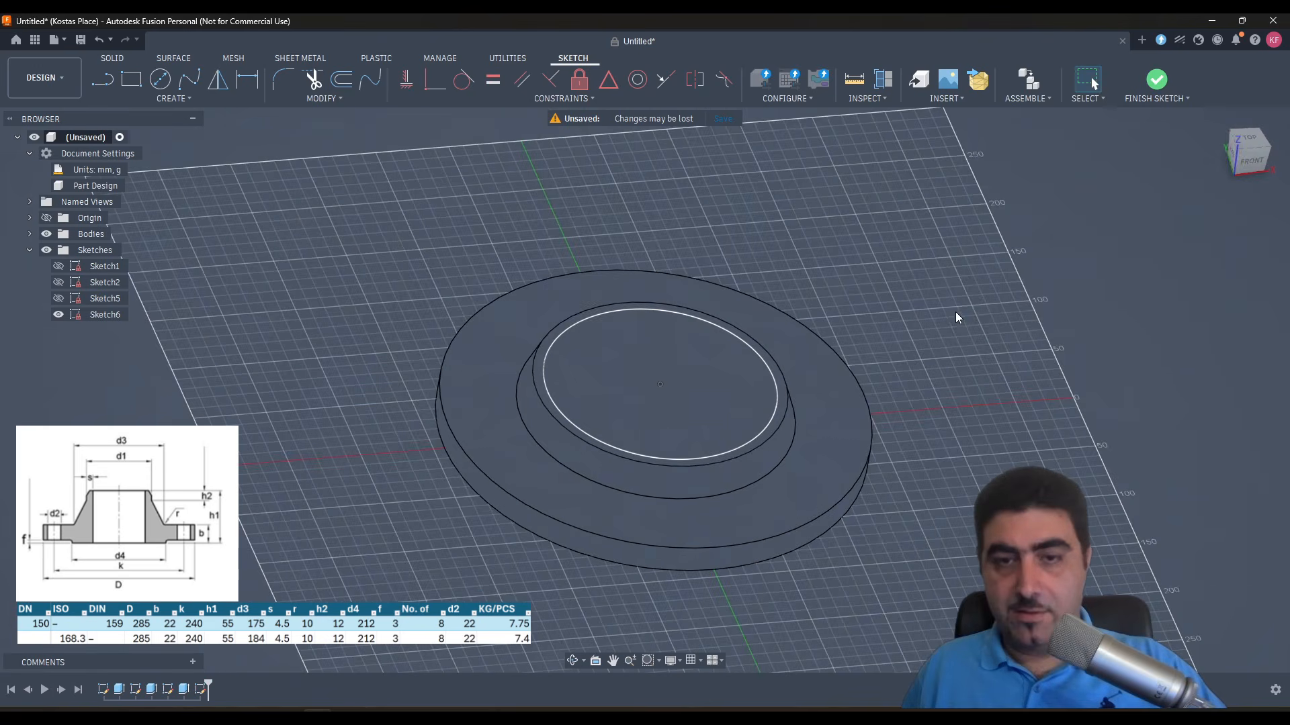
middle_click_drag(916, 368, 864, 351, "shift")
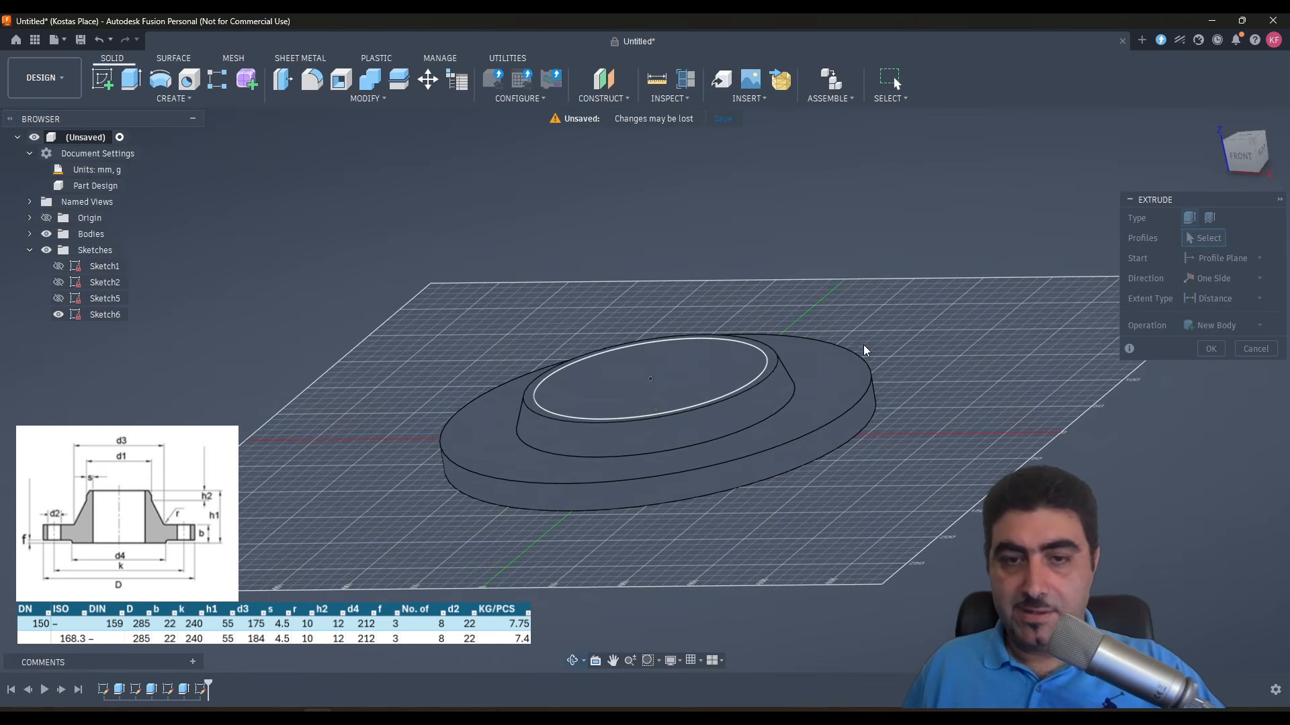
left_click(1221, 303)
left_click(1203, 334)
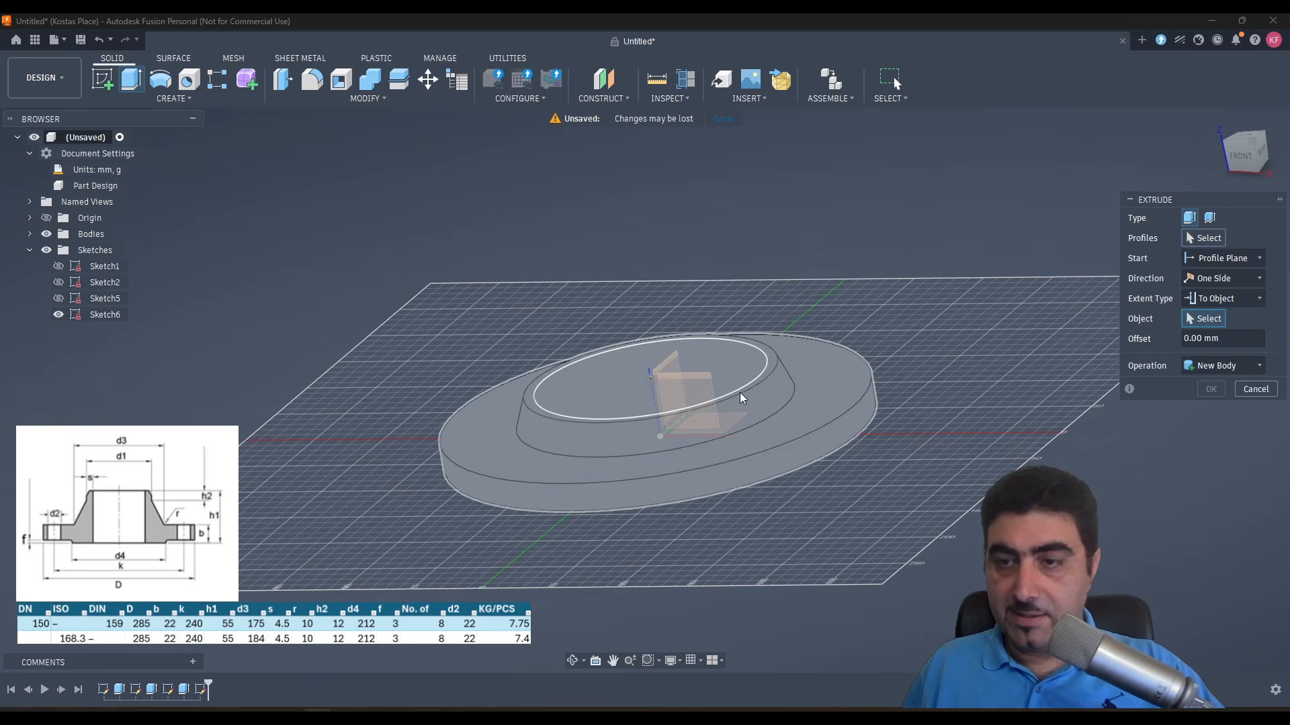
left_click(1181, 350)
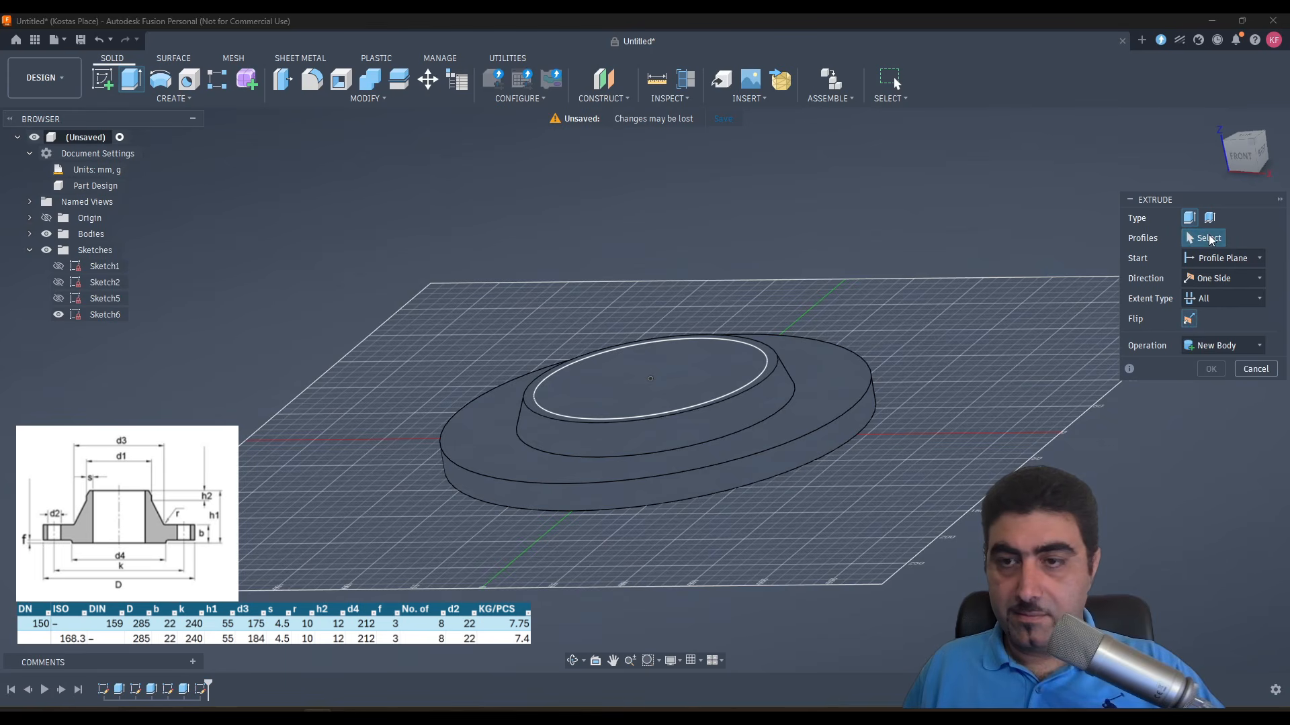
left_click(604, 373)
middle_click_drag(937, 376, 980, 413)
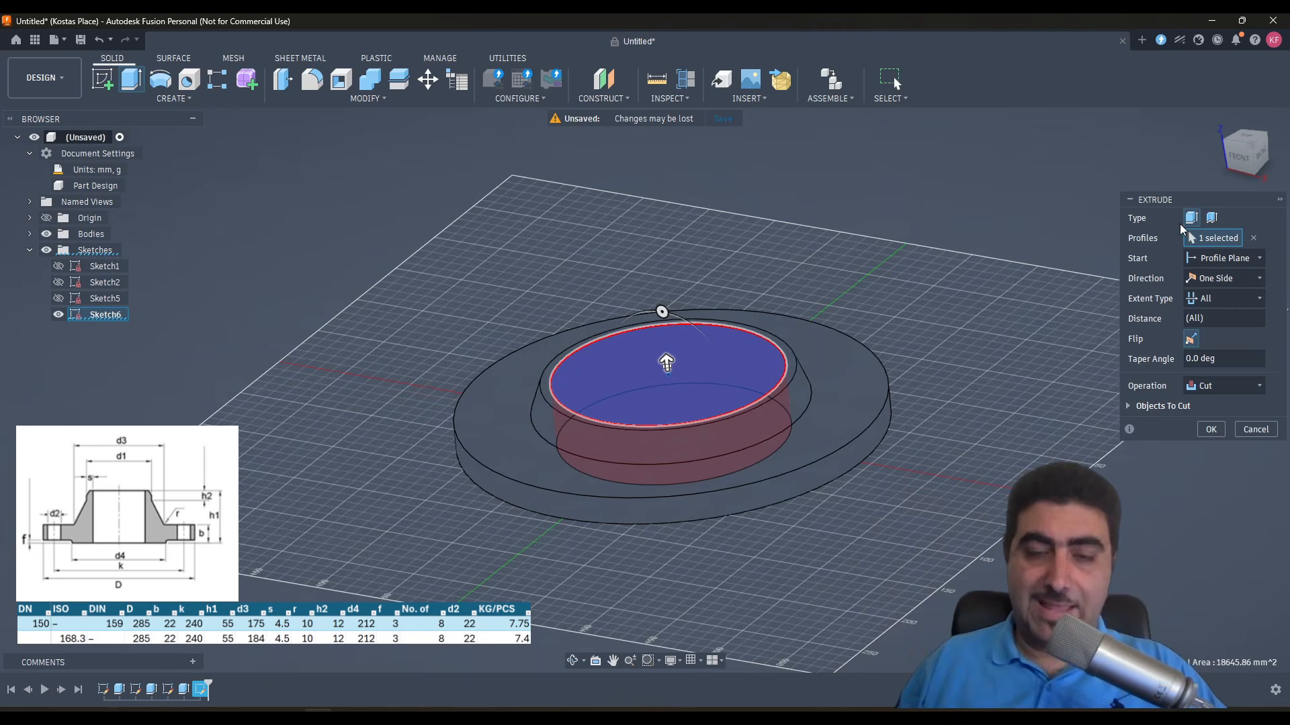
middle_click_drag(728, 393, 714, 349, "shift")
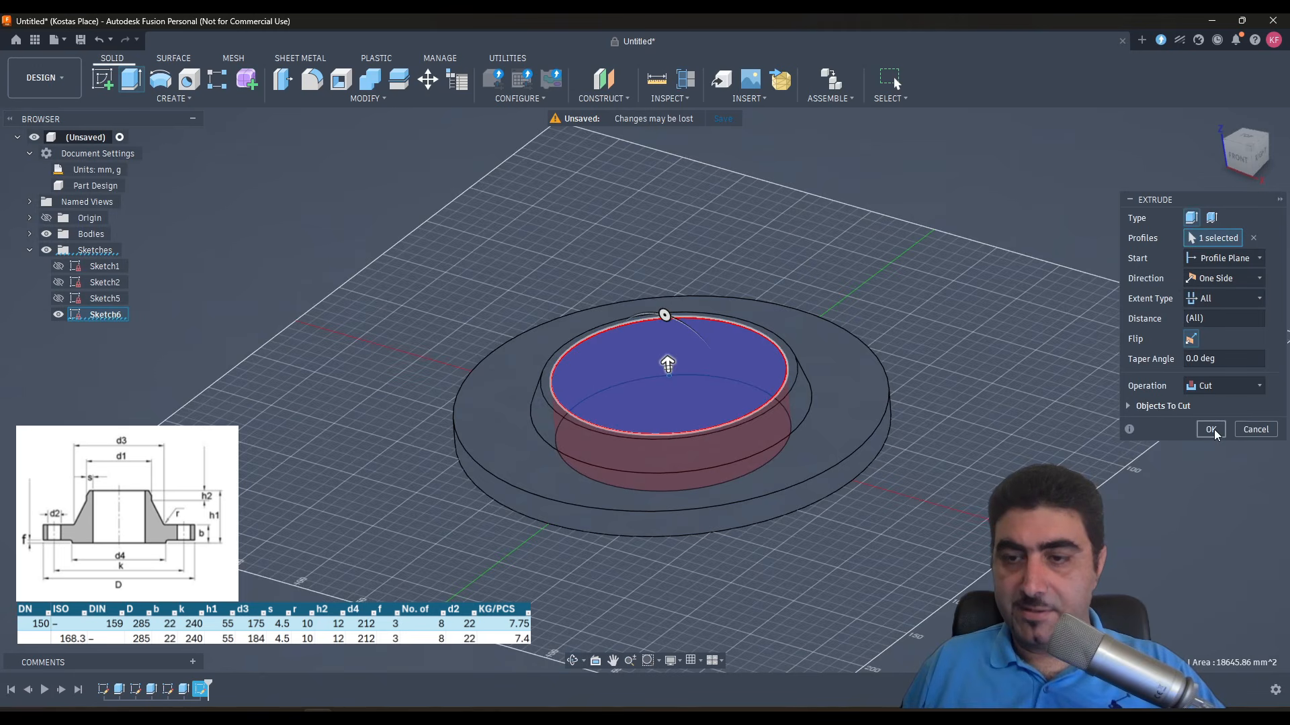
left_click(1206, 385)
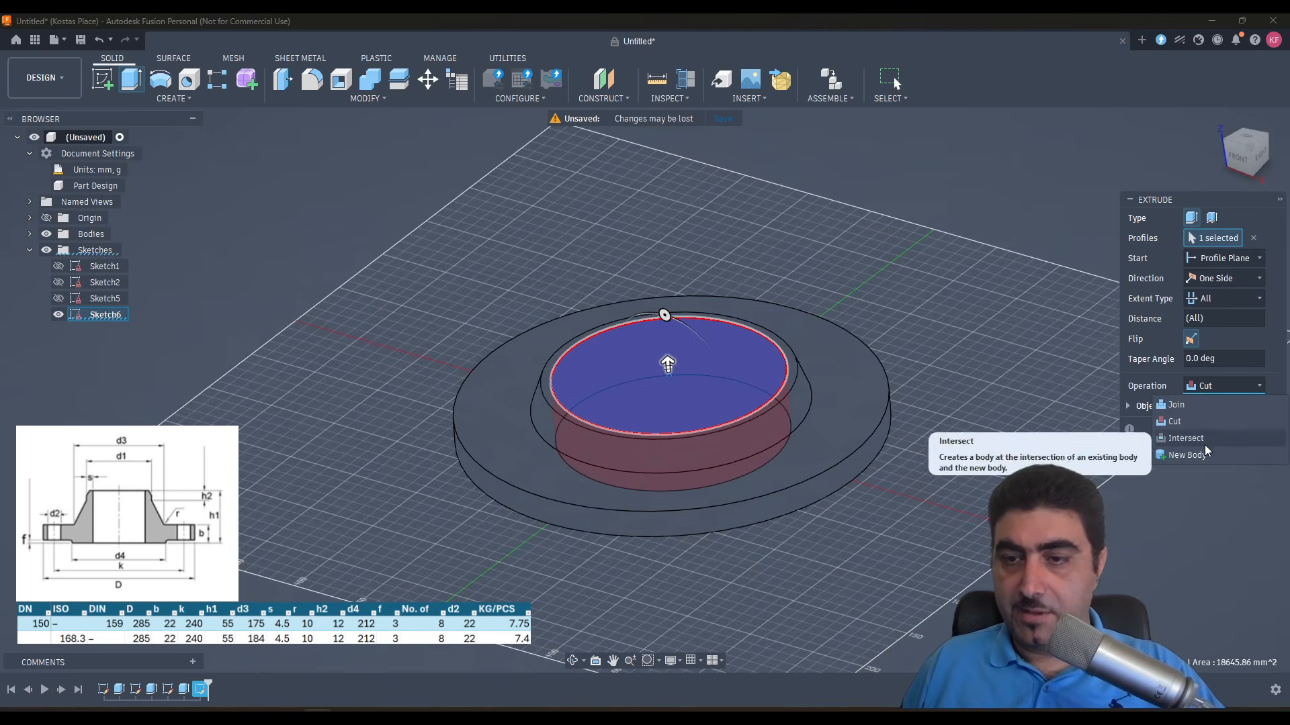
left_click(1216, 386)
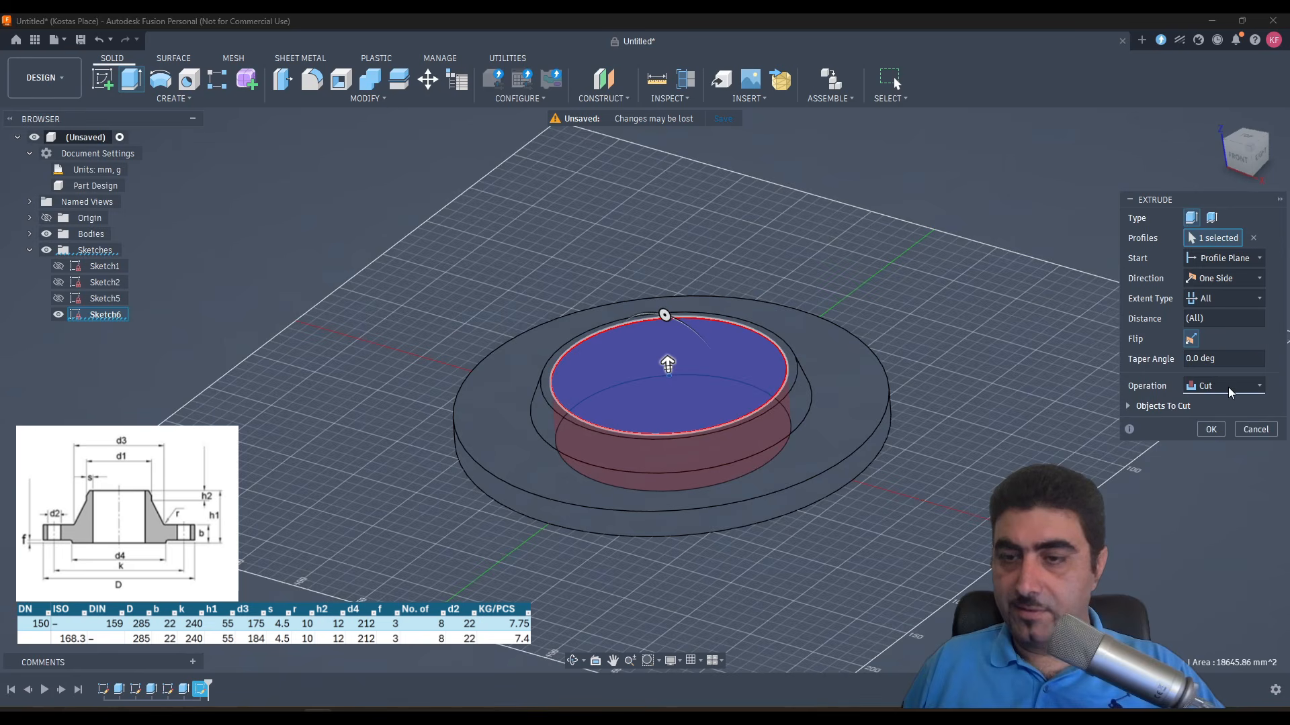
left_click(1229, 389)
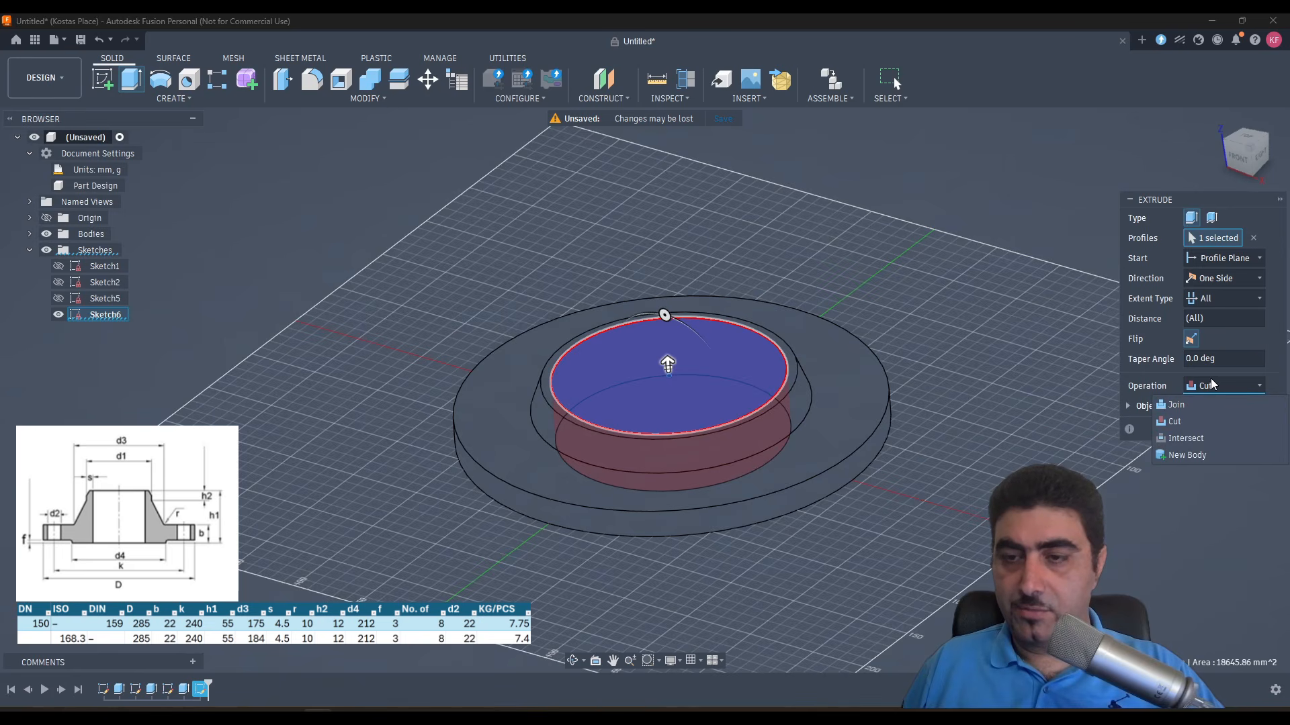
left_click(1198, 387)
left_click(1132, 406)
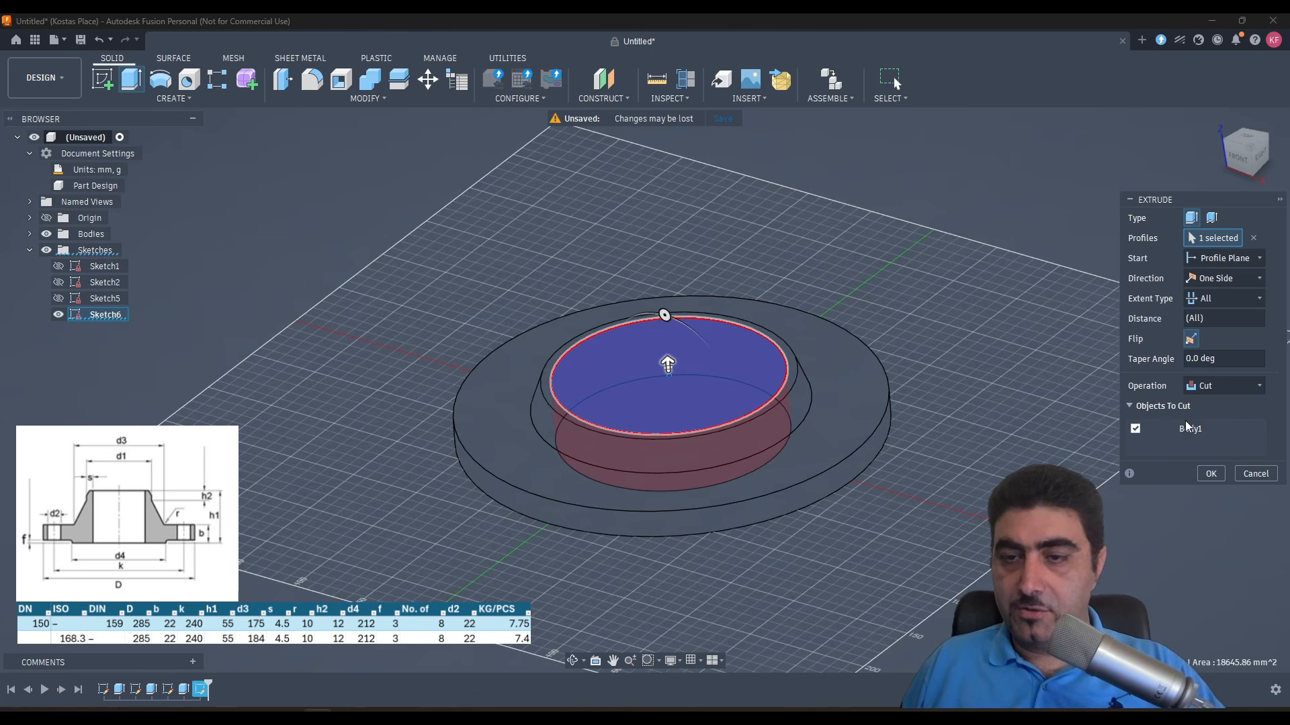
left_click(1210, 473)
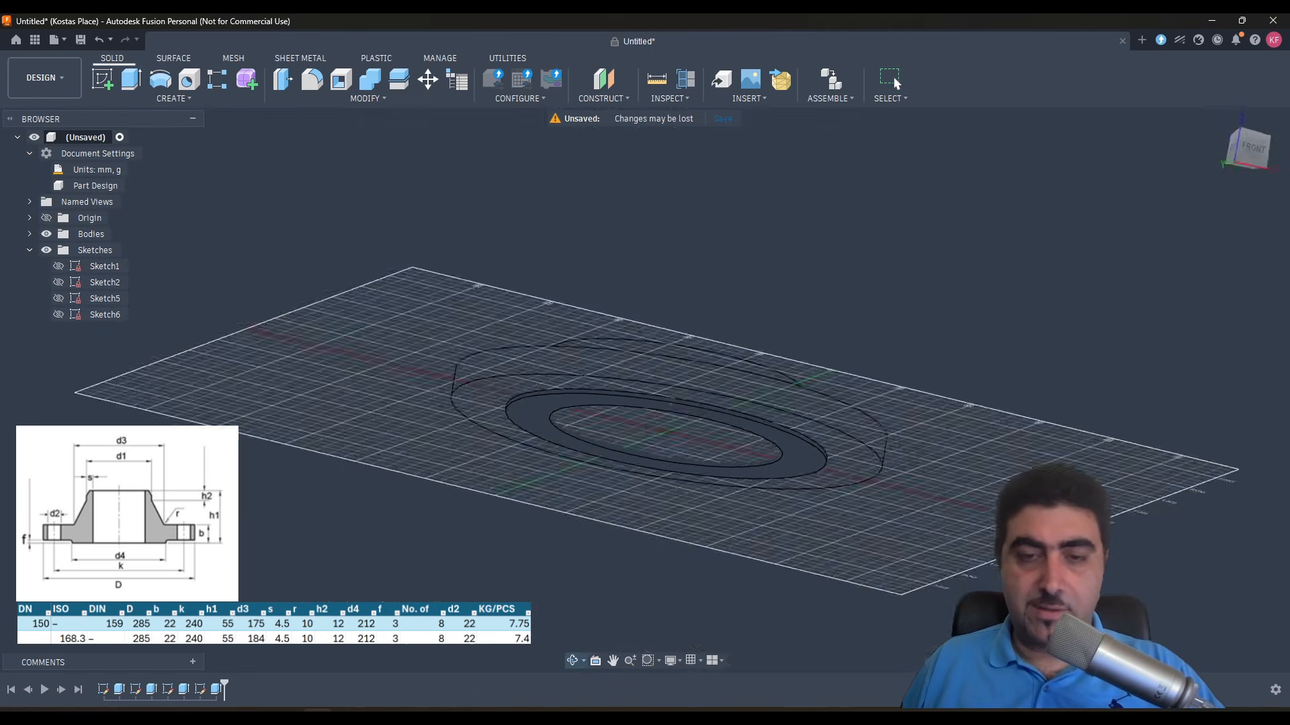
- Extrude the ring face on top of the hub 12 mm upward and join it to the body
middle_click_drag(974, 403, 847, 542, "shift")
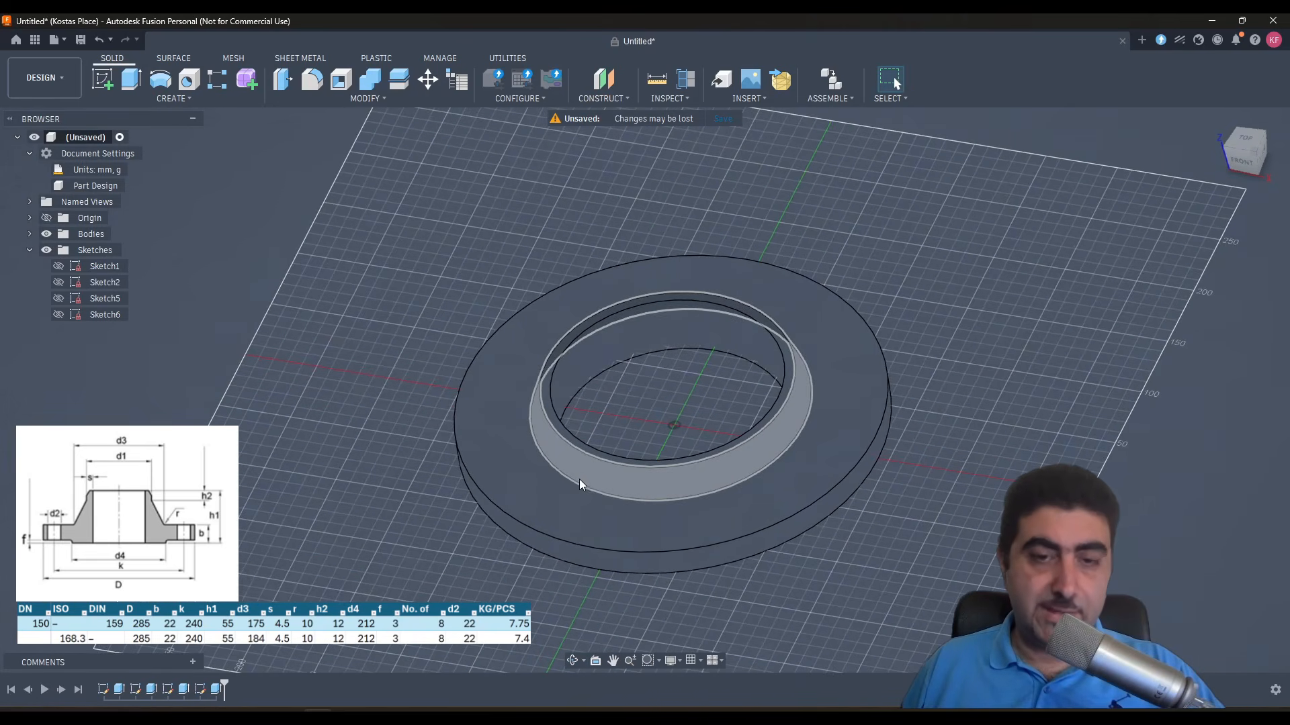
left_click(548, 391)
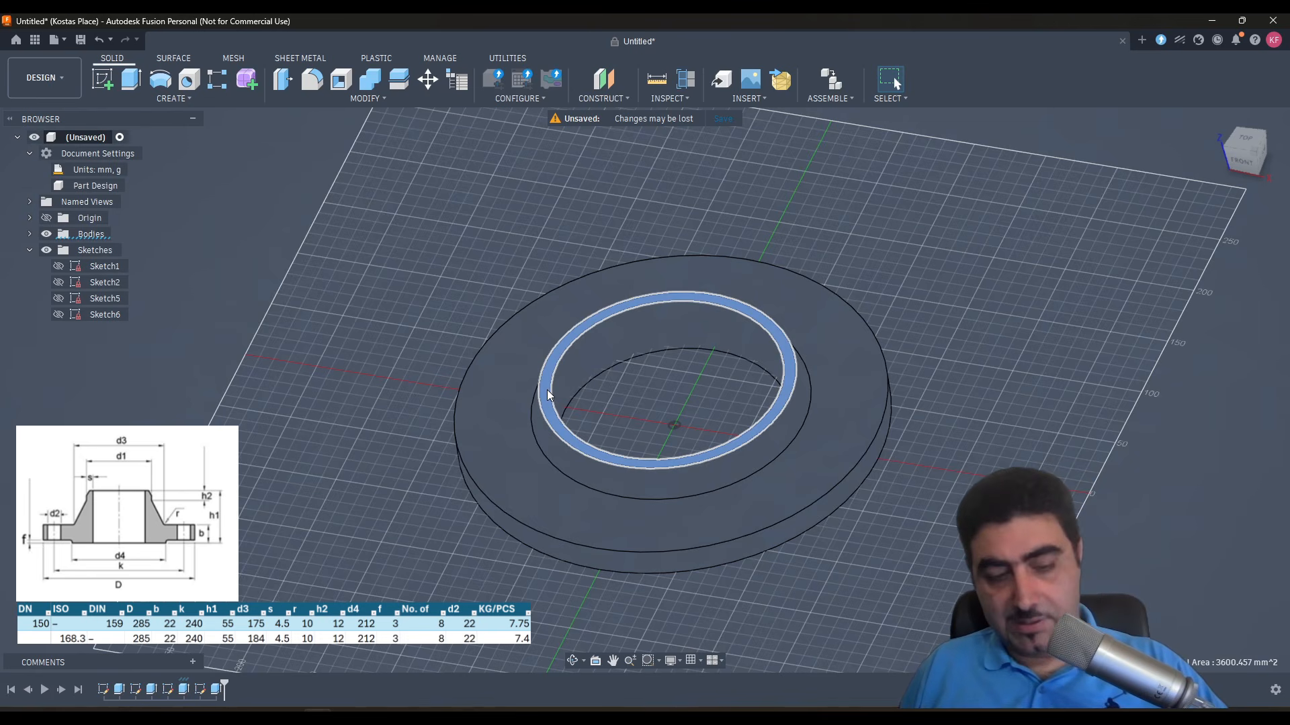
key("e")
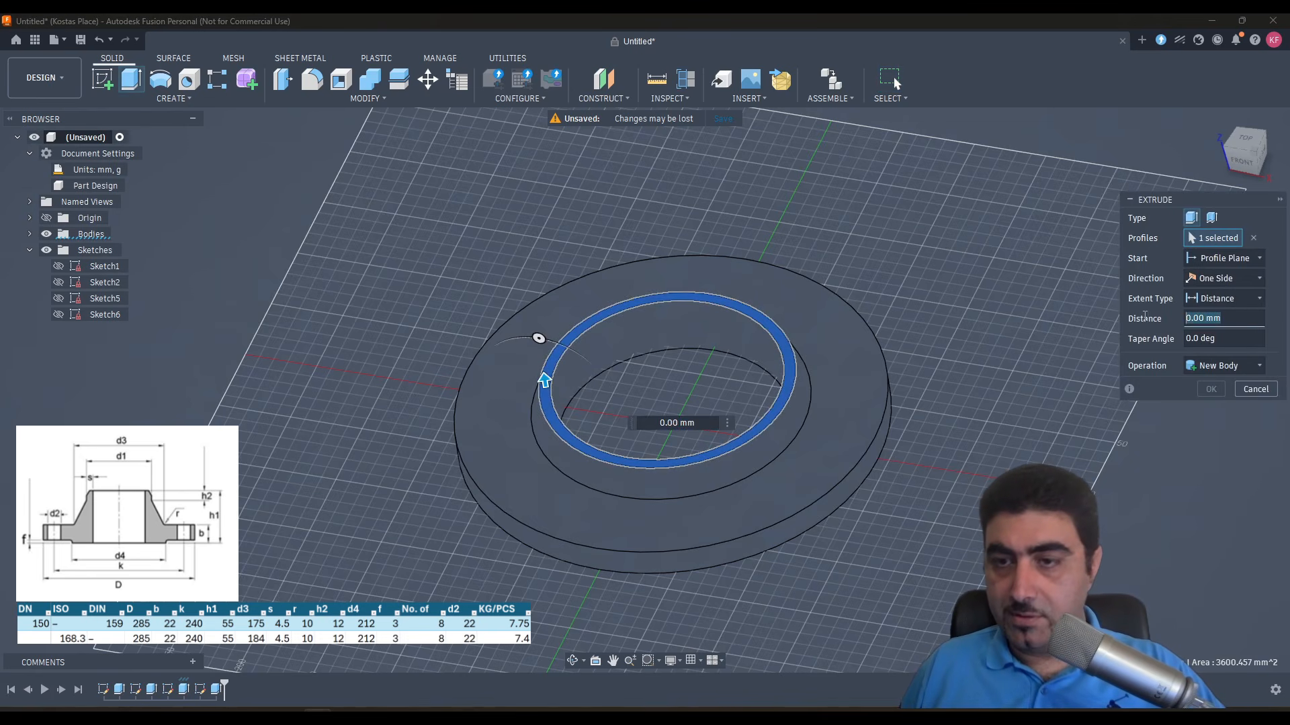
type("12")
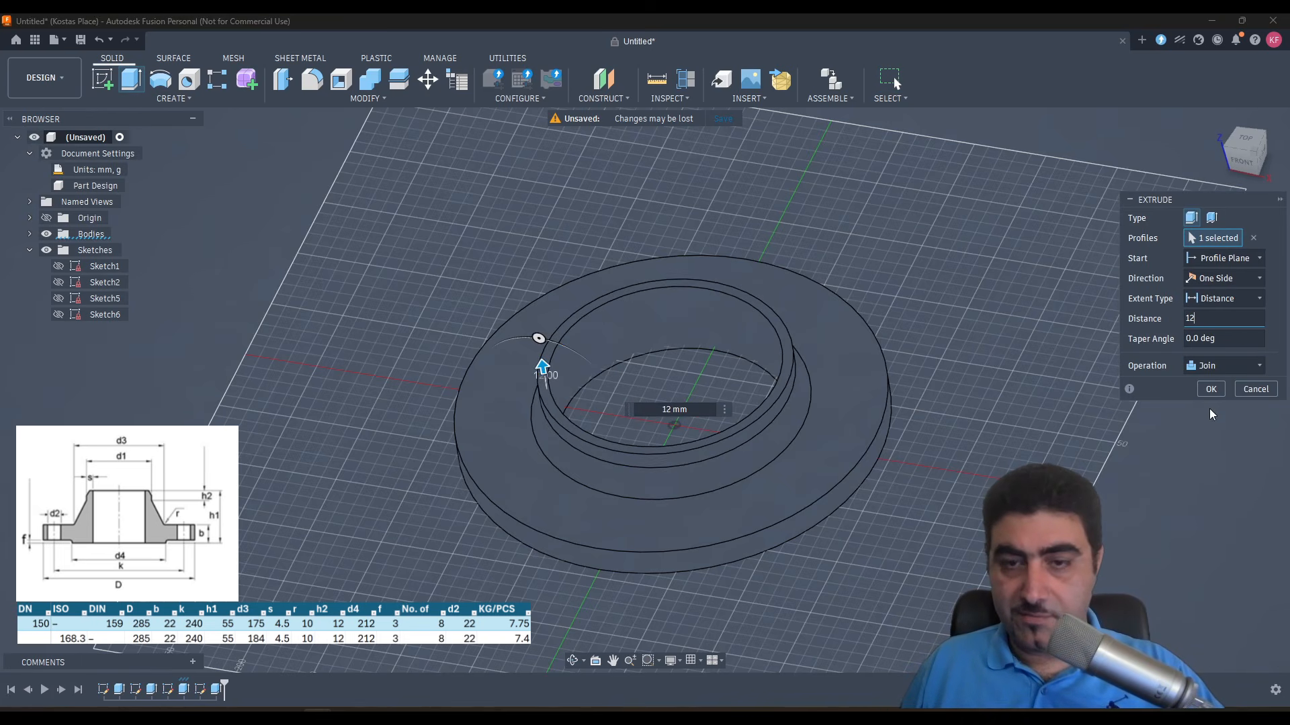
left_click(1210, 389)
- Measure the neck's wall thickness between its inner and outer faces, and examine the bore and flange body
middle_click_drag(1056, 407, 716, 369, "shift")
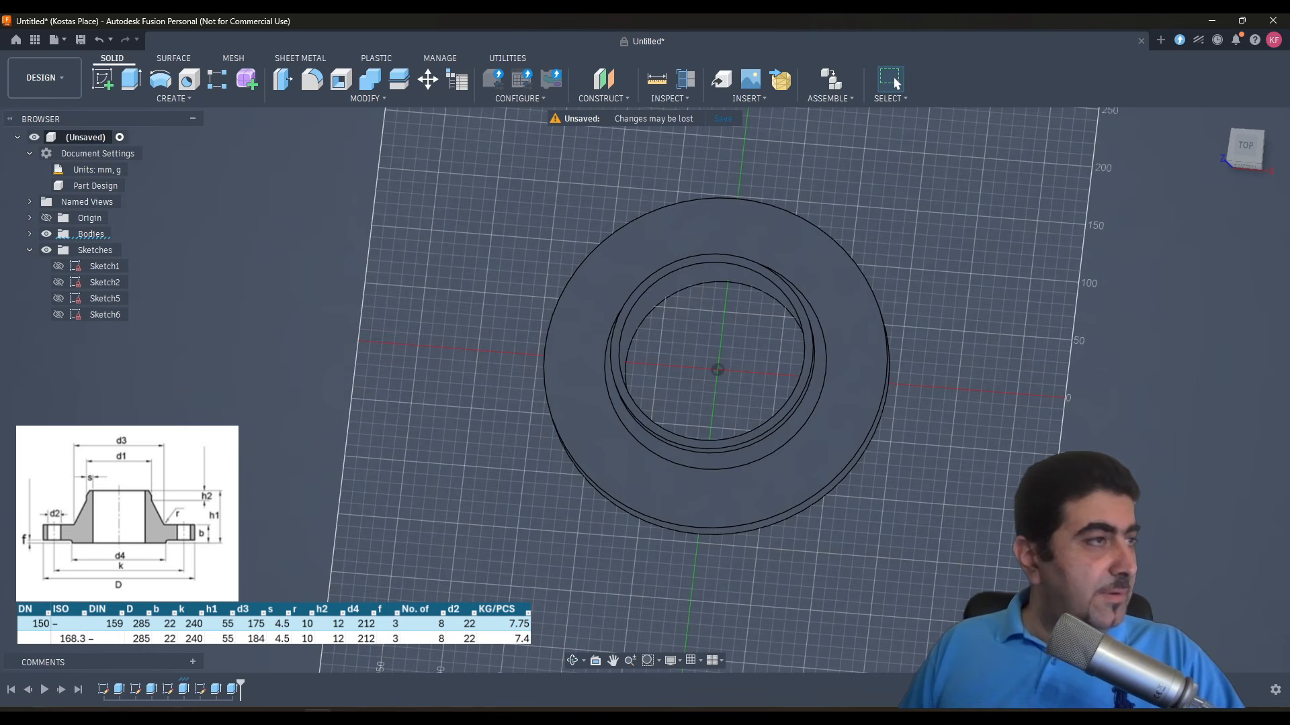
middle_click_drag(714, 412, 683, 378, "shift")
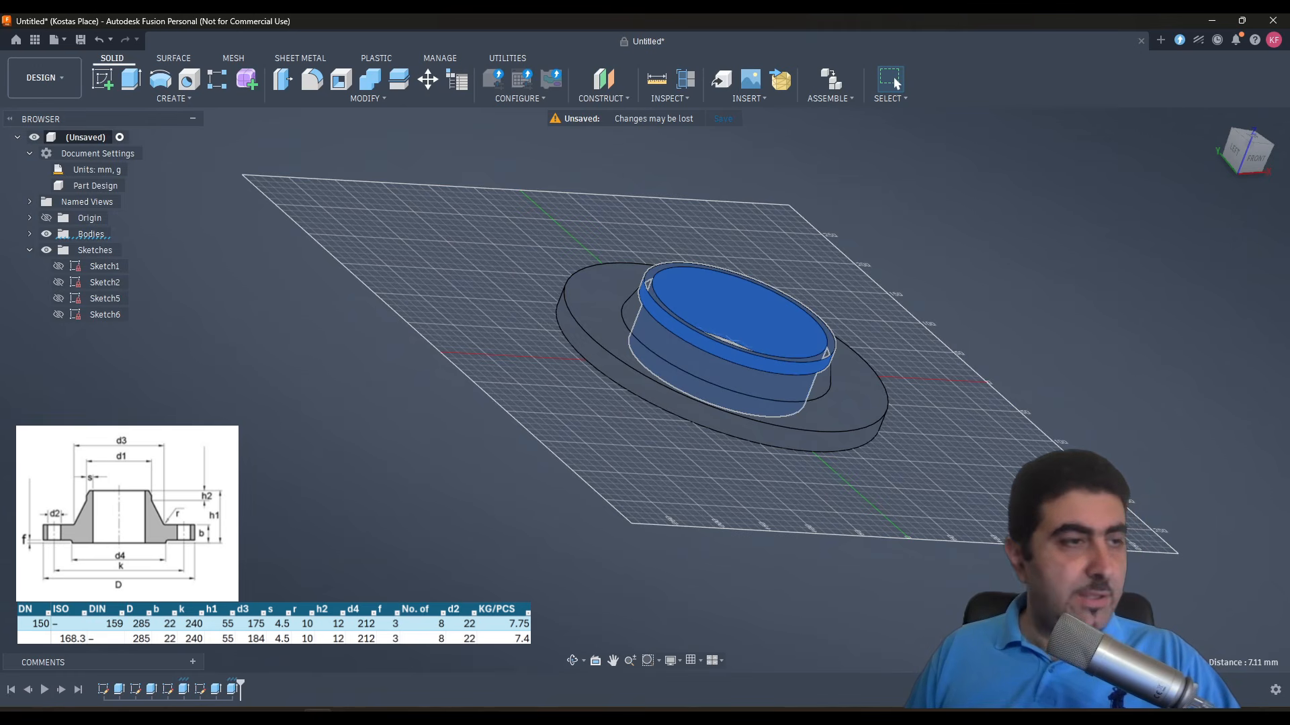
middle_click_drag(804, 348, 751, 339, "shift")
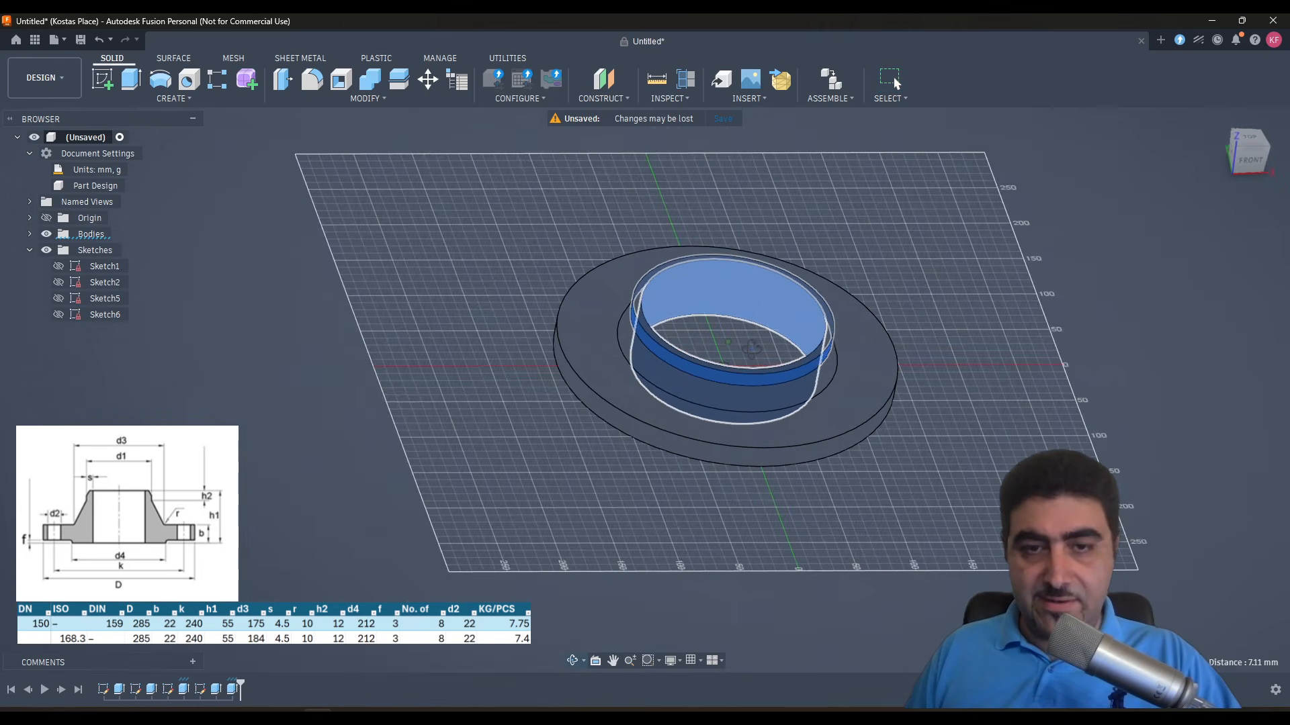
scroll(735, 229, "down", 2)
scroll(736, 234, "up", 2)
scroll(735, 234, "up", 1)
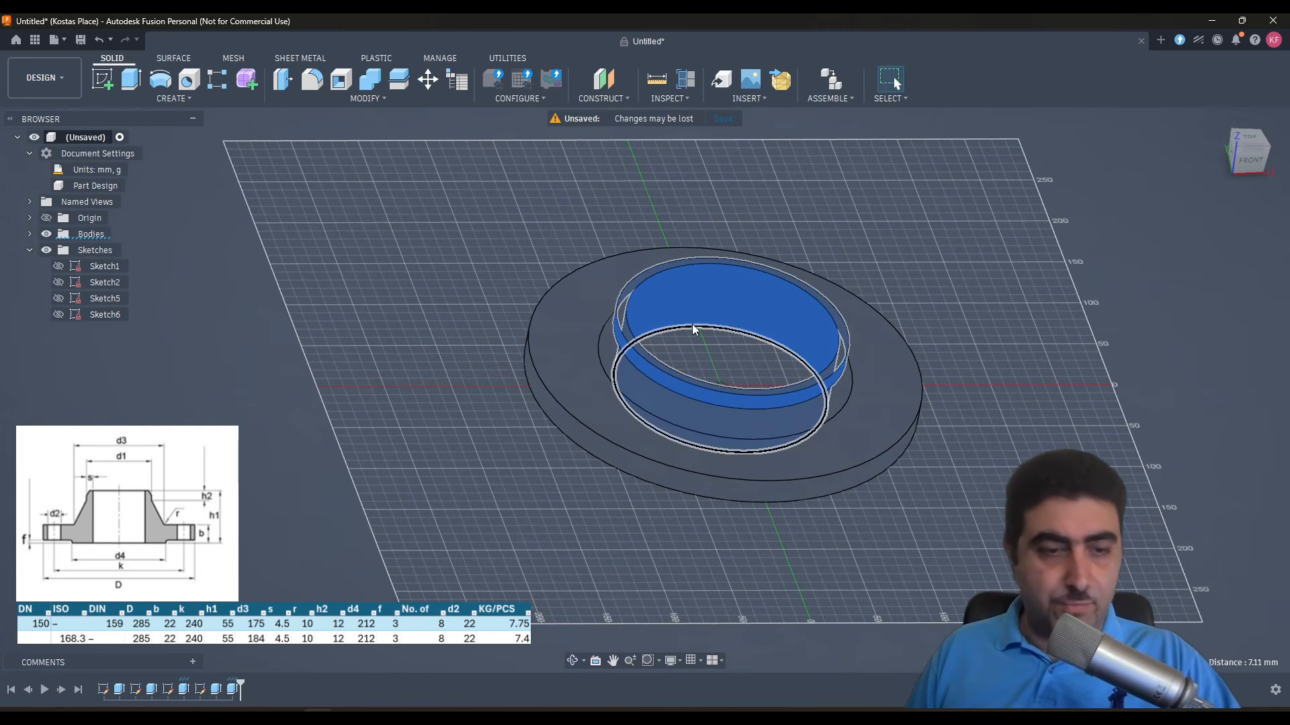
left_click(272, 440)
double_click(691, 308)
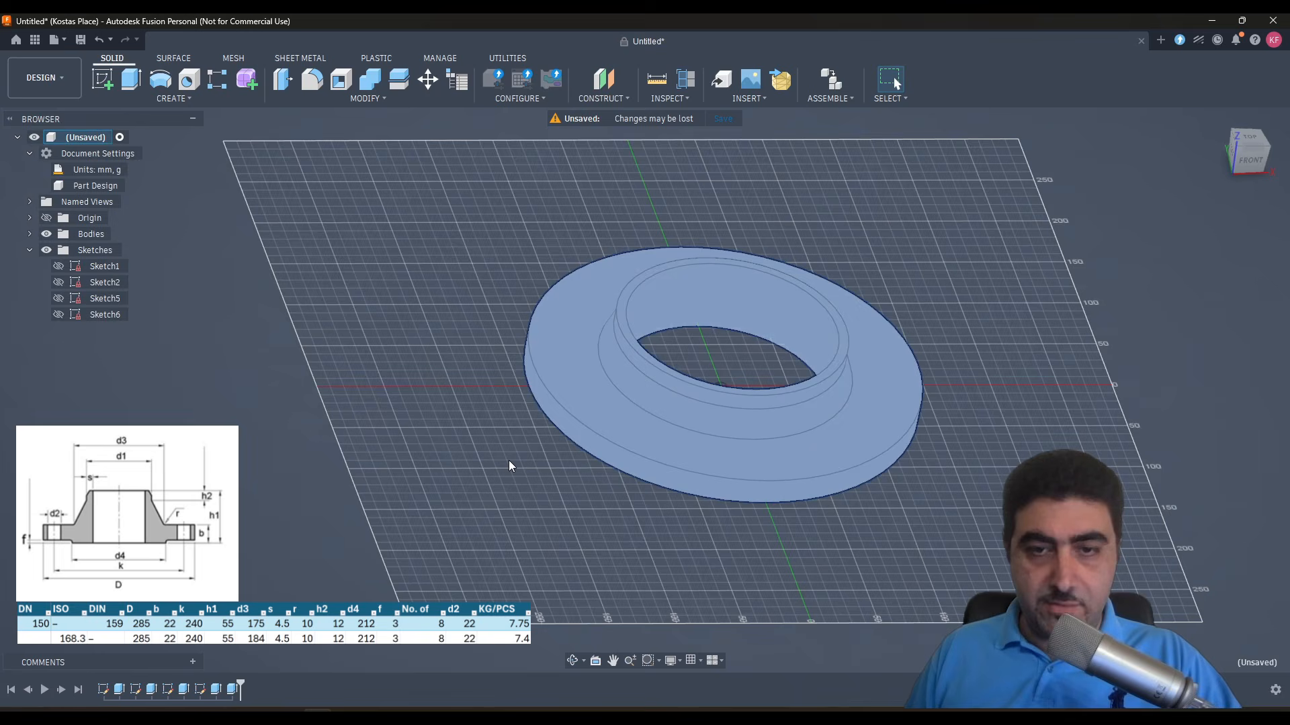
left_click(725, 280)
left_click(363, 348)
double_click(715, 313)
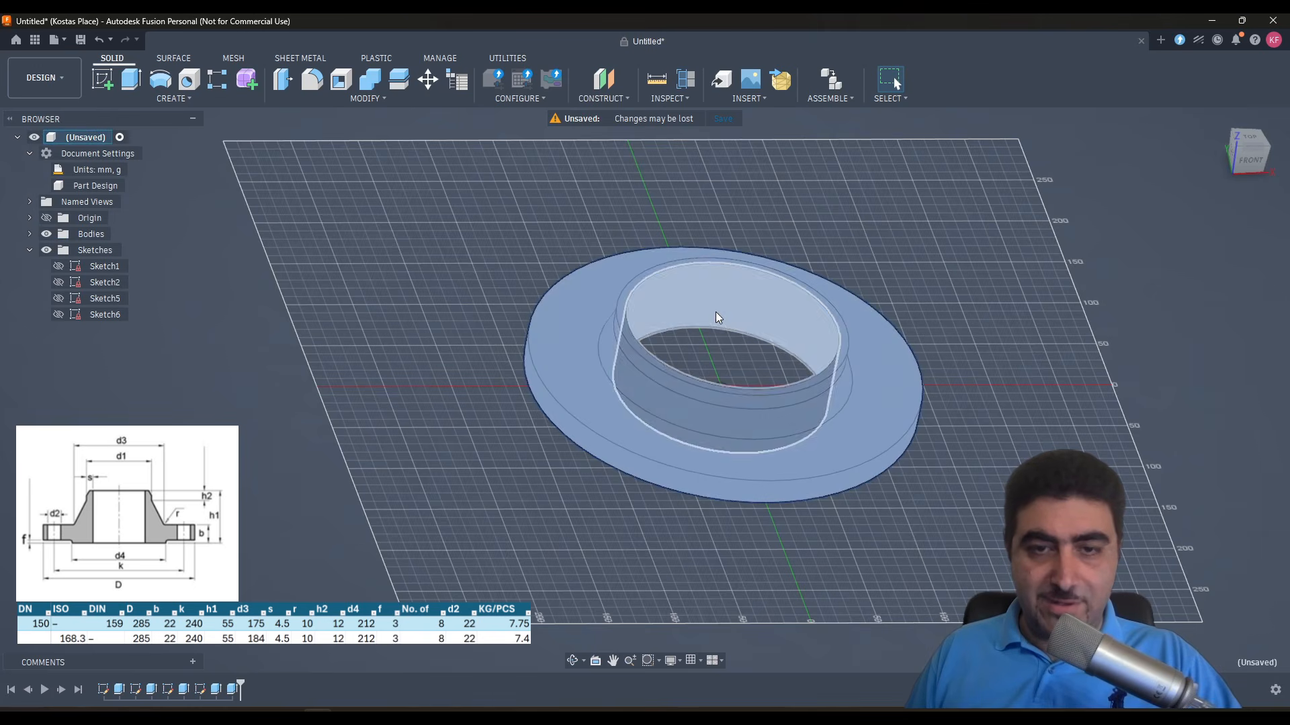
left_click(372, 307)
- Reopen the bore circle's sketch, set its diameter to PipeOD - (4.5*2)*1 mm, and finish the sketch
left_click(98, 315)
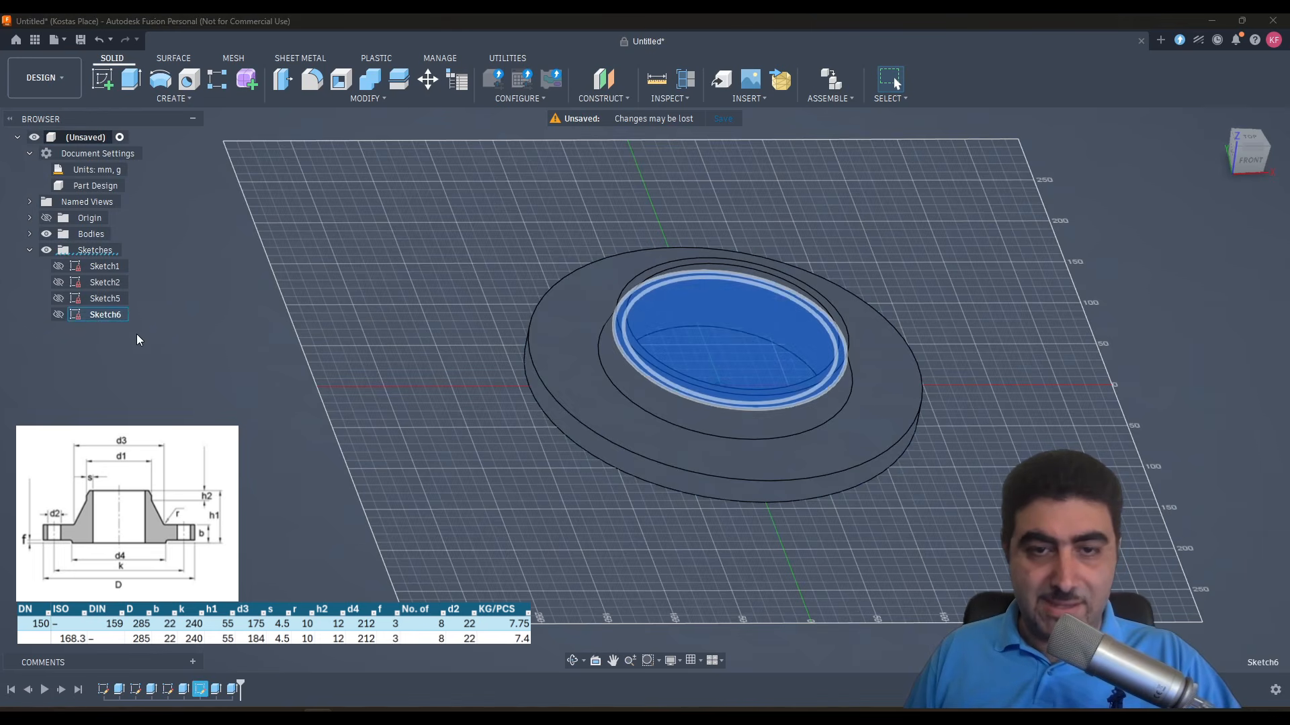
right_click(99, 317)
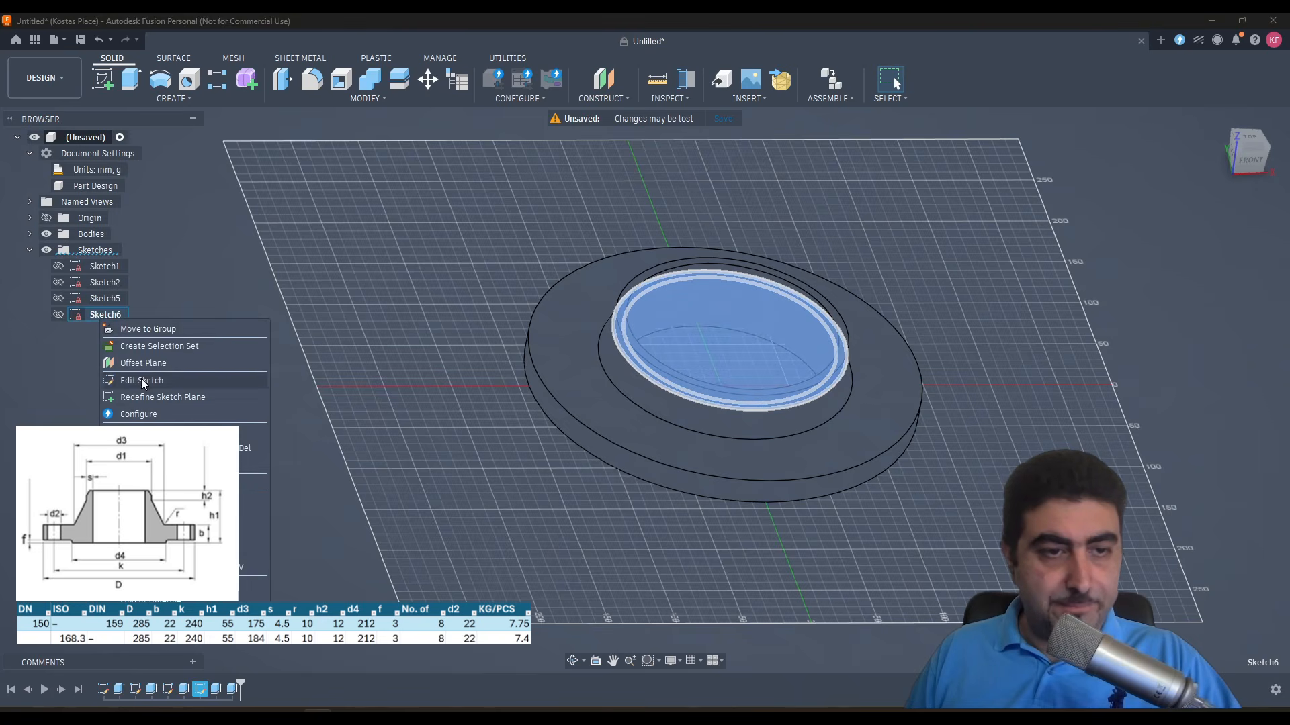
left_click(135, 348)
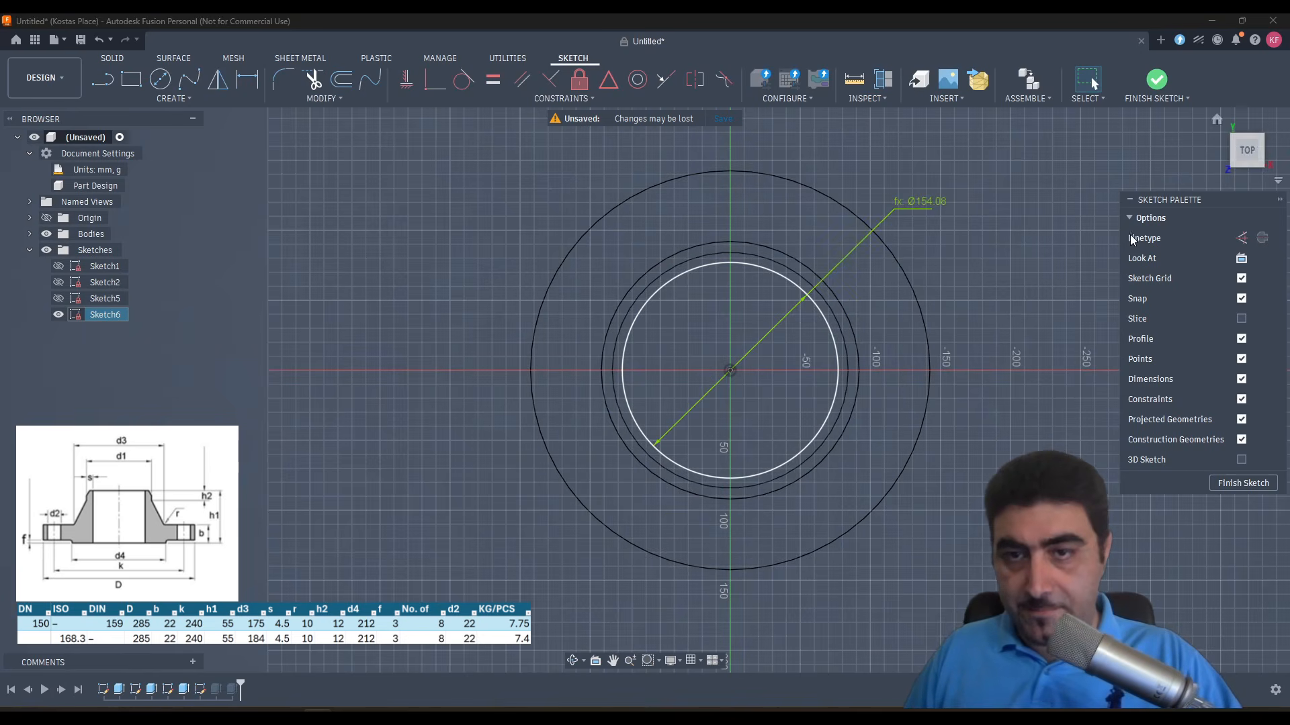
double_click(920, 203)
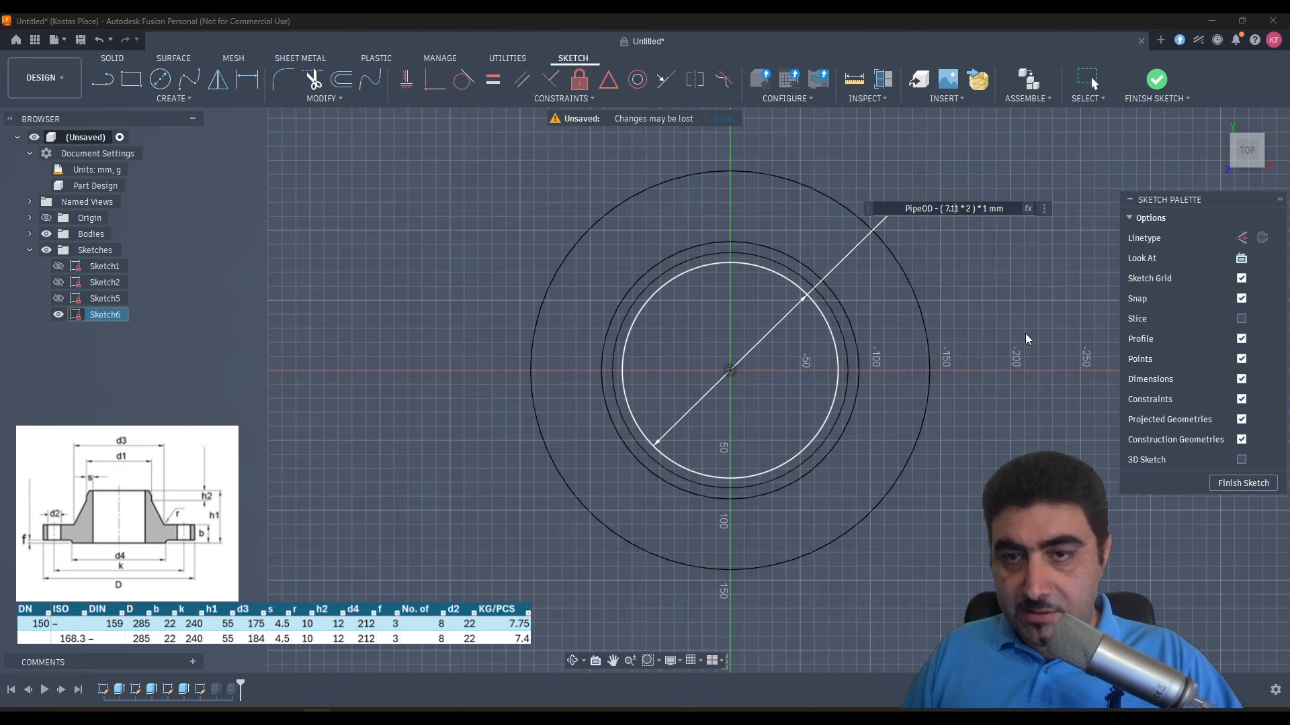
key("shift+Left")
key("shift+Left")
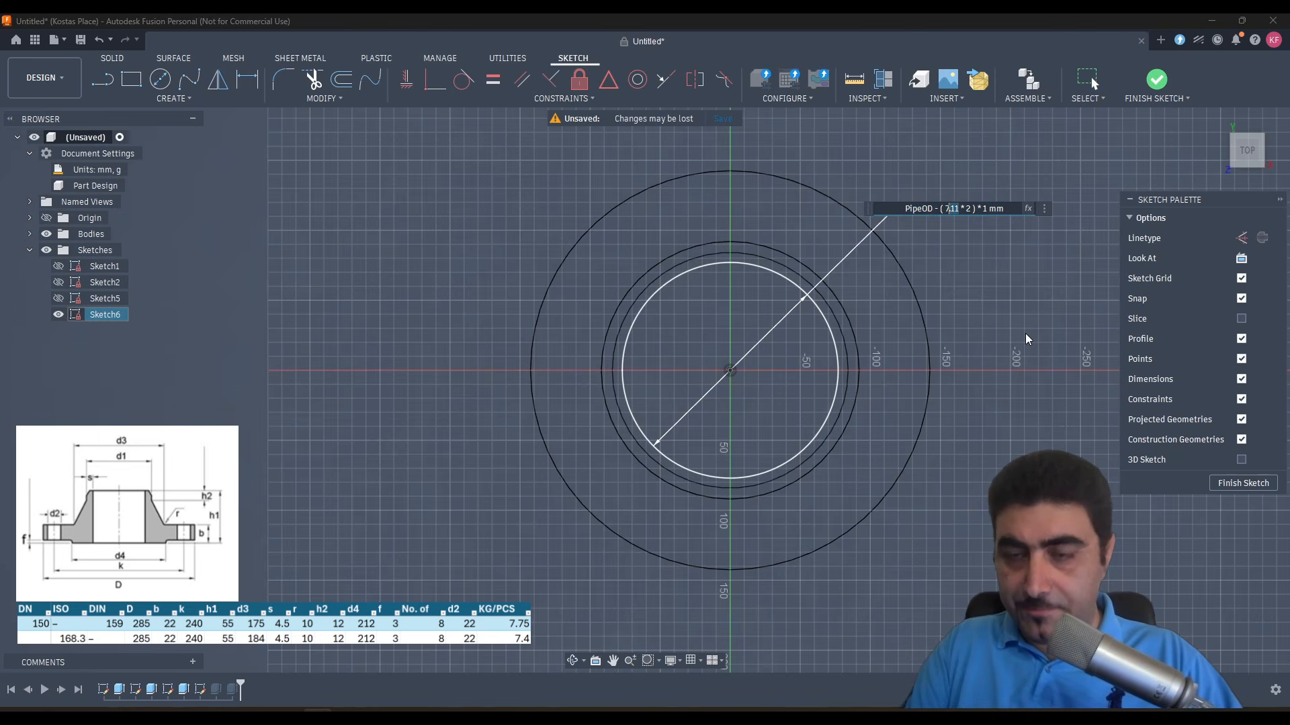
key("shift+Left")
type("4.5")
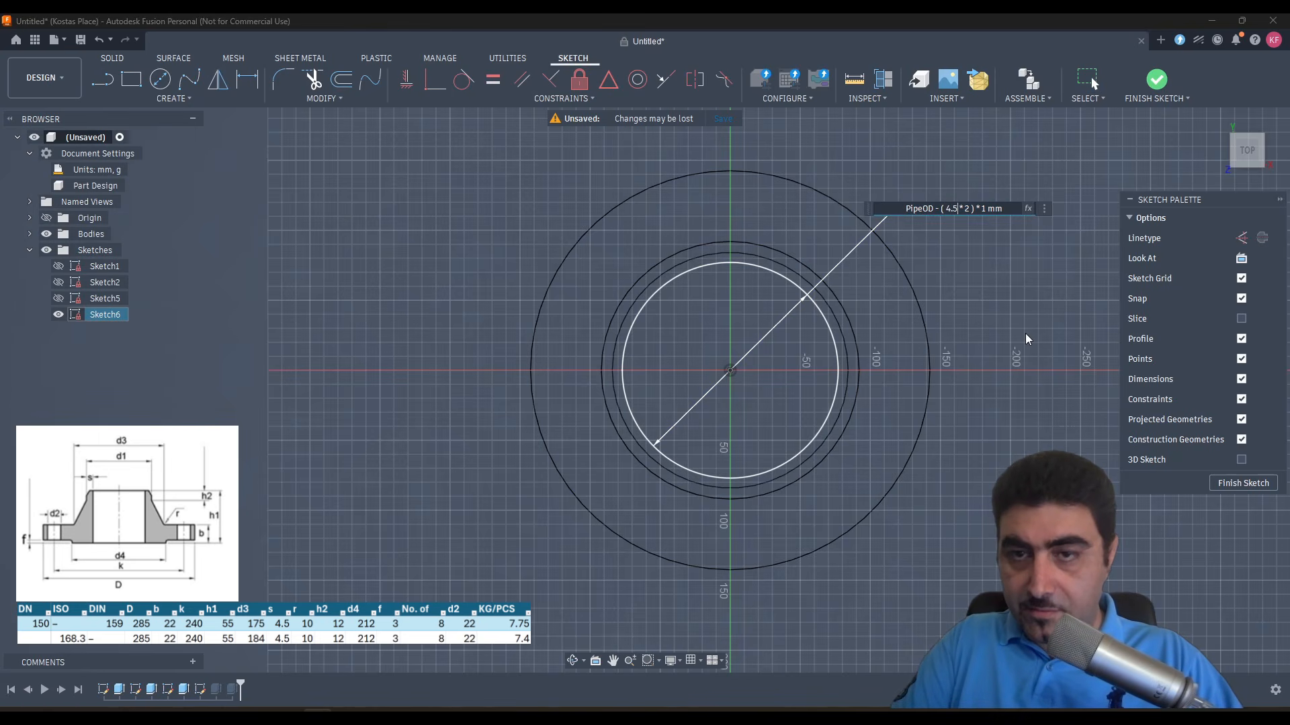
key("Return")
left_click(1156, 80)
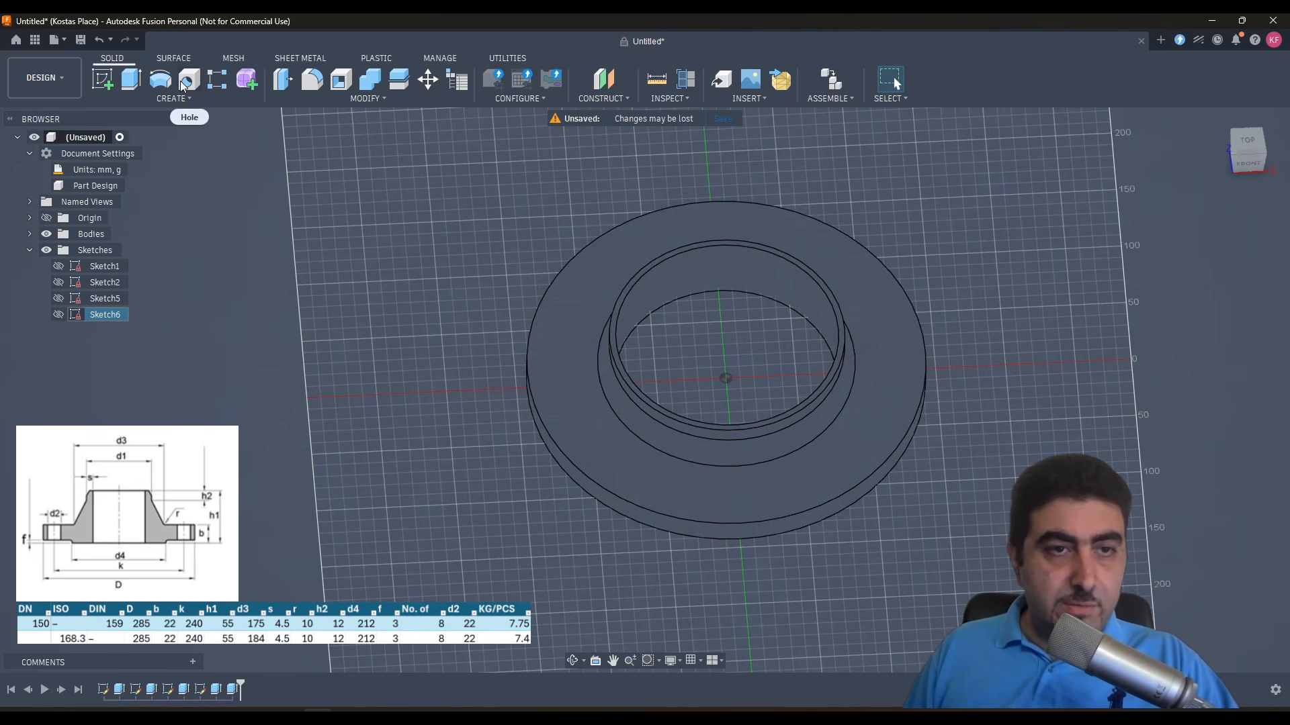
- Place a hole on the flange's upper ring face and try to reference its position to the origin geometry
key("h")
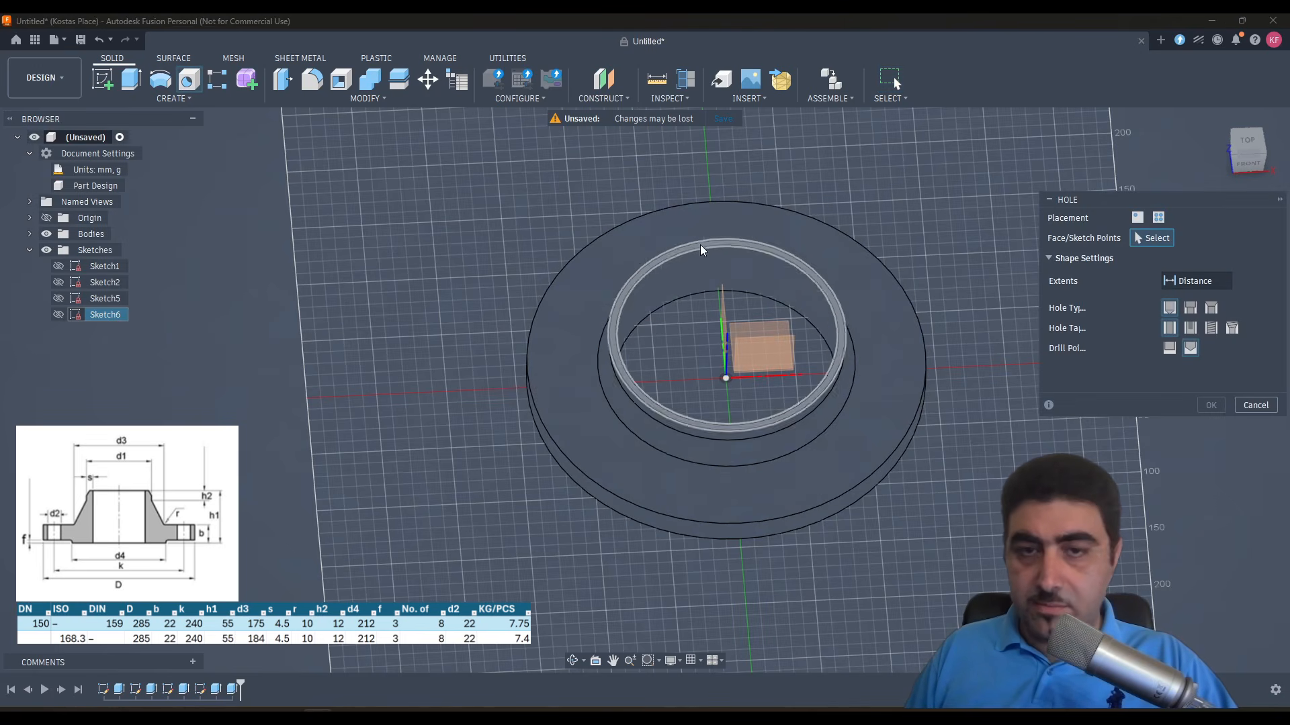
left_click(708, 224)
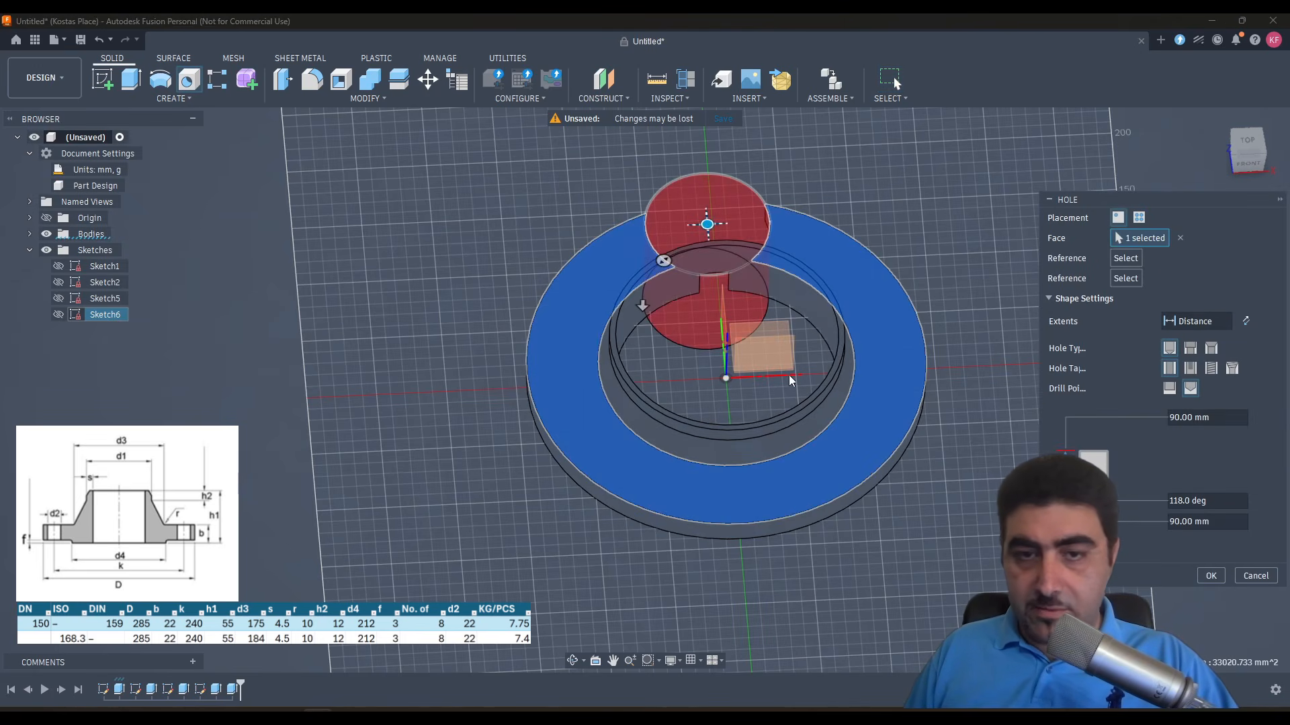
left_click(768, 348)
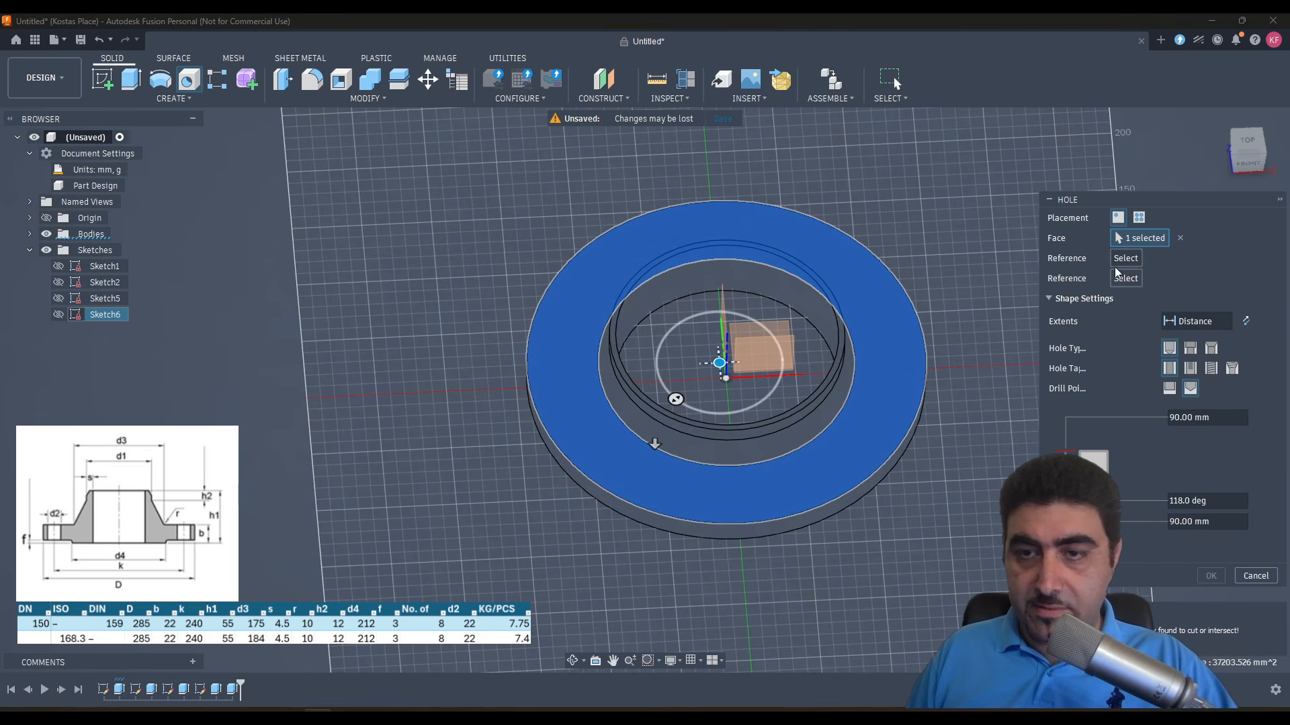
left_click(723, 305)
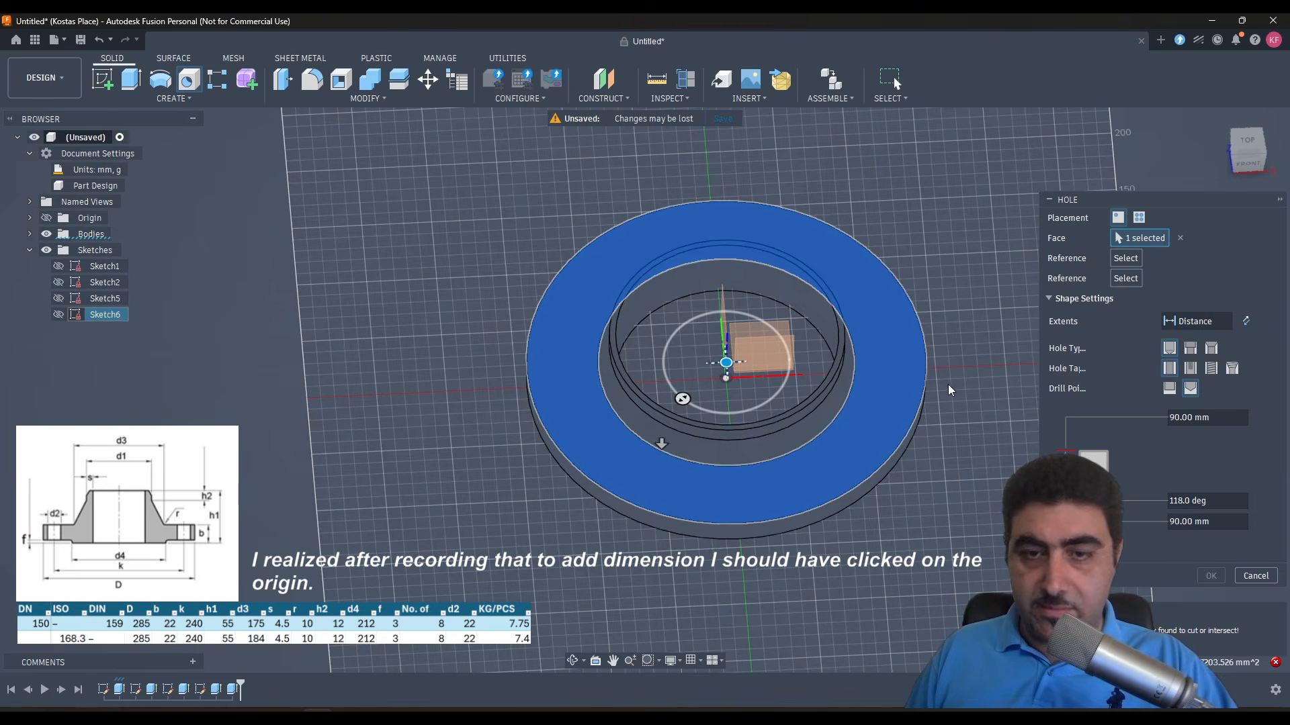
left_click(1248, 140)
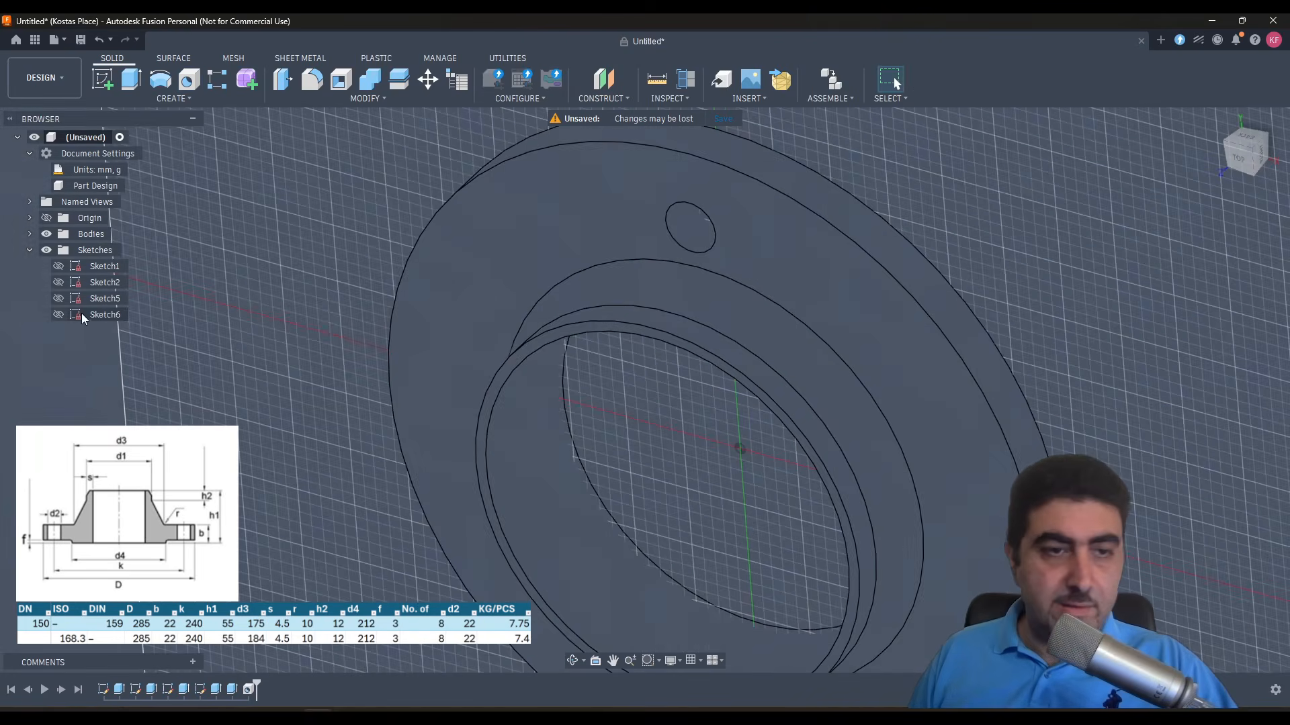
- Delete the existing hole feature from the flange's ring face
middle_click_drag(215, 364, 410, 282, "shift")
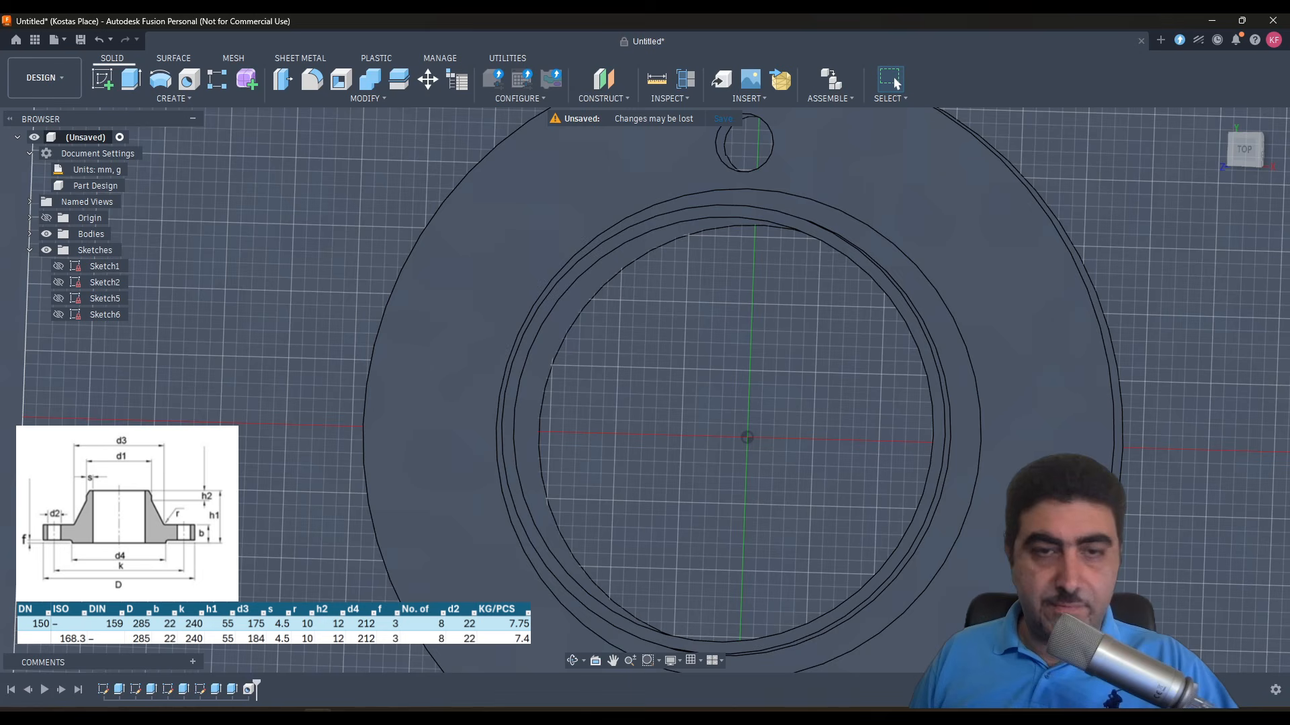
left_click(250, 692)
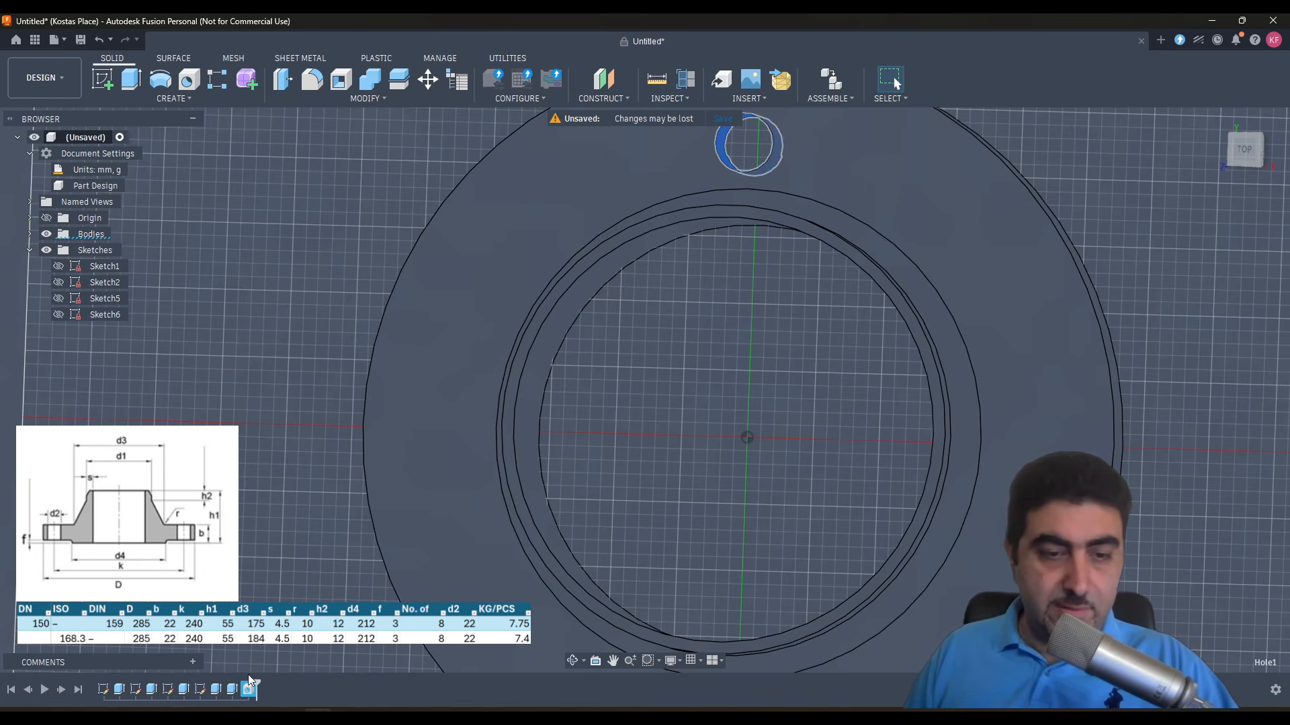
key("Delete")
scroll(470, 486, "up", 3)
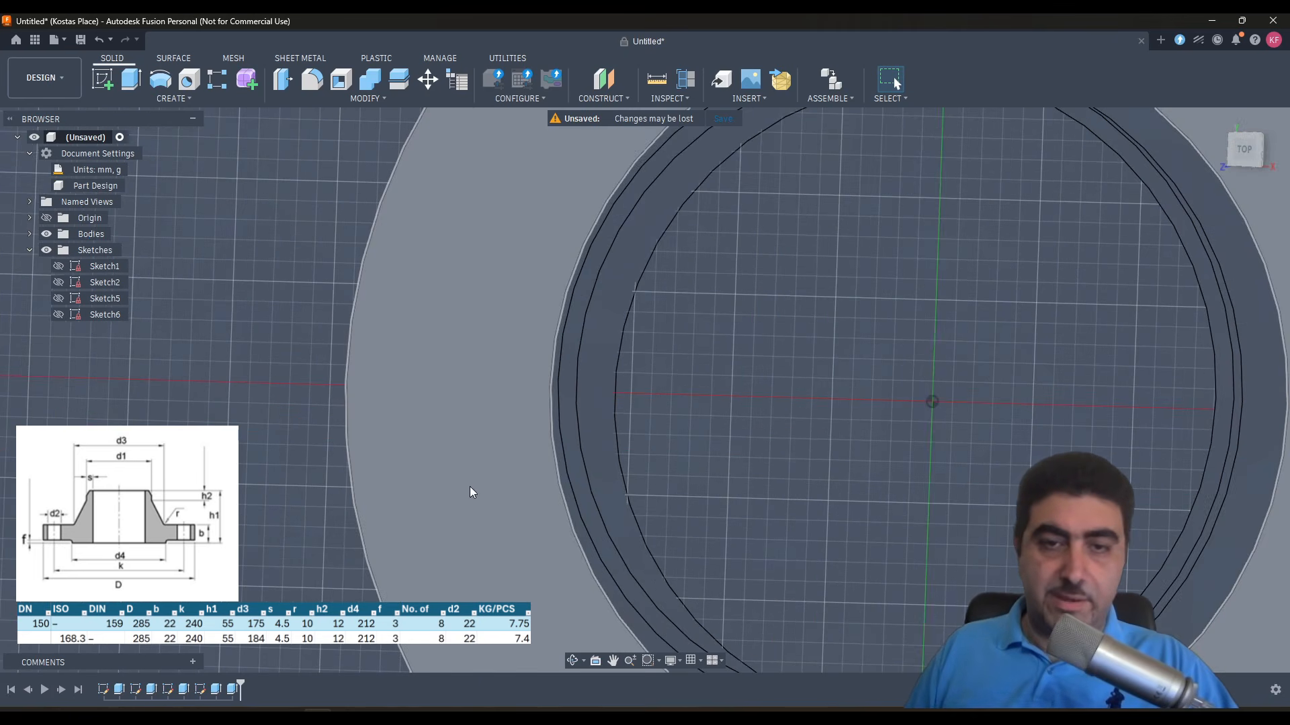
- Start a sketch on the flange's upper ring face and place a point beside the vertical axis, between the hub and the outer rim
scroll(470, 487, "down", 5)
left_click(102, 81)
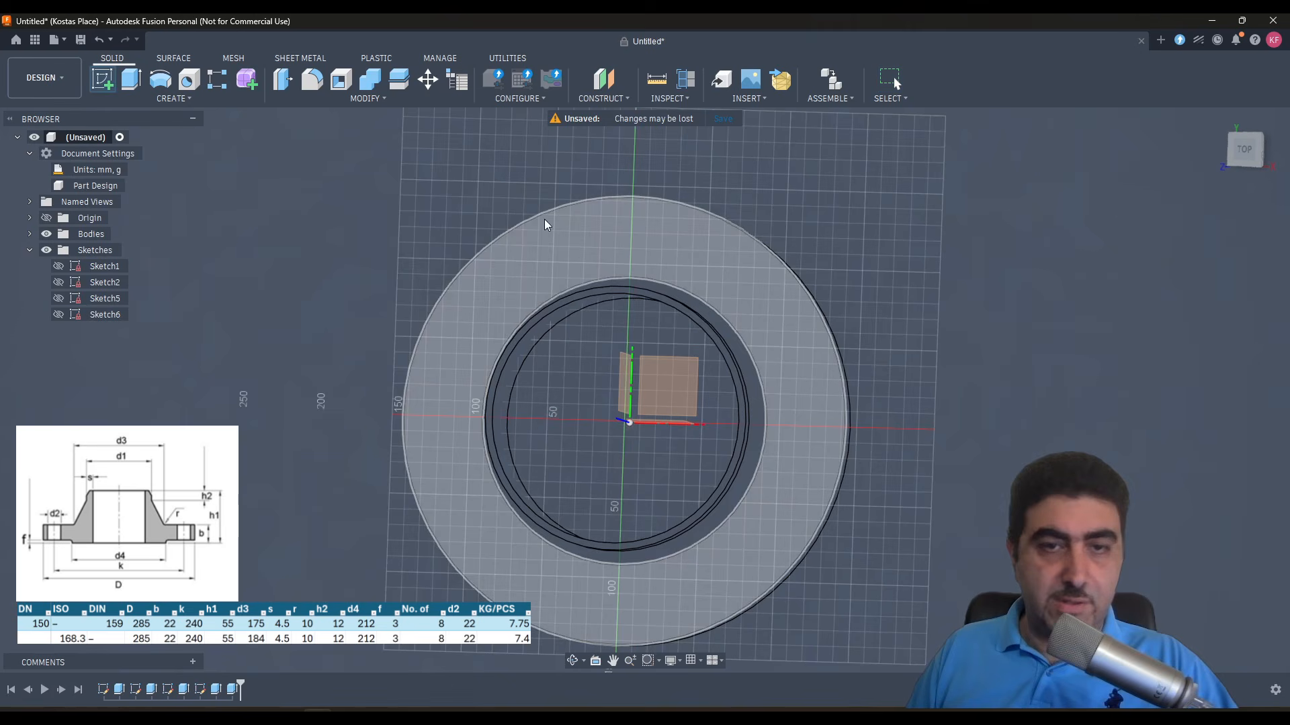
left_click(676, 287)
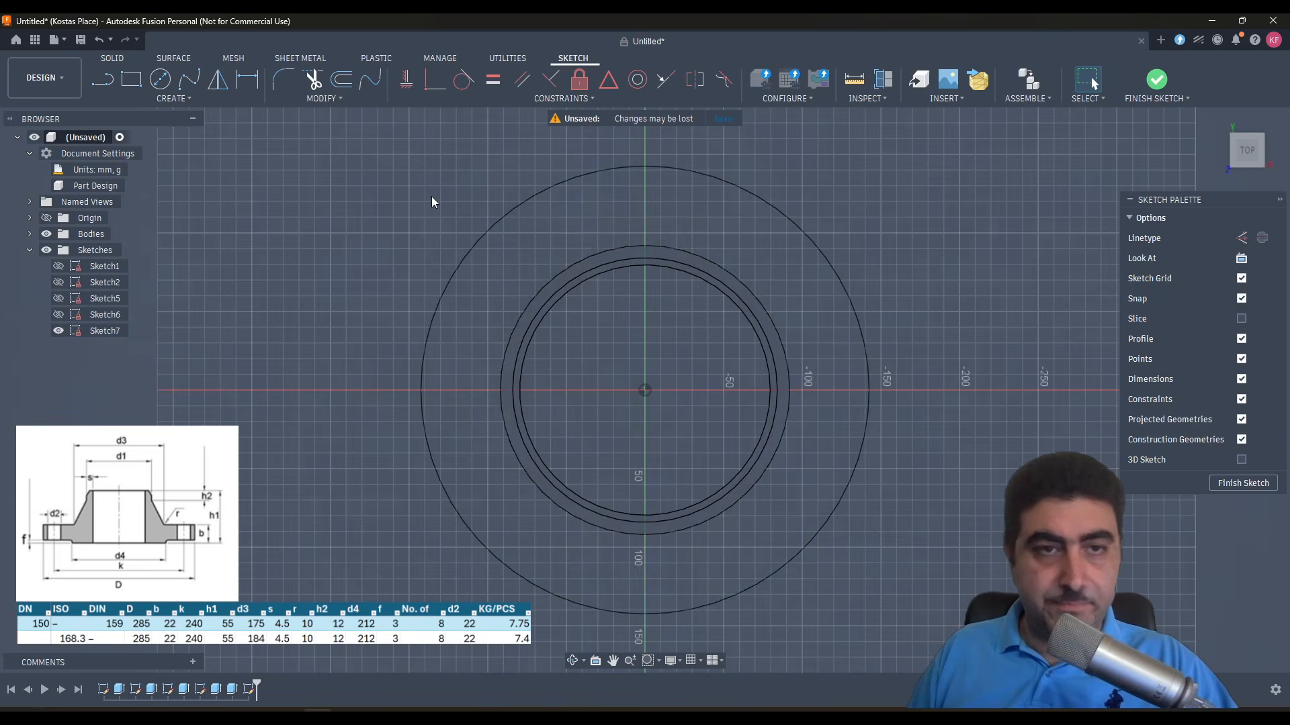
left_click(215, 96)
left_click(161, 251)
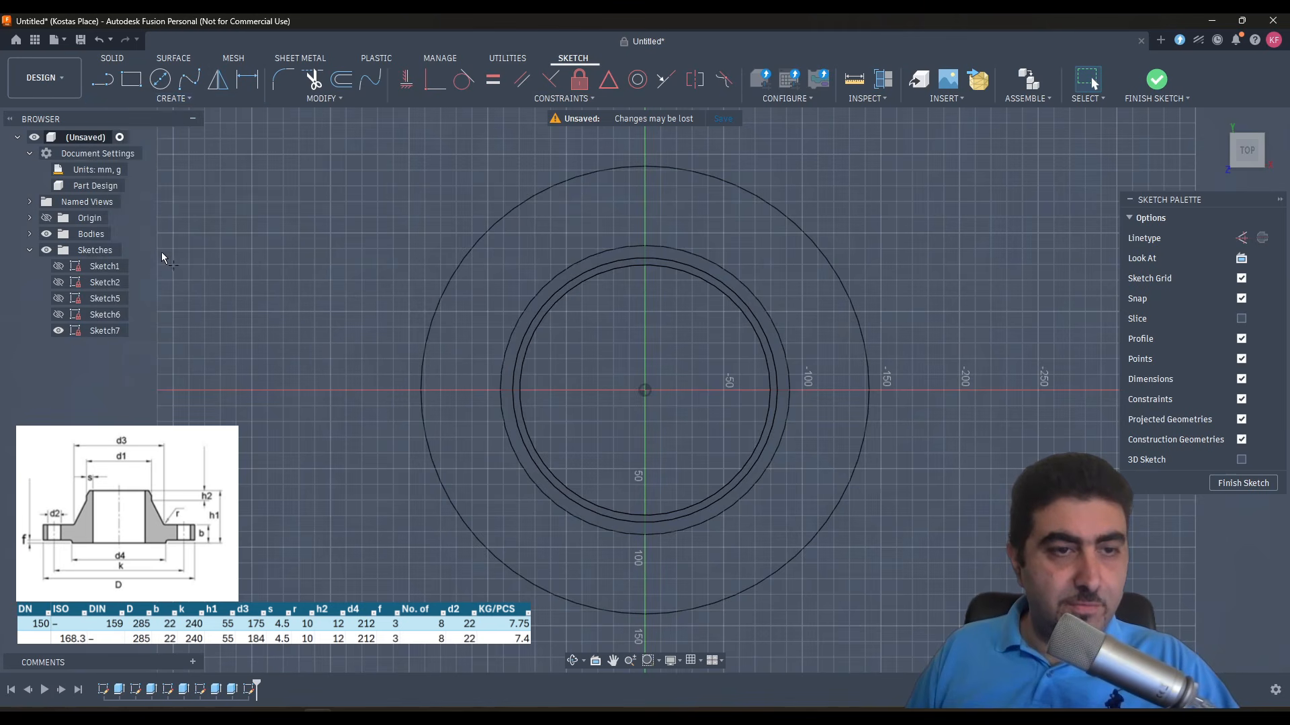
key("Escape")
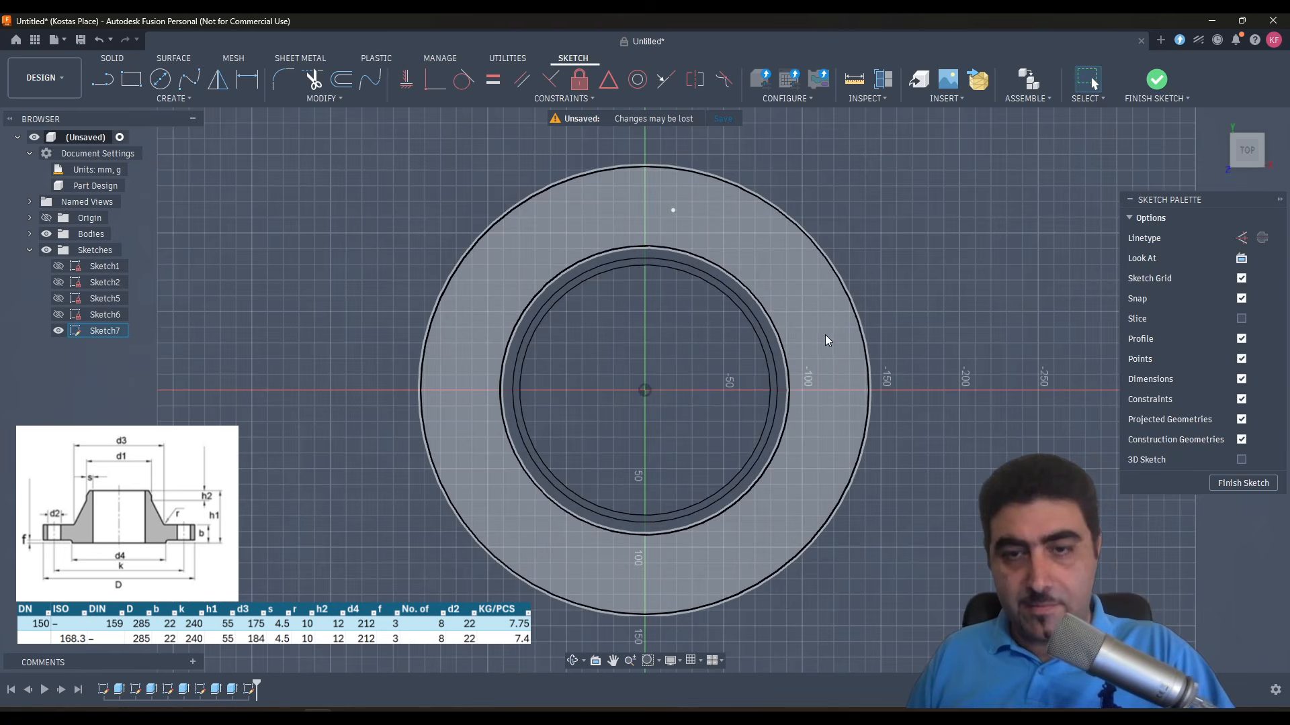
- Align the sketch point vertically with the origin, dimension it 120 mm from the origin, and finish the sketch
left_click(673, 210)
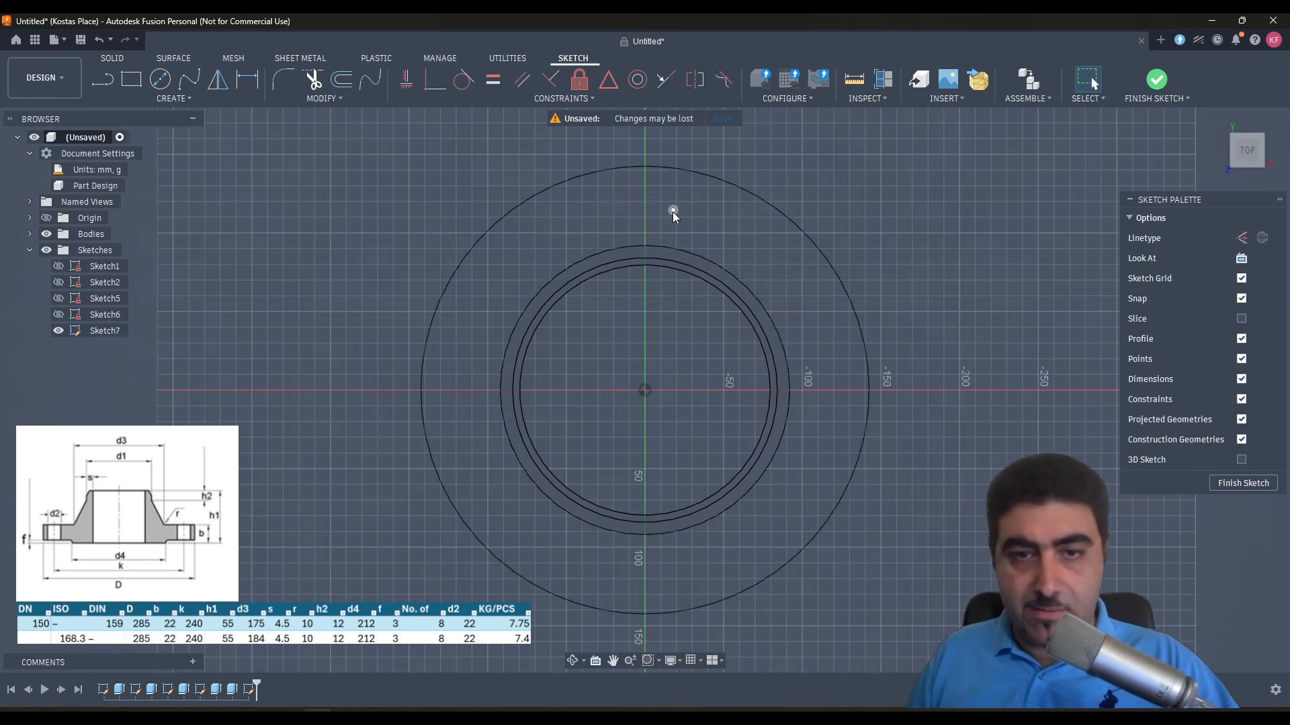
left_click(645, 390)
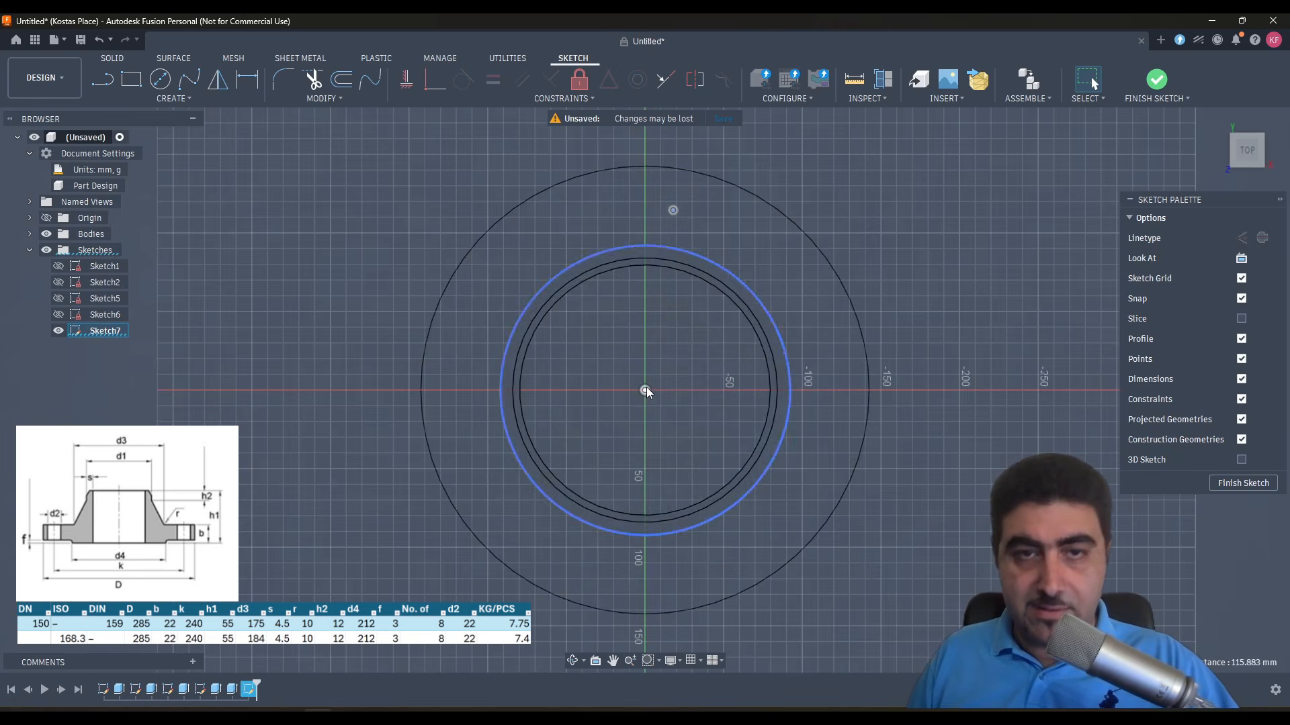
left_click(404, 82)
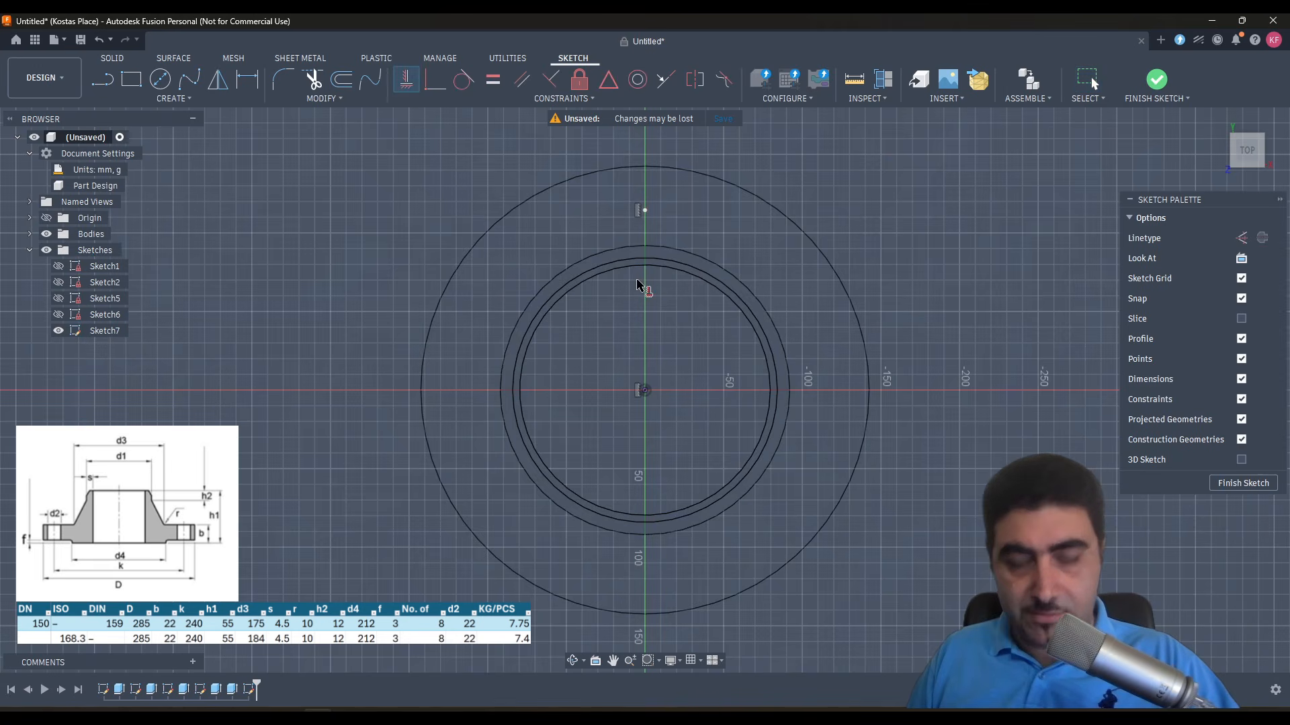
key("d")
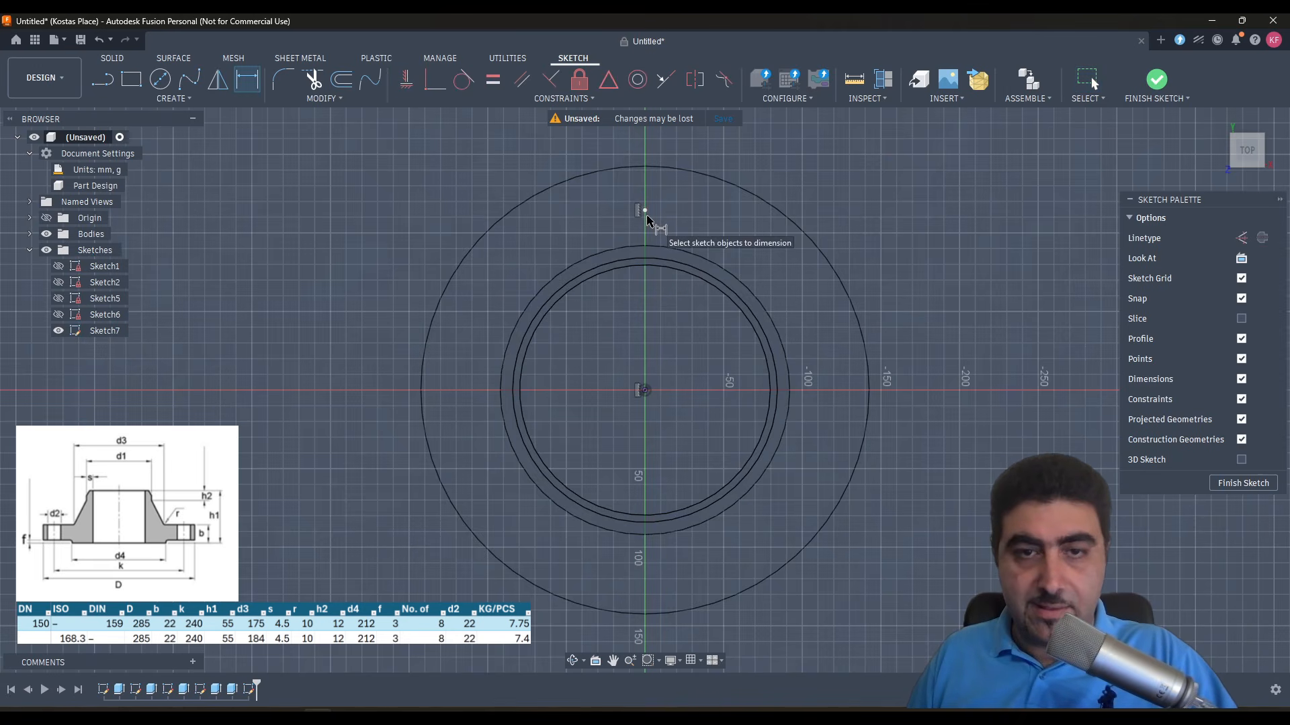
left_click(645, 391)
left_click(646, 212)
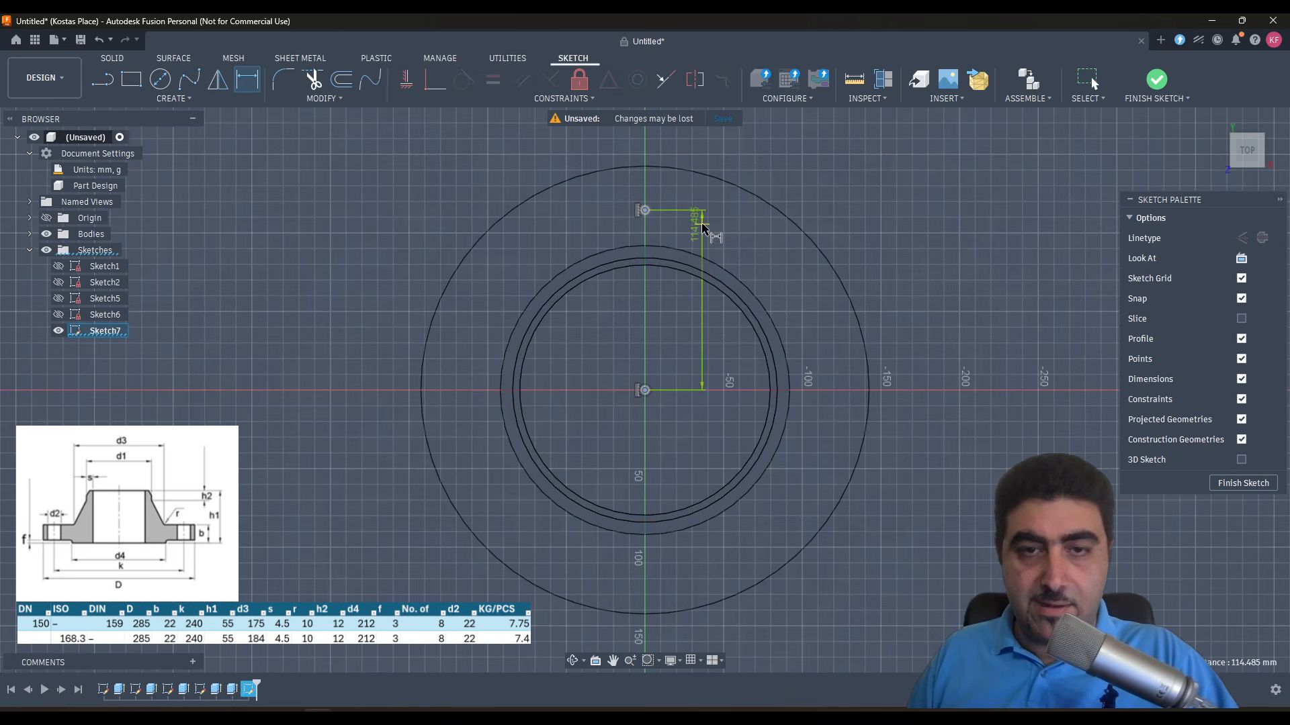
left_click(769, 271)
type("120")
key("Return")
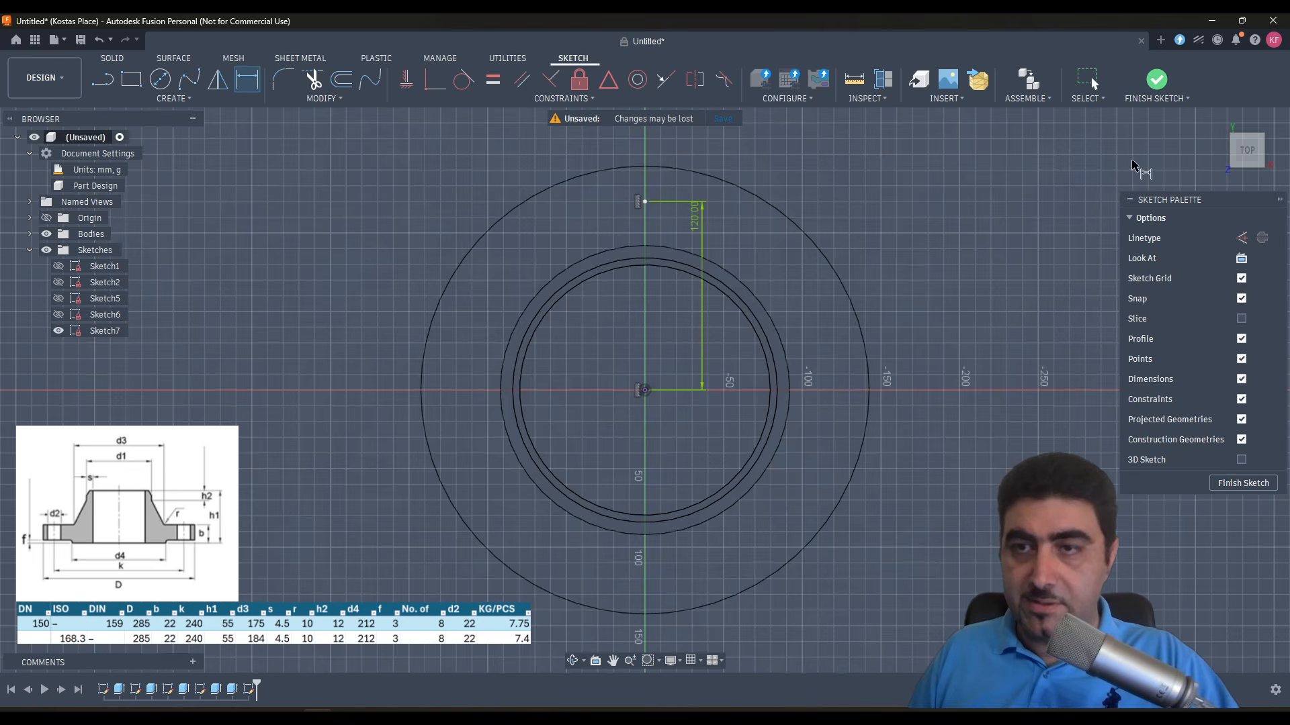
left_click(1156, 80)
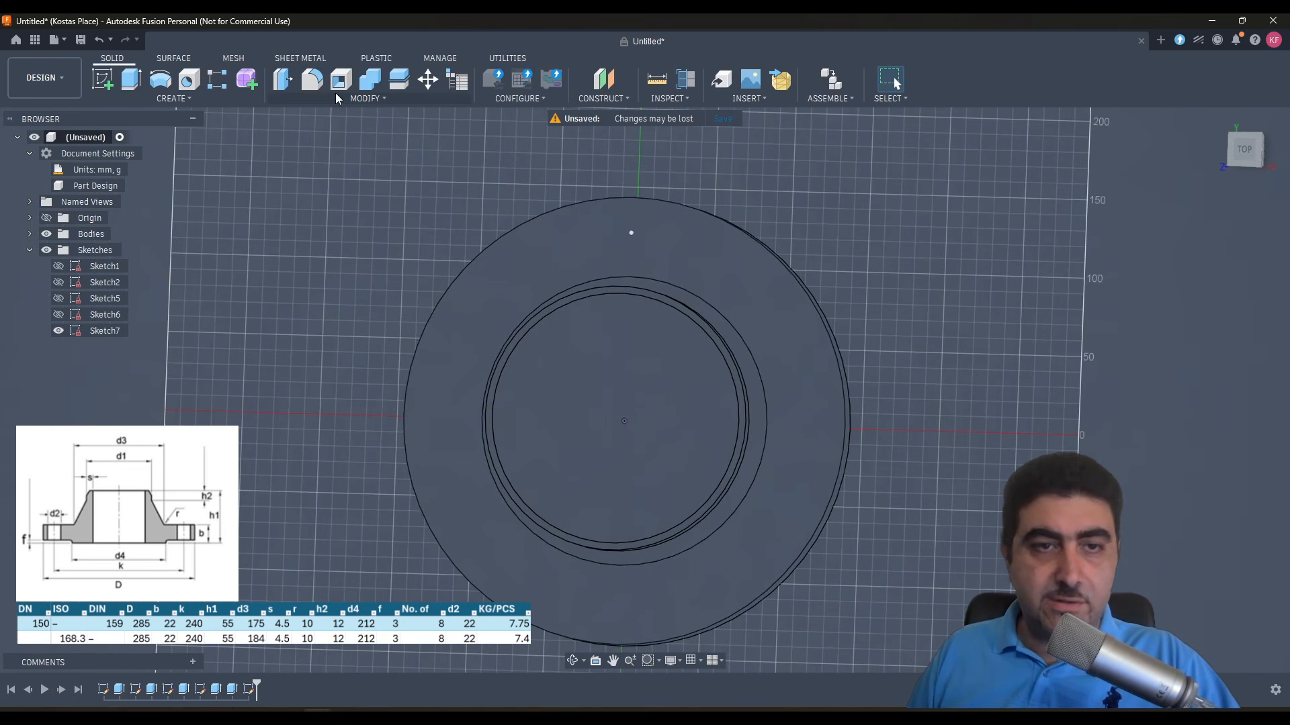
- Cut a simple 22 mm hole at the sketch point with its extent set to All
left_click(197, 79)
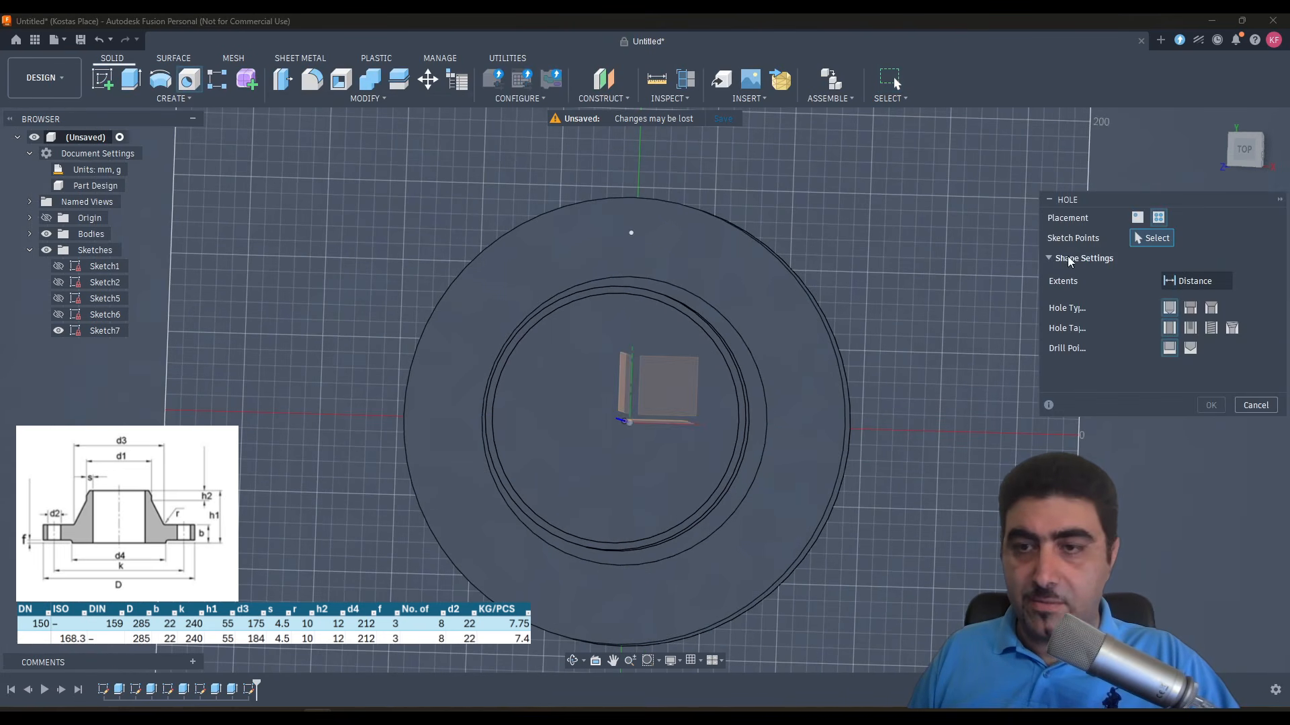
left_click(631, 234)
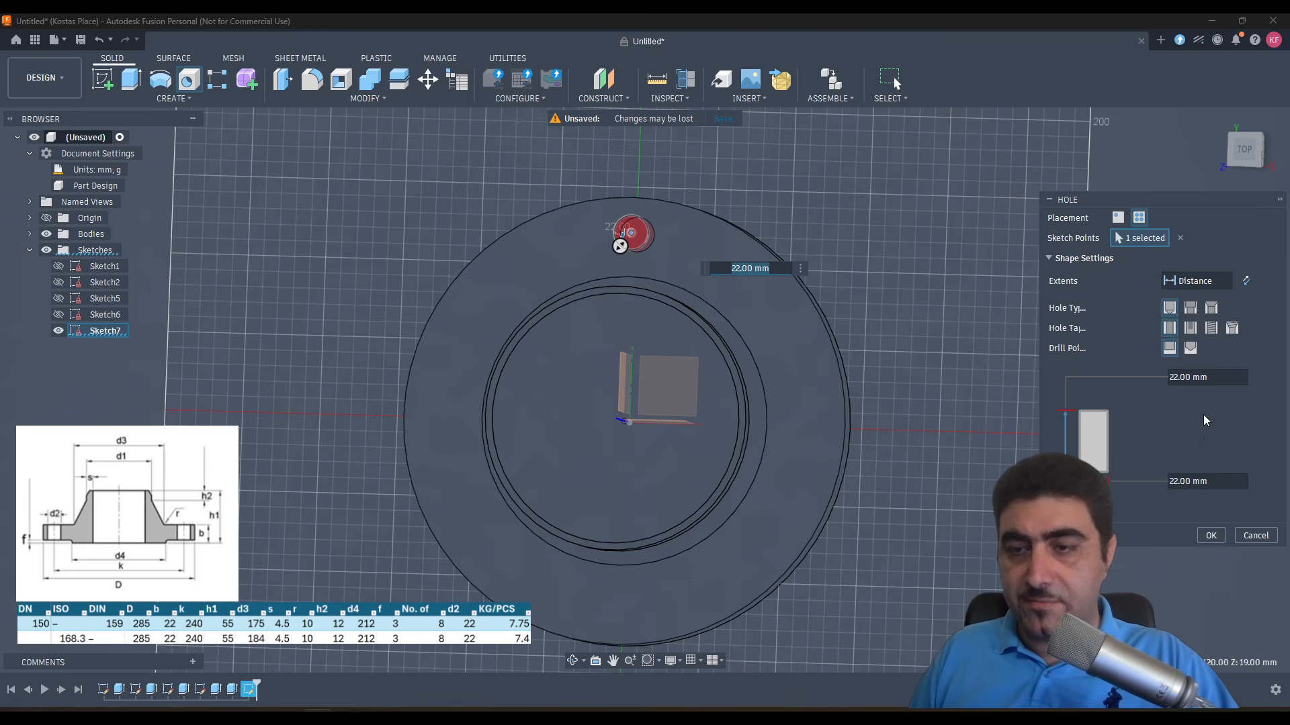
left_click(1199, 281)
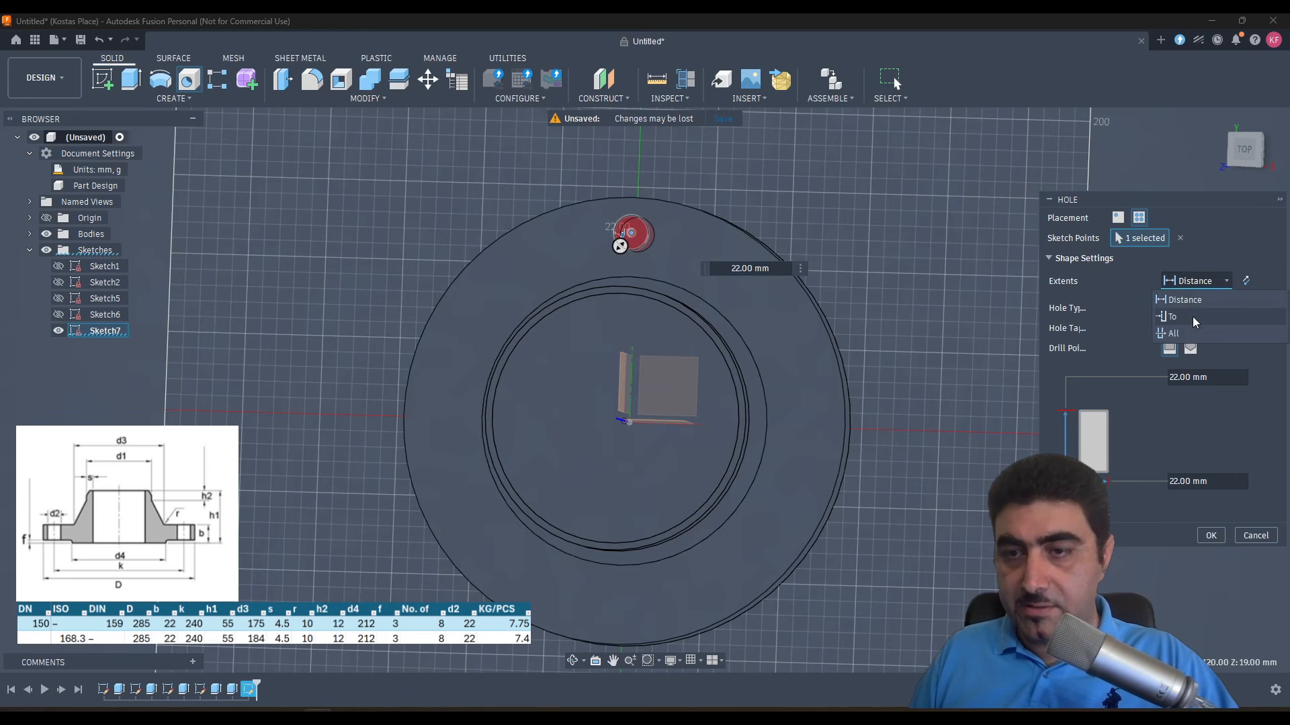
left_click(1189, 328)
left_click(1211, 515)
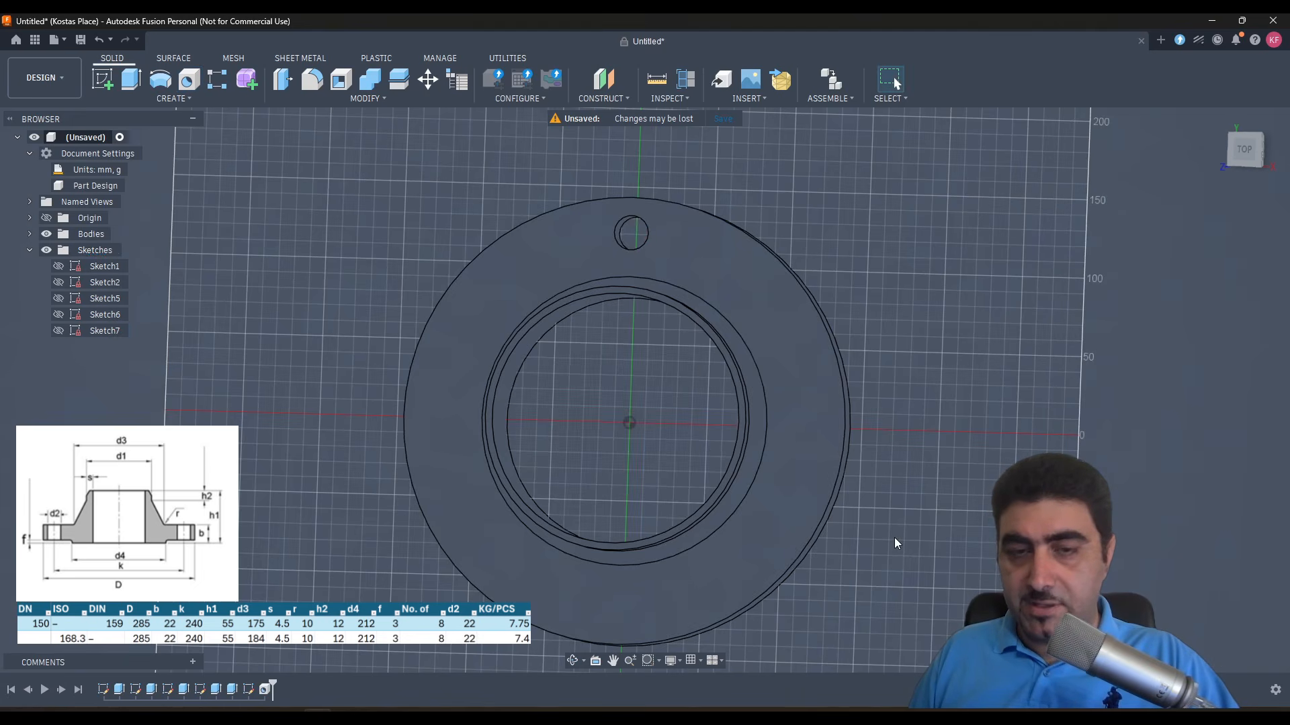
- Create a full circular pattern of the hole feature around the flange's outer rim face, with quantity 8 and Identical compute type
middle_click_drag(791, 419, 495, 176)
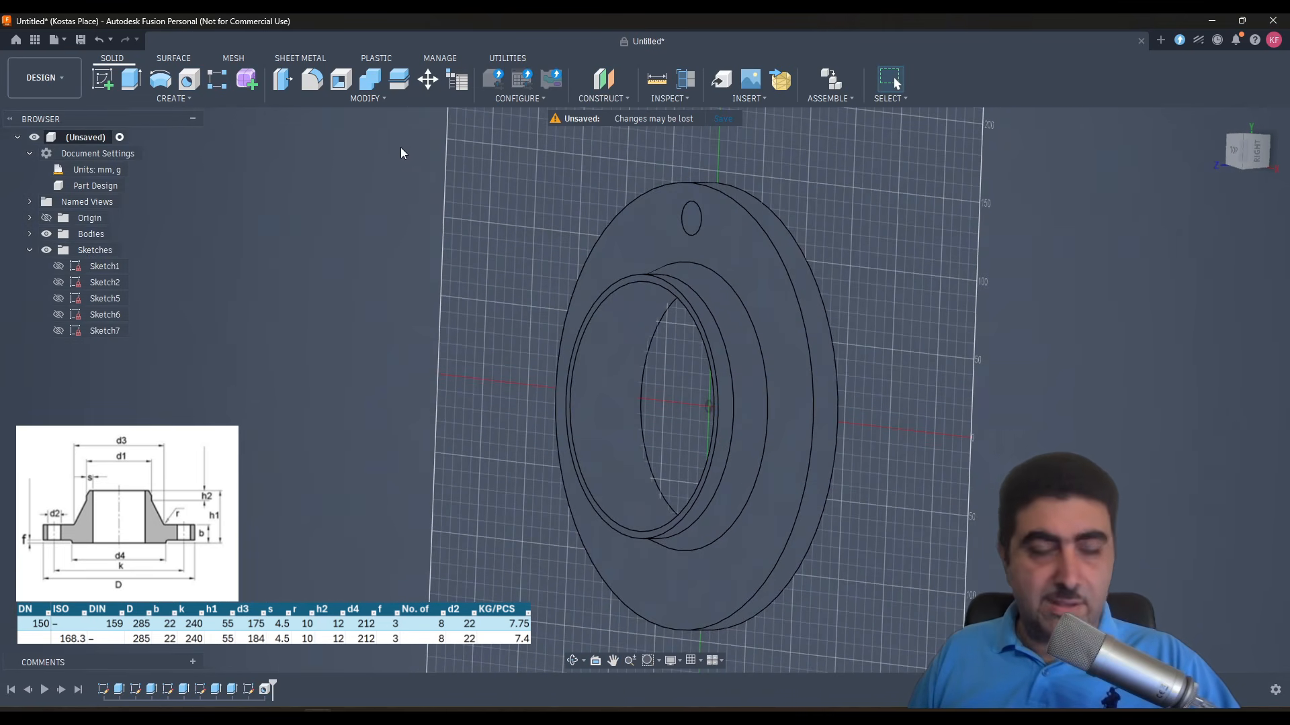
left_click(200, 103)
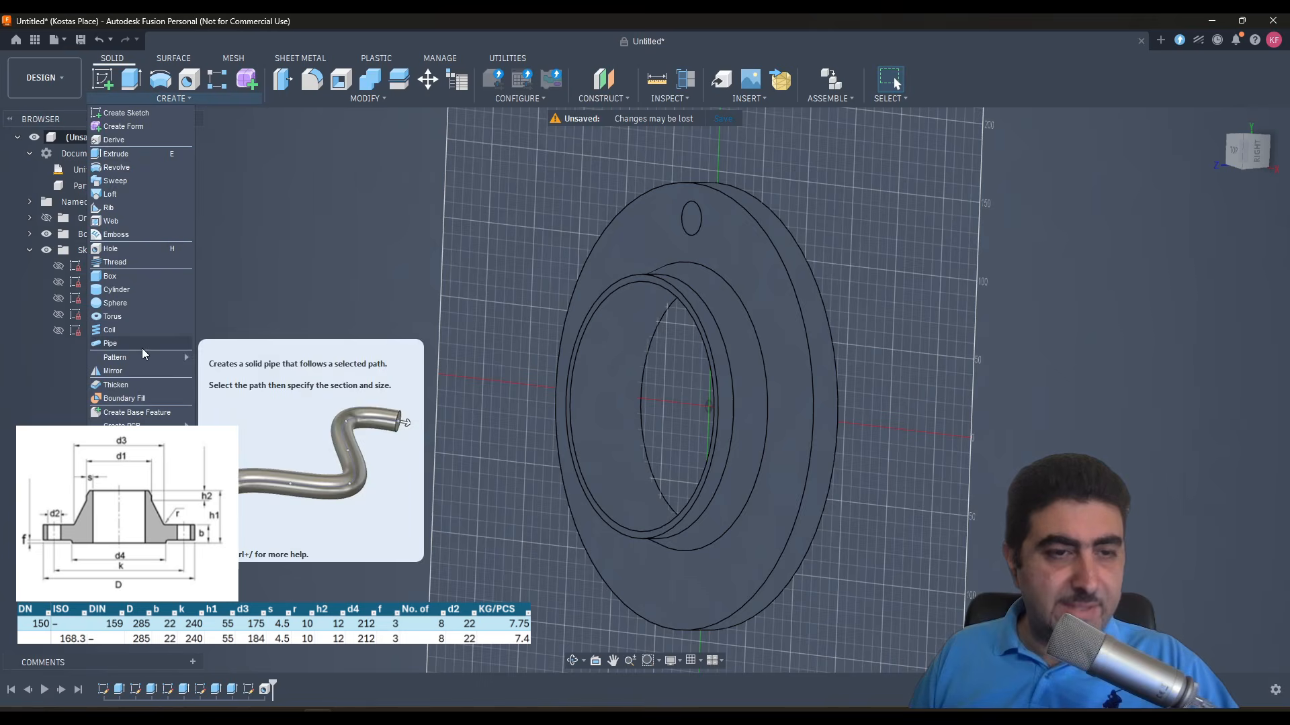
mouse_move(144, 357)
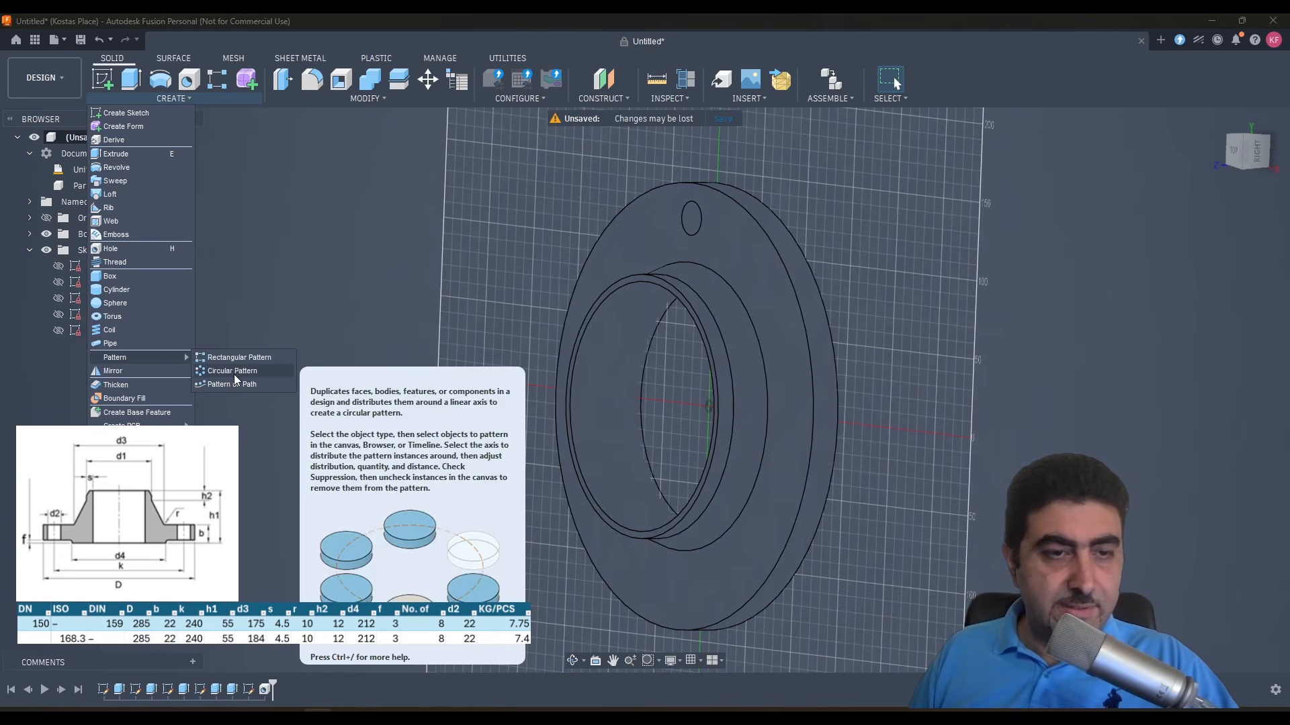
left_click(233, 372)
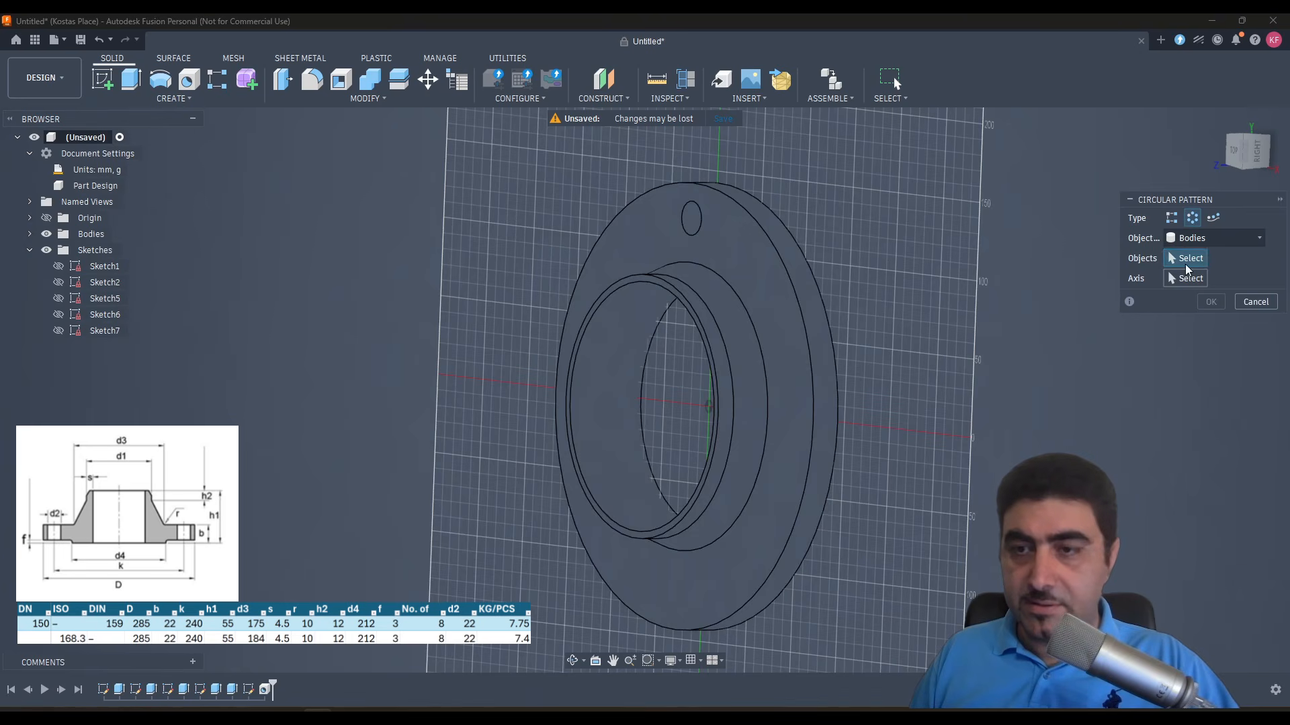
left_click(1216, 238)
left_click(1199, 268)
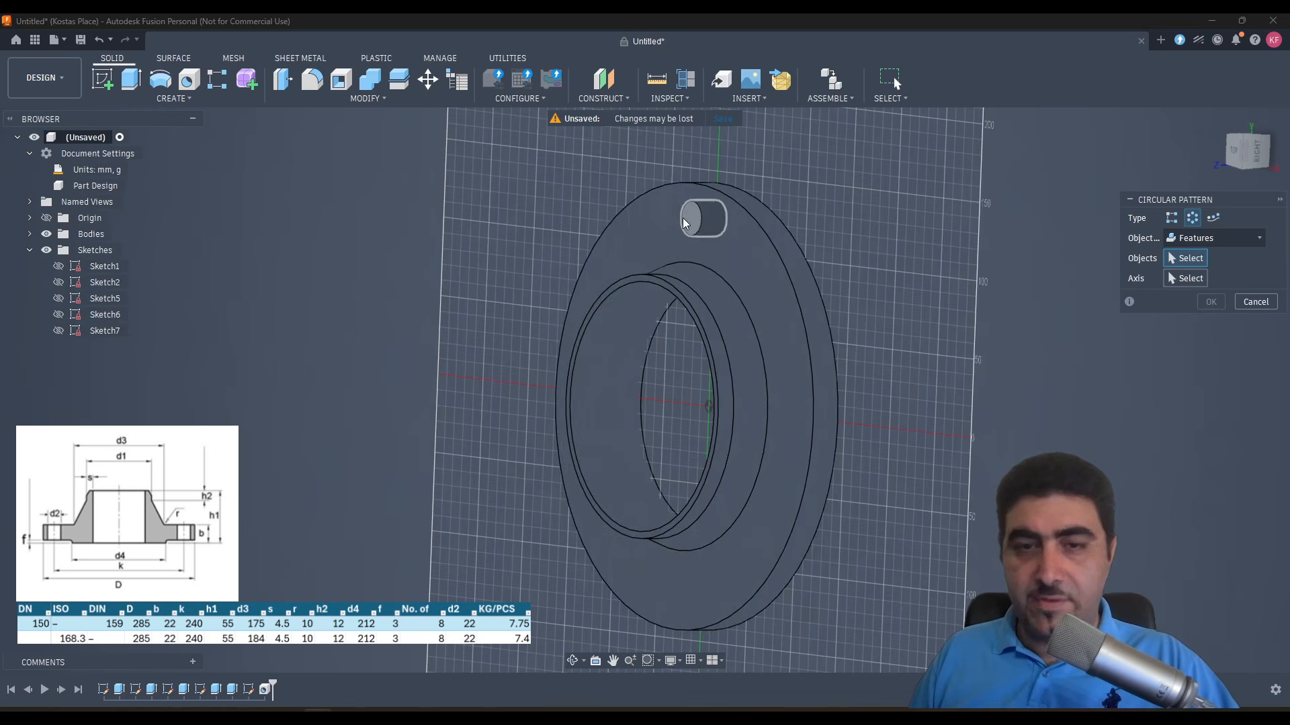
left_click(692, 217)
left_click(1189, 278)
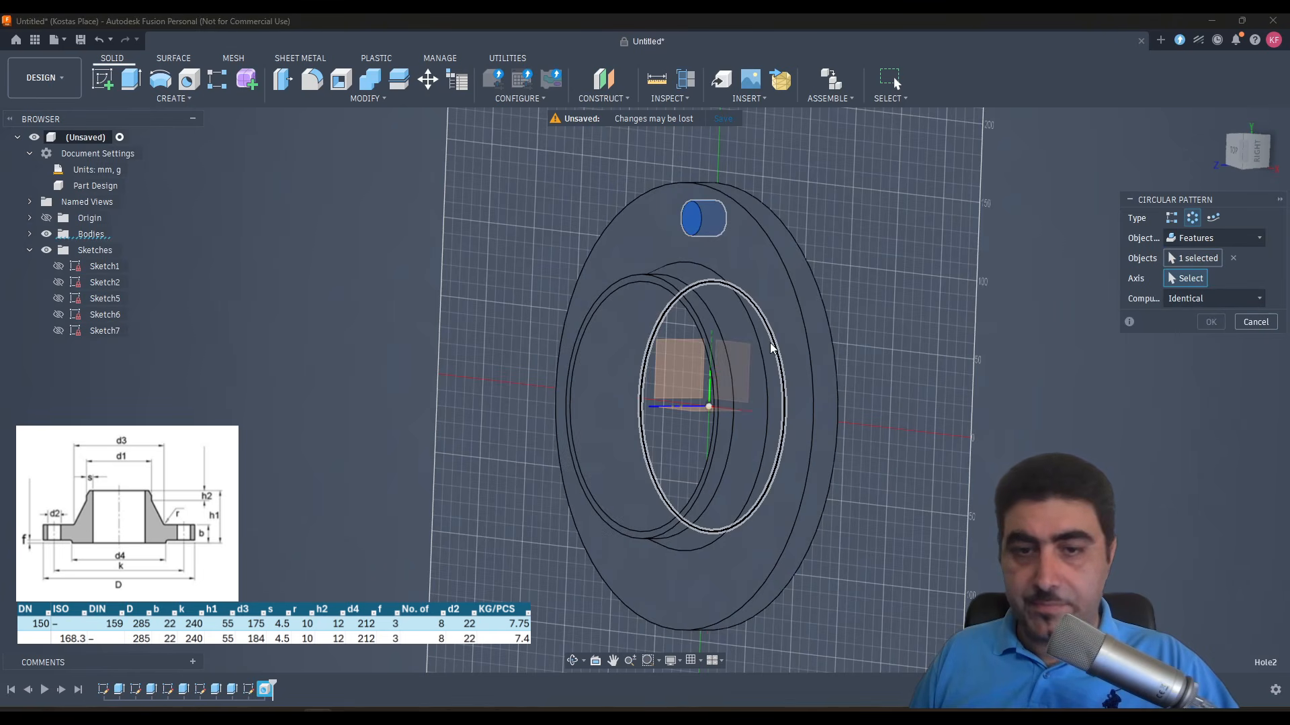
left_click(825, 378)
double_click(1186, 339)
type("8")
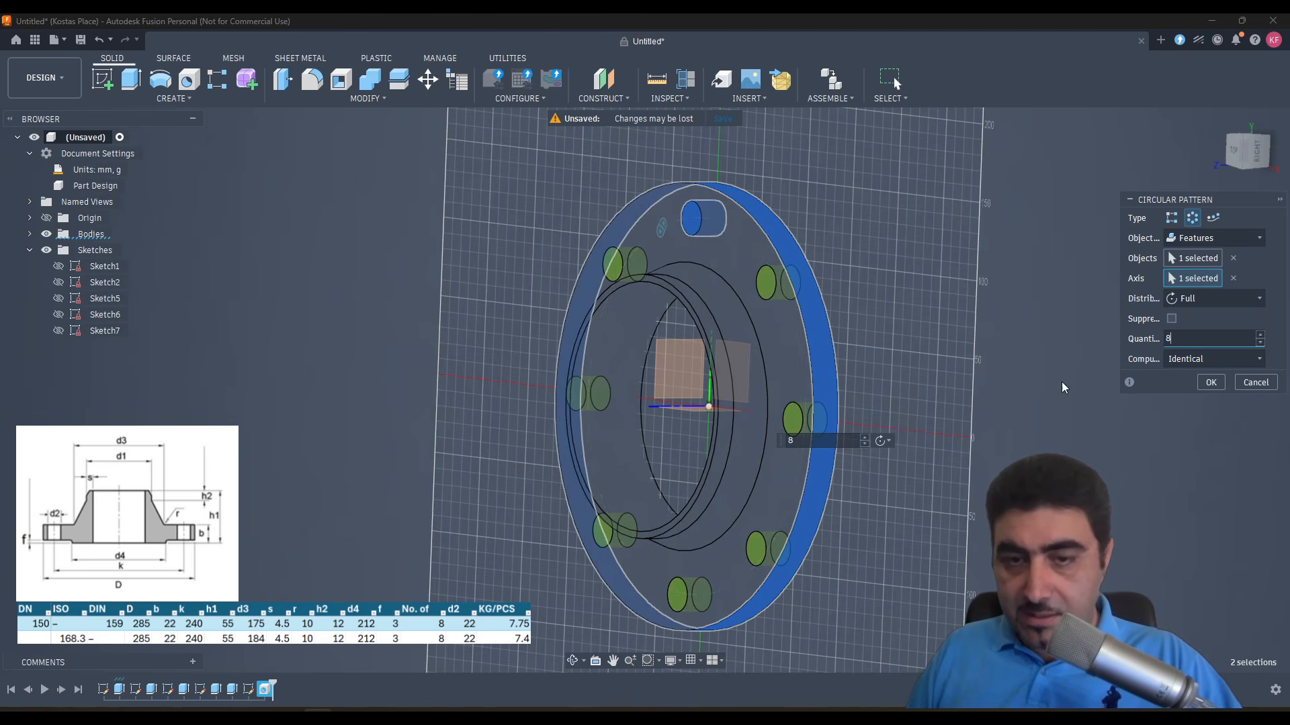
middle_click_drag(934, 376, 977, 328, "shift")
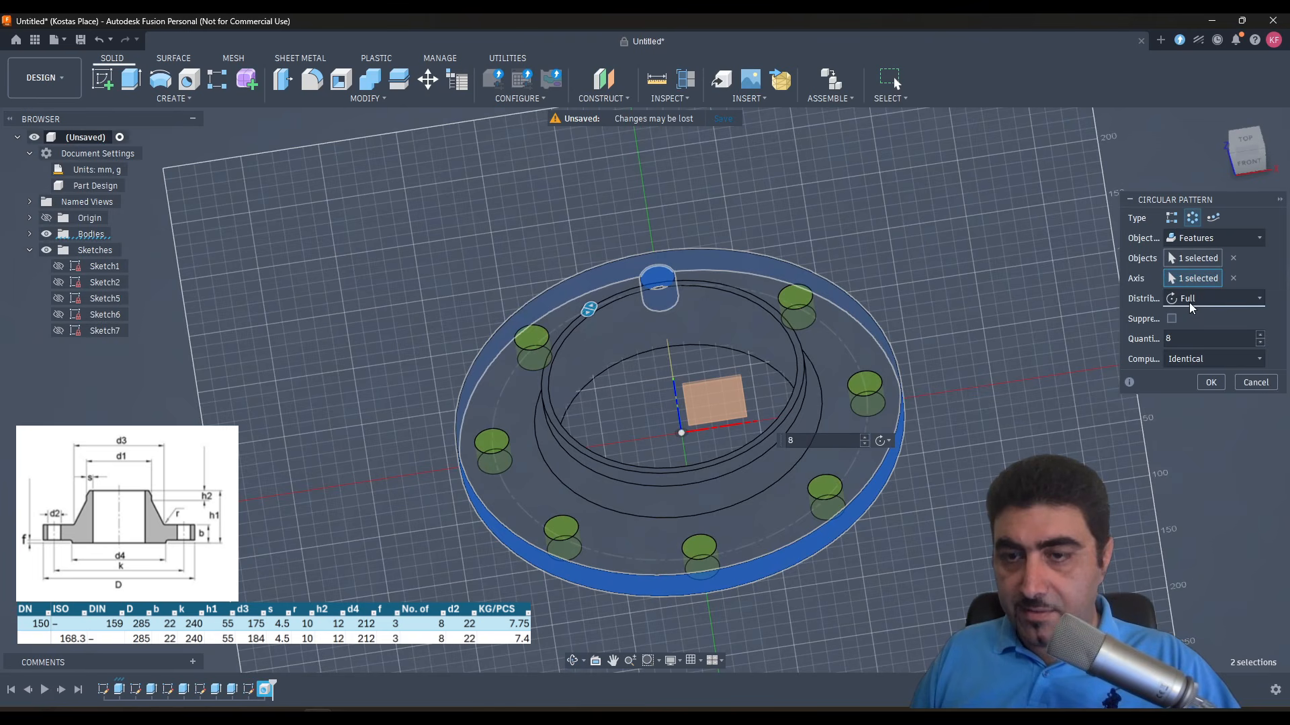
left_click(1207, 360)
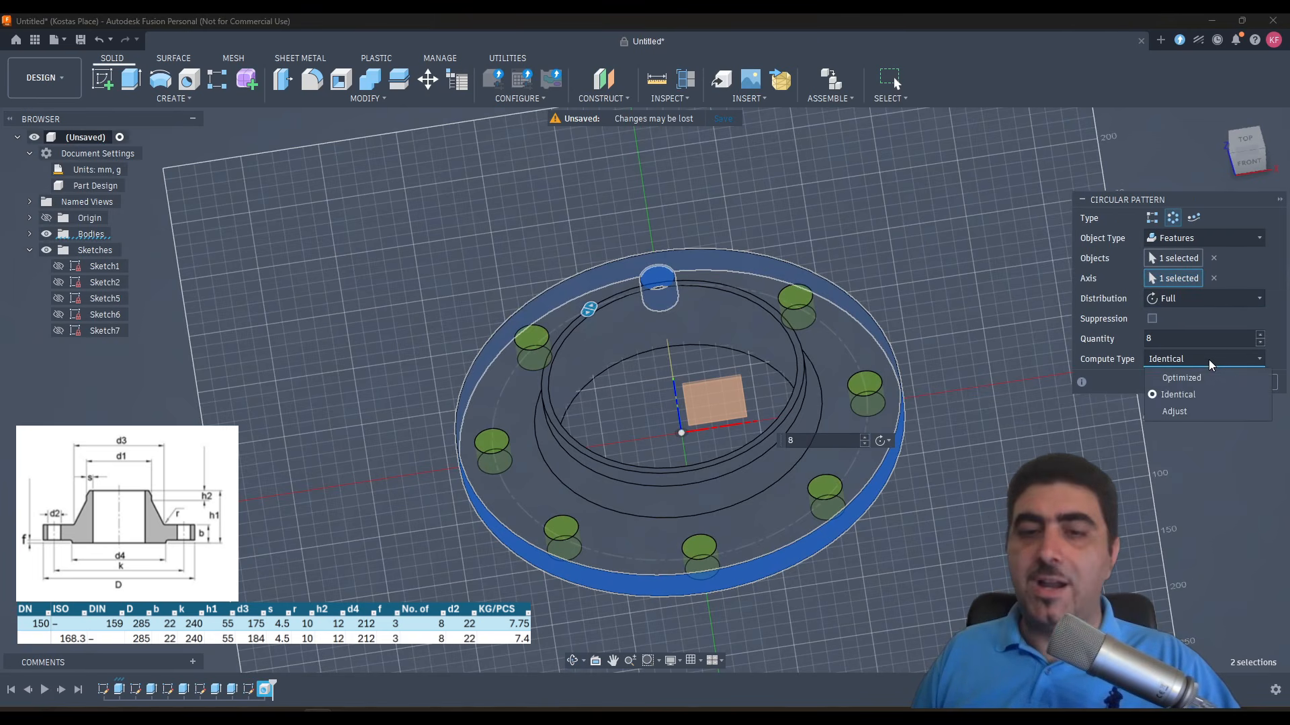
left_click(1207, 360)
middle_click_drag(1050, 366, 915, 393, "shift")
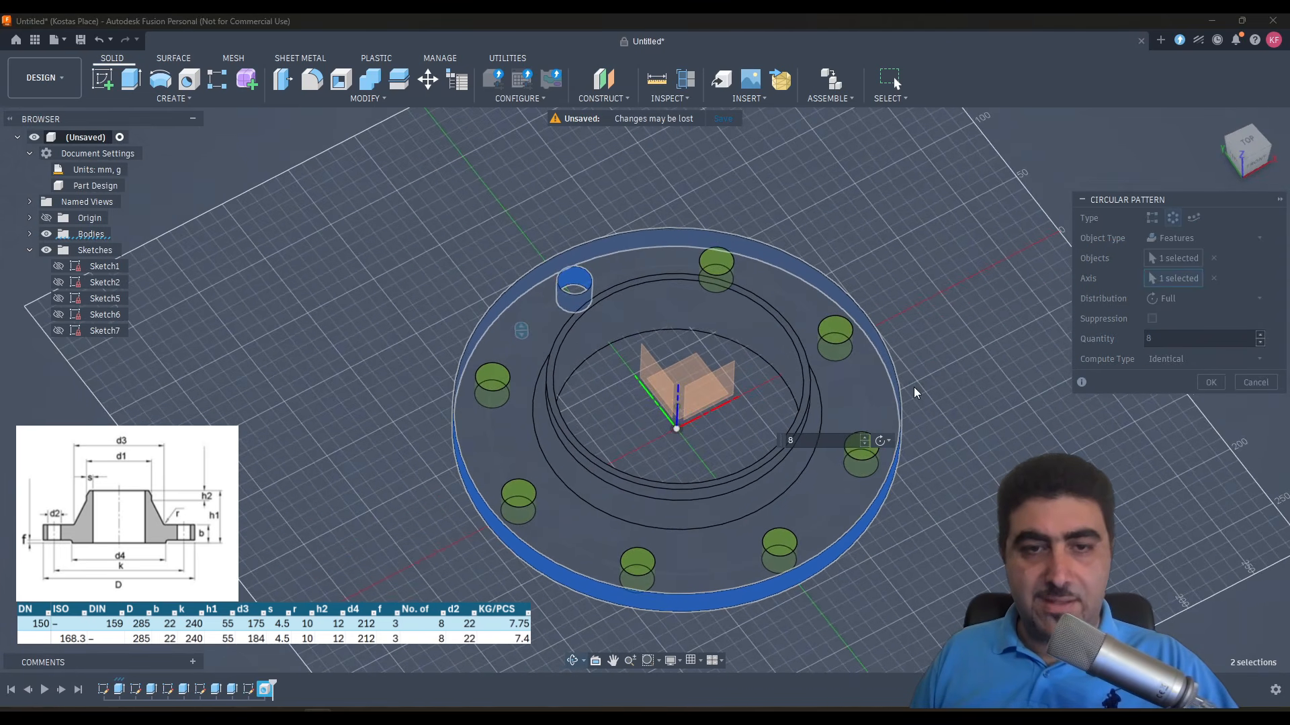
left_click(1211, 382)
- Hide the layout grid and switch the visual style to shaded with only visible edges, then view the finished flange
middle_click_drag(1079, 426, 960, 438, "shift")
scroll(733, 428, "up", 4)
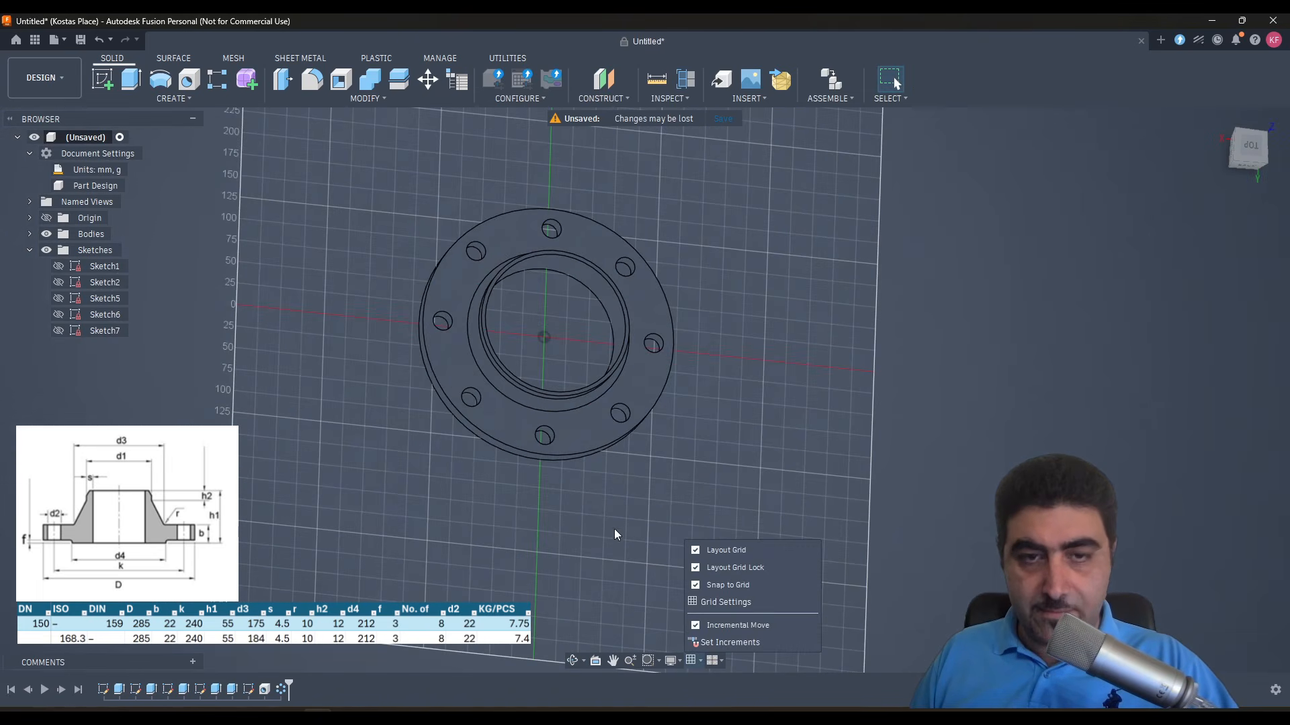
left_click(695, 551)
middle_click_drag(696, 551, 601, 503, "shift")
left_click(670, 660)
mouse_move(692, 518)
left_click(894, 539)
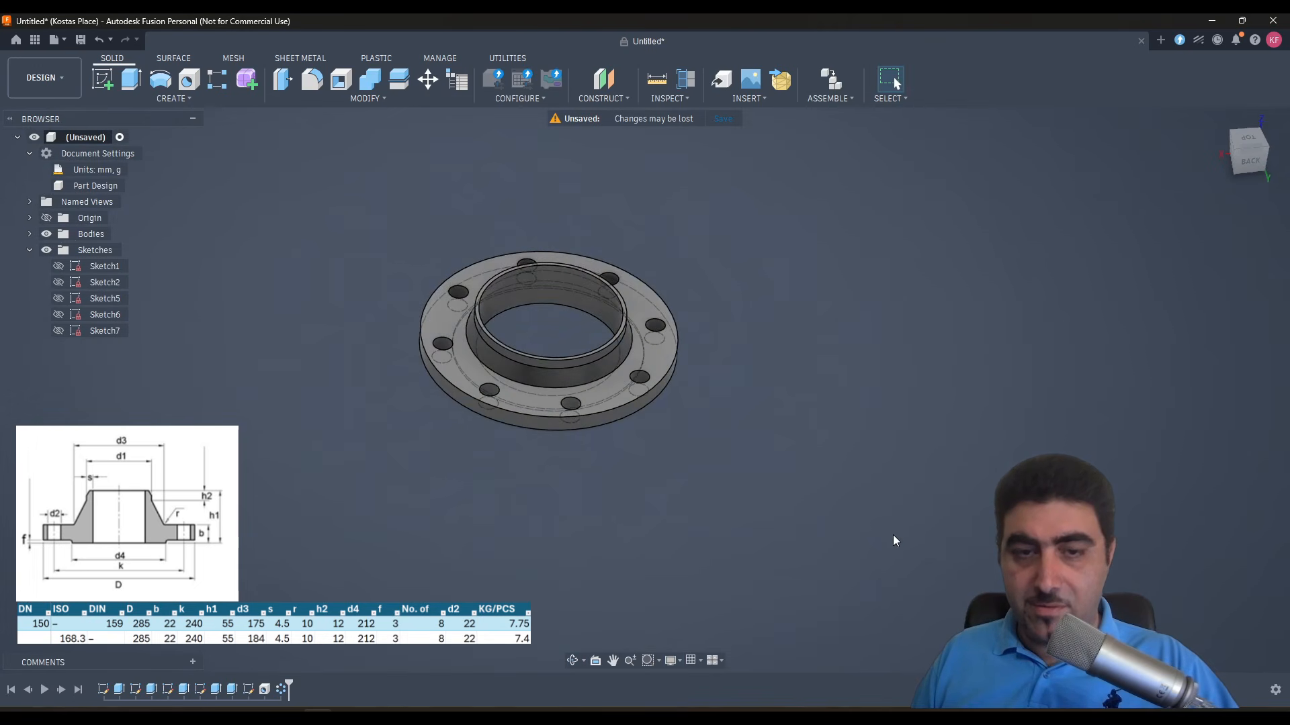
left_click(680, 662)
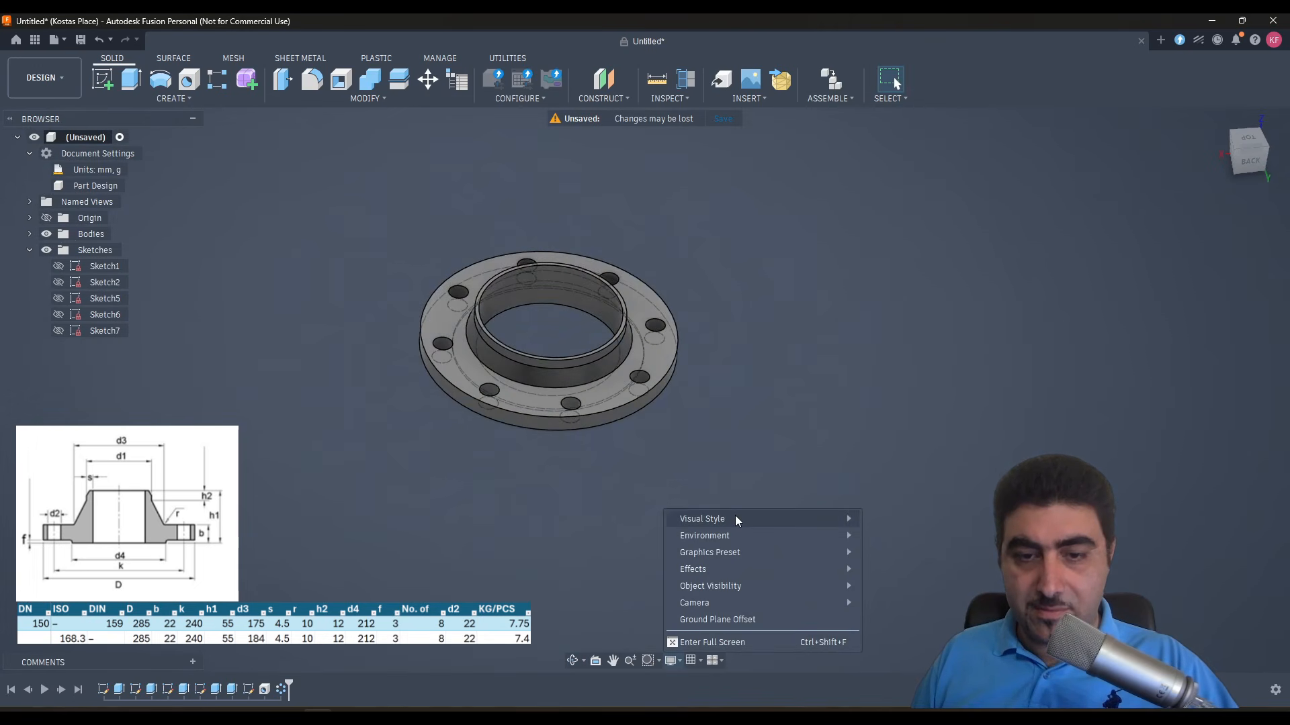
mouse_move(843, 520)
left_click(940, 552)
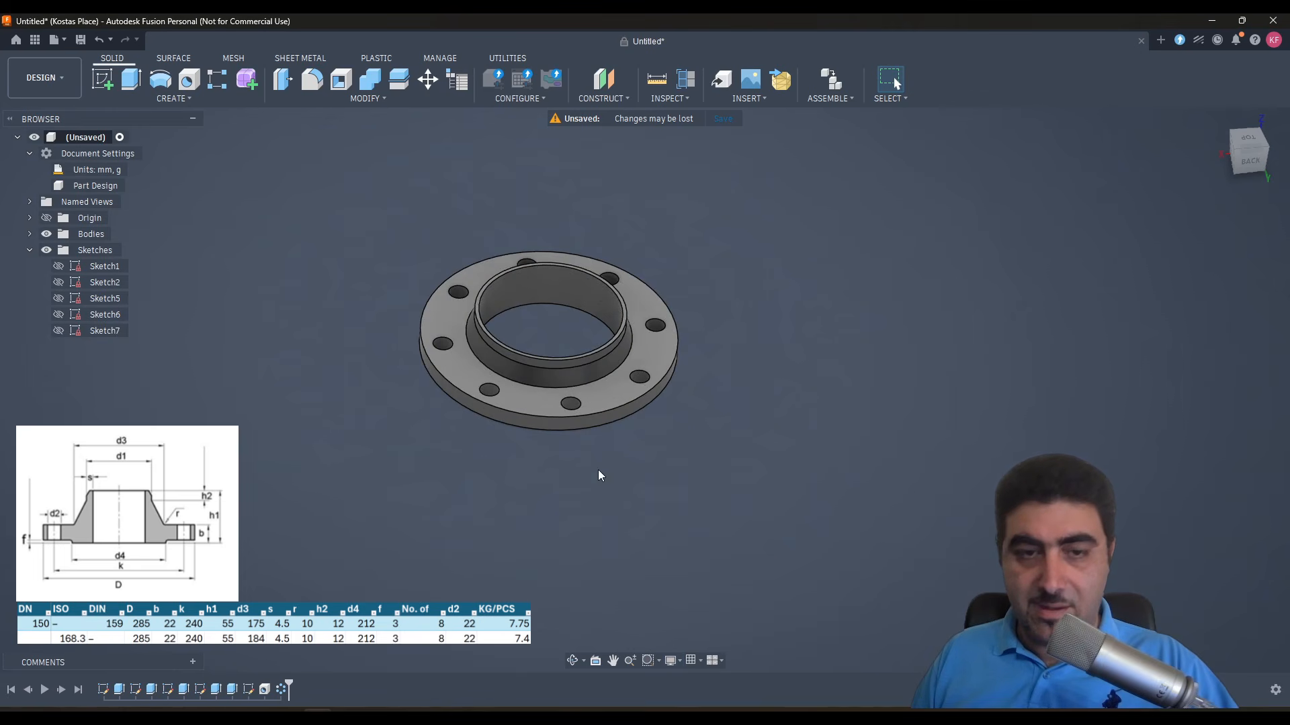
middle_click_drag(601, 475, 522, 412, "shift")
scroll(399, 269, "up", 6)
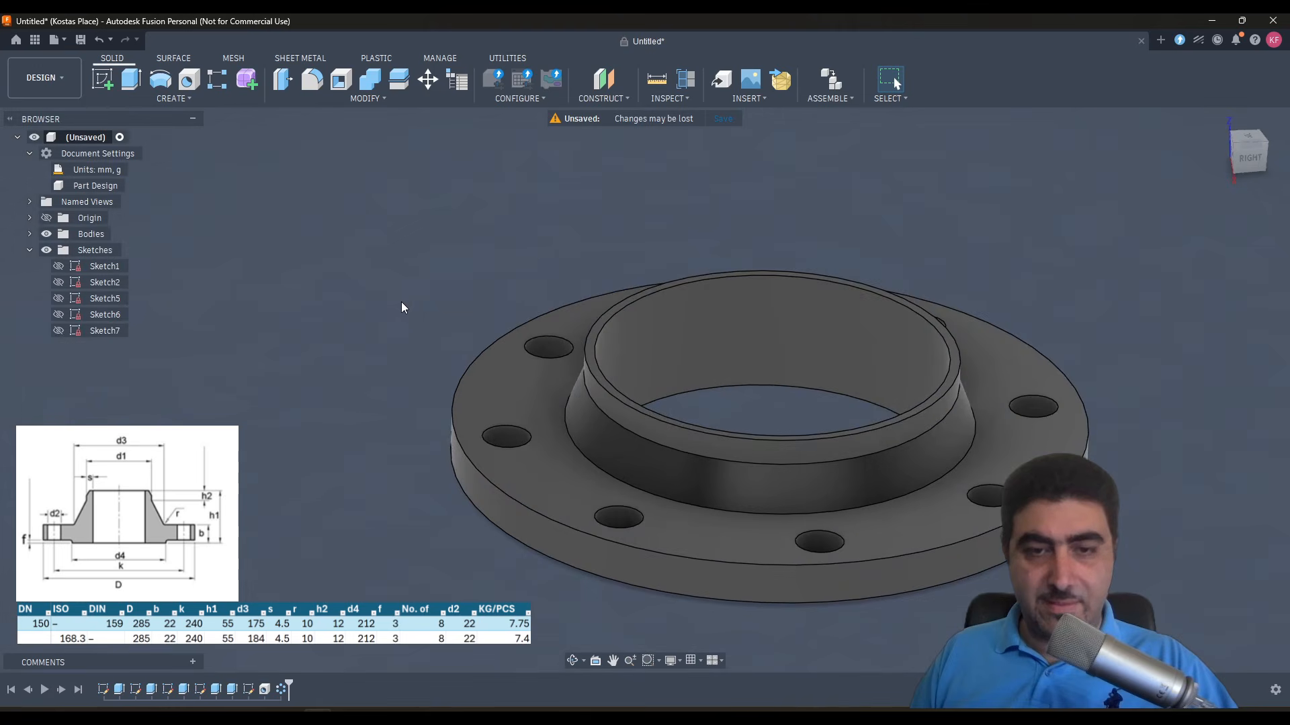
middle_click_drag(401, 301, 771, 455, "shift")
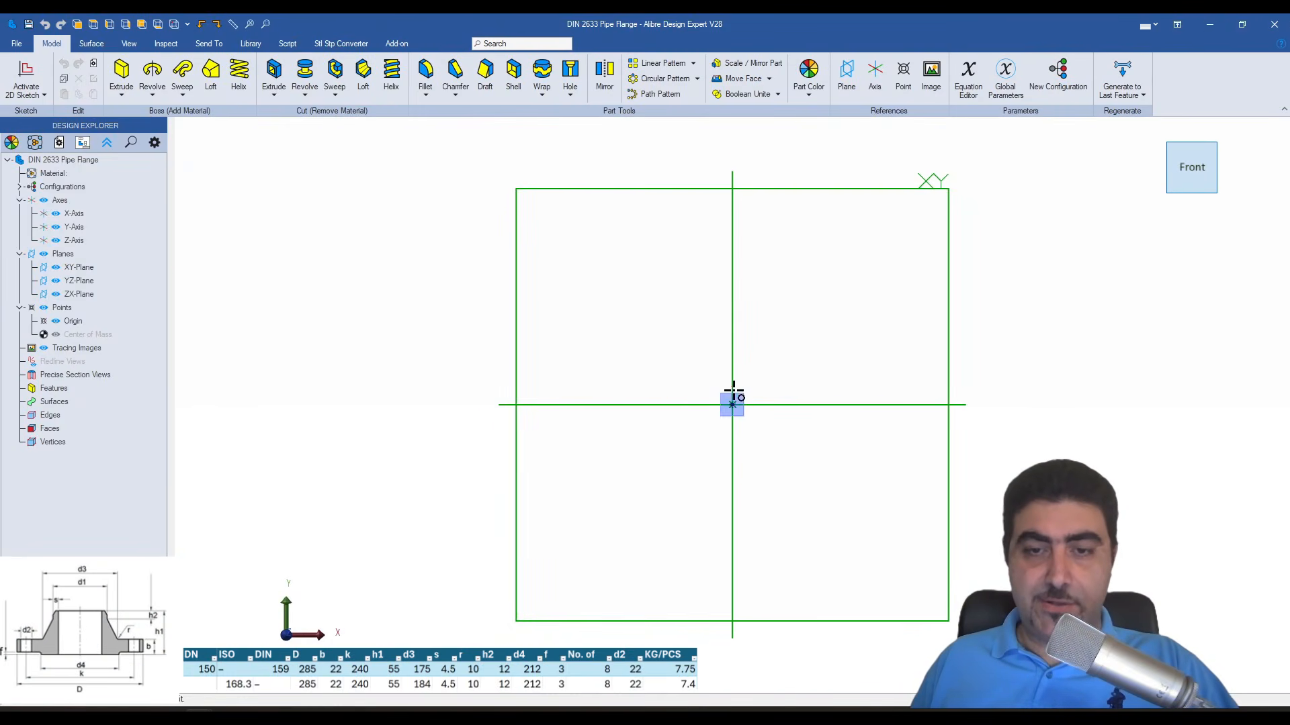
- Sketch a 285 mm diameter circle centred on the origin in the XY plane and extrude it 19 mm
left_click(732, 402)
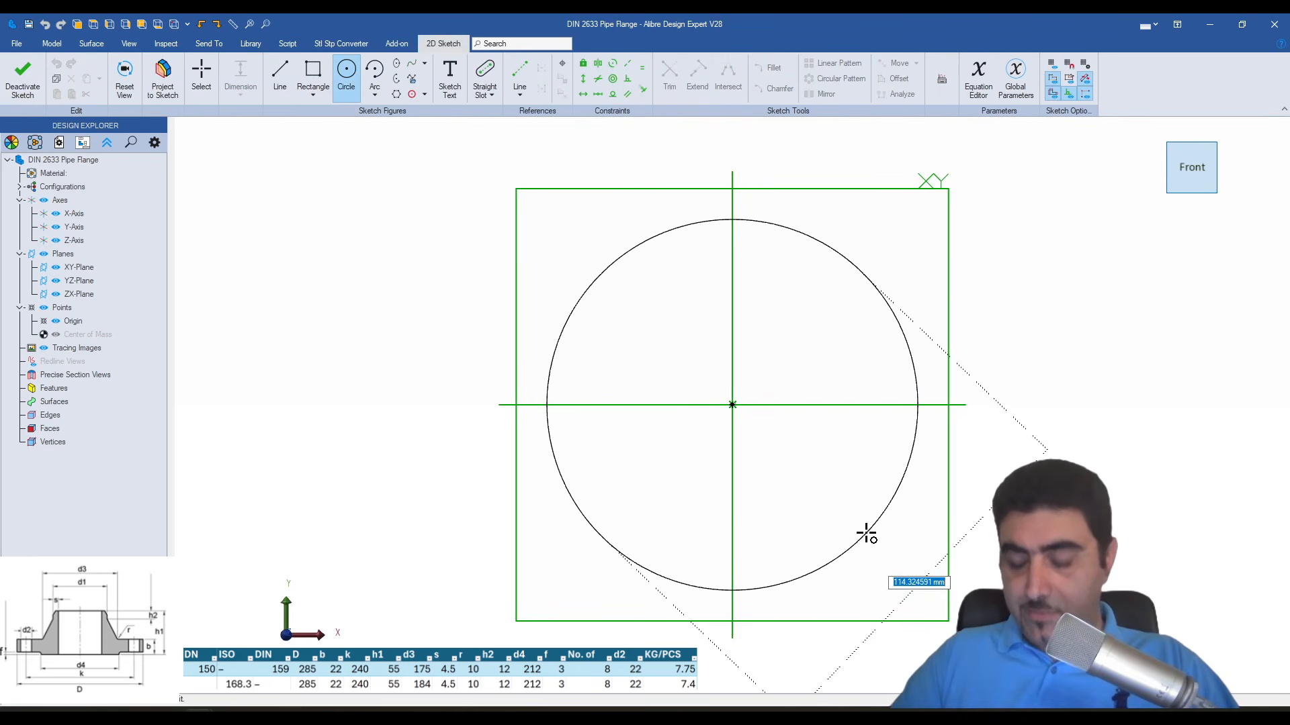
type("285")
key("Return")
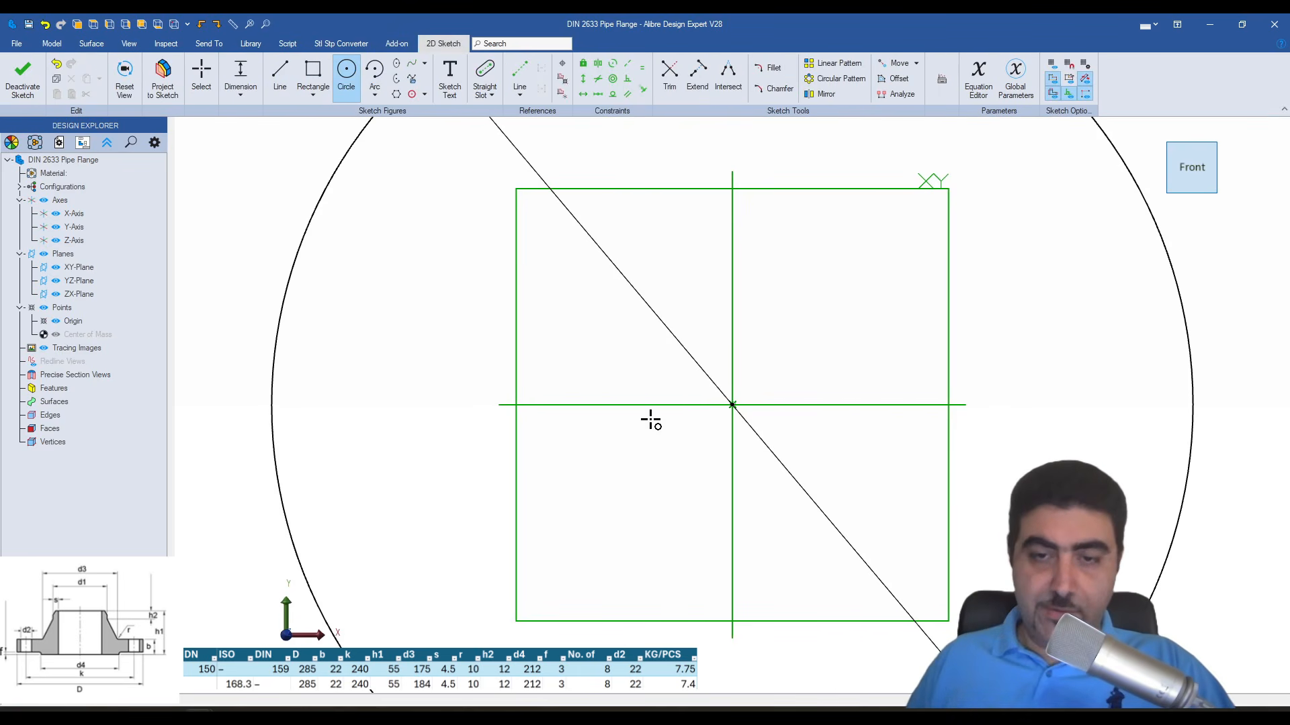
scroll(753, 334, "down", 4)
key("Escape")
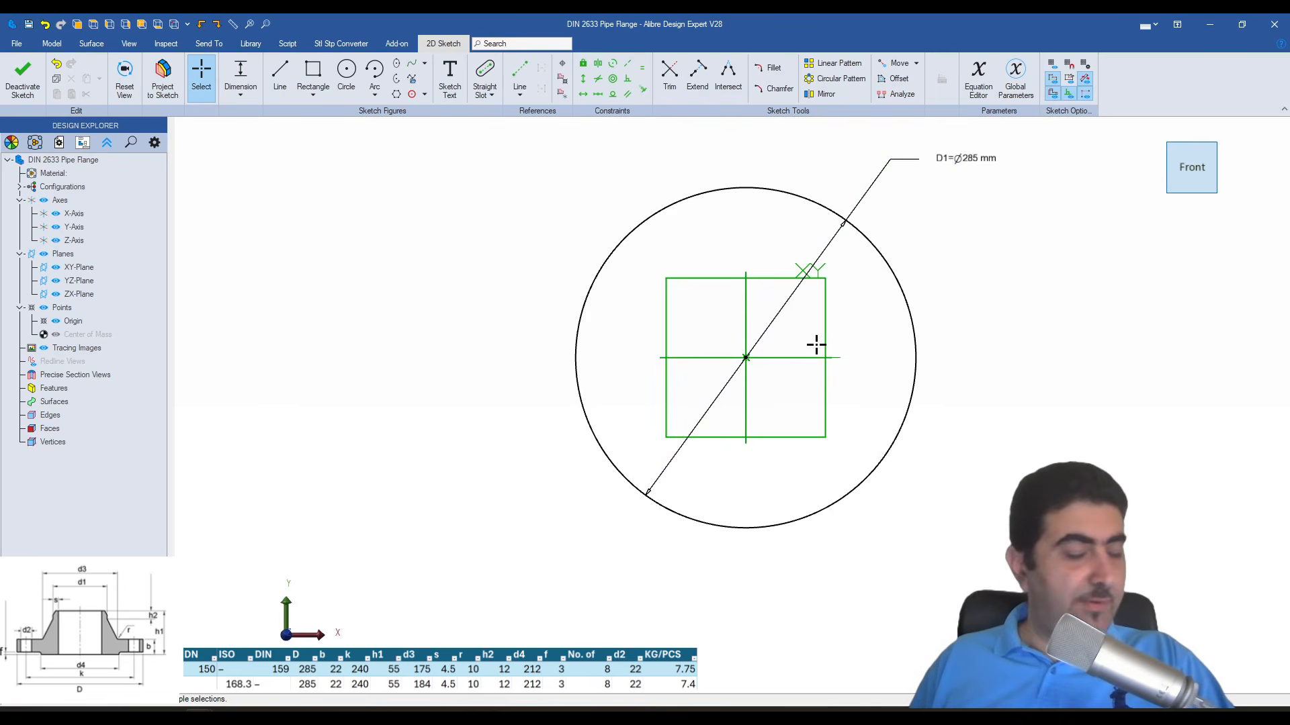
key("e")
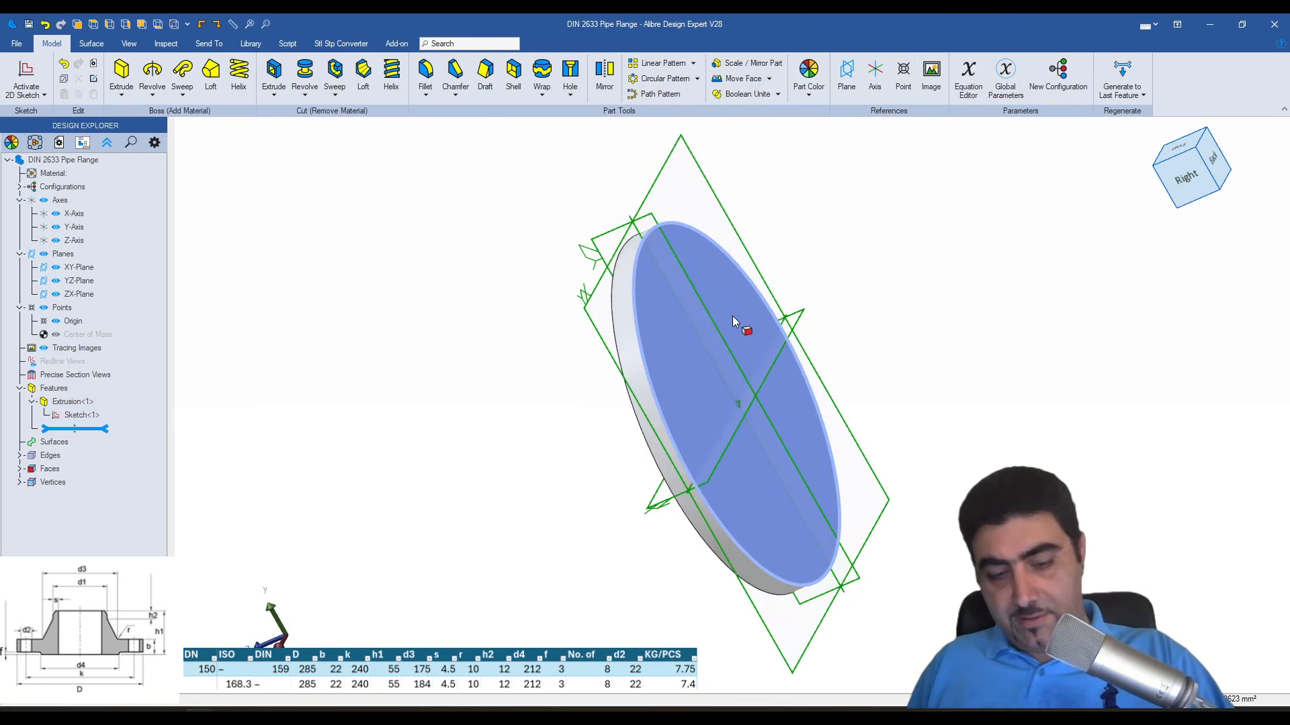
- Sketch a 240 mm diameter circle centred on the disc's back face and extrude it 3 mm
middle_click_drag(732, 316, 744, 419)
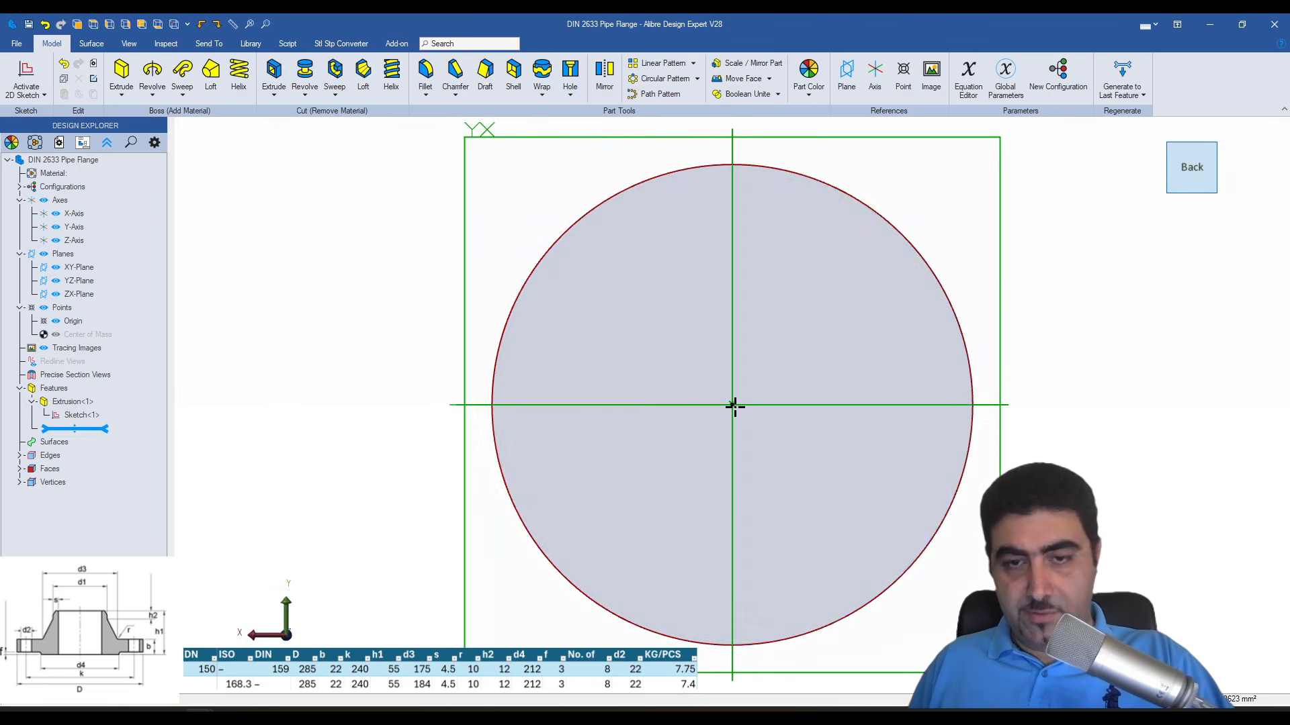
left_click(733, 406)
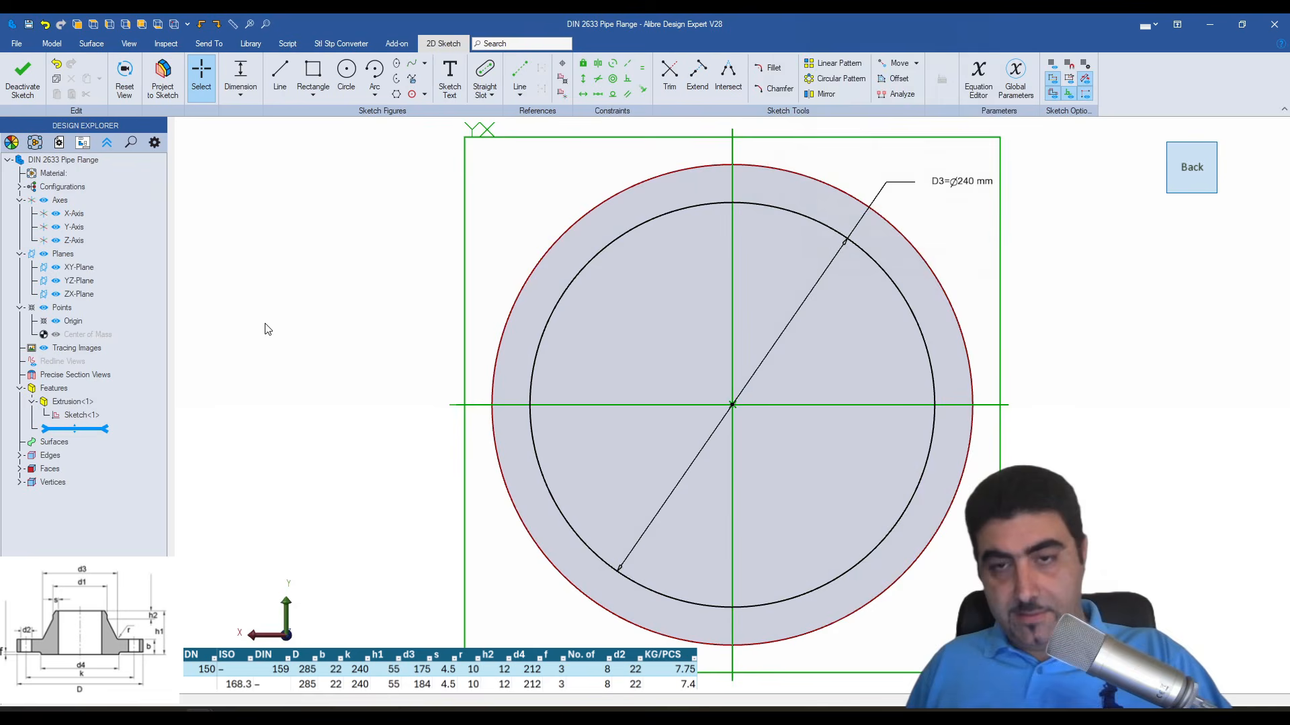
key("e")
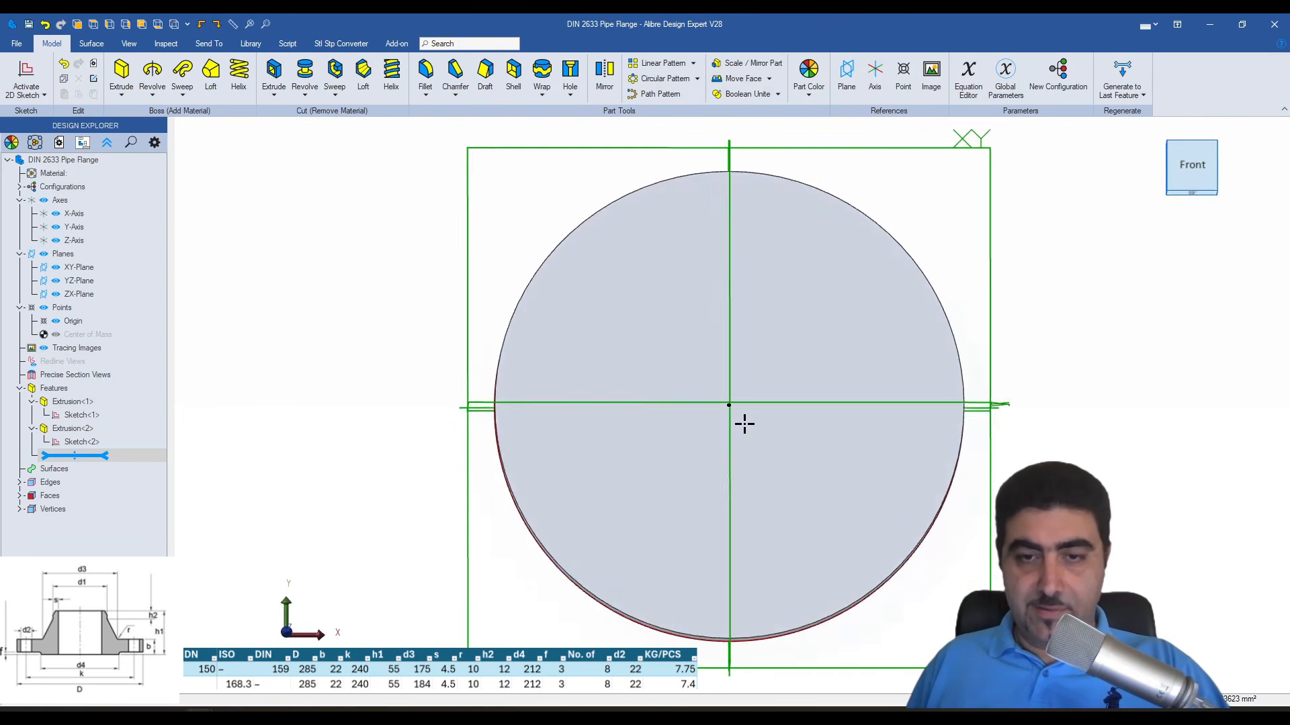
- Sketch a 184 mm diameter circle centred on the disc's front face, reposition its dimension label outside the circle, and finish the sketch
key("c")
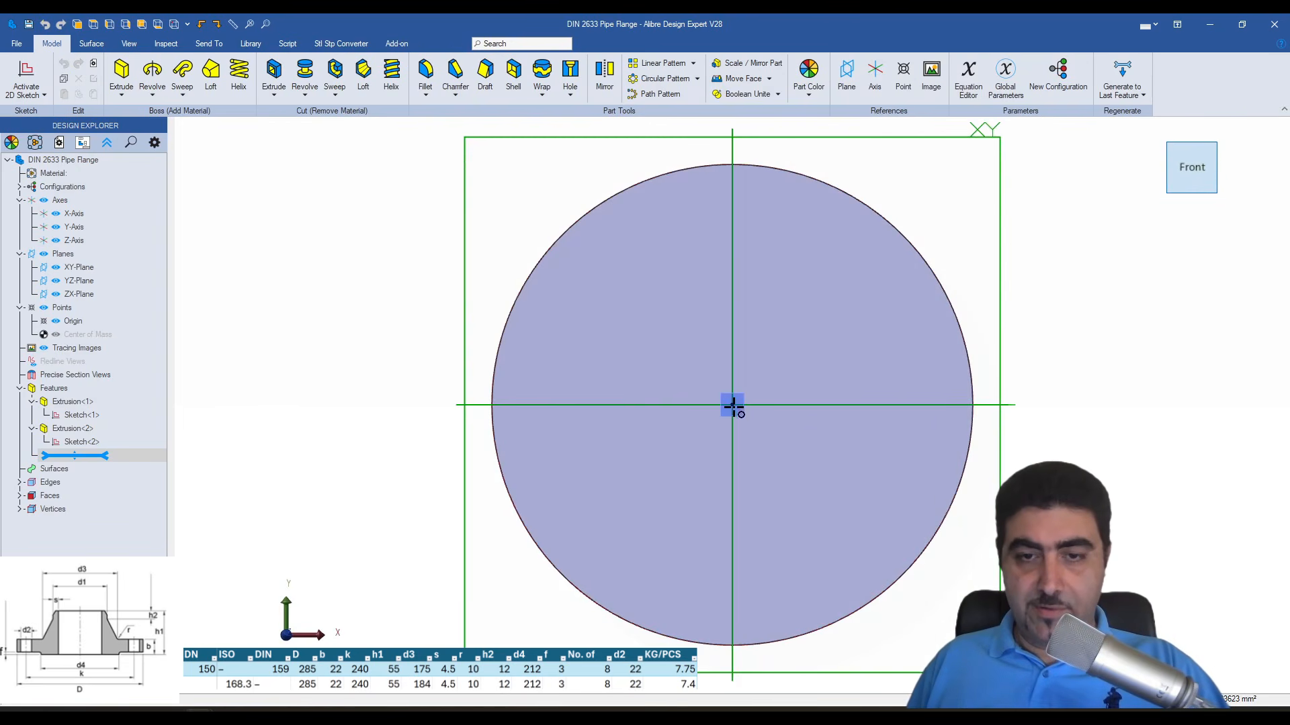
left_click(732, 405)
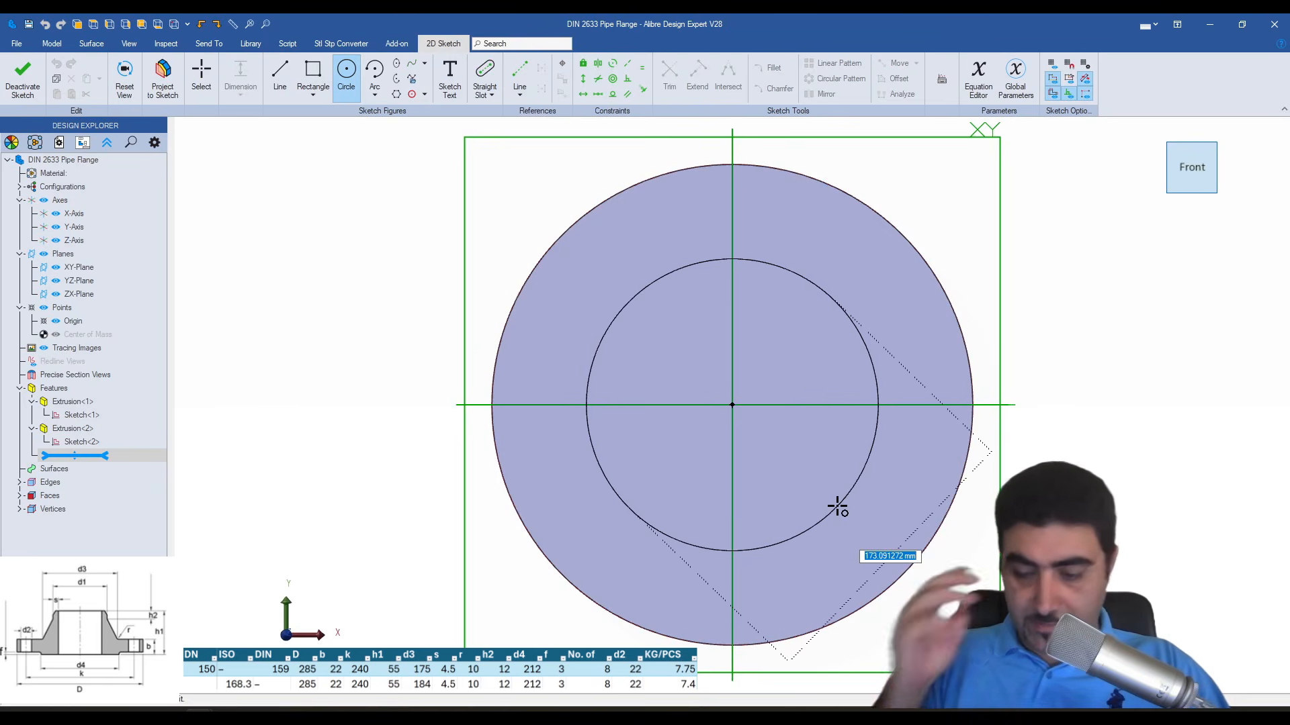
type("184")
key("Return")
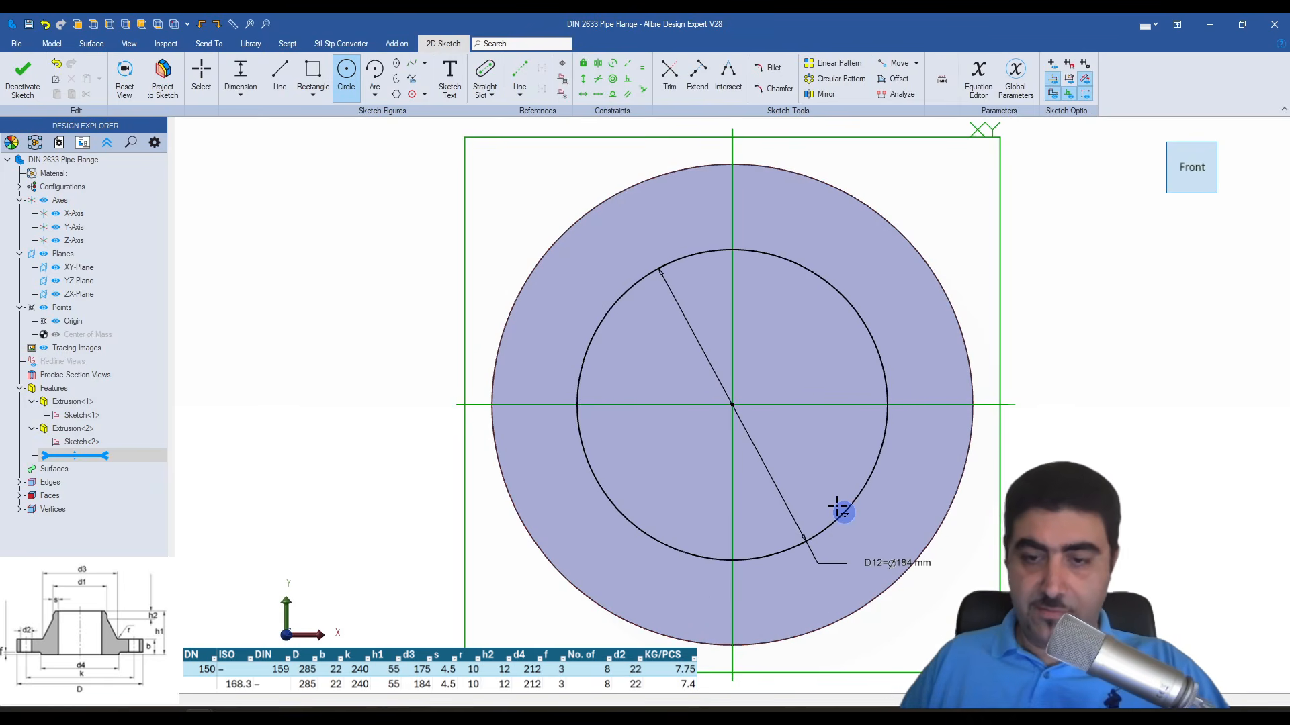
key("Escape")
left_click_drag(901, 561, 963, 226)
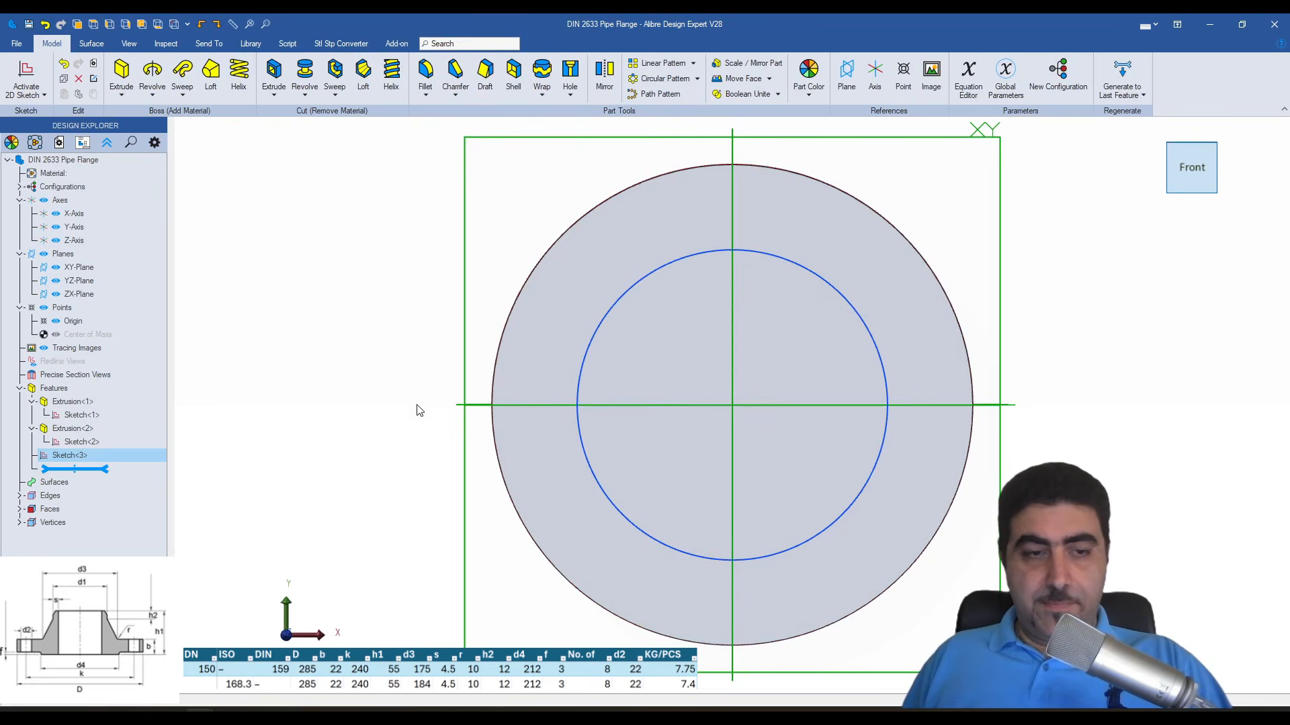
mouse_move(417, 408)
middle_mouse_down()
mouse_move(434, 330)
mouse_move(411, 326)
middle_mouse_up()
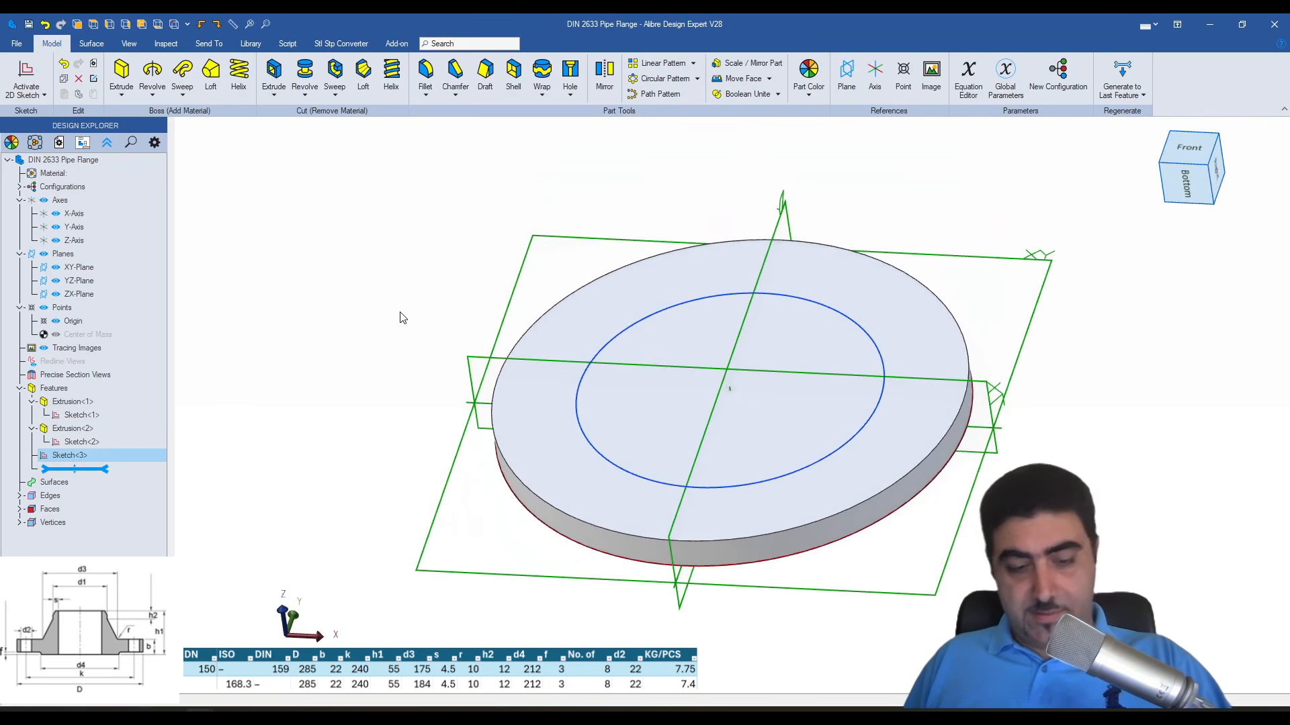
- While extruding the 184 mm circle, add a PipeOD distance parameter of 168.3 mm and set the extrusion depth to 55 mm-12 mm-22 mm
key("e")
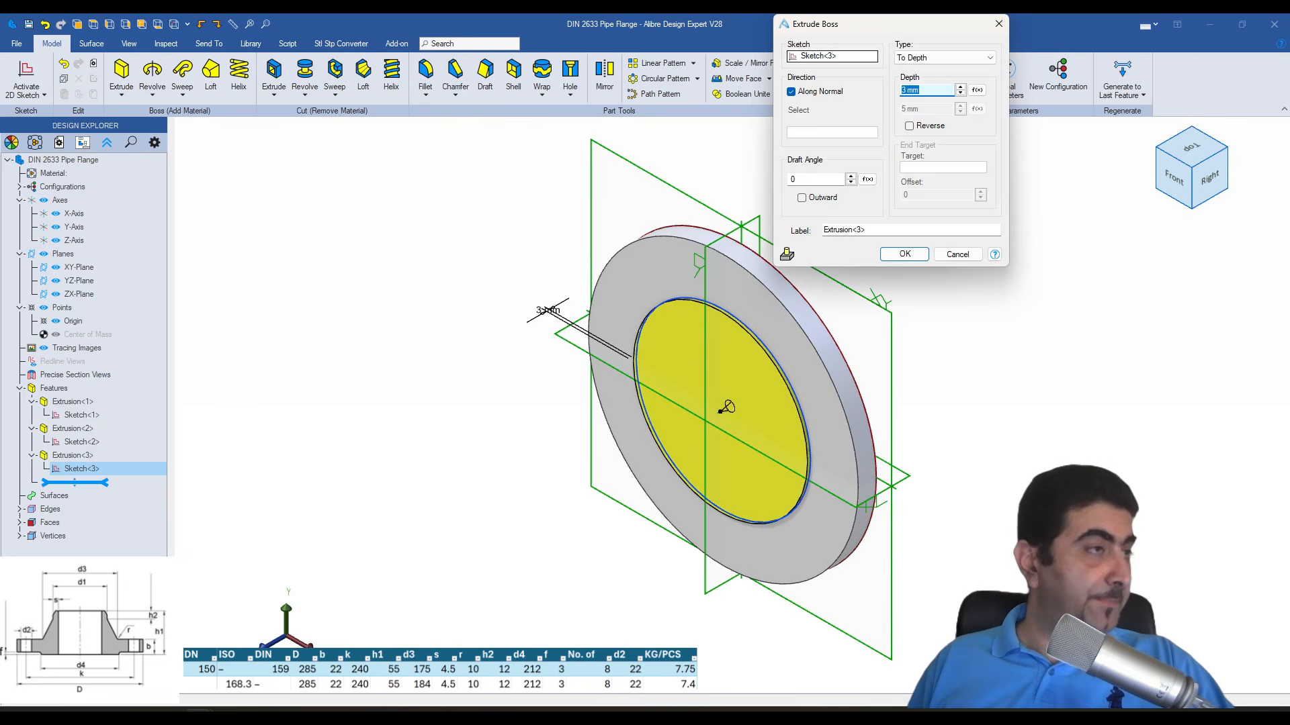
key("BackSpace")
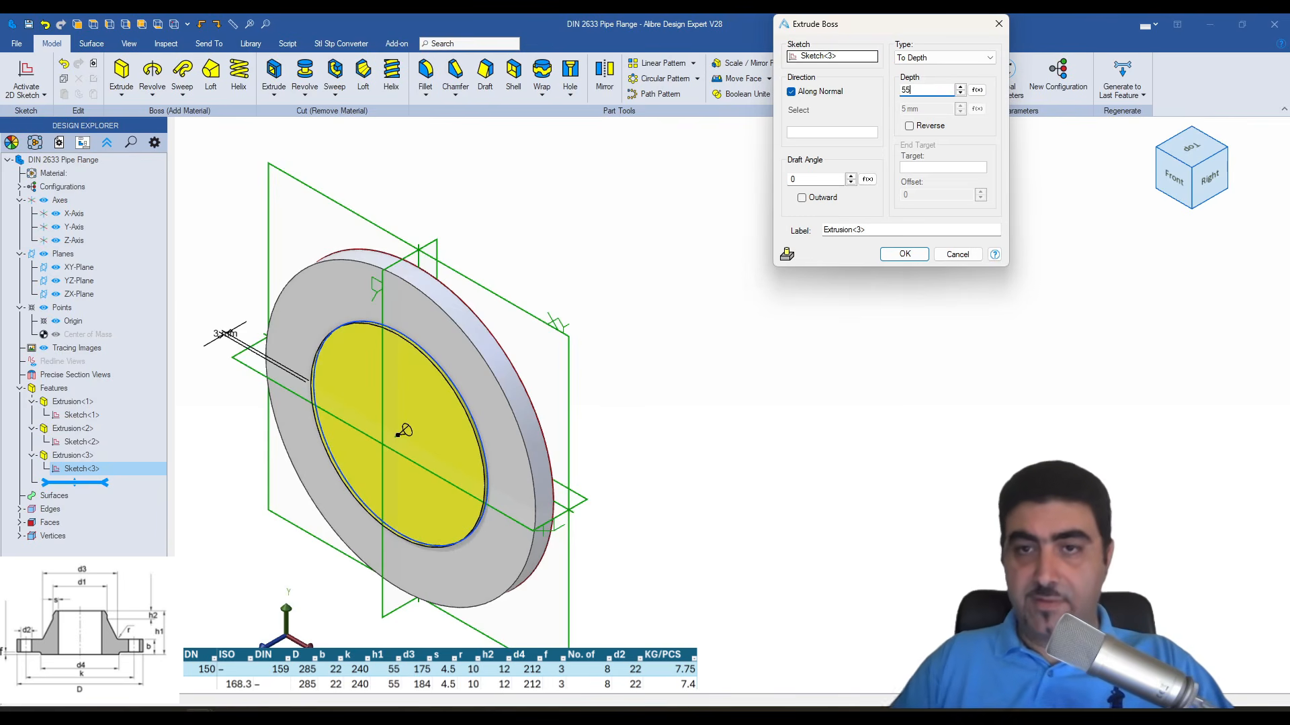
left_click(977, 90)
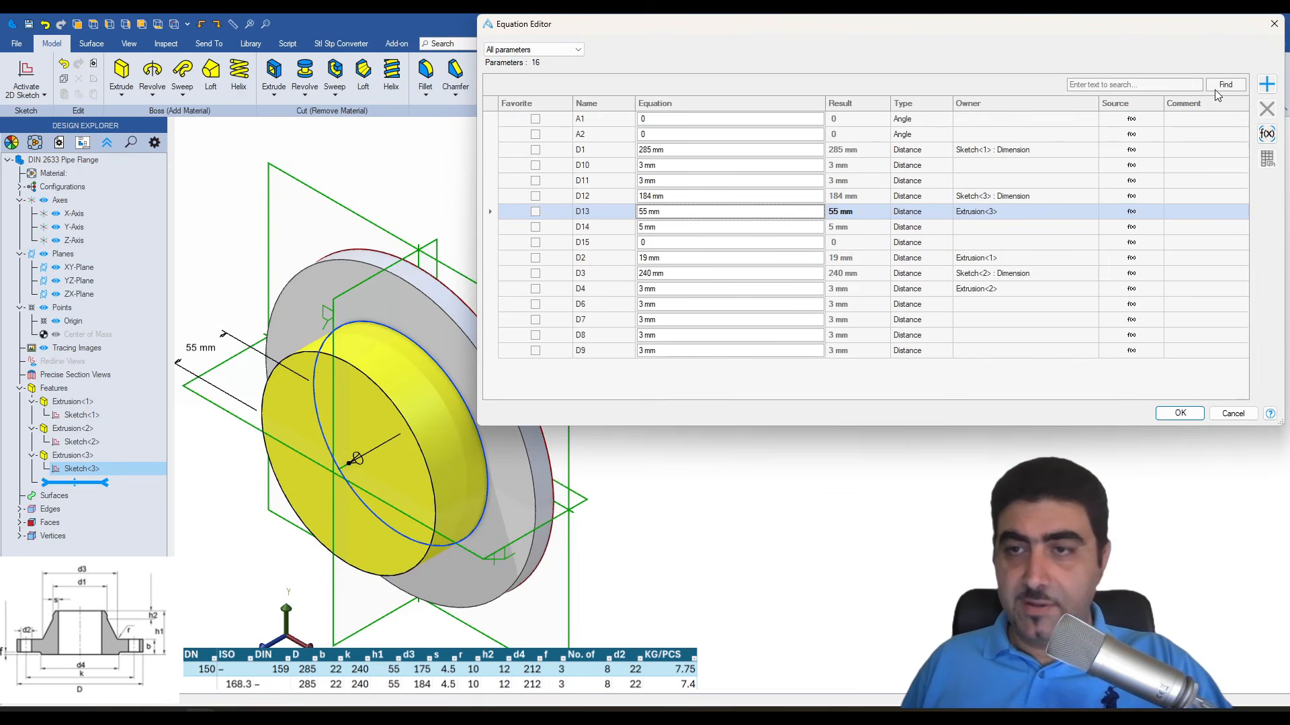
left_click(1266, 84)
type("PipeOD")
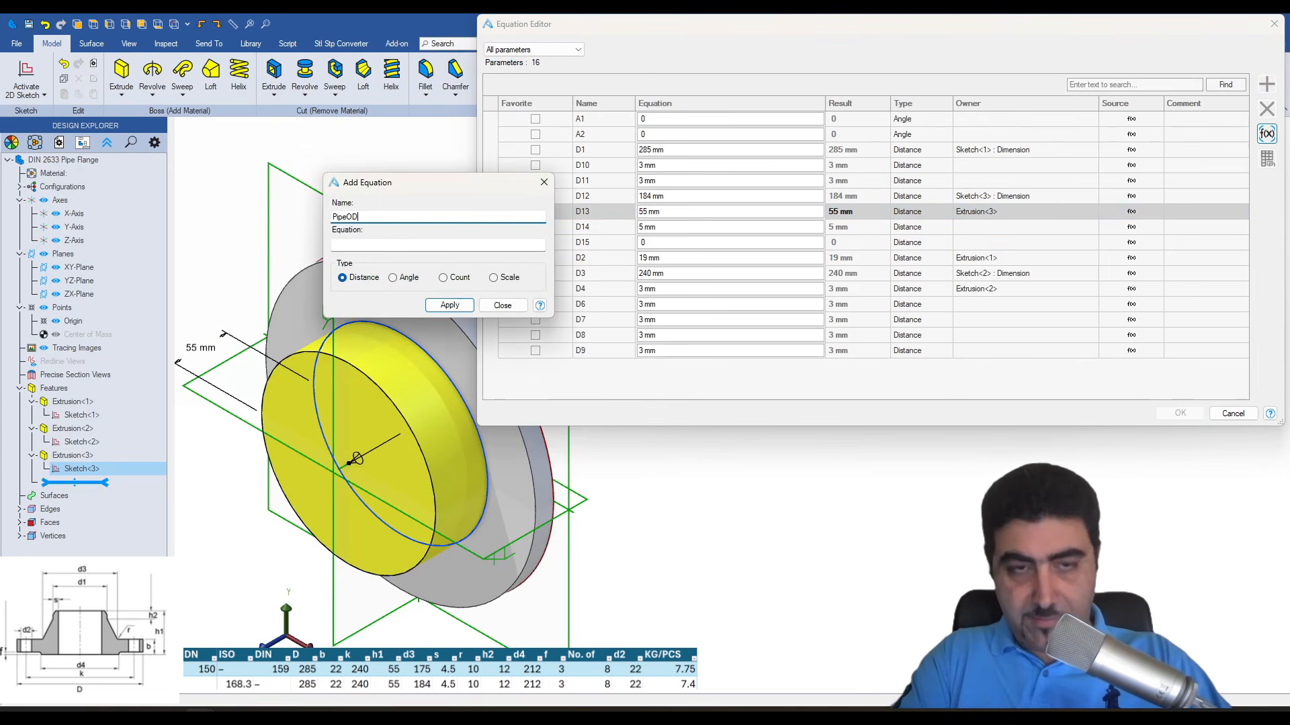
key("Tab")
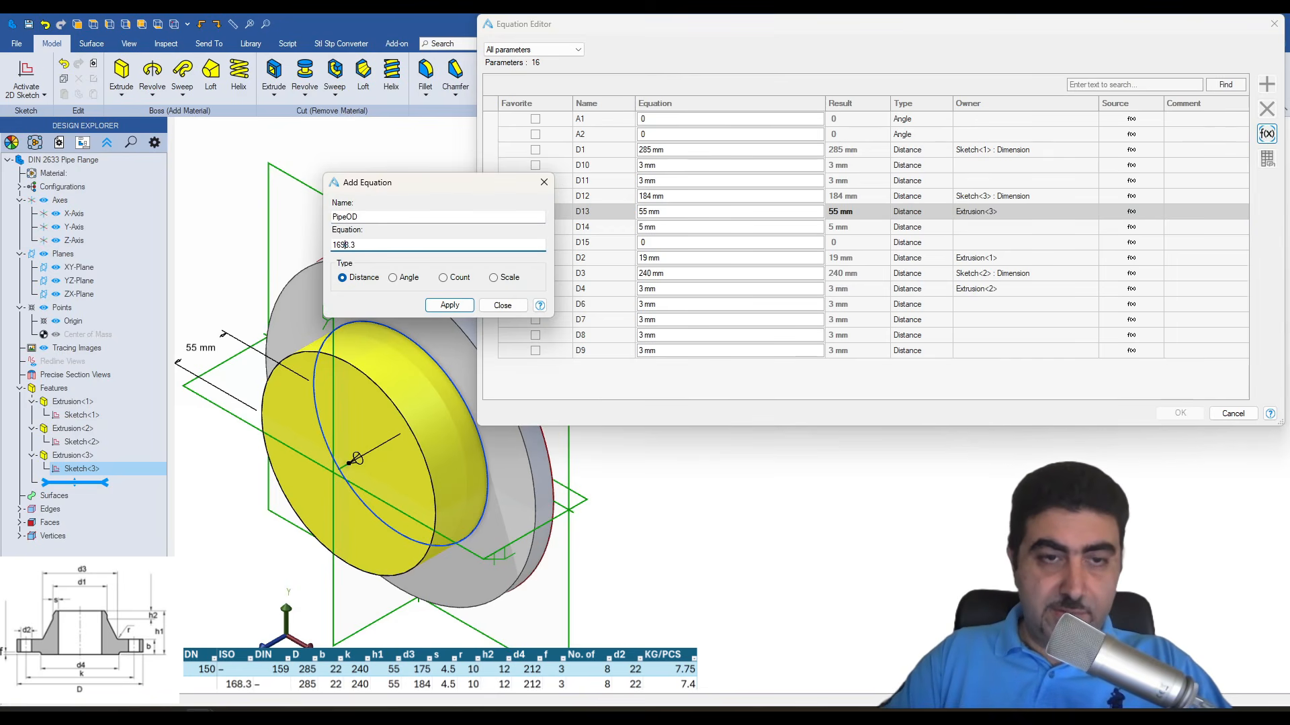
key("Return")
key("Escape")
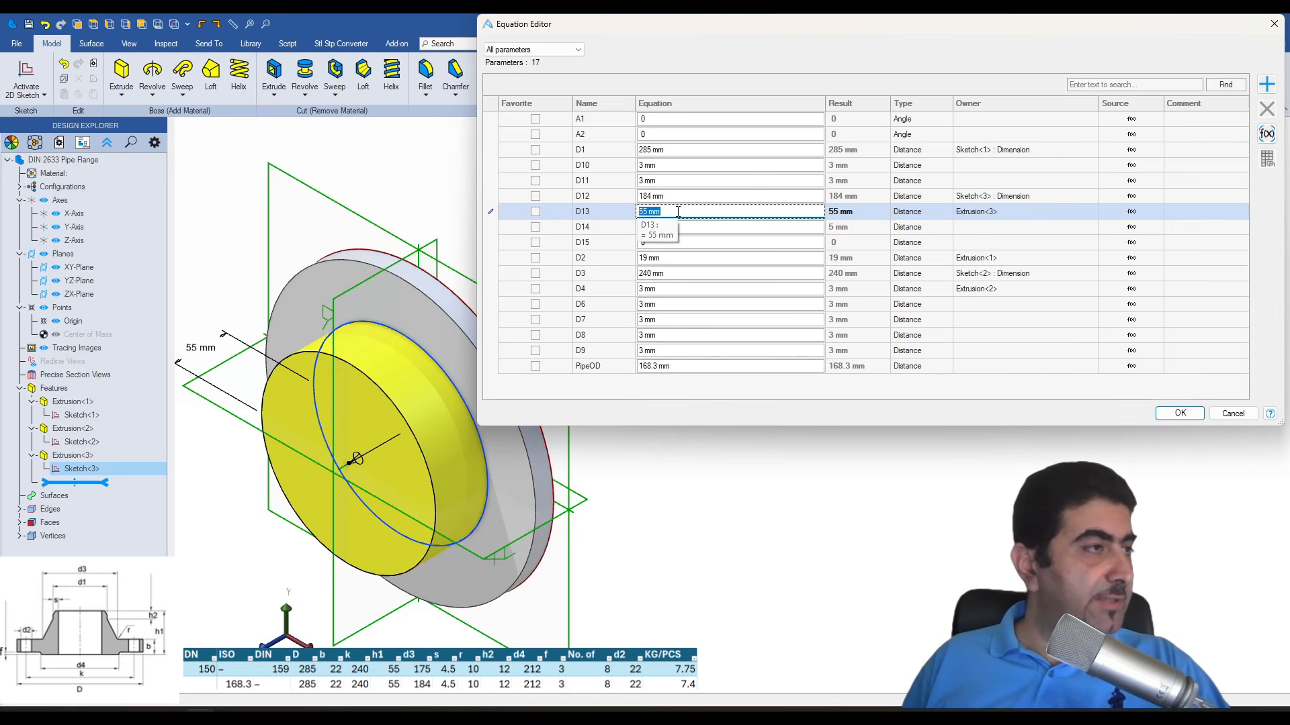
type("55-12-22")
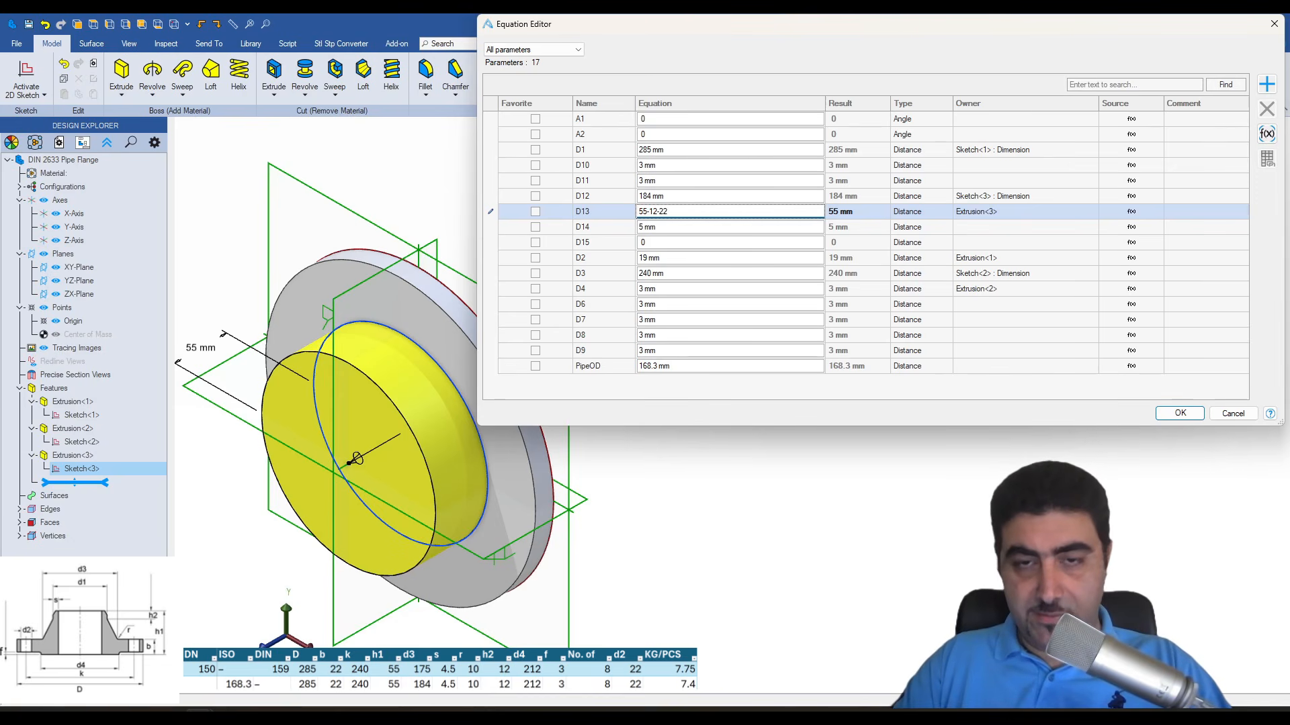
key("Return")
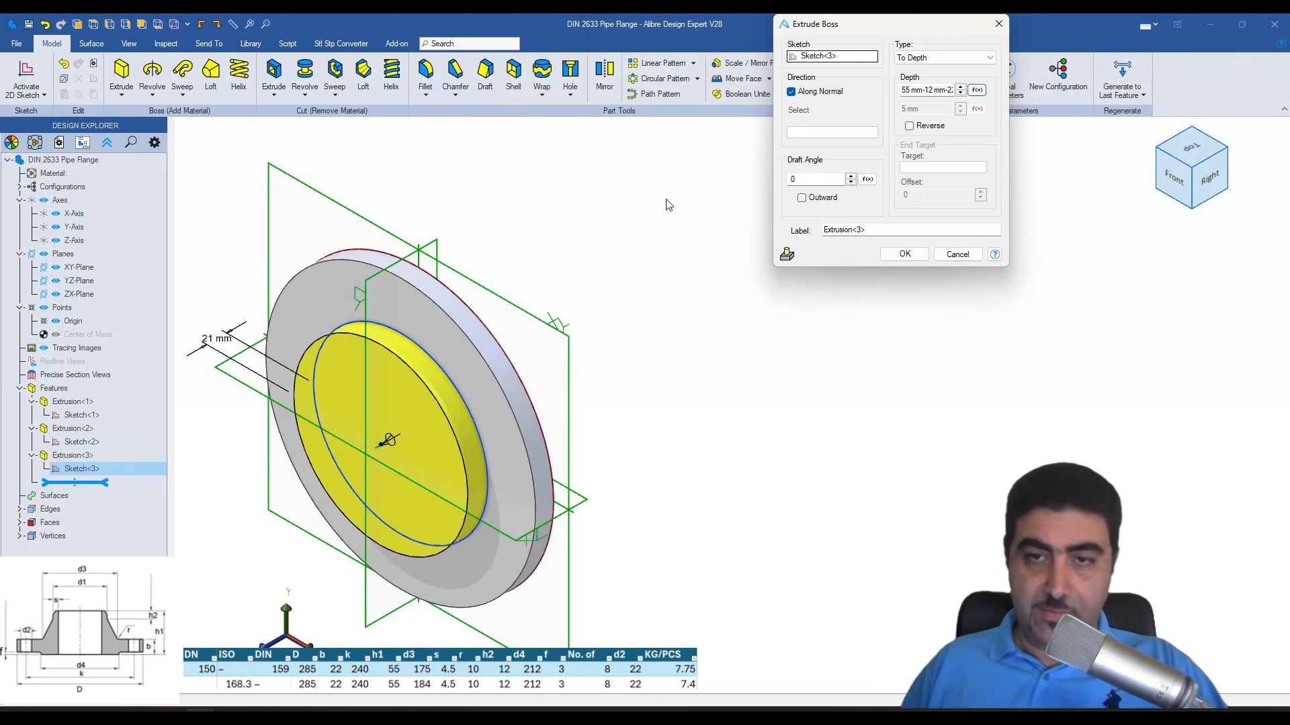
- Give the hub extrusion an inward draft angle of 20° and open the angle's equation for editing
left_click_drag(808, 182, 788, 189)
type("20")
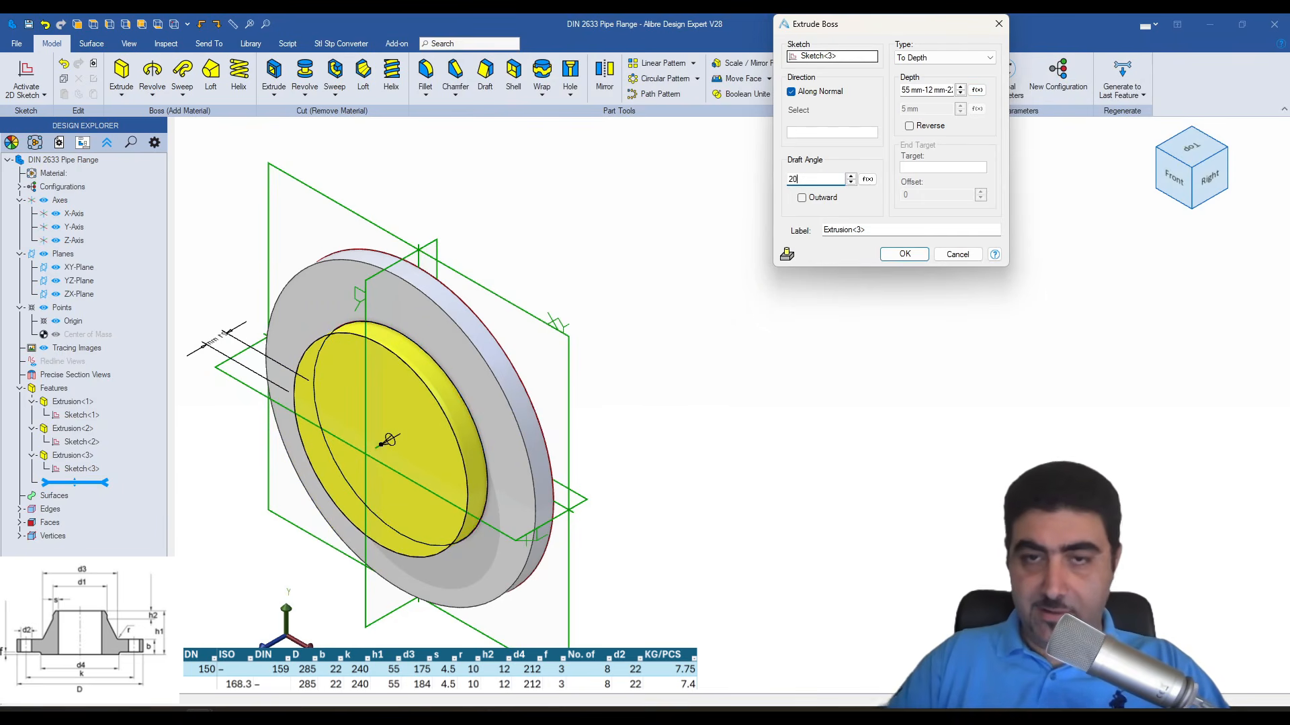
left_click(801, 197)
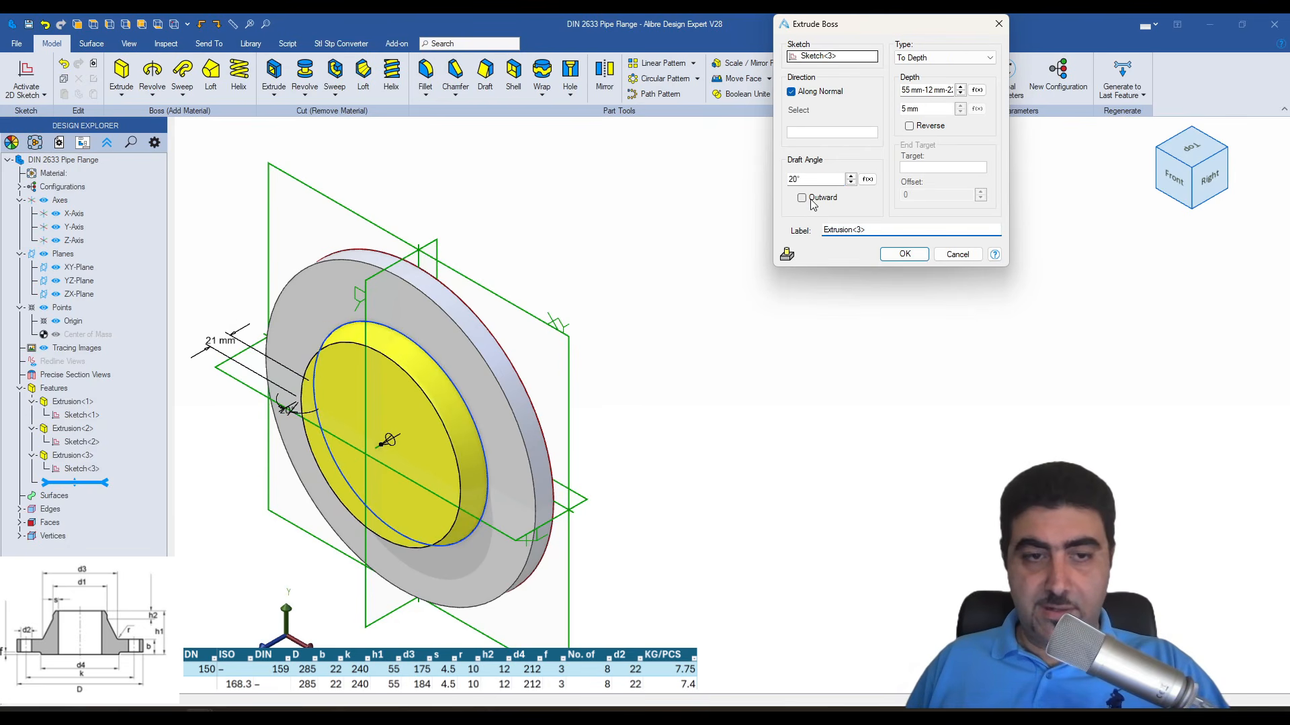
left_click(867, 179)
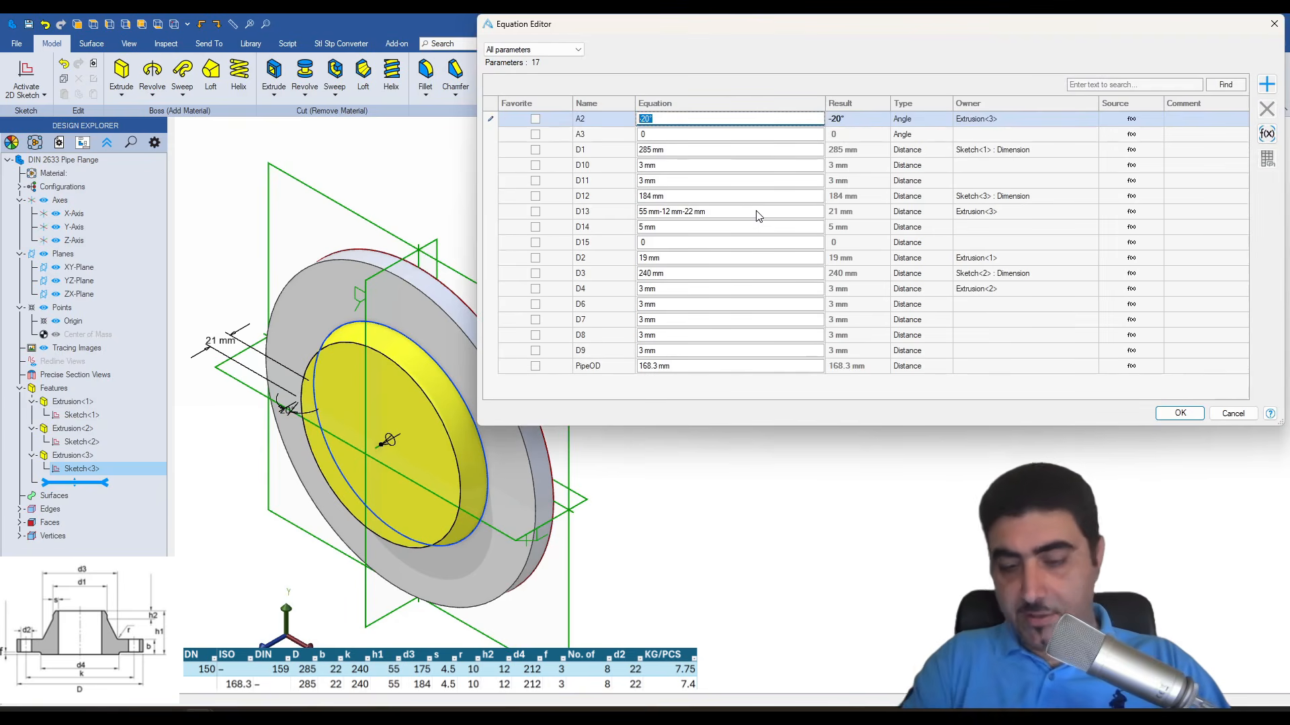
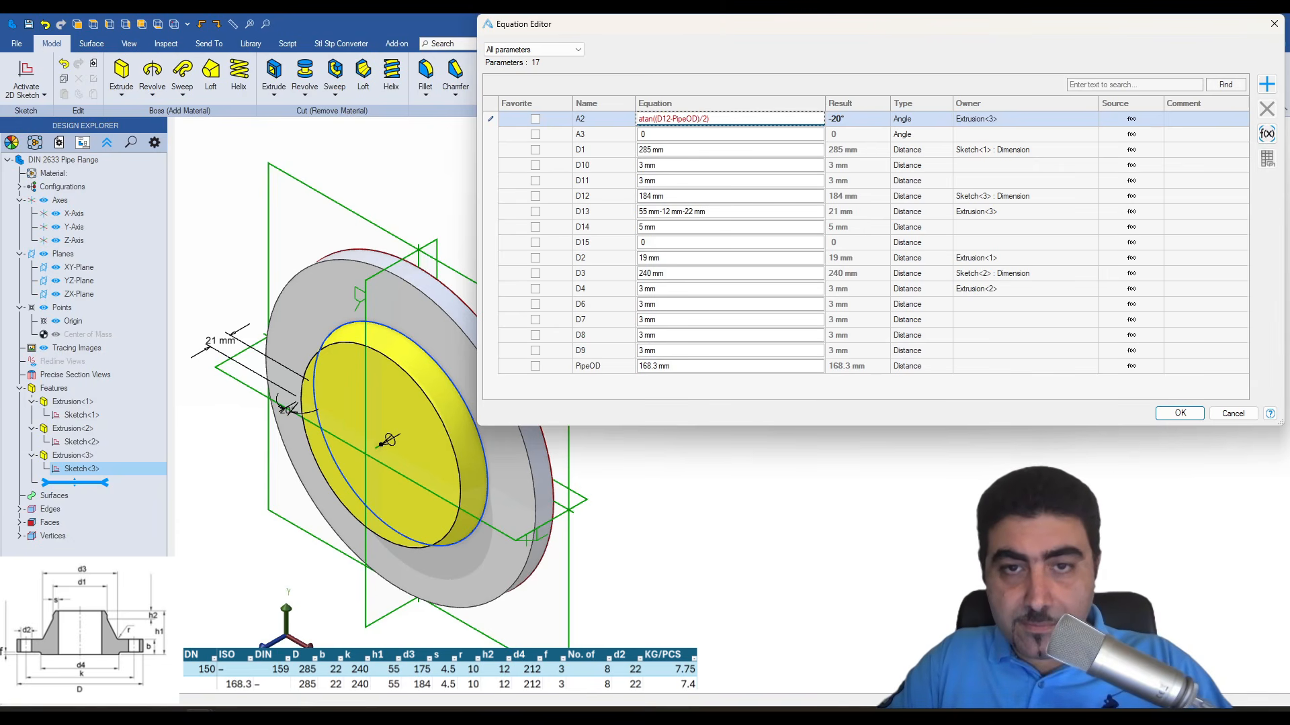
- Set the hub's draft angle equation to atan(((D12-PipeOD)/2)/D13), make the draft inward, and complete the extrusion
left_click(656, 119)
type("(")
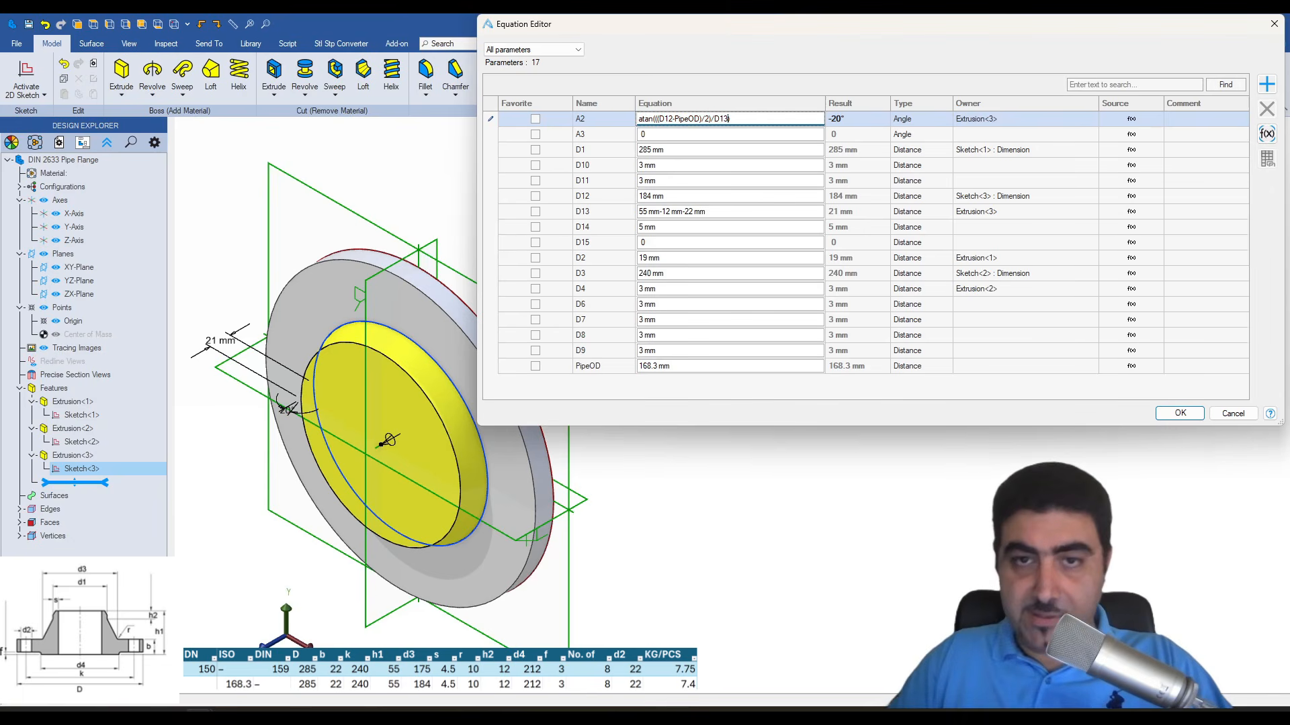
left_click(839, 133)
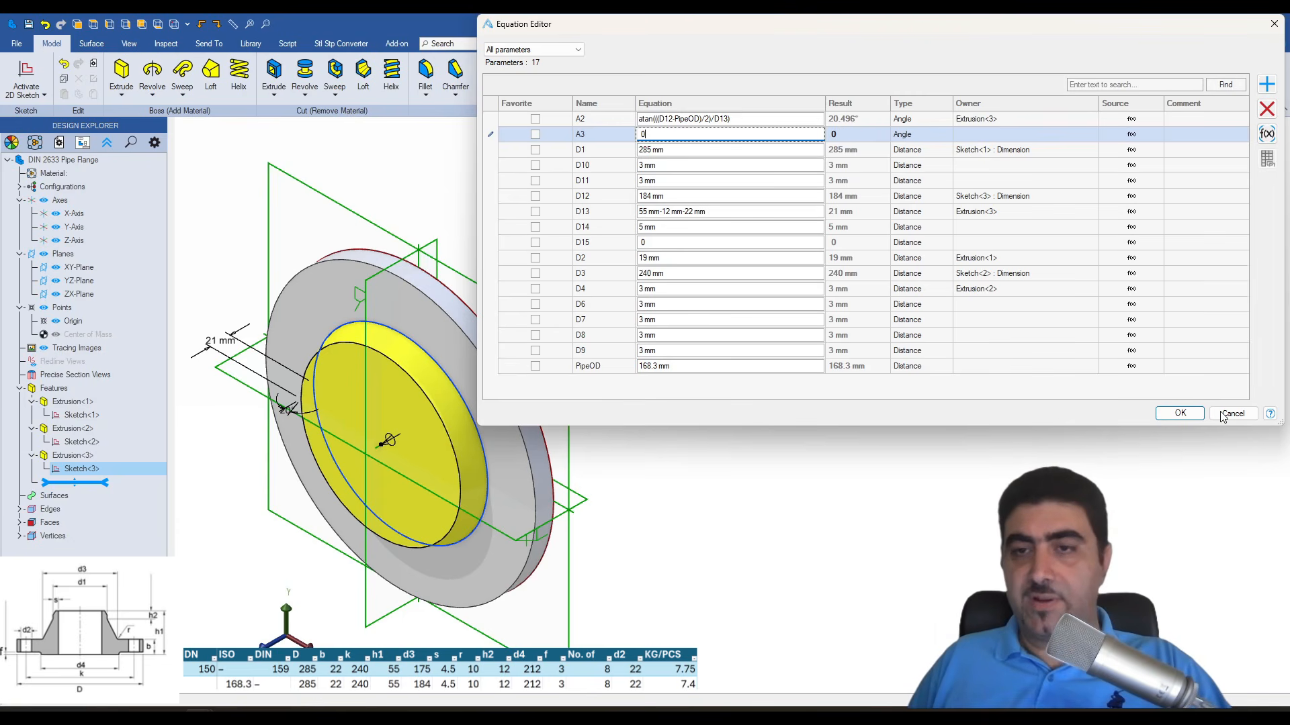
left_click(1179, 412)
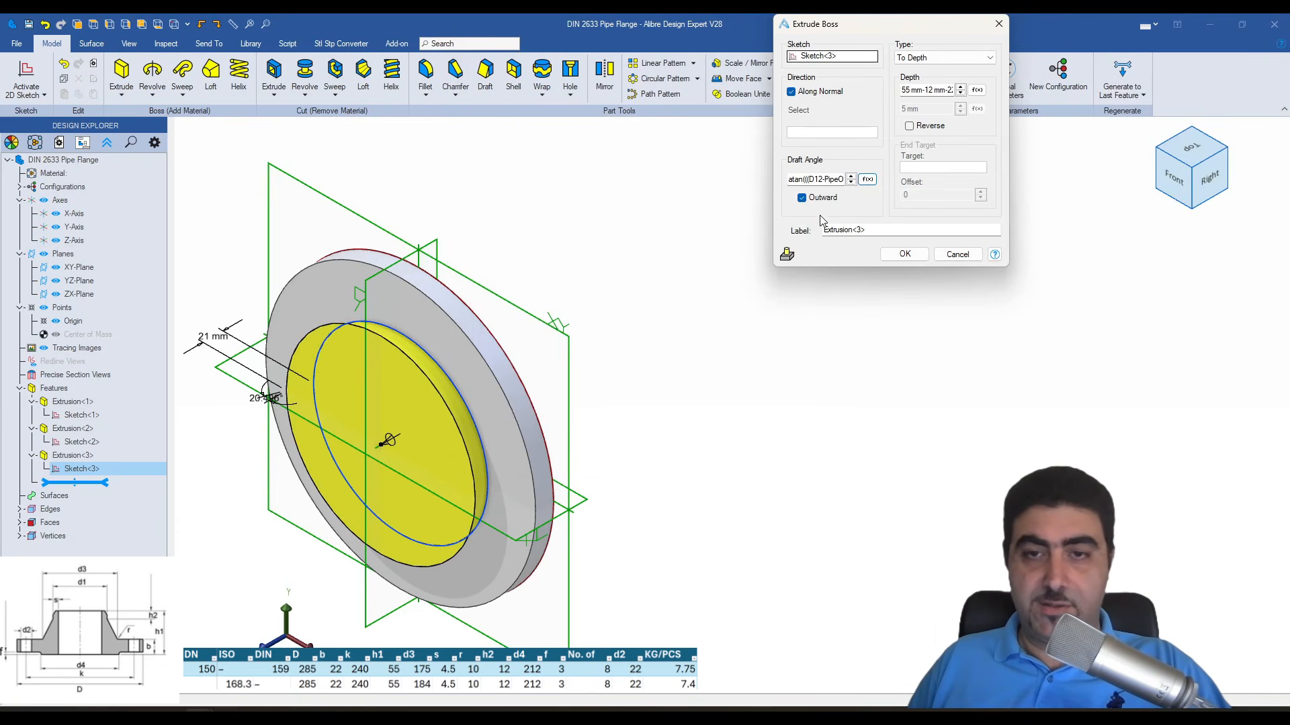
left_click(801, 198)
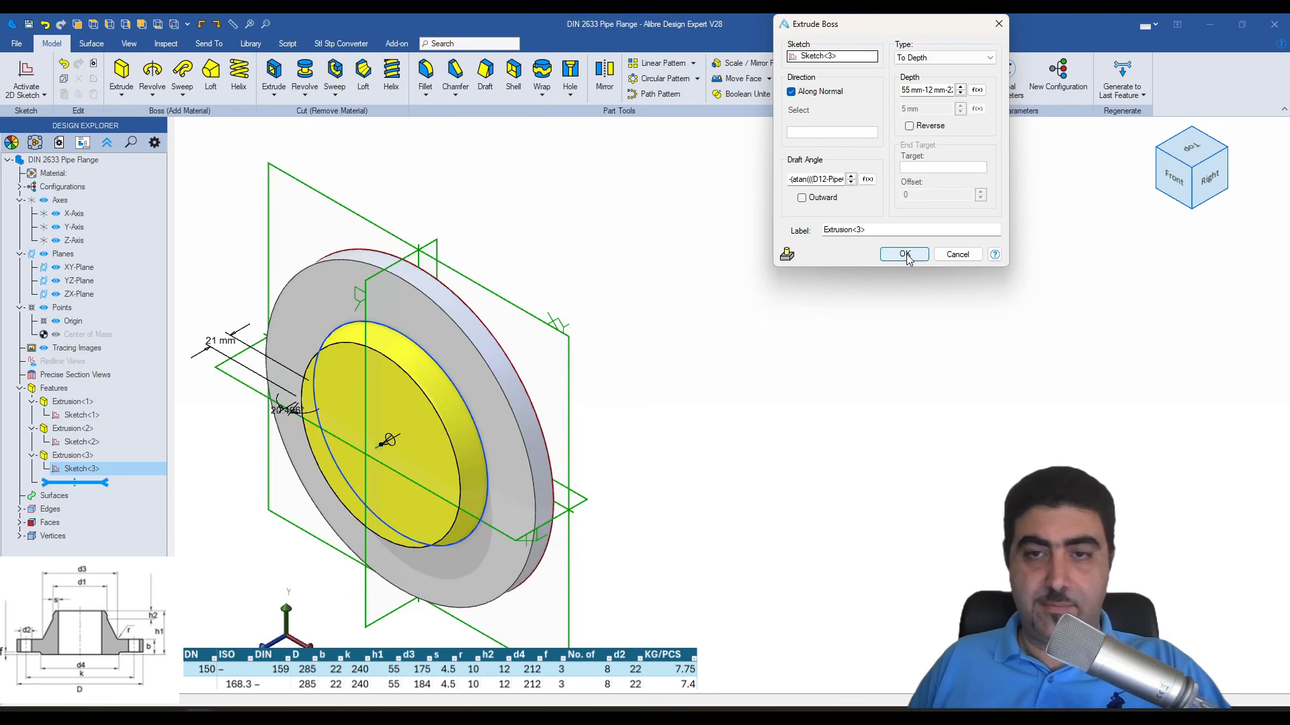
left_click(907, 259)
middle_click_drag(658, 369, 603, 339)
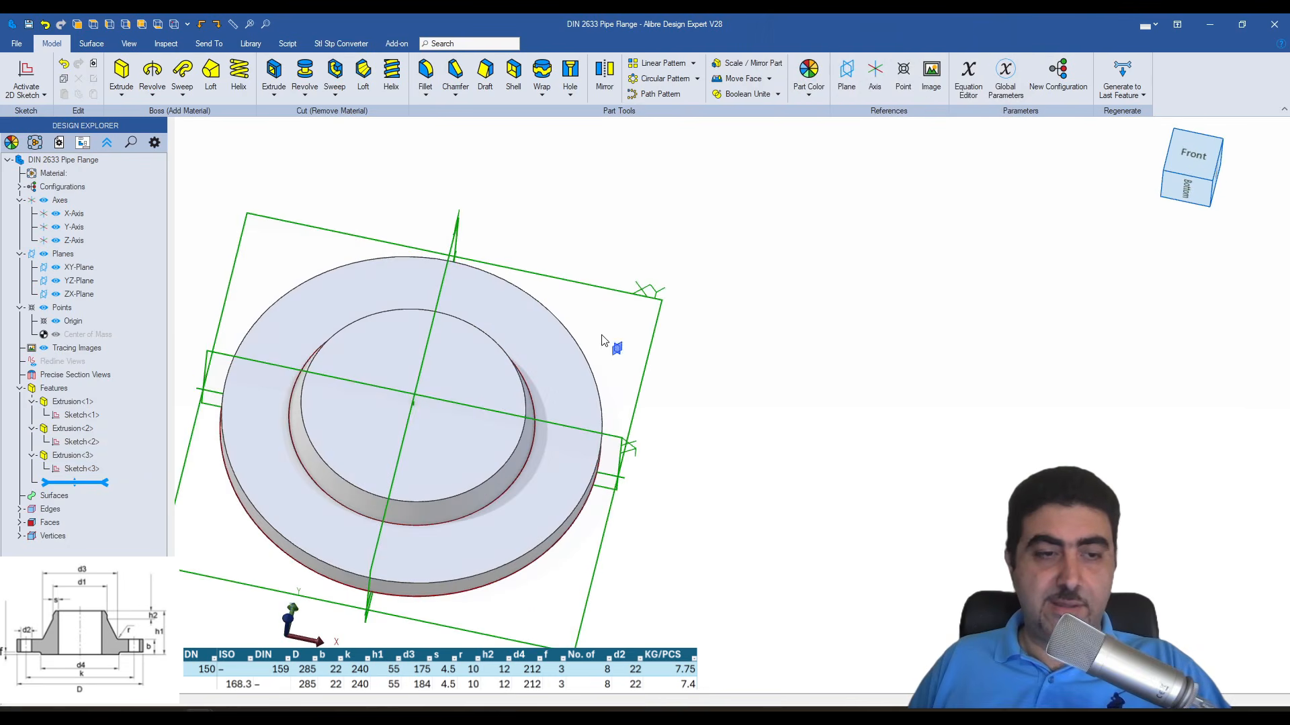
left_click(615, 347)
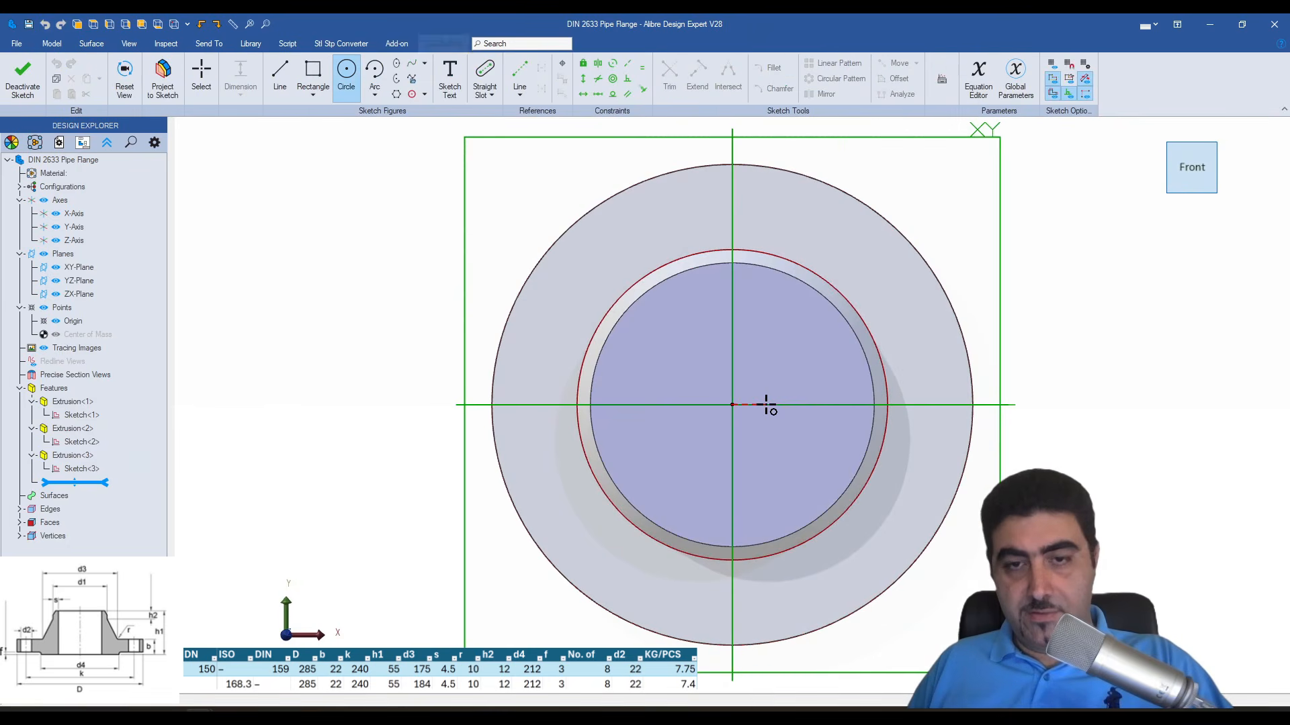
left_click(18, 89)
- Sketch a circle about 114 mm in diameter centred on the hub's front face and add a driven diameter dimension to the hub's outer edge
mouse_move(699, 337)
middle_mouse_down()
mouse_move(661, 332)
mouse_move(665, 436)
middle_mouse_up()
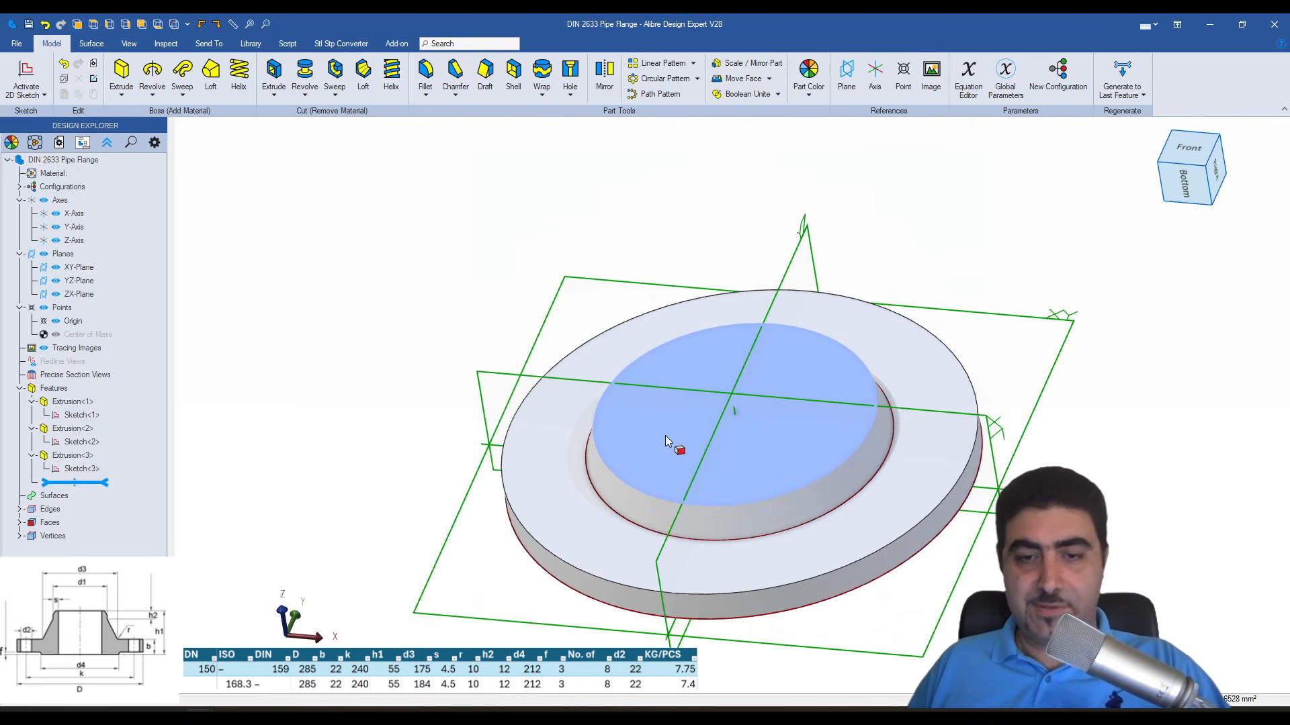
key("c")
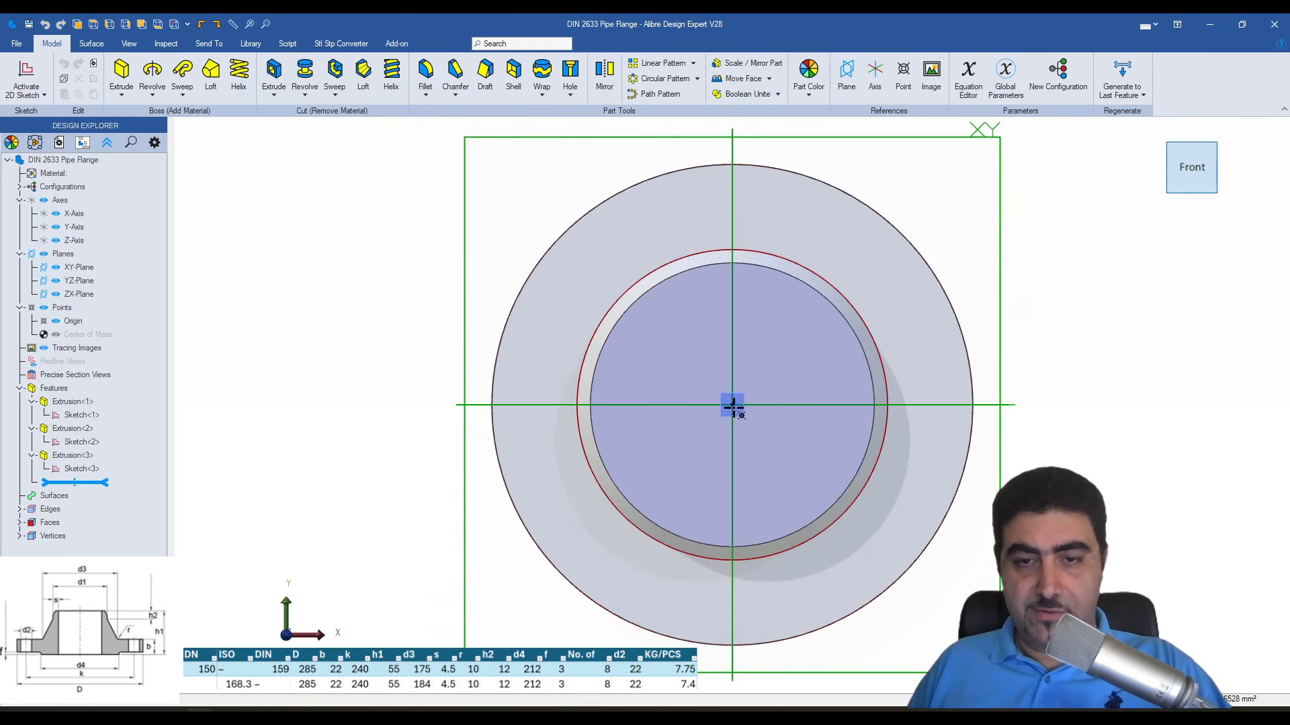
left_click(733, 406)
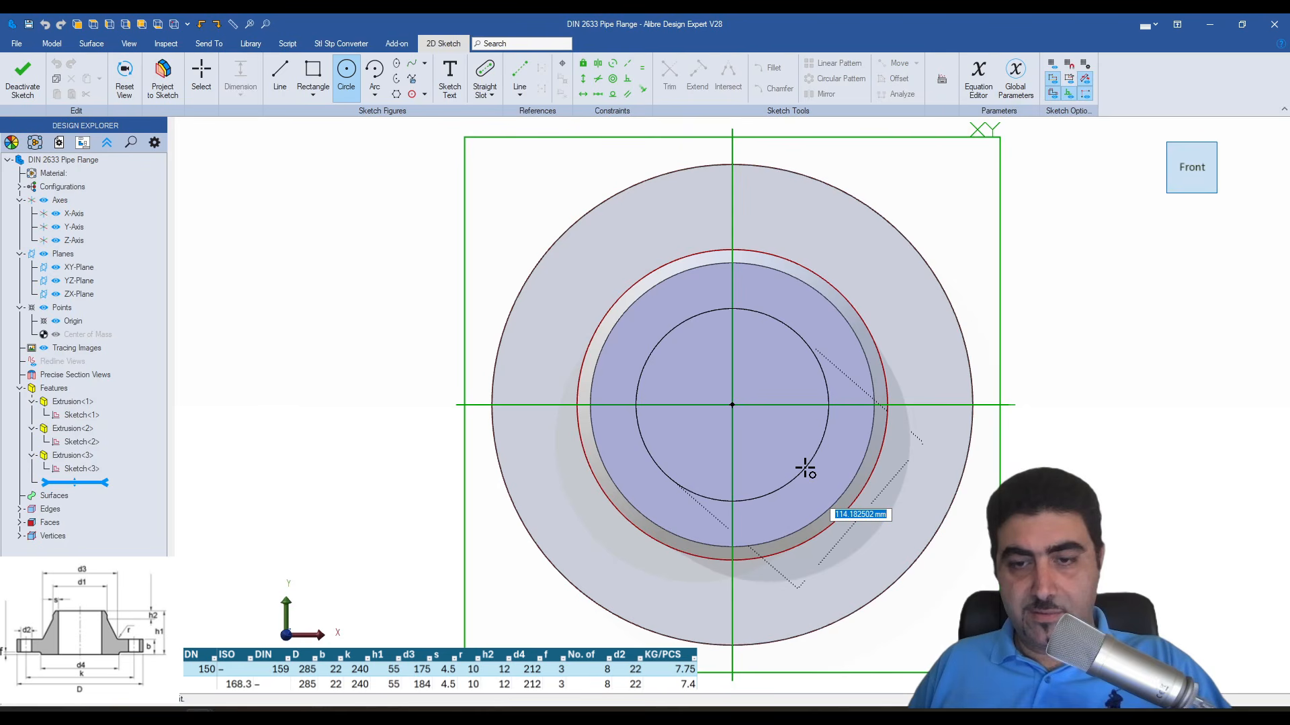
left_click(805, 470)
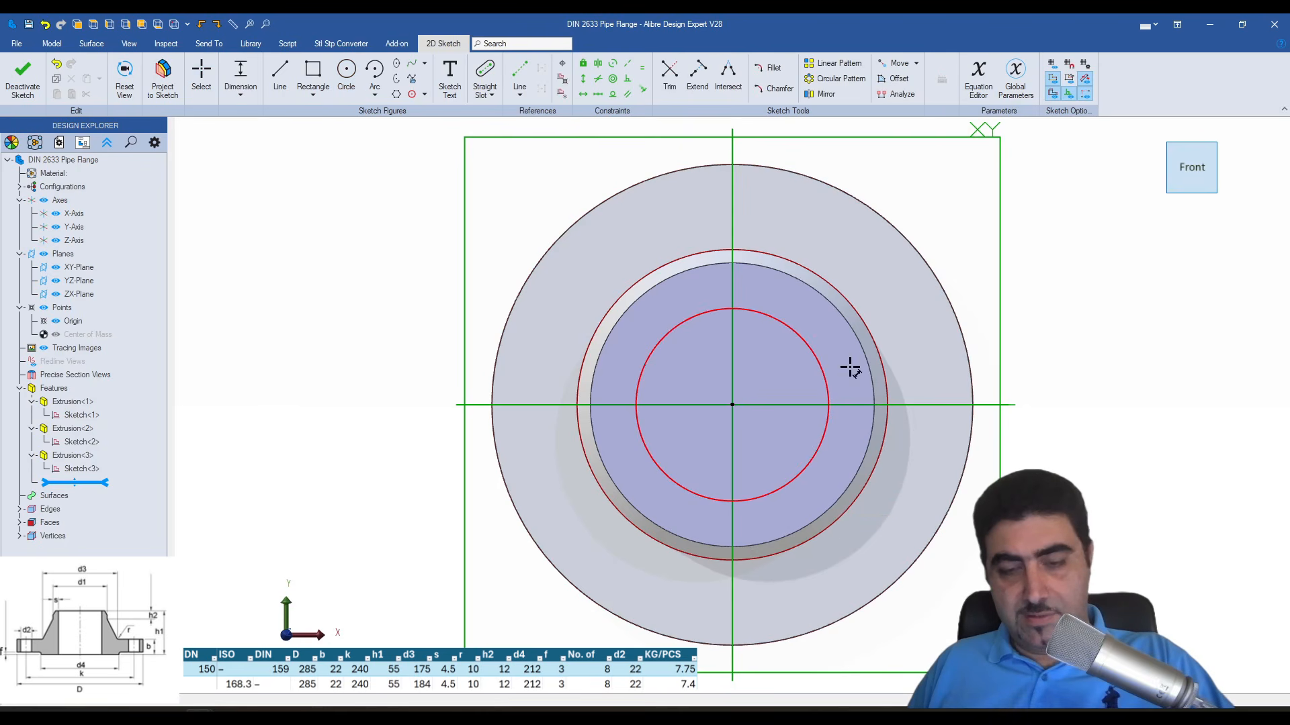
left_click(846, 304)
left_click(865, 240)
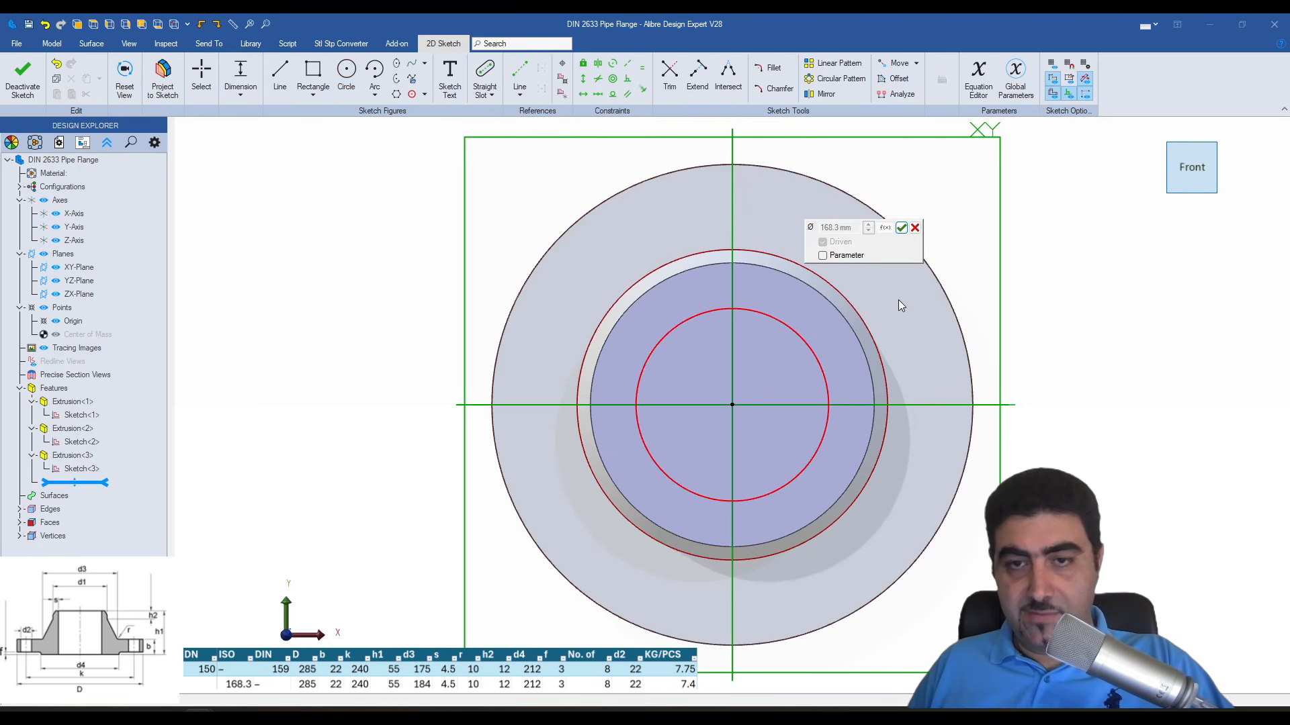
left_click(901, 227)
left_click_drag(864, 243, 952, 167)
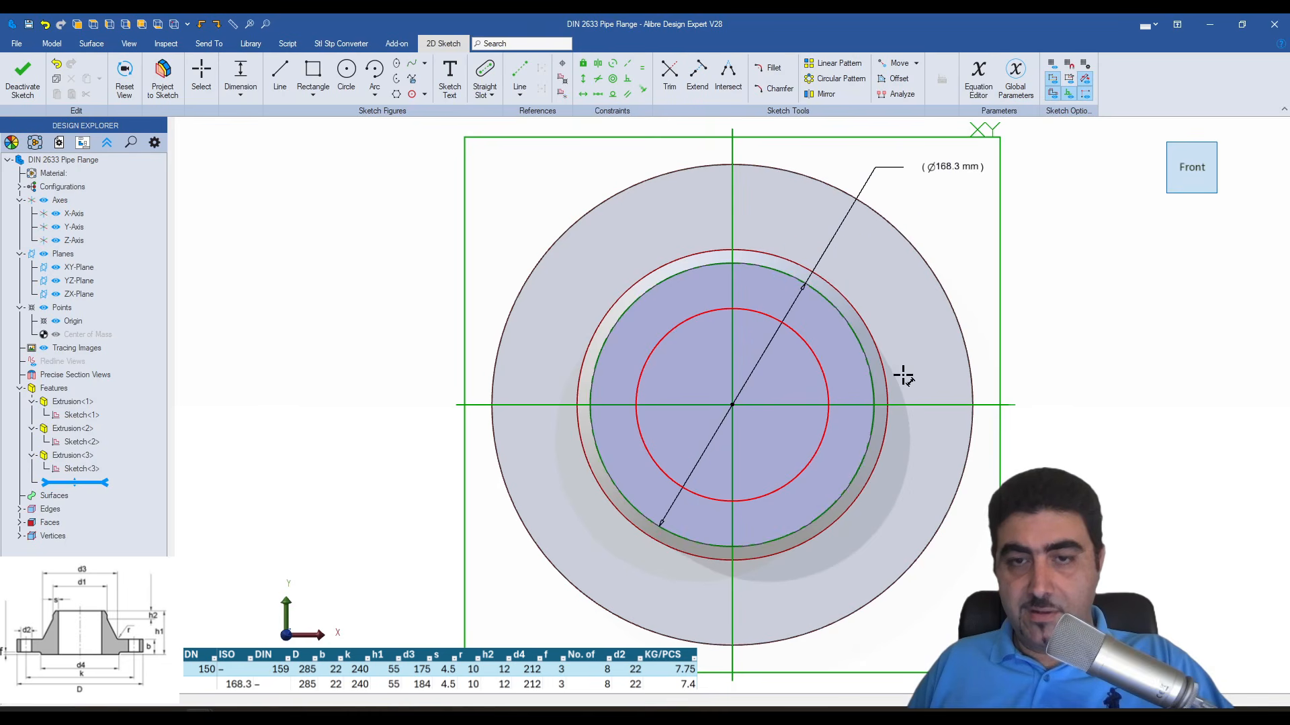
- Dimension the gap between the circle and the hub's outer edge as 4.5 mm, and extrude-cut the bore through the flange
left_click(821, 367)
left_click(865, 341)
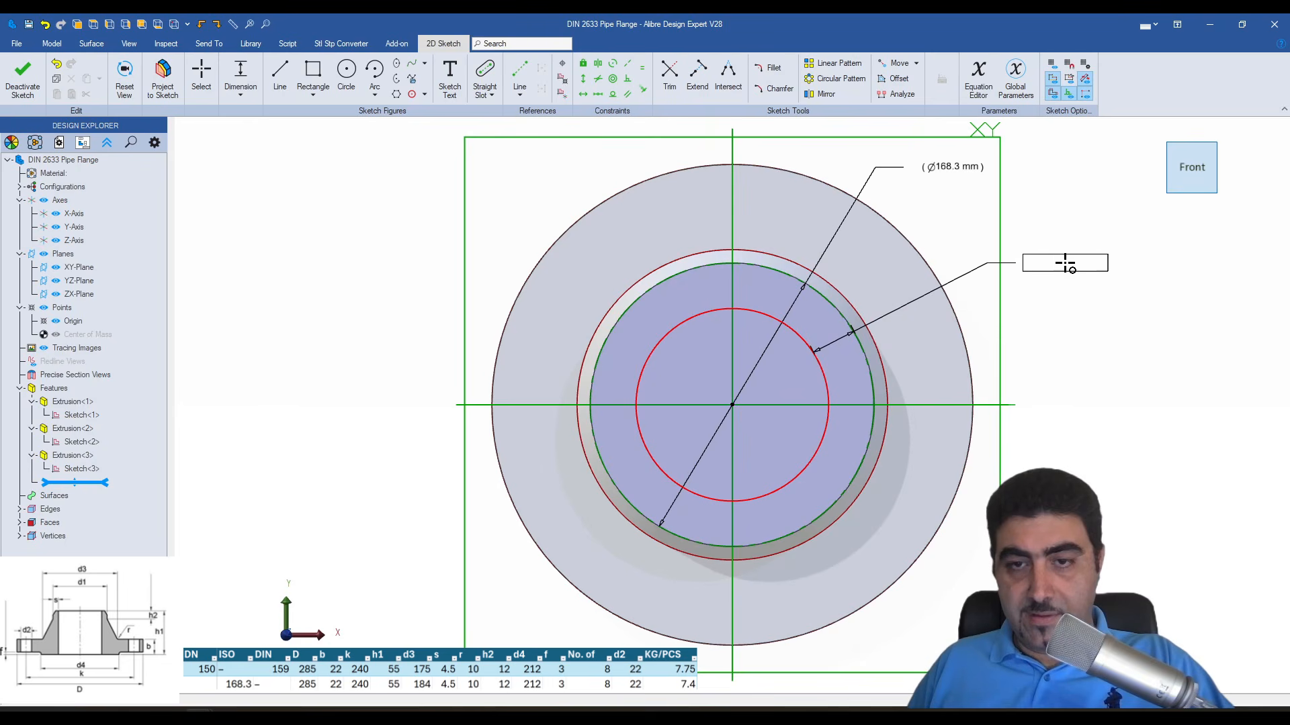
left_click(1078, 295)
type("4.5")
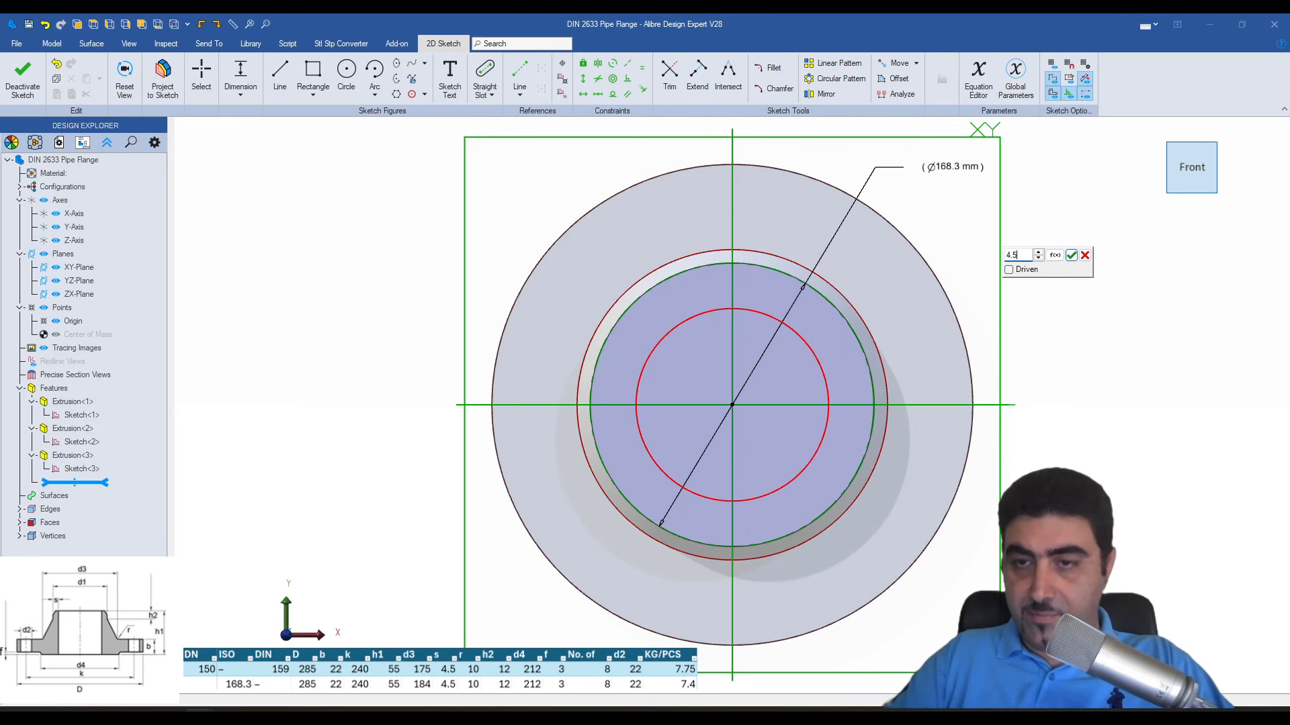
key("Return")
key("x")
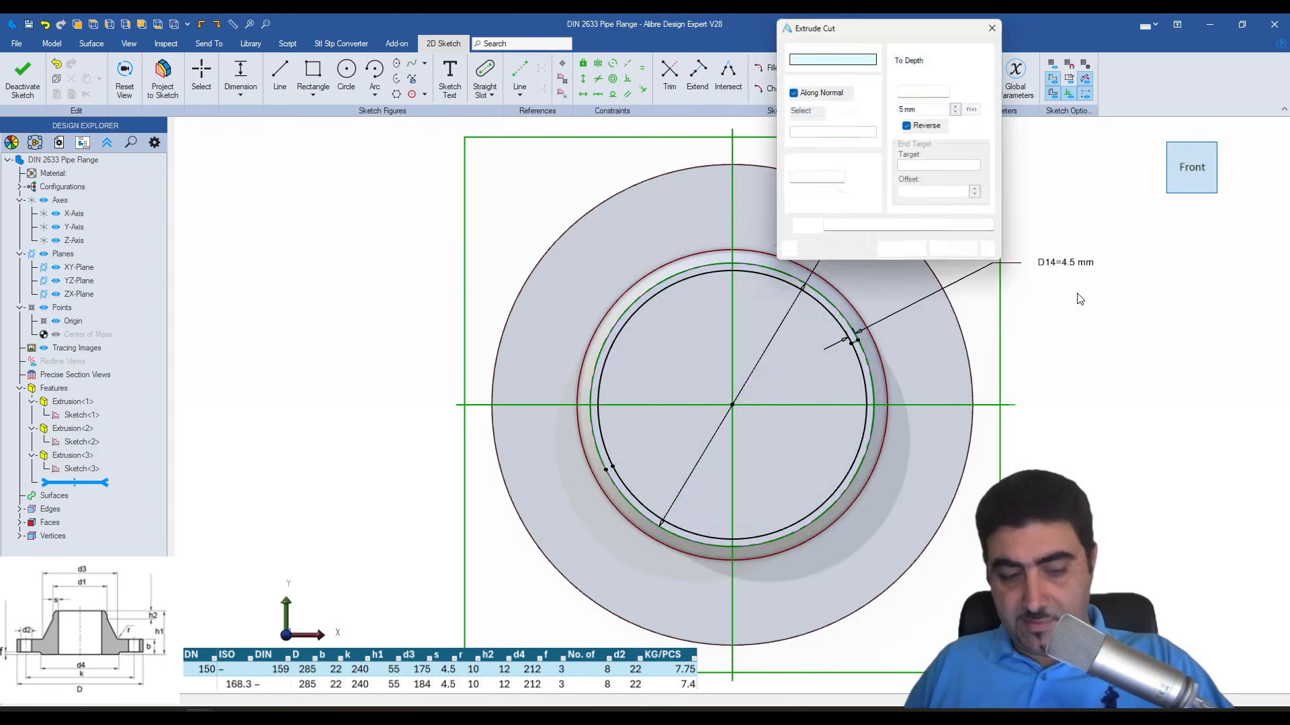
key("Return")
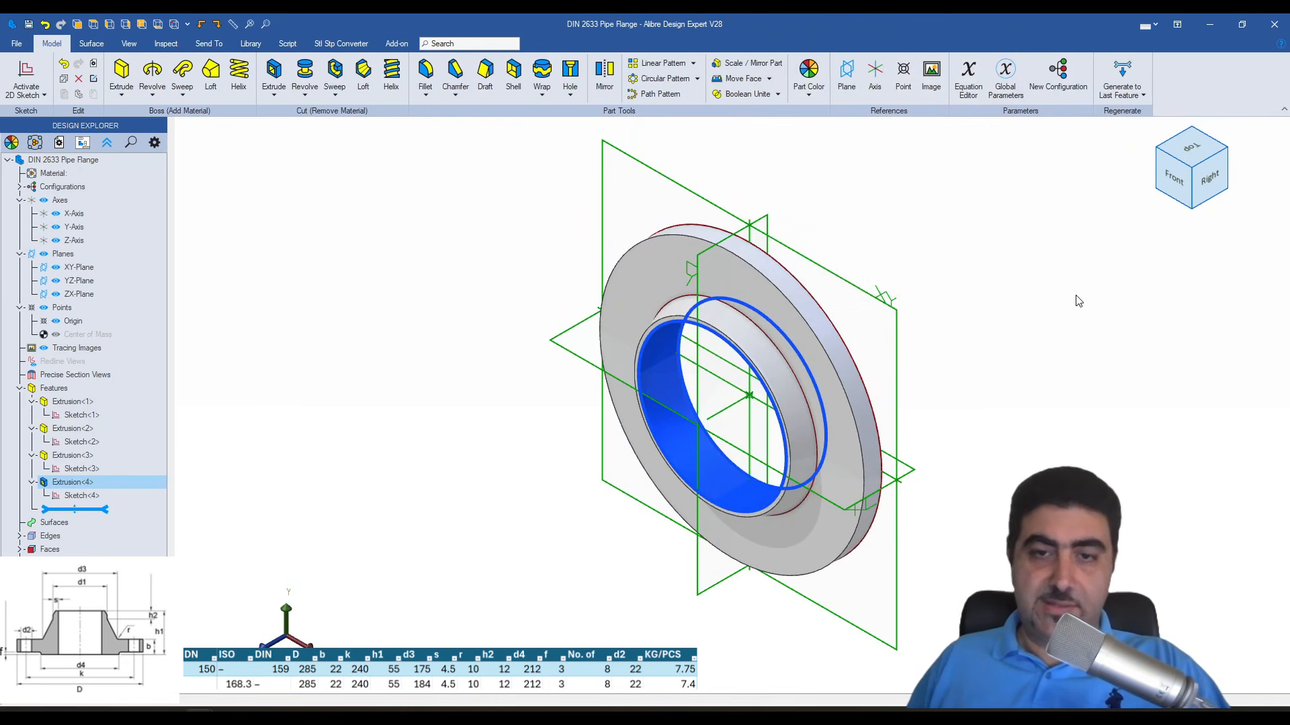
left_click(945, 331)
scroll(642, 330, "up", 6)
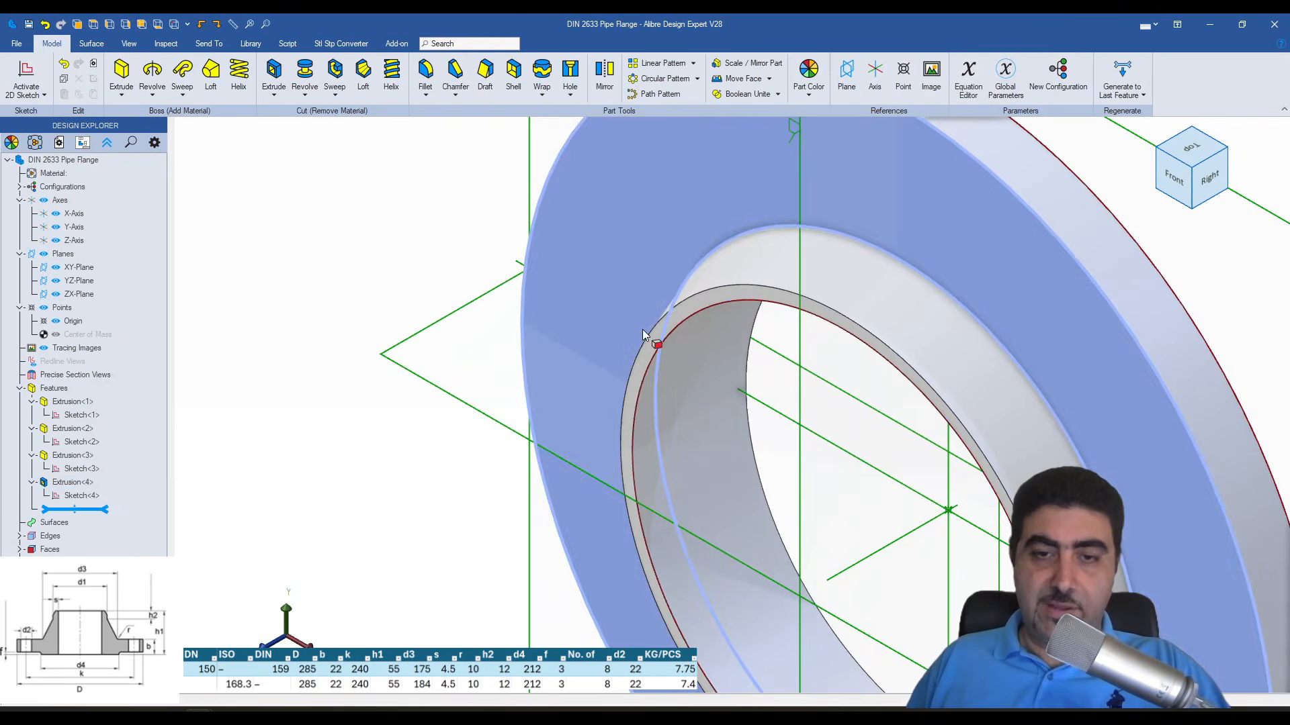
left_click(661, 344)
scroll(547, 353, "down", 4)
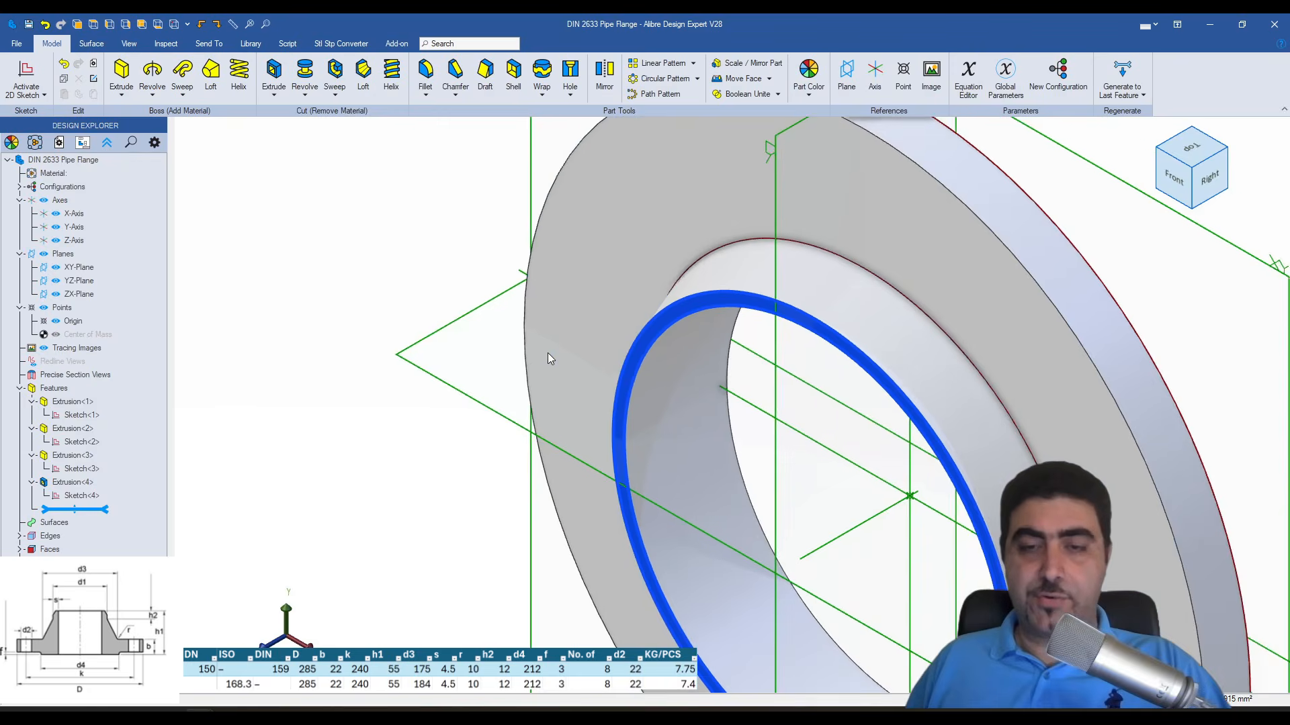
key("e")
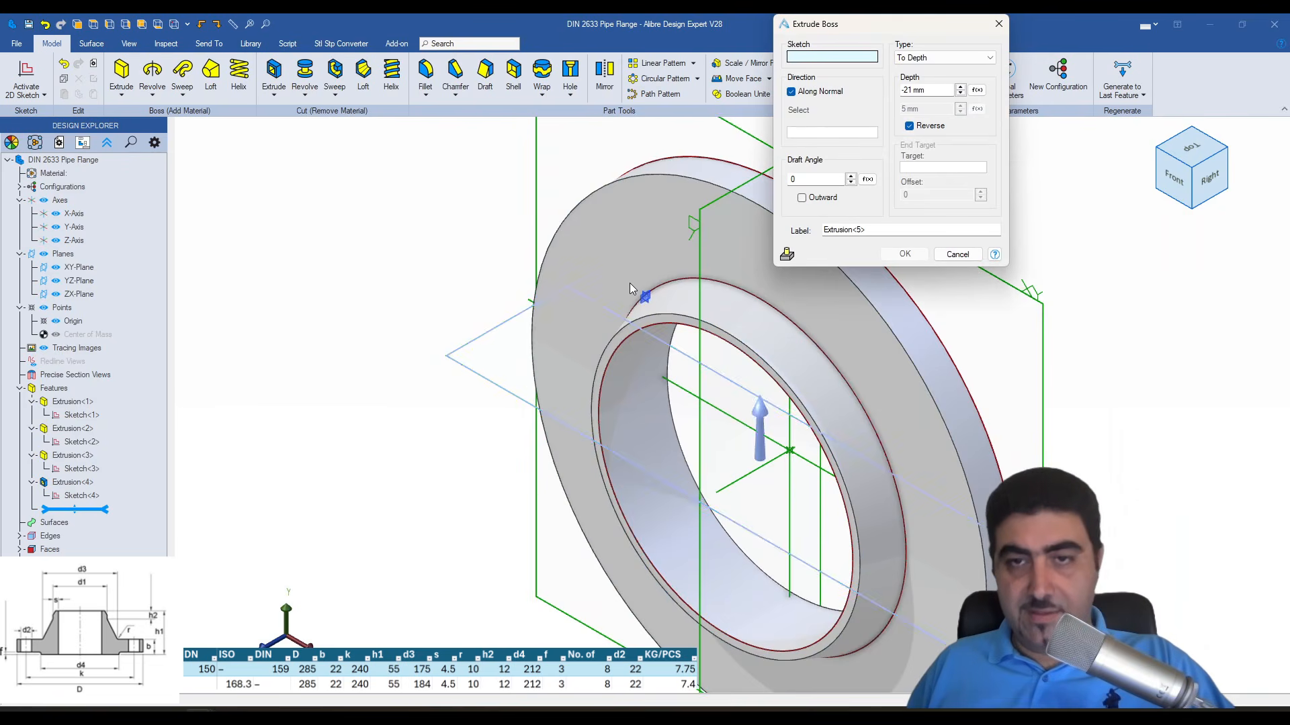
left_click(957, 255)
scroll(420, 306, "down", 2)
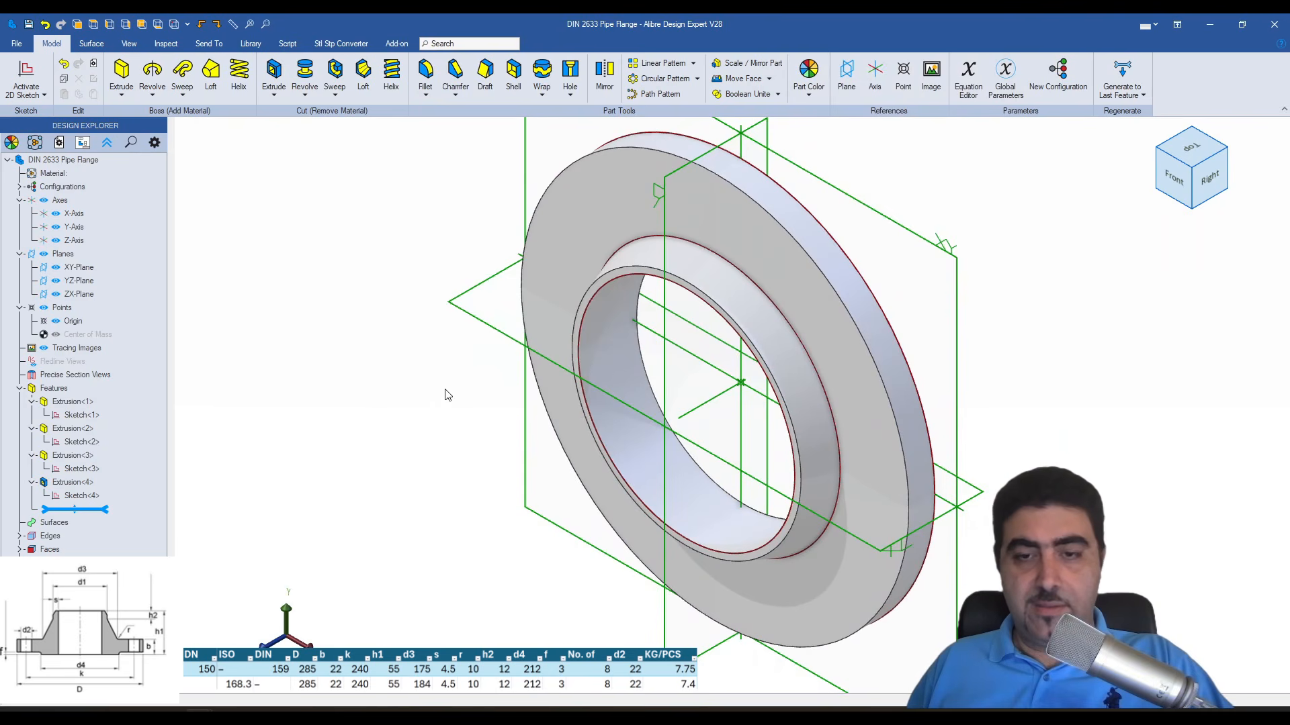
middle_click_drag(401, 347, 399, 354)
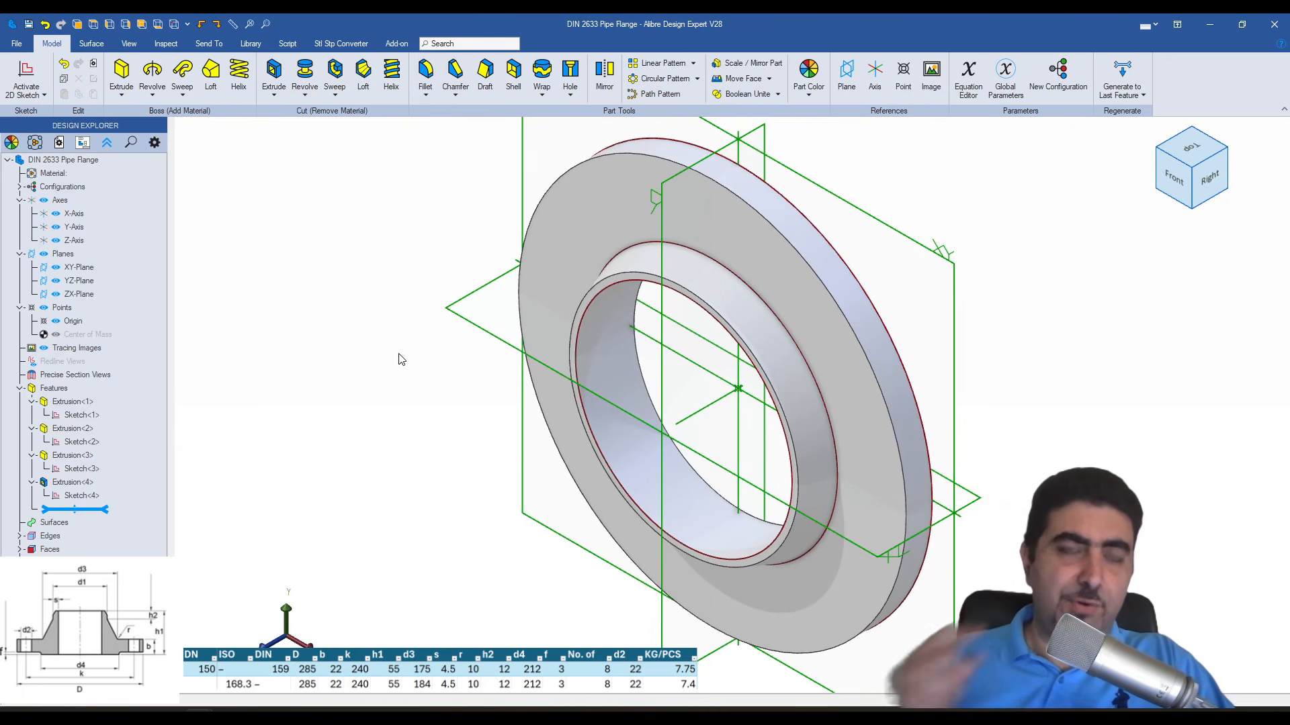
- Start a sketch on the hub's ring-shaped front face, project its edges, and convert the projected circles from reference to regular sketch figures
scroll(578, 293, "up", 4)
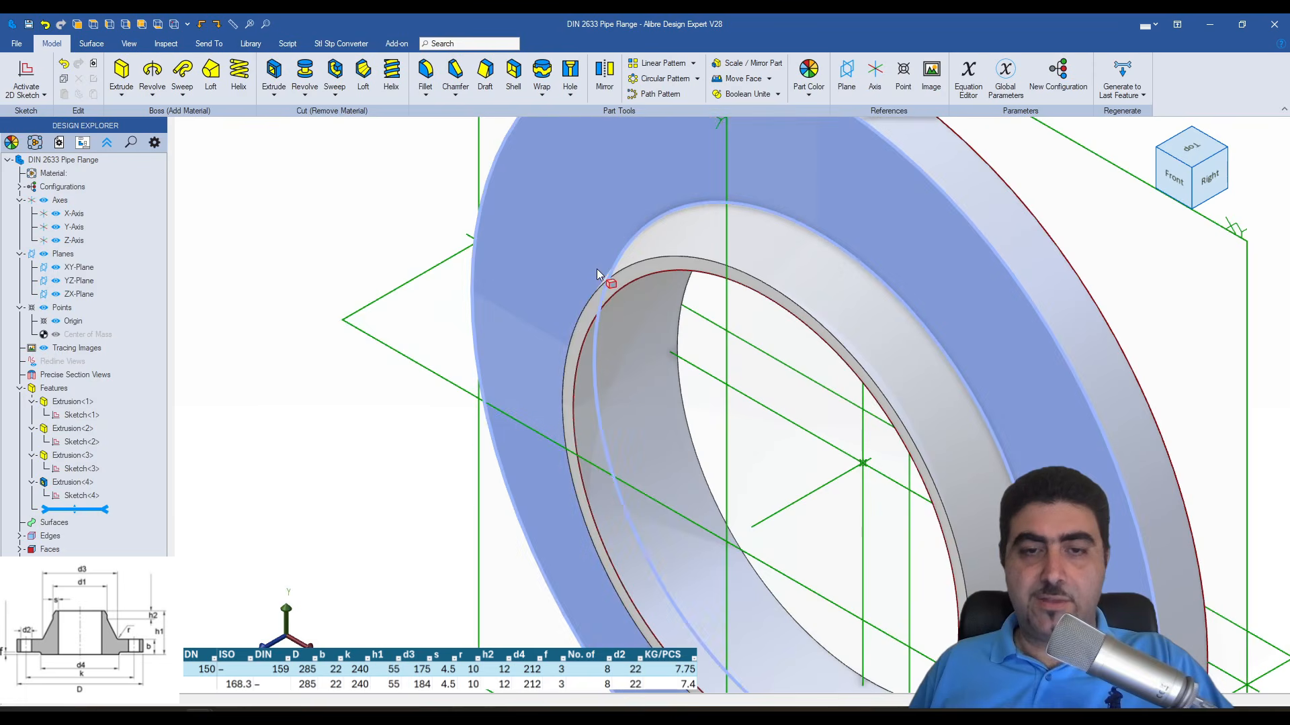
left_click(607, 288)
key("s")
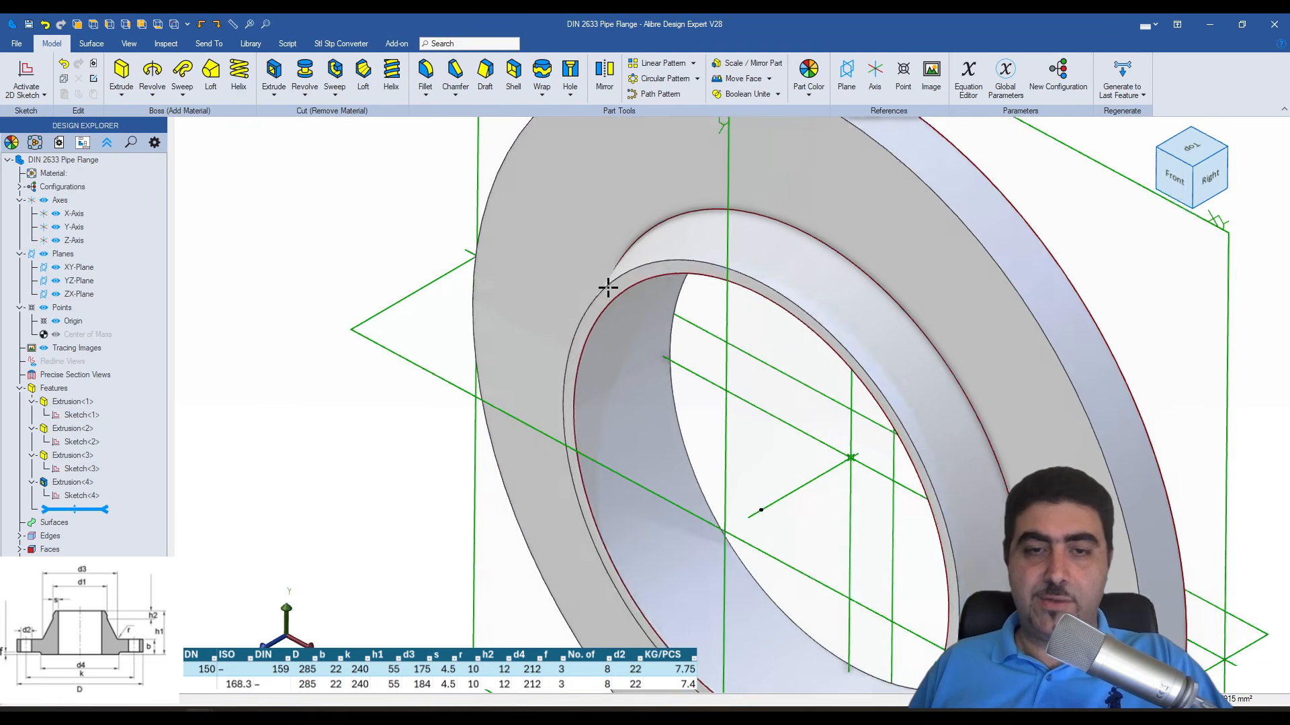
key("p")
key("Return")
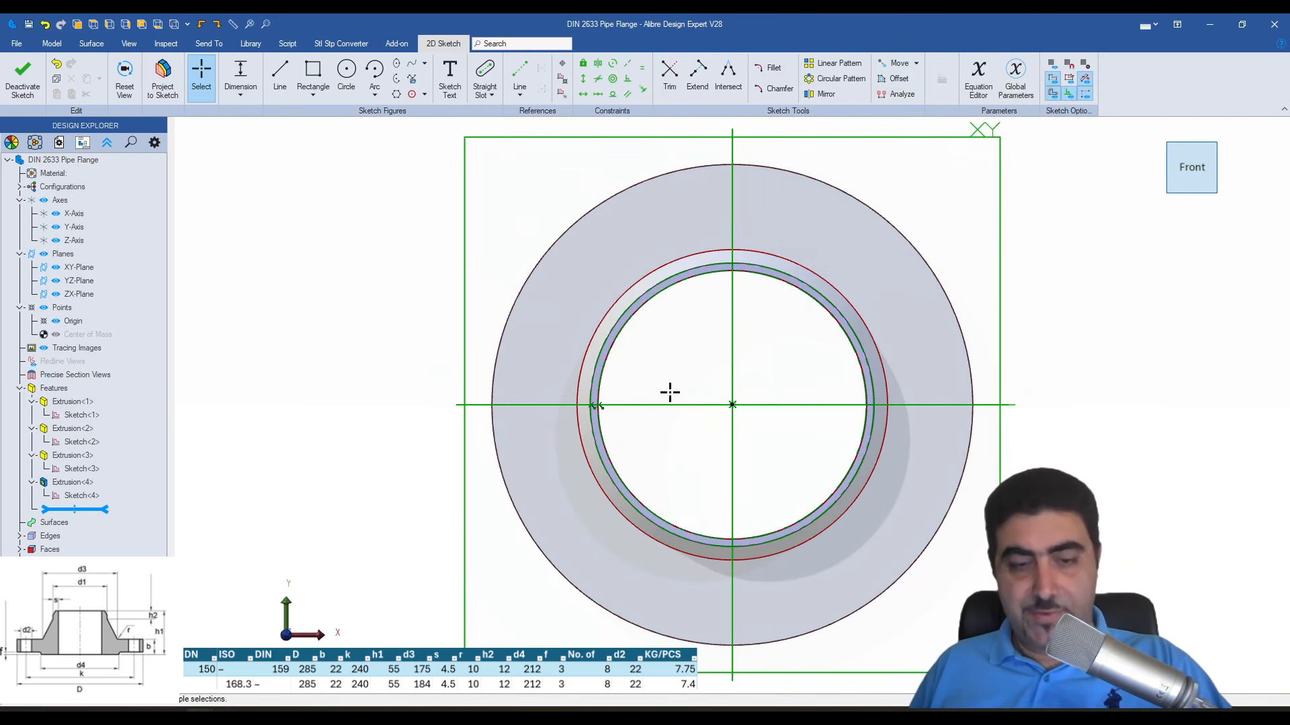
key("ctrl+a")
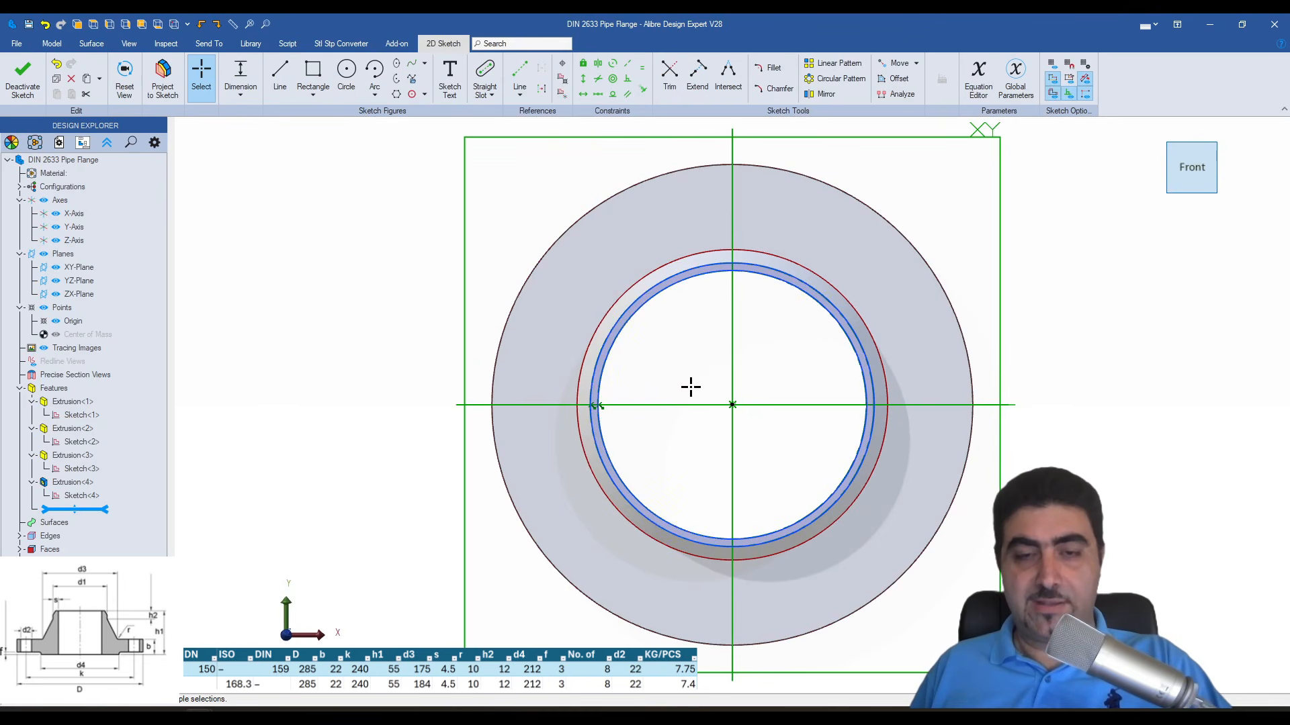
left_click(691, 387)
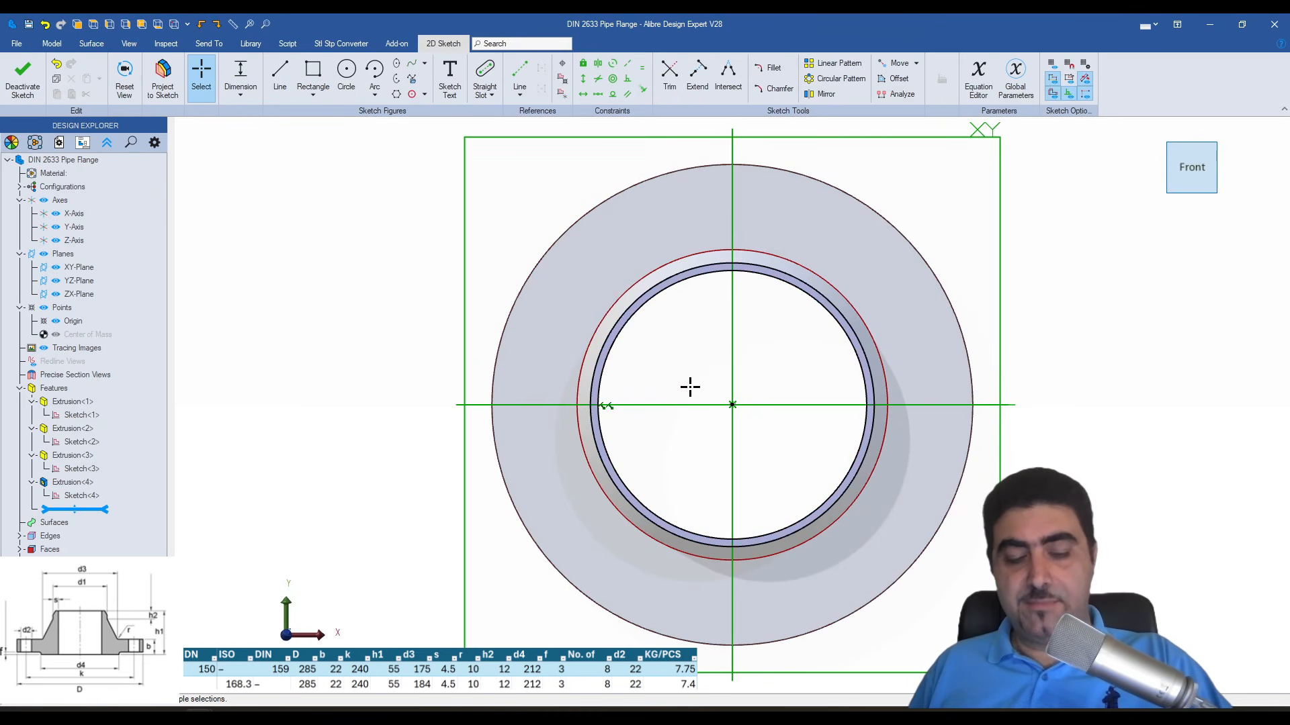
- Extrude the ring profile 12 mm outward from the hub
type("e")
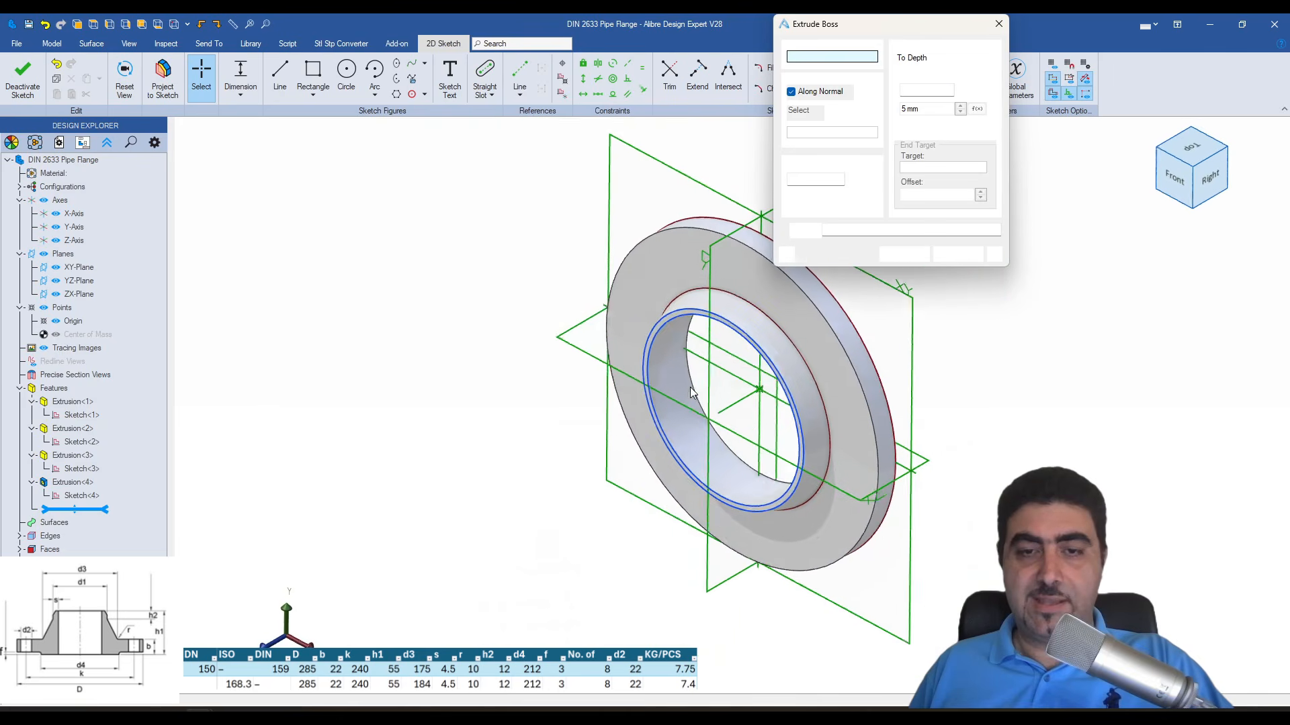
type("12")
left_click(904, 254)
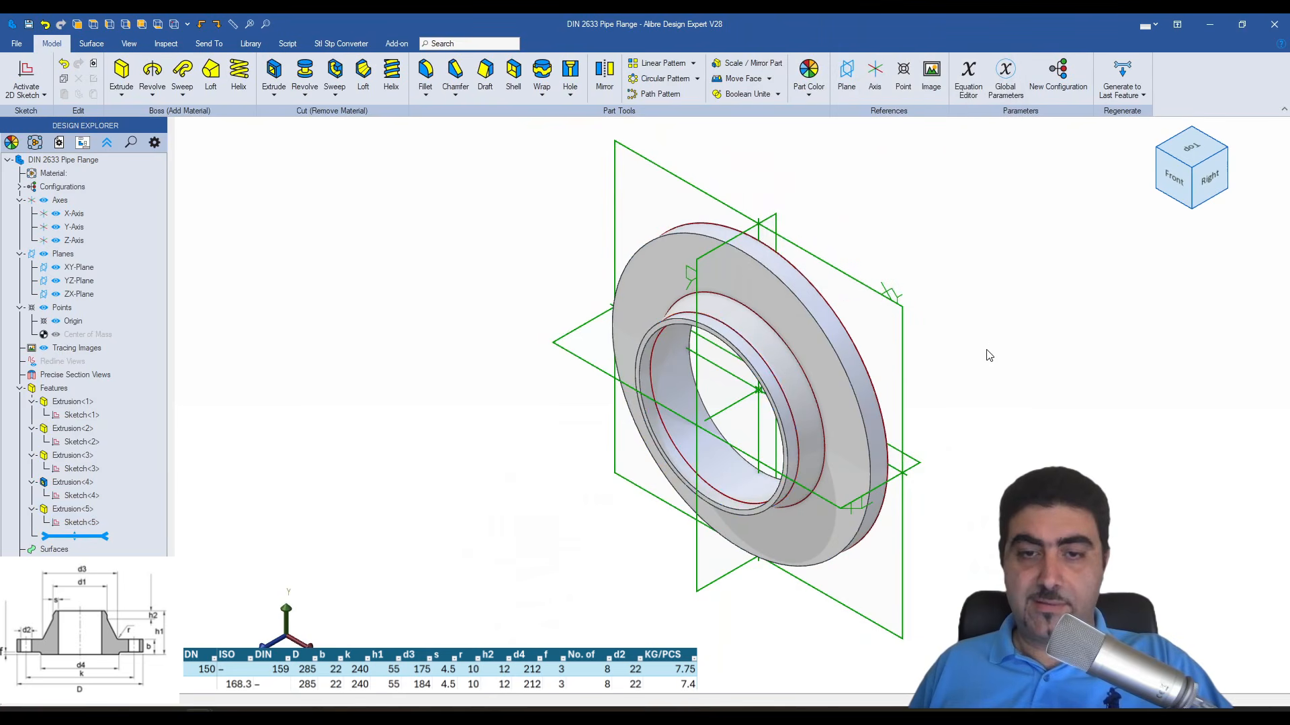
- Place a 22 mm hole near the upper edge of the flange disc's front face with its depth set to Through All
right_click_drag(985, 354, 1046, 259)
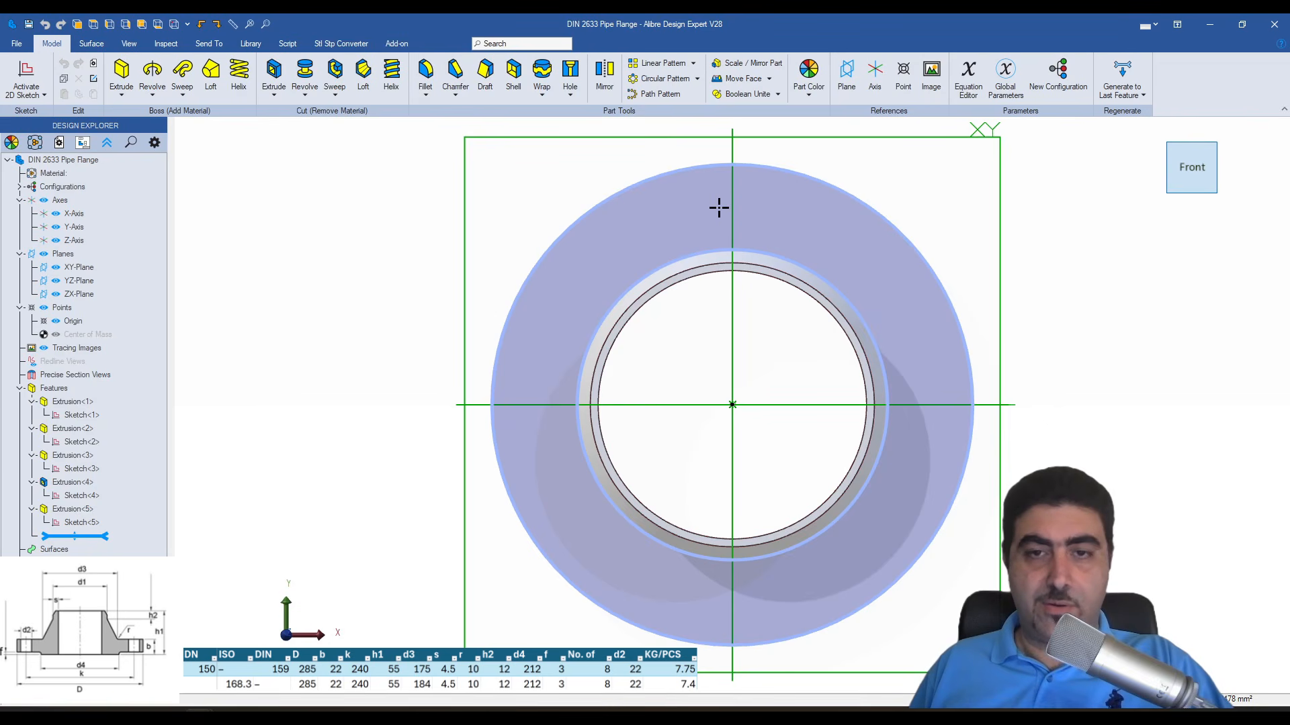
key("h")
left_click(719, 208)
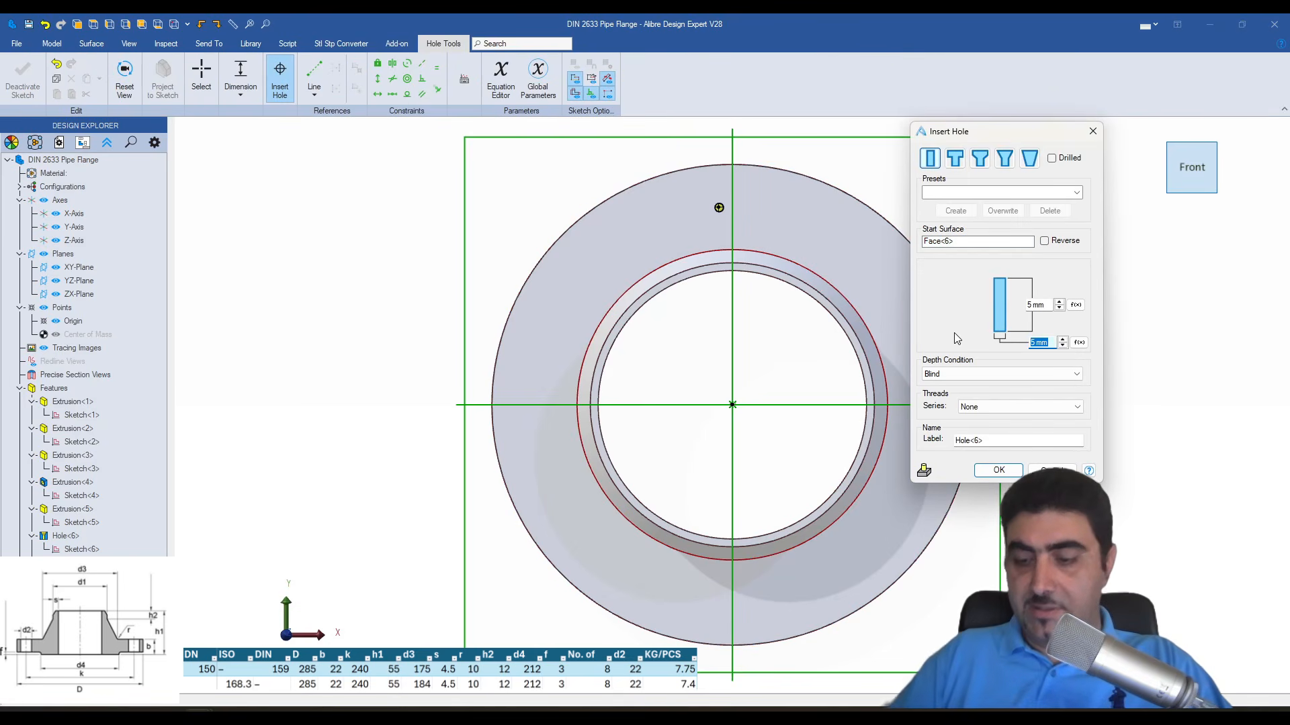
type("22")
left_click(960, 374)
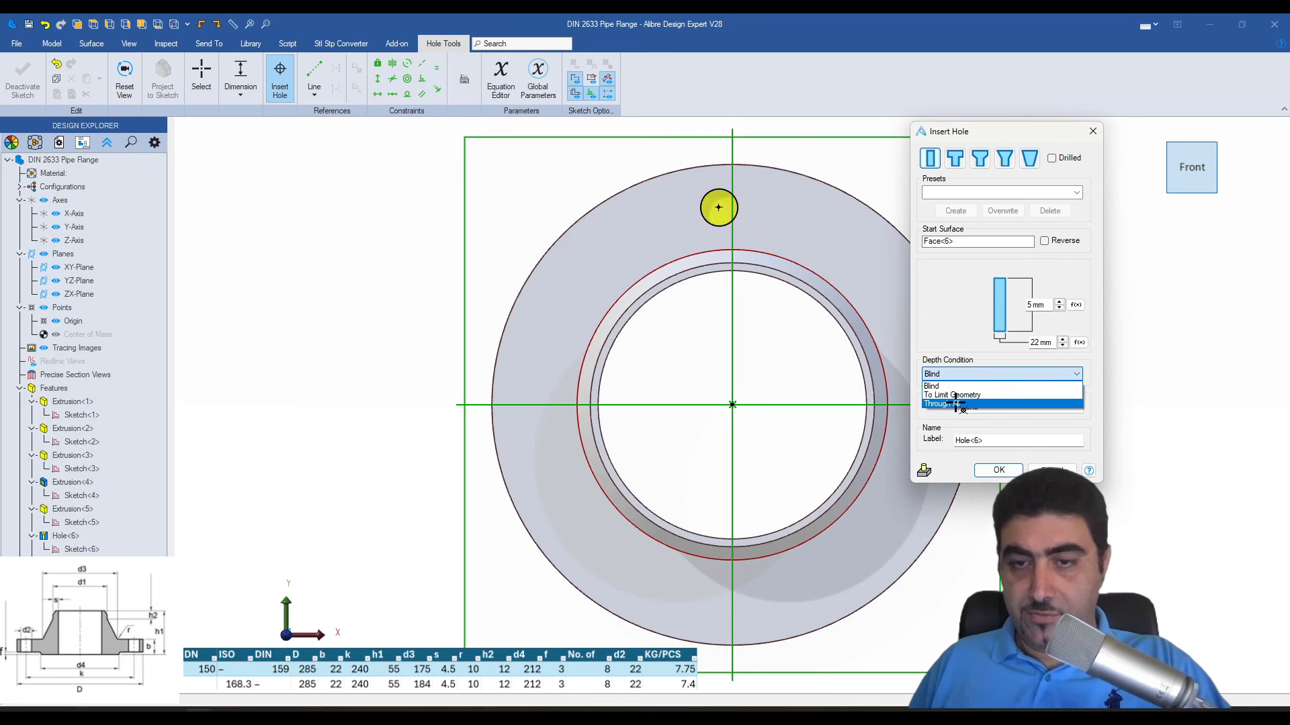
left_click(959, 401)
- Dimension the hole centre's vertical distance from the origin as 120 mm
left_click(201, 76)
key("d")
left_click(719, 207)
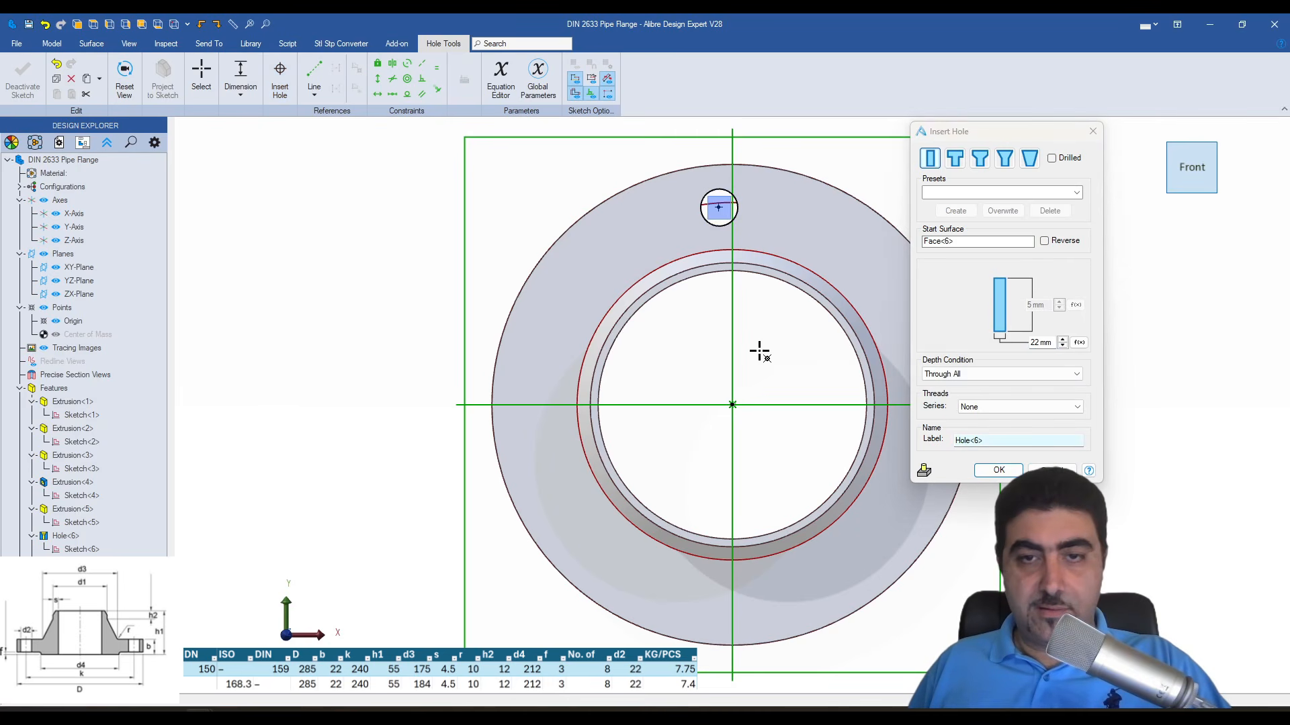
left_click(732, 405)
left_click(780, 362)
type("120")
key("Return")
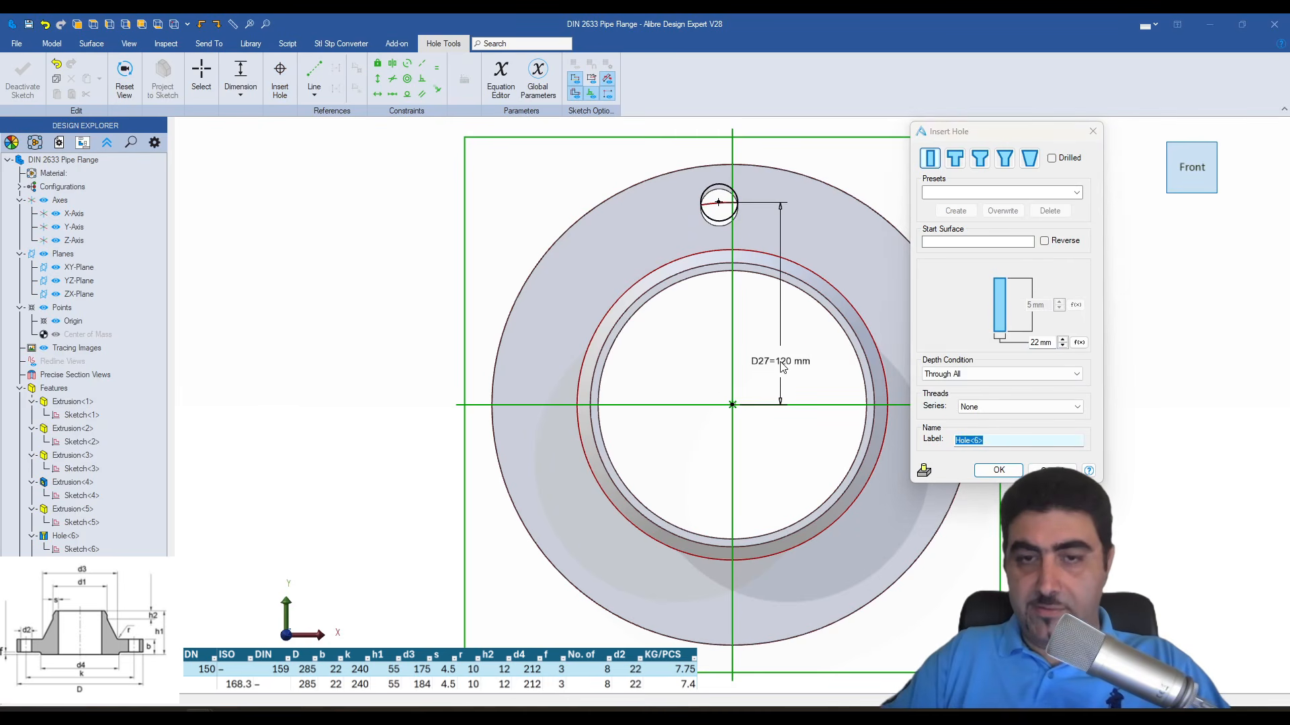
- Align the hole centre vertically with the origin and complete the hole
left_click(378, 79)
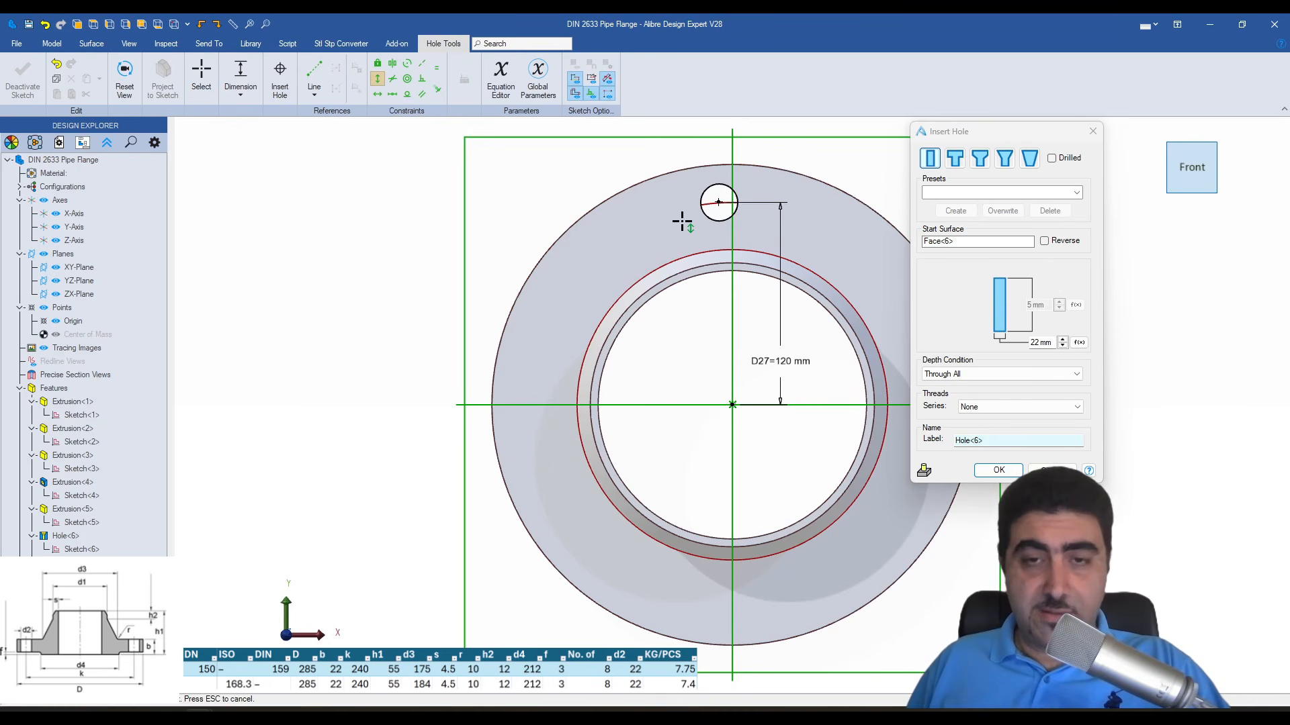
left_click(718, 202)
left_click(732, 404)
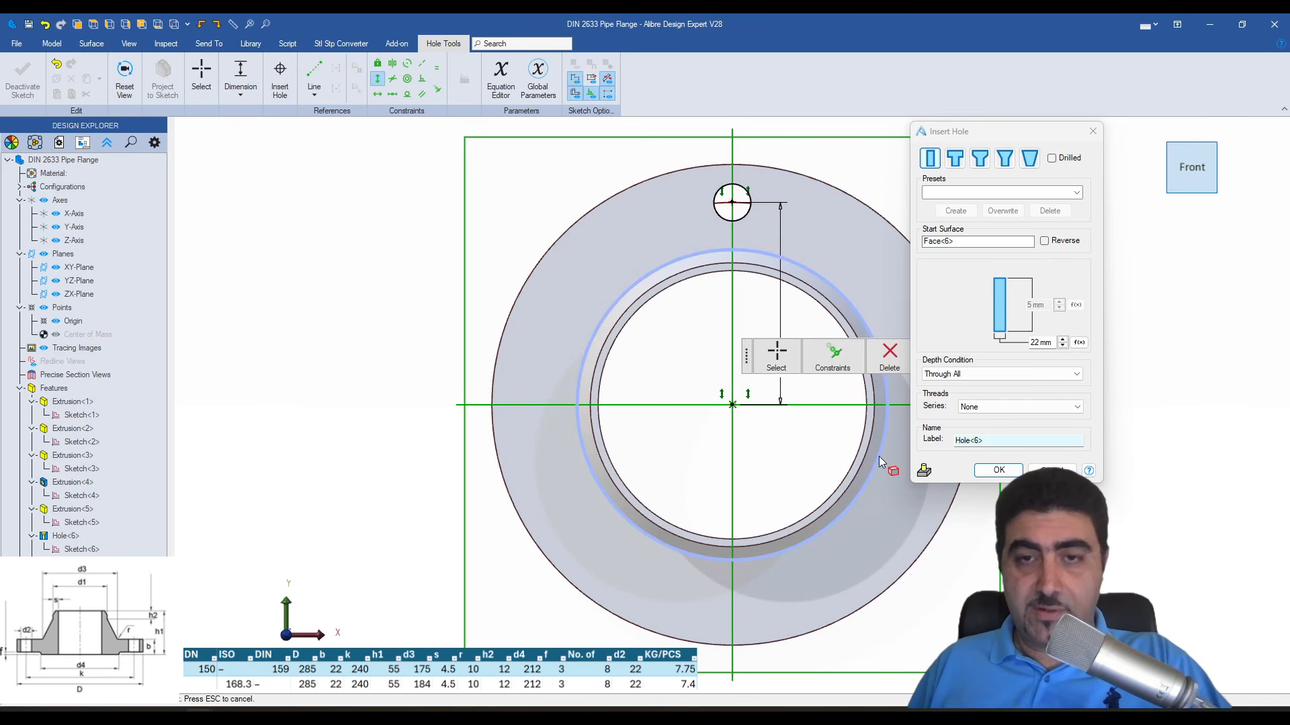
left_click(999, 470)
- Pattern the 22 mm hole circularly with 8 equally spaced instances centred on the flange disc's outer cylindrical face
left_click(661, 77)
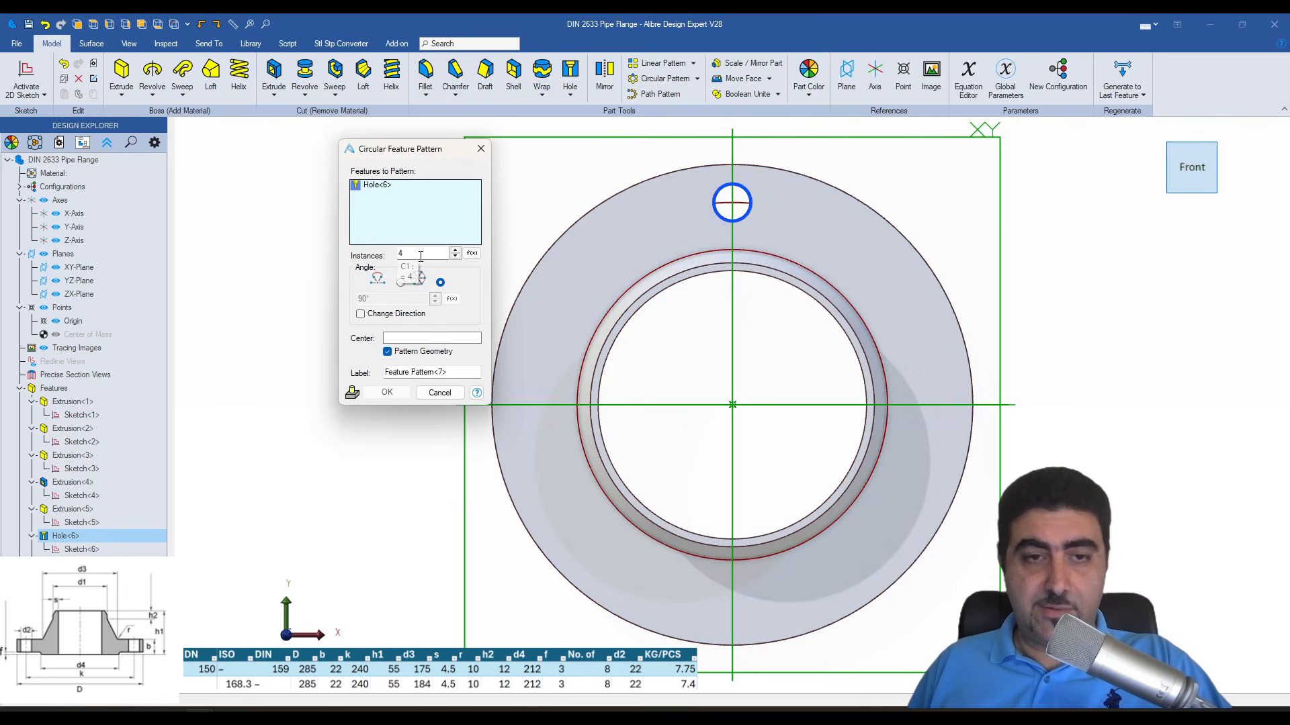
type("8")
left_click(438, 338)
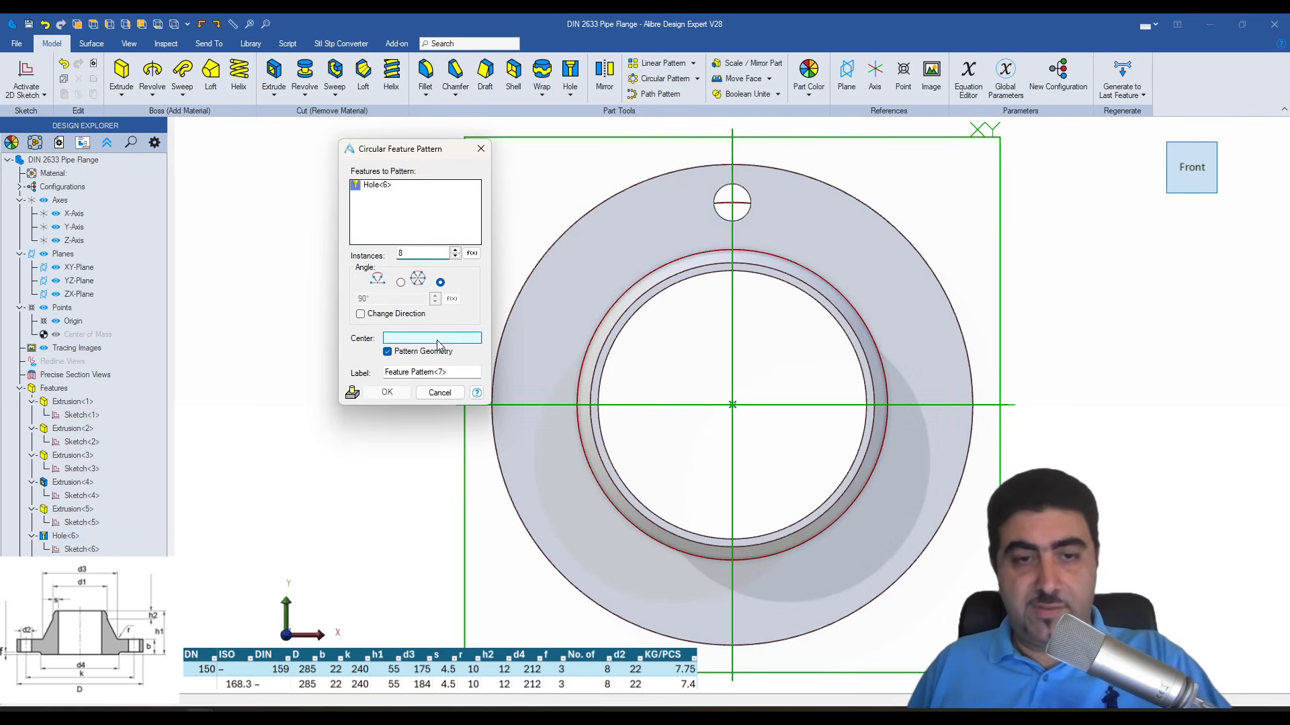
middle_click_drag(685, 374, 712, 427)
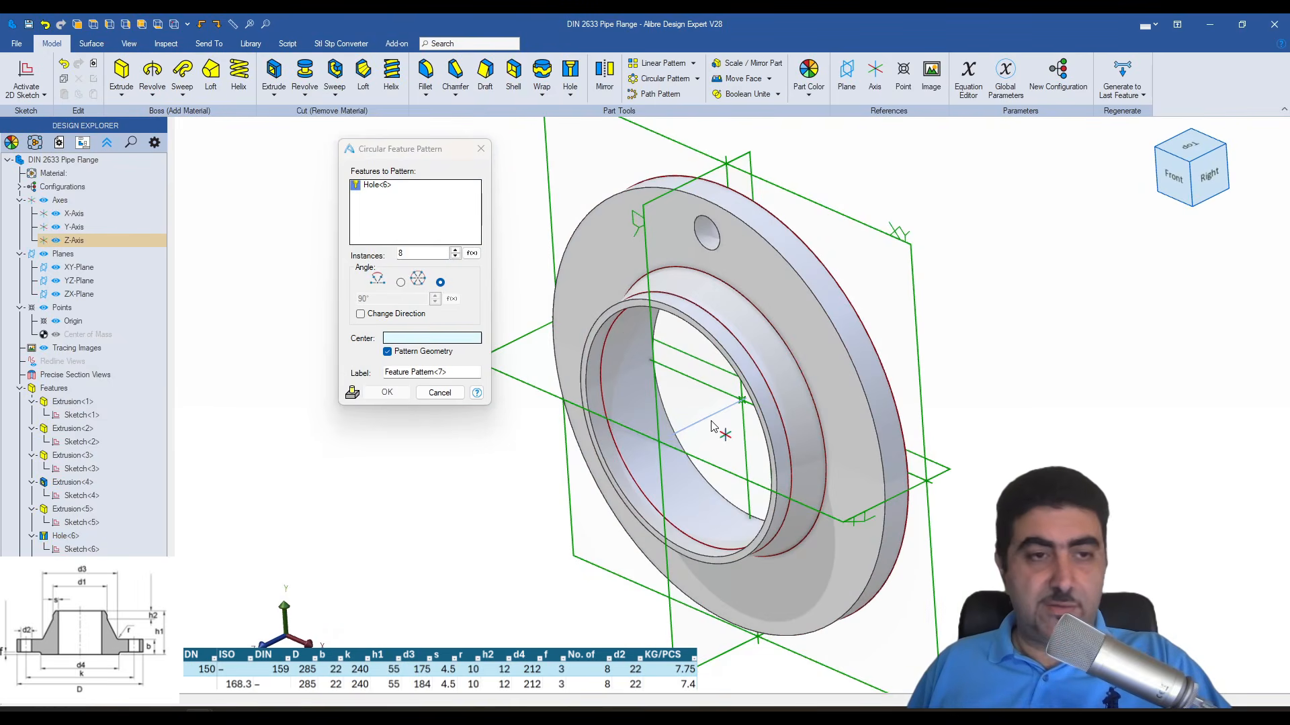
left_click(799, 259)
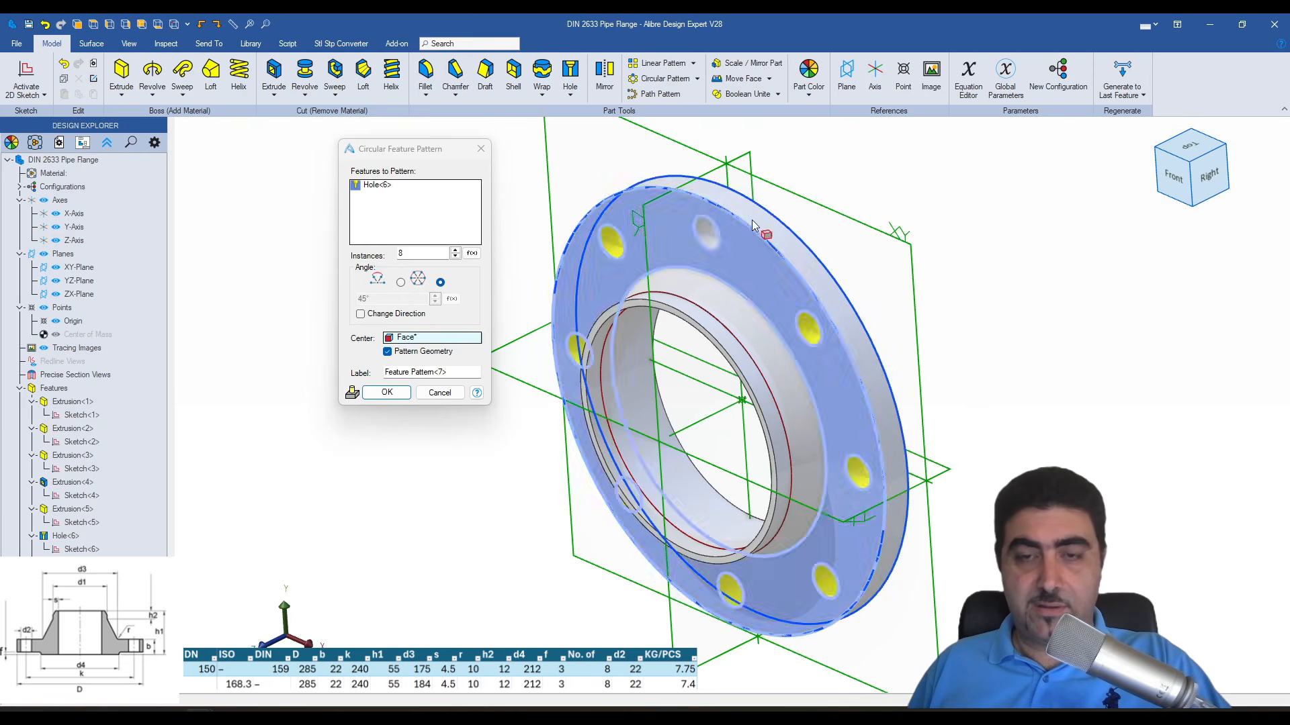
left_click(380, 393)
- Set the diameter of the raised-face sketch circle on the flange's back to 212 mm and regenerate the model
middle_click_drag(396, 411, 482, 384)
middle_click_drag(1039, 251, 909, 289)
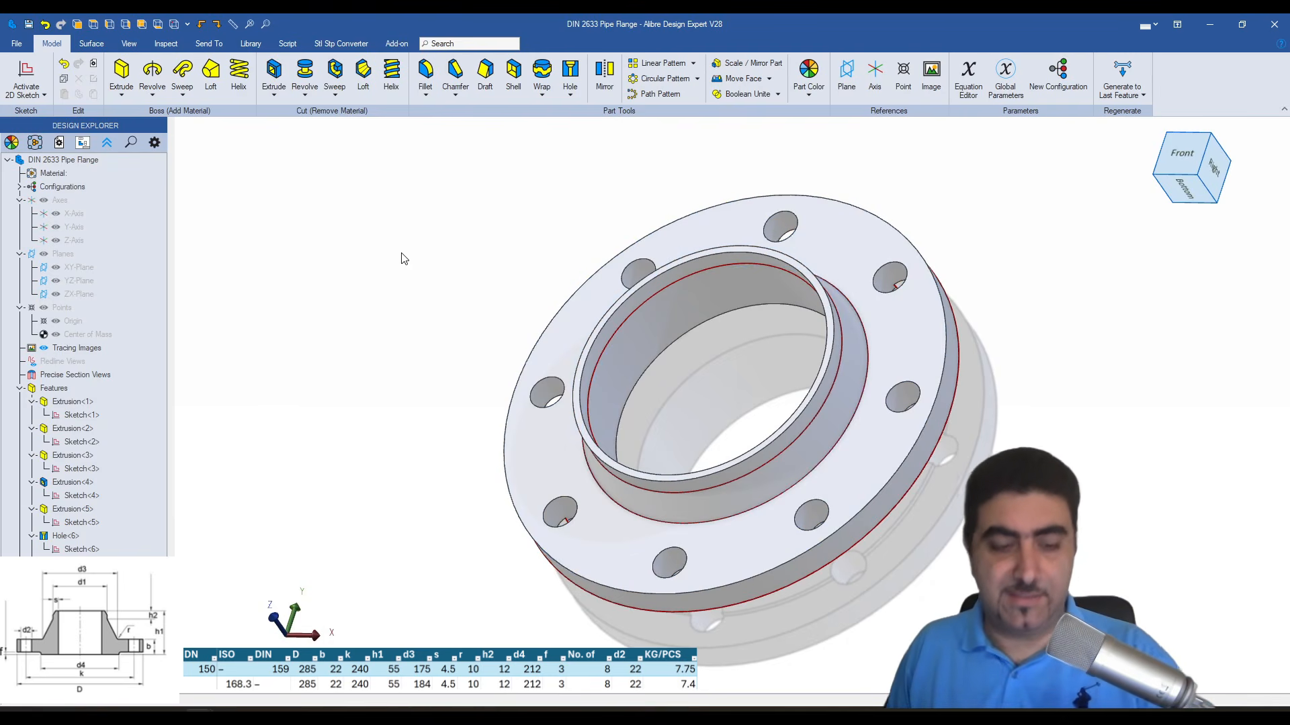
middle_click_drag(417, 264, 440, 234)
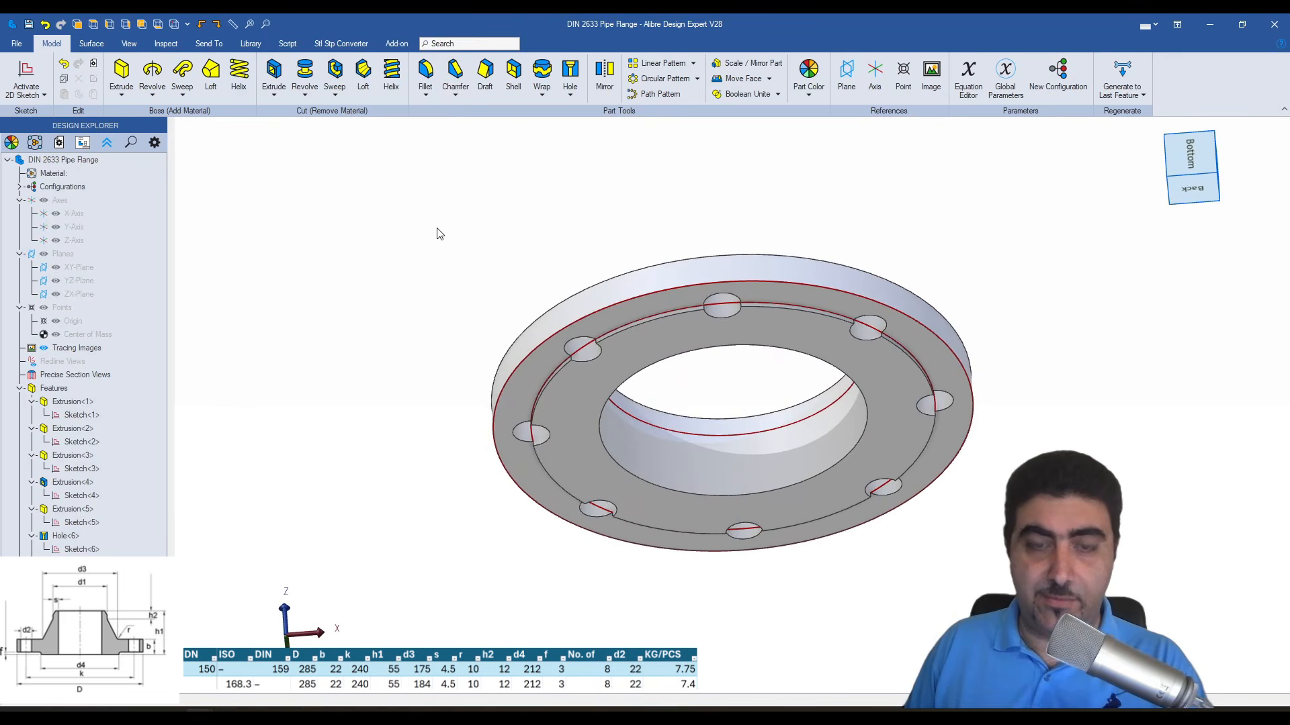
double_click(573, 357)
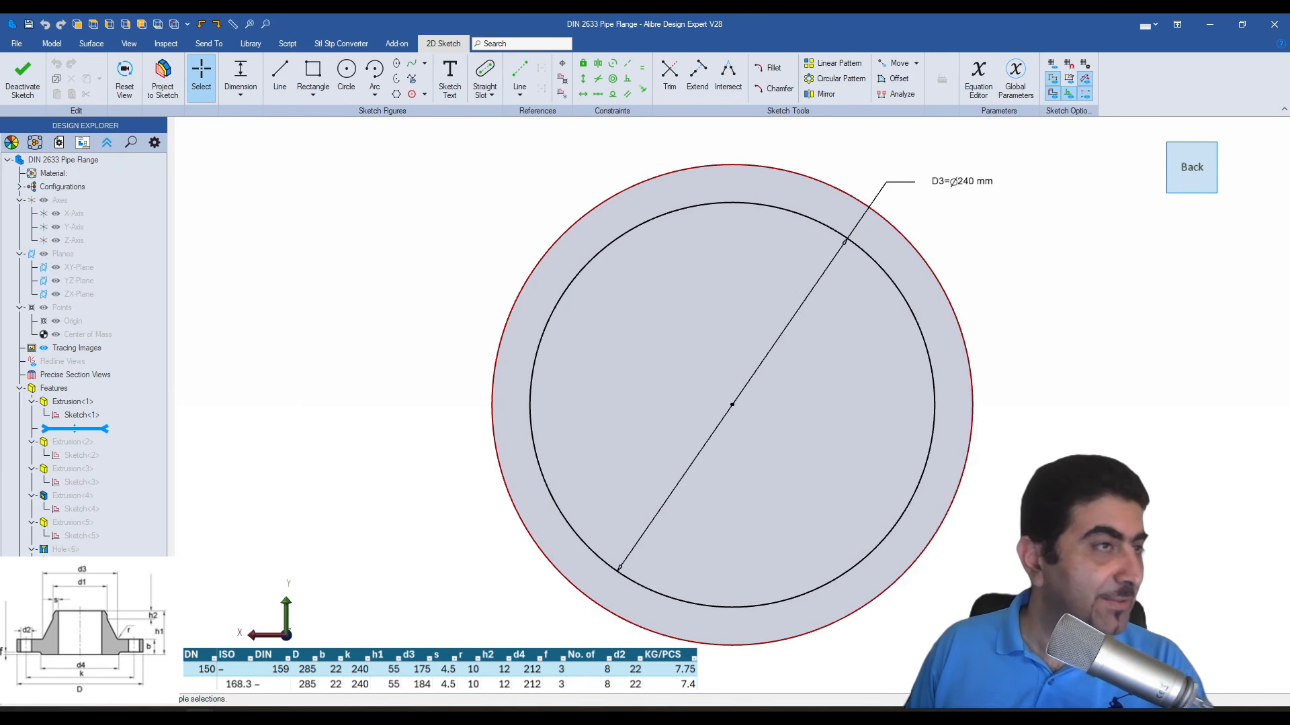
double_click(985, 185)
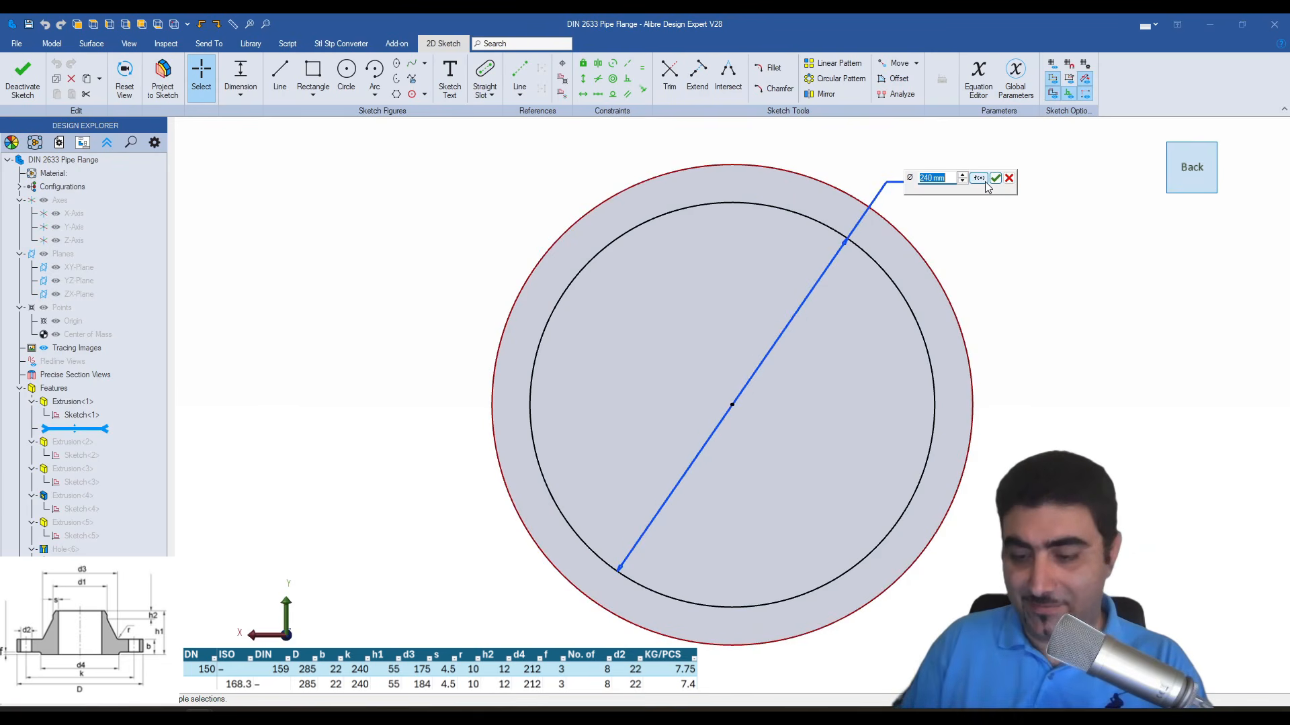
type("212")
key("Return")
middle_click_drag(998, 258, 966, 314)
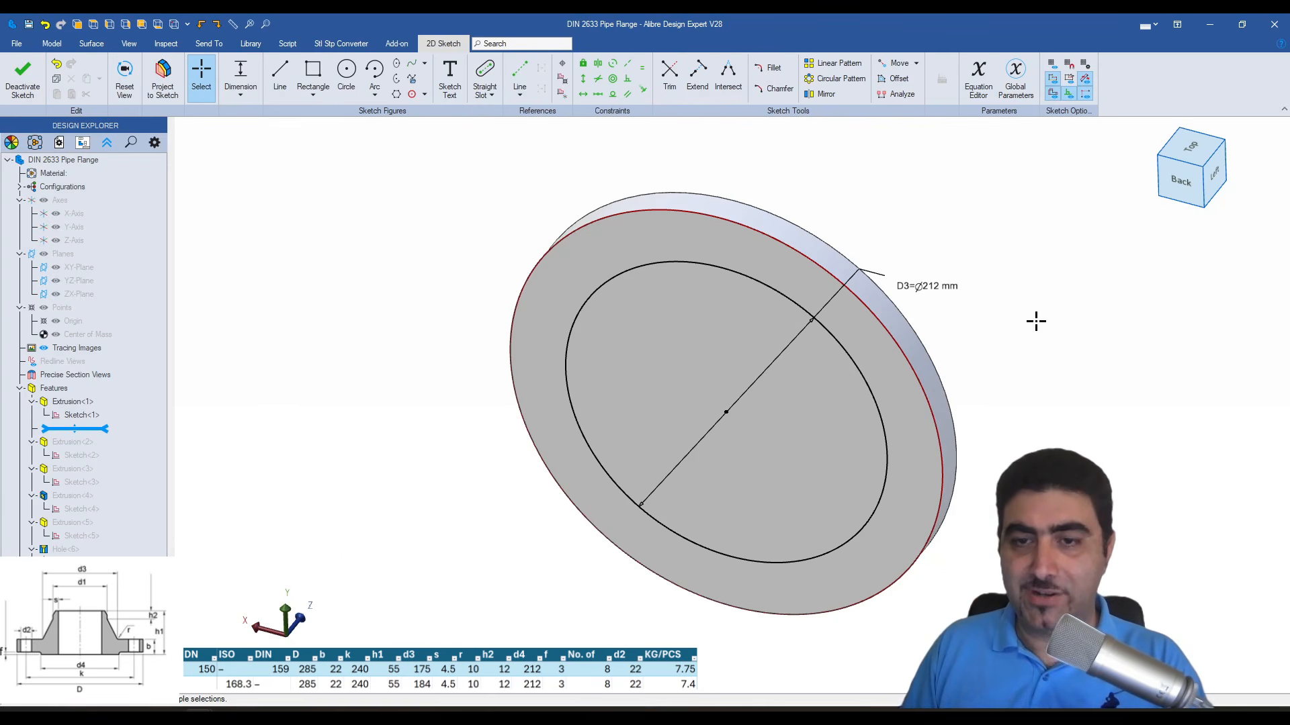
middle_click_drag(1032, 228, 1131, 251)
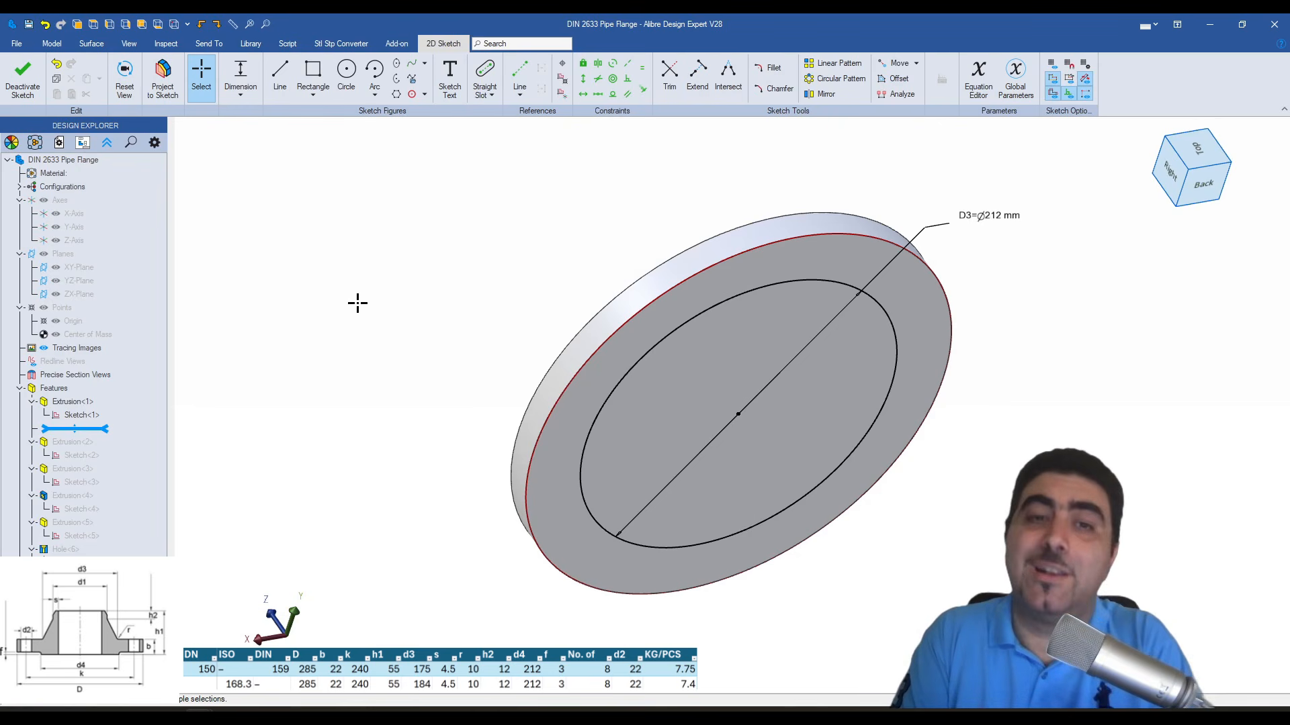
key("ctrl+k")
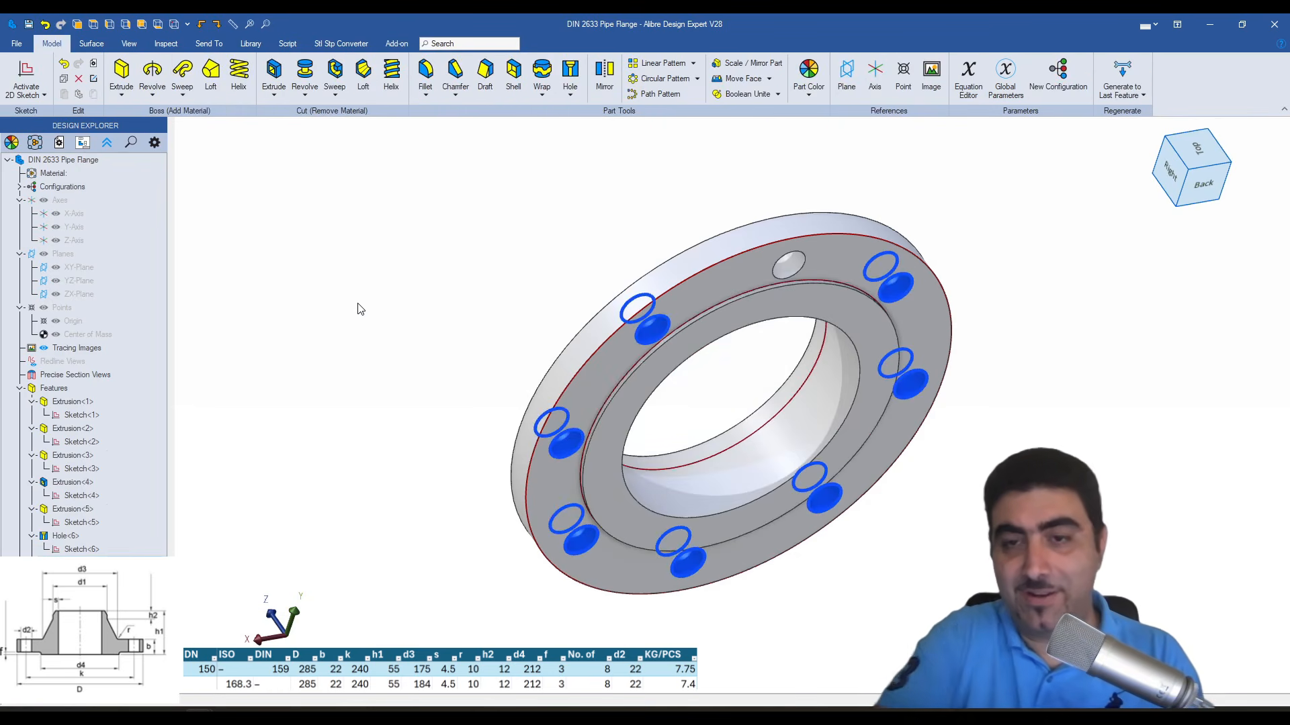
- Create a folder named "Best CAD Vesus Series" and save the part in it as DIN 2633 Pipe Flange.AD_PRT
mouse_move(357, 302)
middle_mouse_down()
mouse_move(353, 255)
mouse_move(285, 285)
mouse_move(253, 412)
mouse_move(308, 257)
mouse_move(449, 242)
mouse_move(334, 297)
mouse_move(224, 455)
mouse_move(219, 517)
mouse_move(383, 265)
mouse_move(322, 400)
mouse_move(366, 326)
middle_mouse_up()
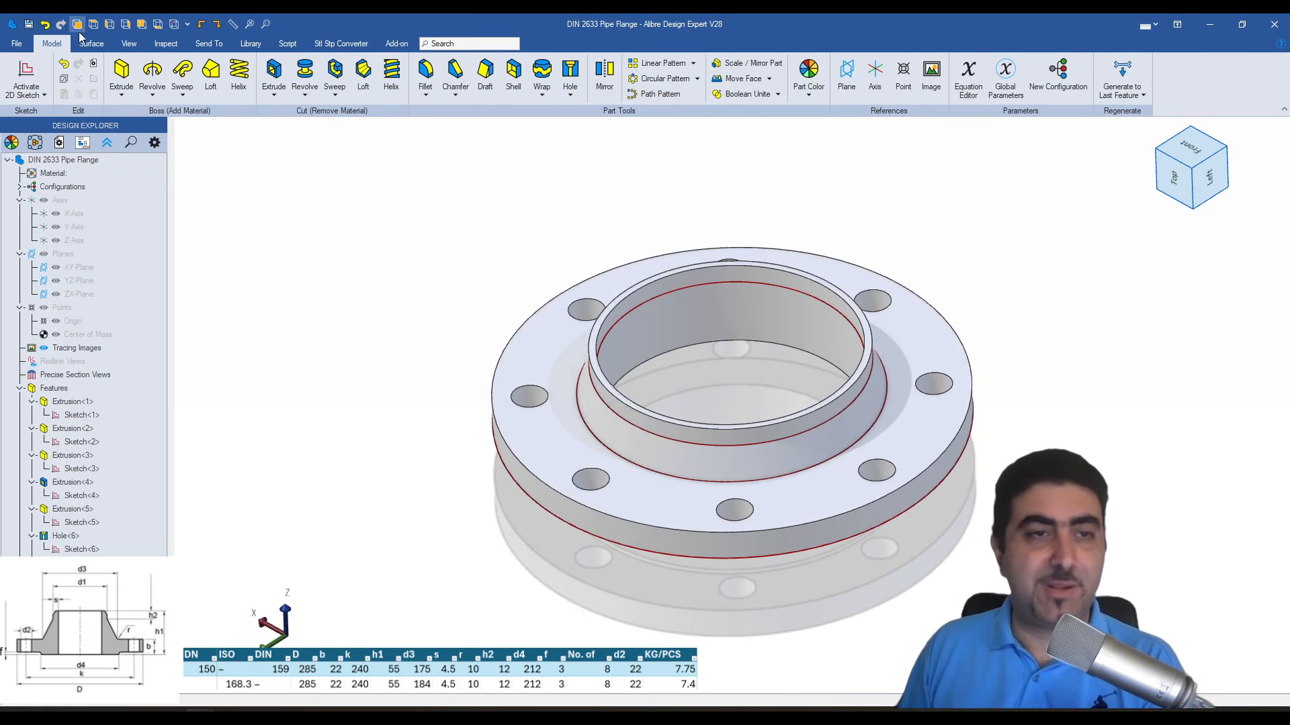
left_click(28, 24)
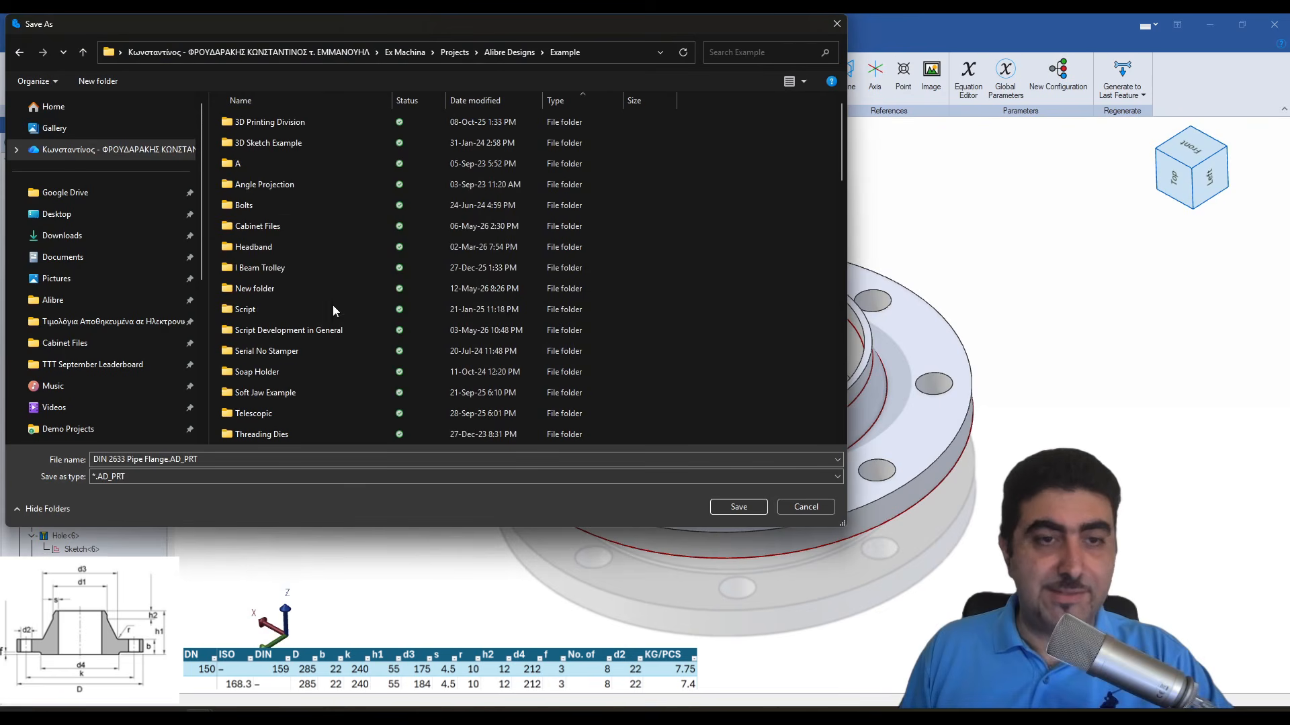
left_click(400, 476)
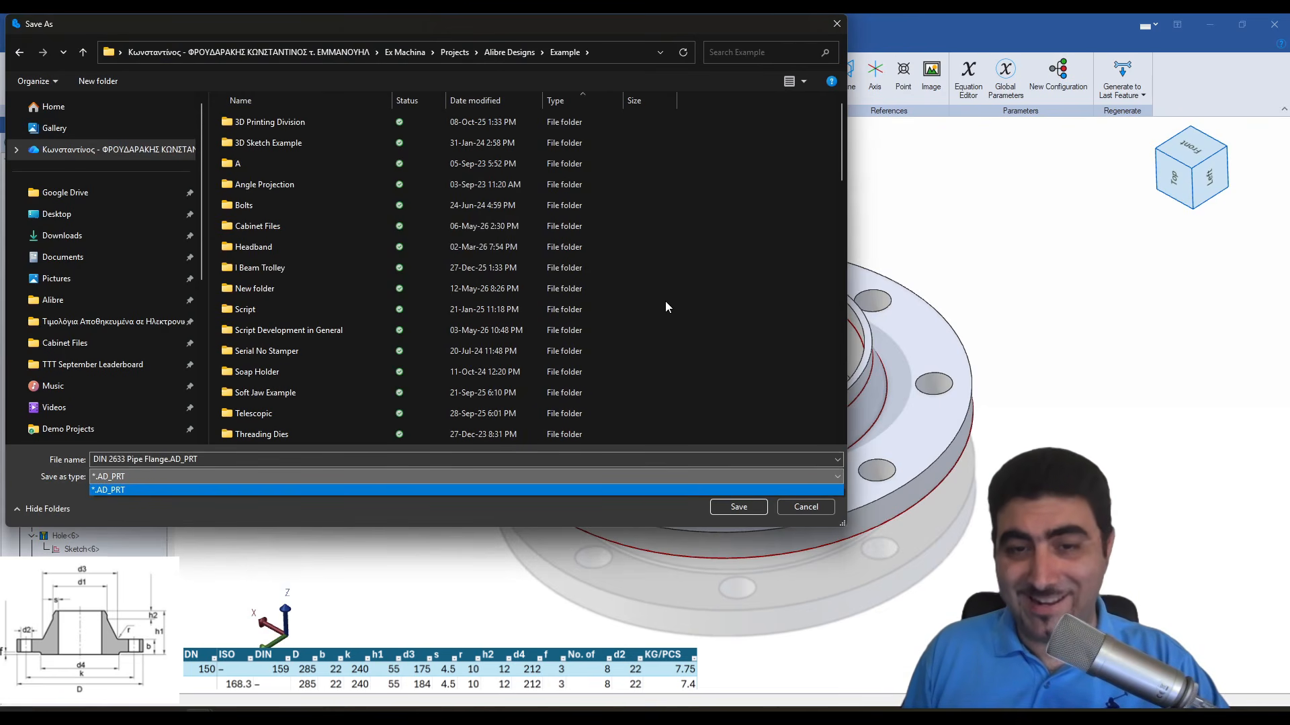
left_click(357, 220)
key("ctrl+shift+n")
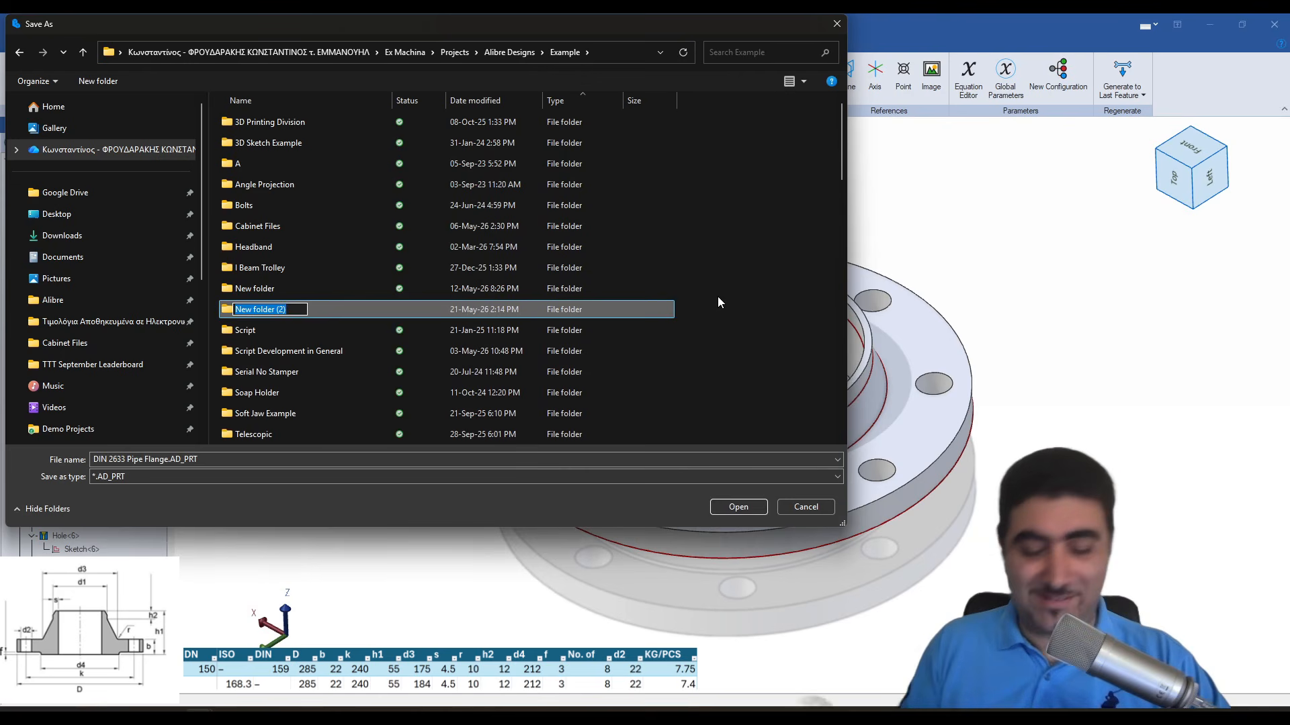
type("Best CADD")
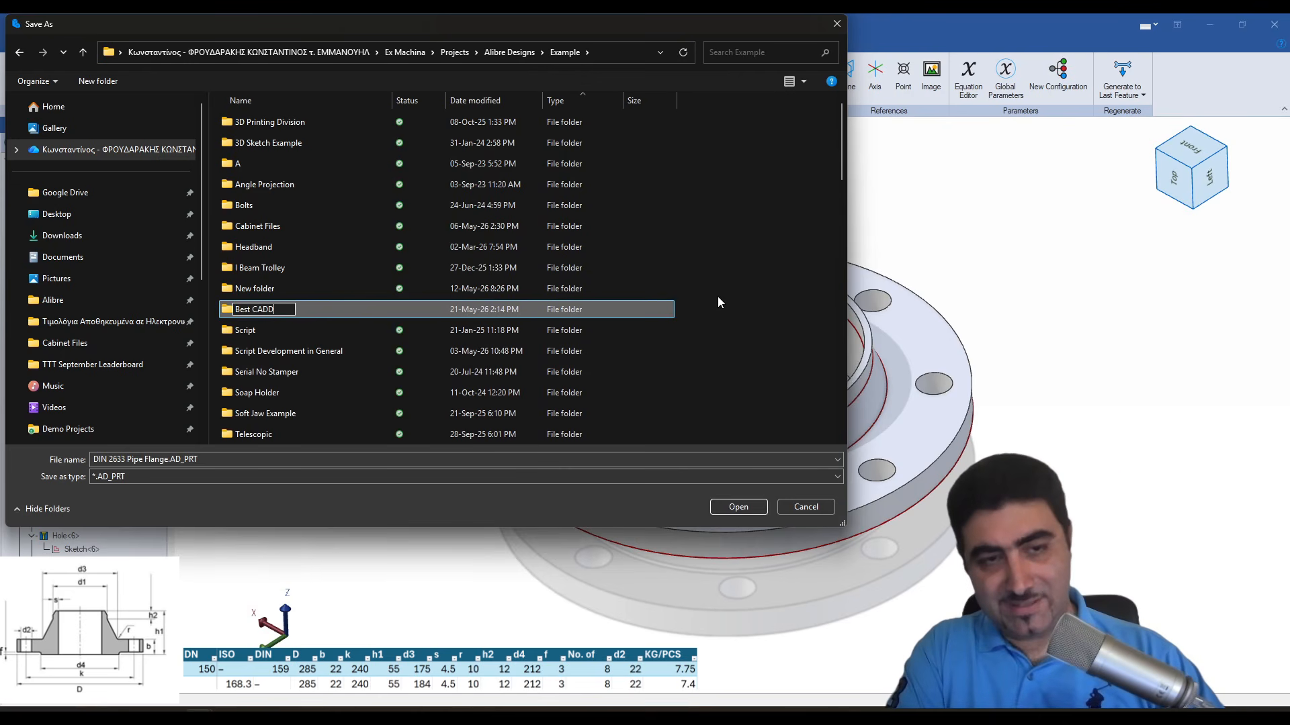
key("BackSpace")
type("Vesus Se")
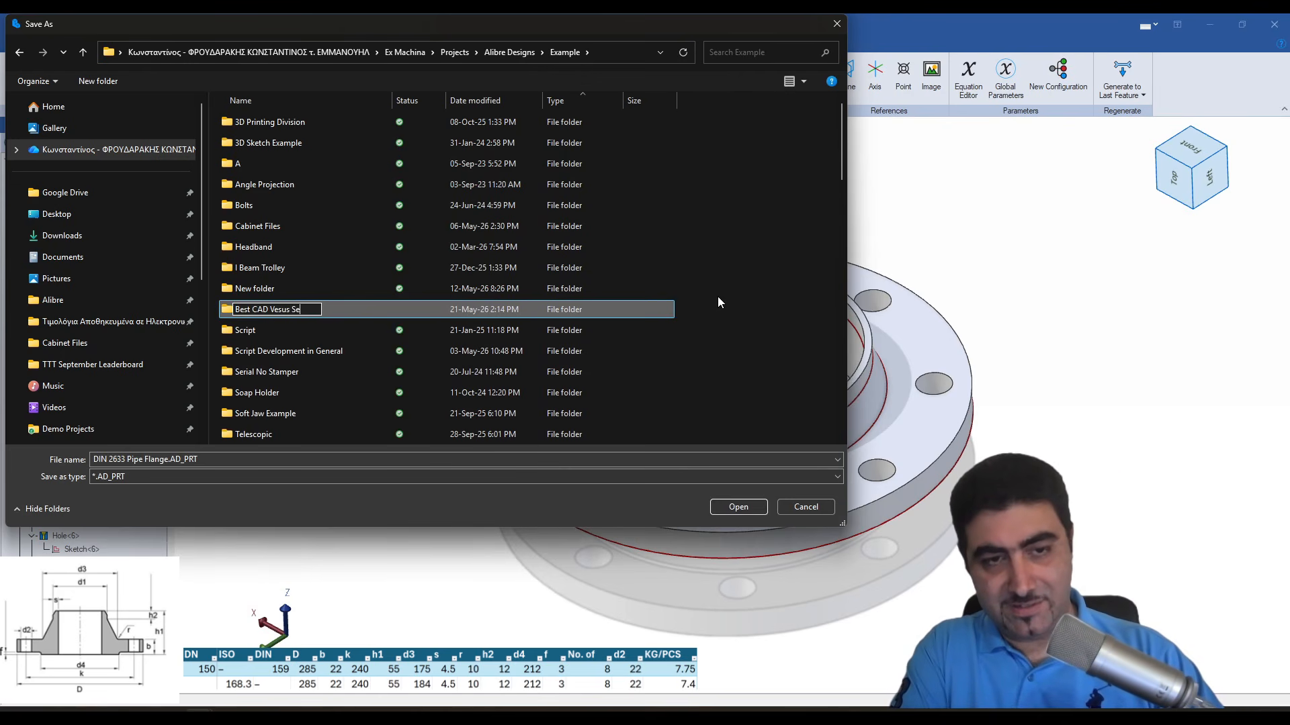
type("ries")
key("Return")
key("Return")
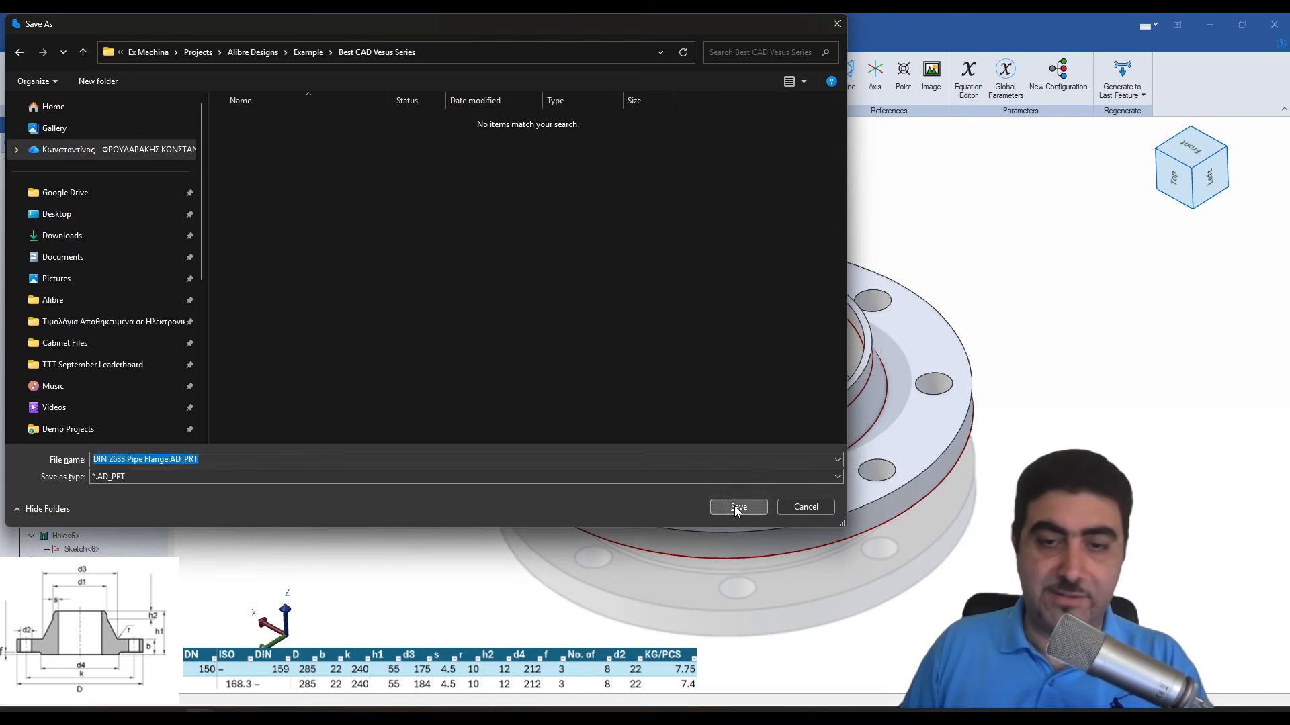
left_click(738, 506)
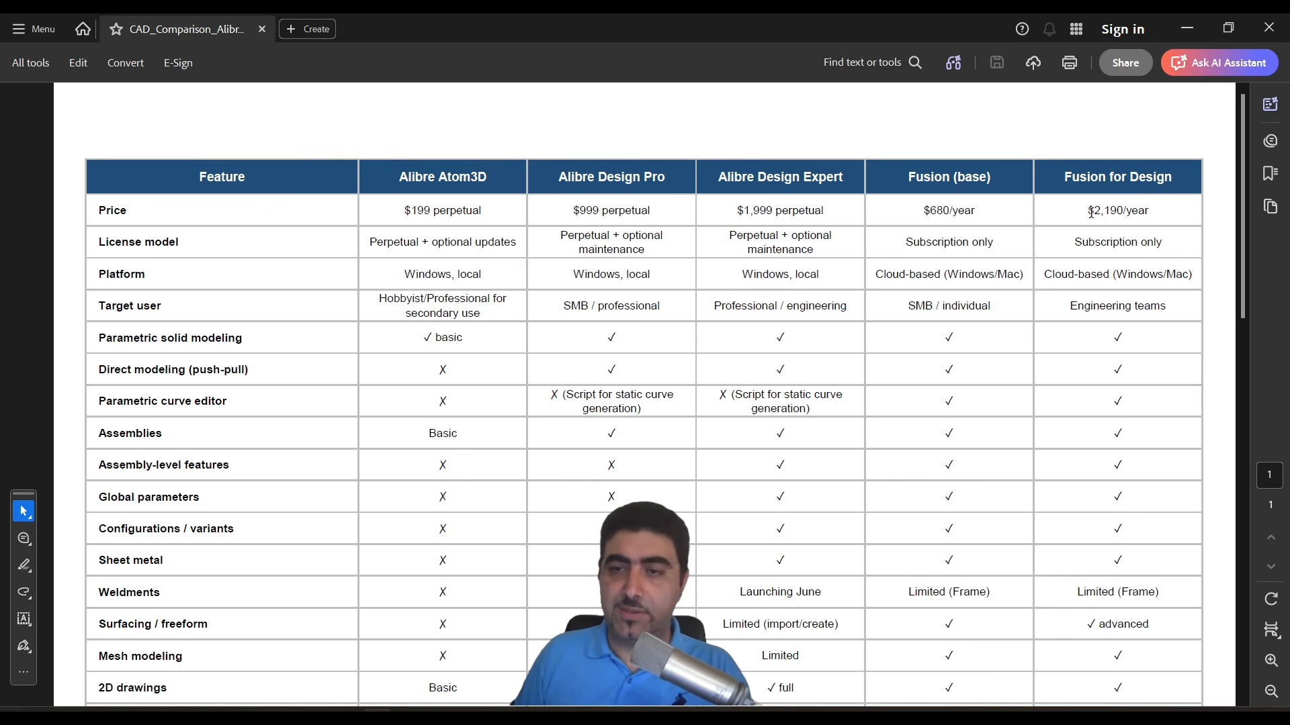
left_click_drag(1090, 211, 1150, 211)
left_click(1150, 211)
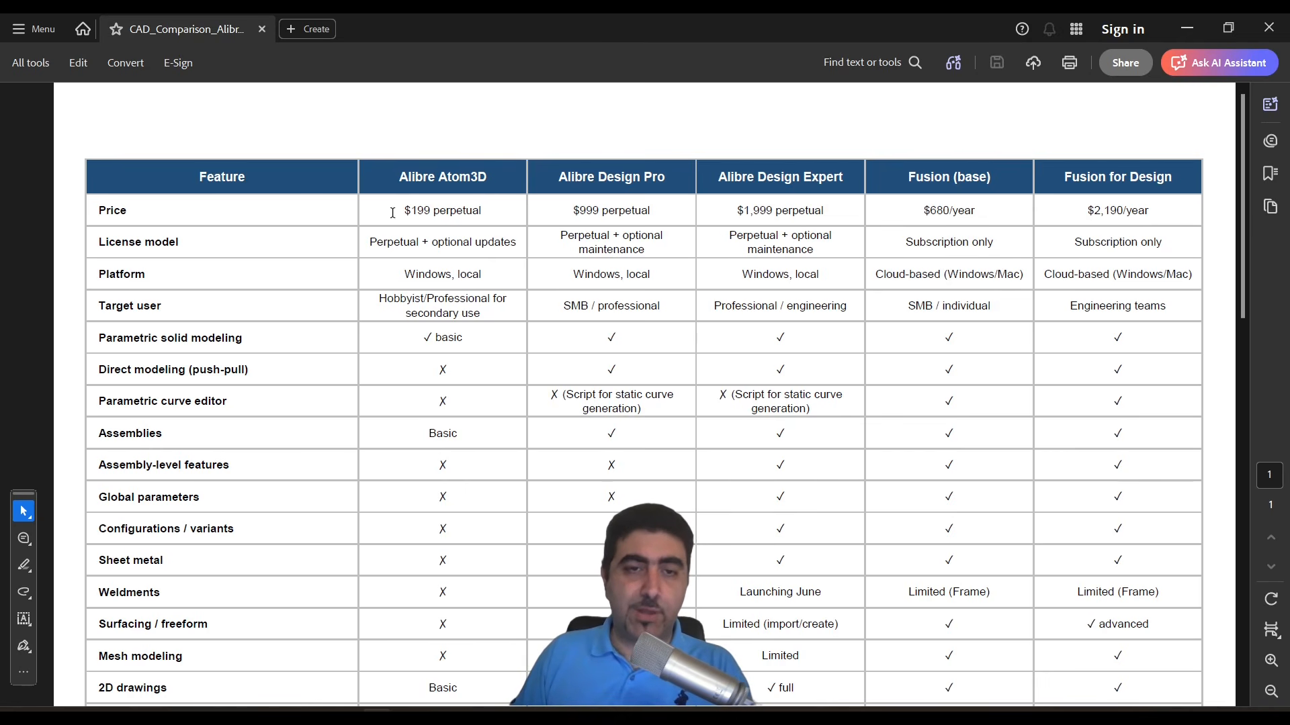
- In the CAD comparison PDF, draw red ovals around Alibre Atom3D's "$199 perpetual" price and its "Hobbyist/Professional for secondary use" target user entry
left_click(24, 593)
left_click(86, 606)
left_click_drag(384, 189, 509, 228)
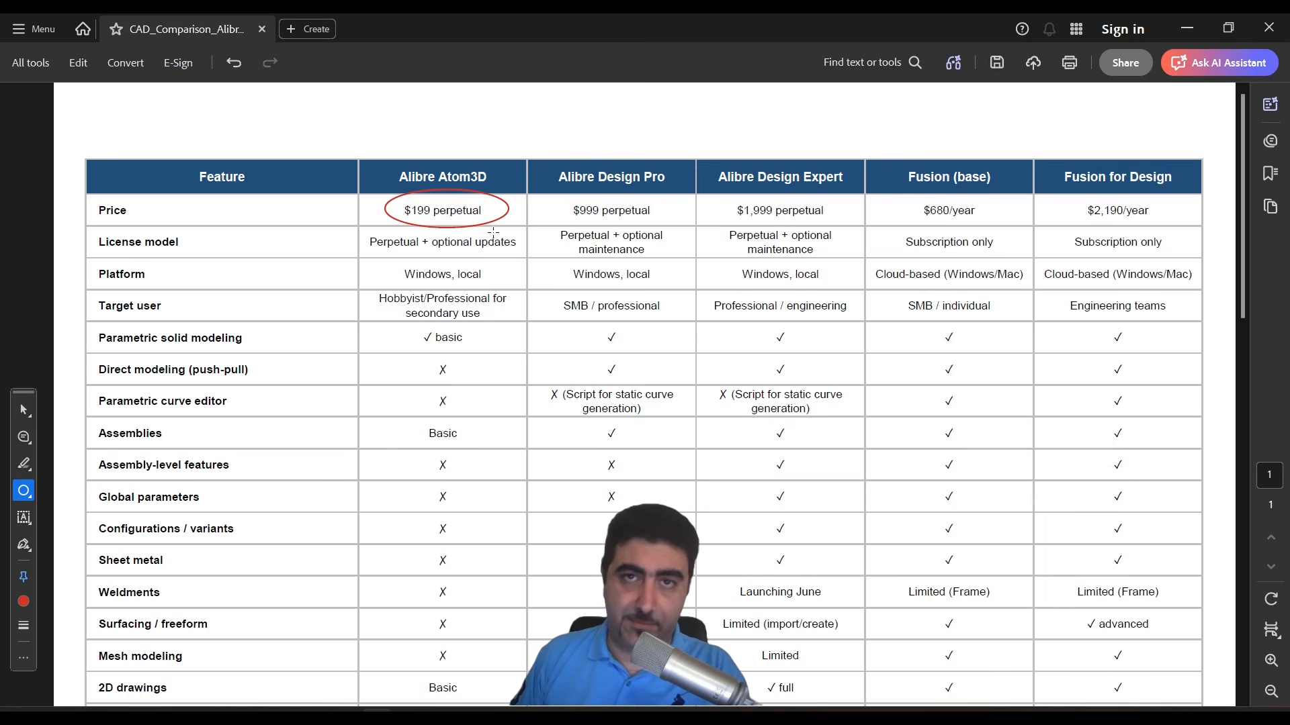
left_click_drag(372, 293, 527, 325)
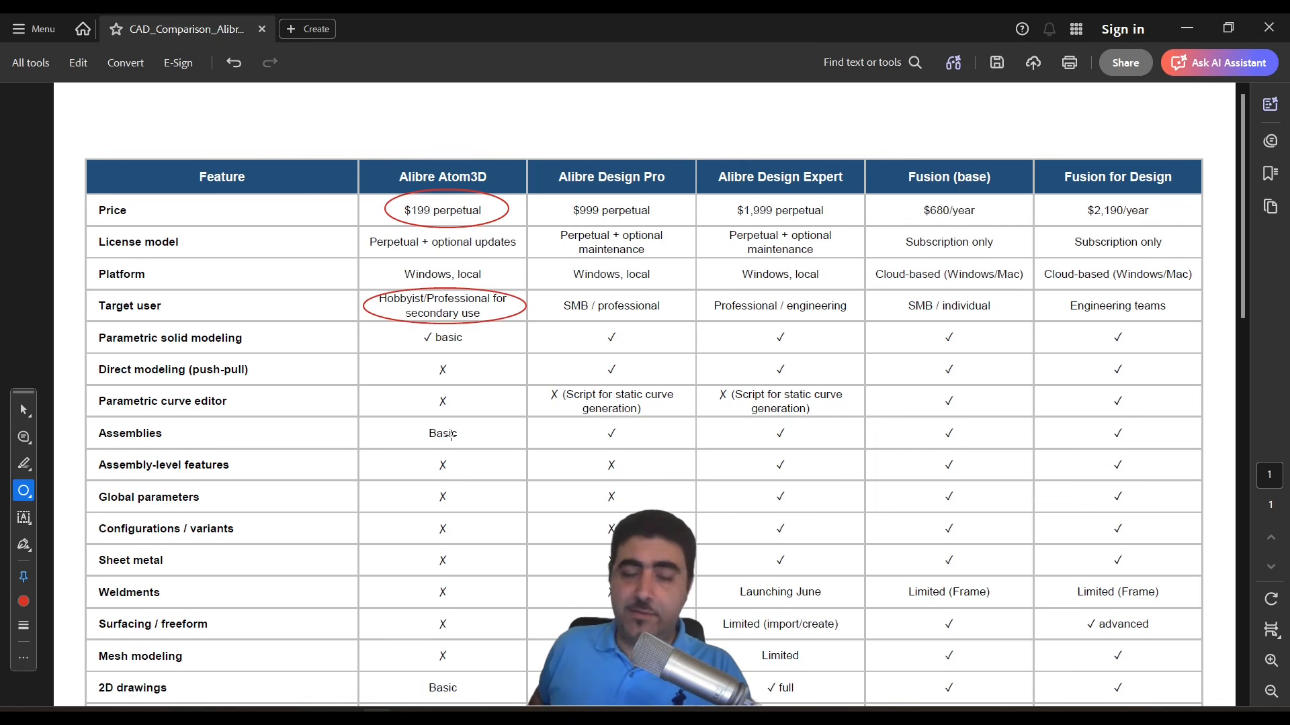